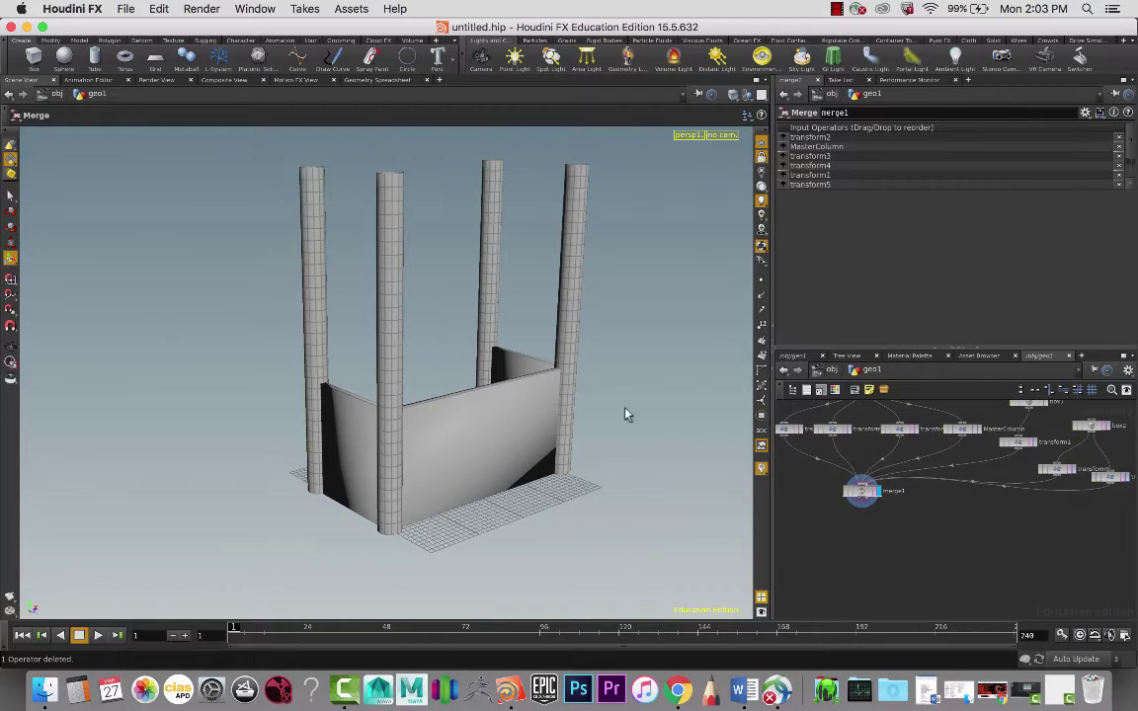
Add a Box node to the geo1 network and place it beside the box2 branch
{"action": "key", "text": "Tab"}
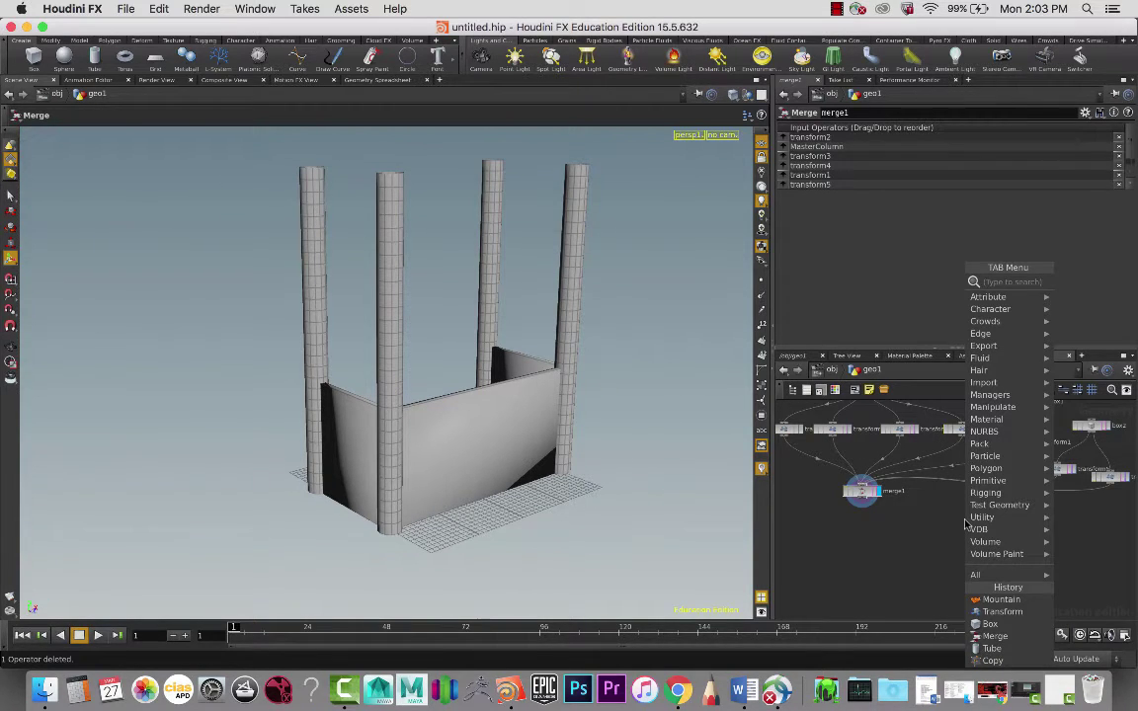
{"action": "type", "text": "box"}
{"action": "key", "text": "Return"}
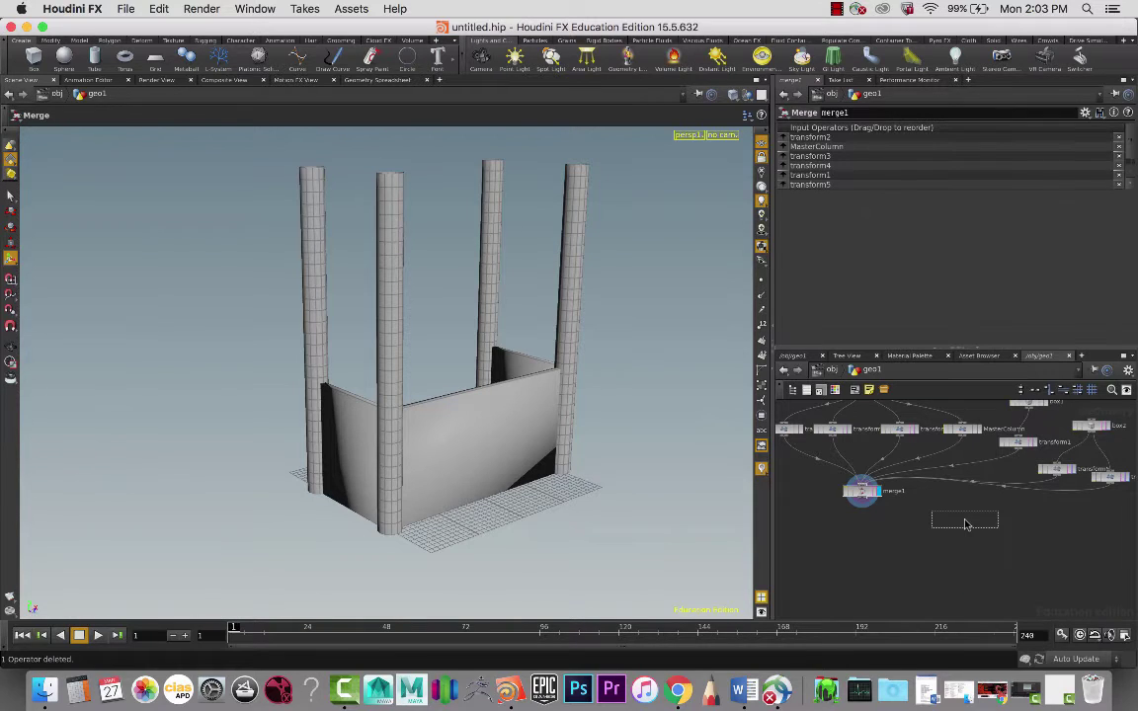
{"action": "left_click", "coordinate": [1025, 521]}
{"action": "middle_click_drag", "start_coordinate": [1027, 521], "coordinate": [908, 521]}
{"action": "left_click_drag", "start_coordinate": [908, 519], "coordinate": [1041, 470]}
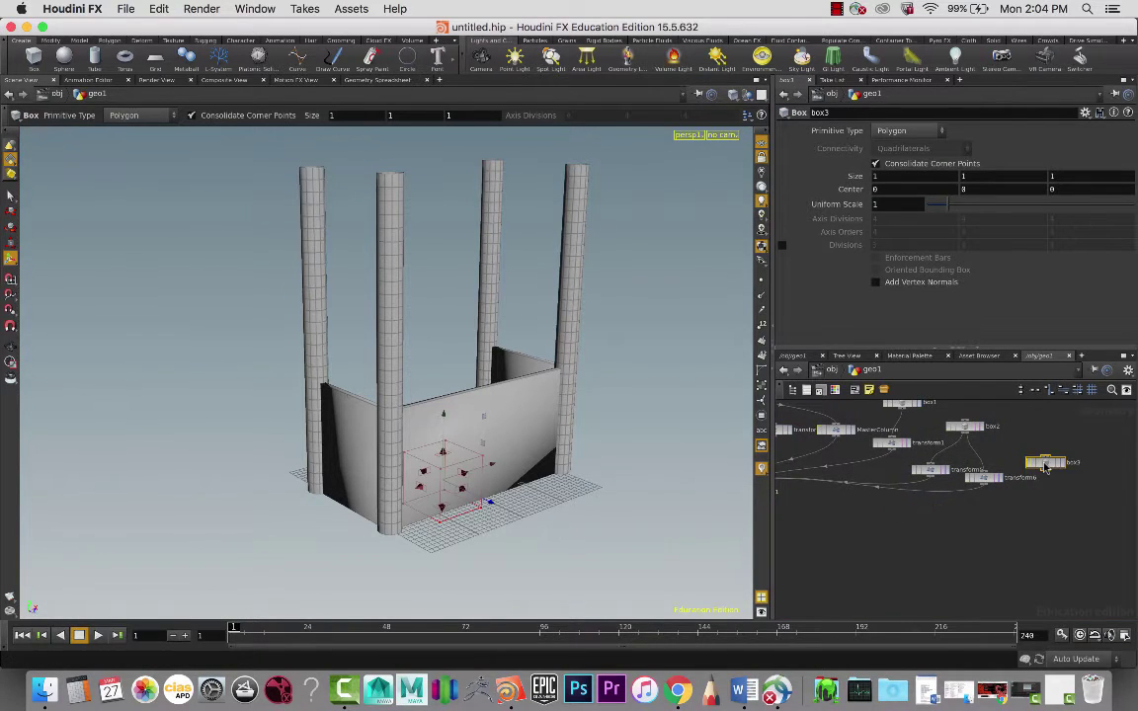
Connect the new box3 node to the merge1 node and tidy up the network layout
{"action": "left_click_drag", "start_coordinate": [491, 484], "coordinate": [530, 562], "text": "alt"}
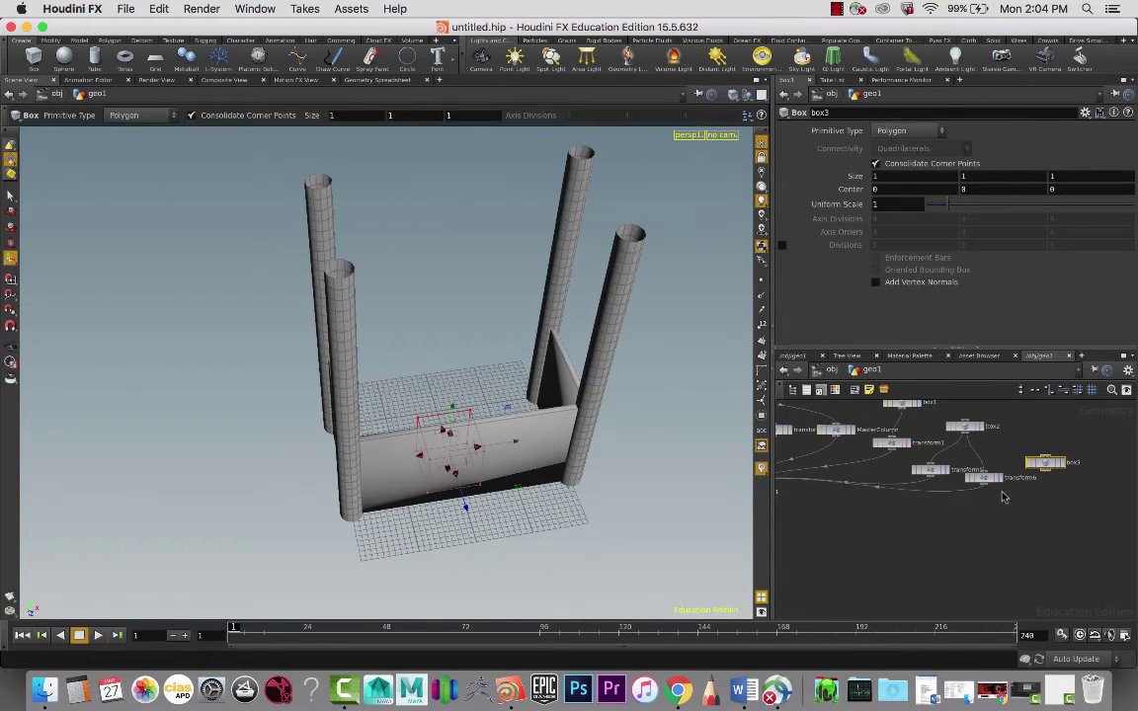
{"action": "mouse_move", "coordinate": [998, 499]}
{"action": "middle_mouse_down"}
{"action": "mouse_move", "coordinate": [1018, 482]}
{"action": "mouse_move", "coordinate": [1094, 475]}
{"action": "mouse_move", "coordinate": [995, 507]}
{"action": "middle_mouse_up"}
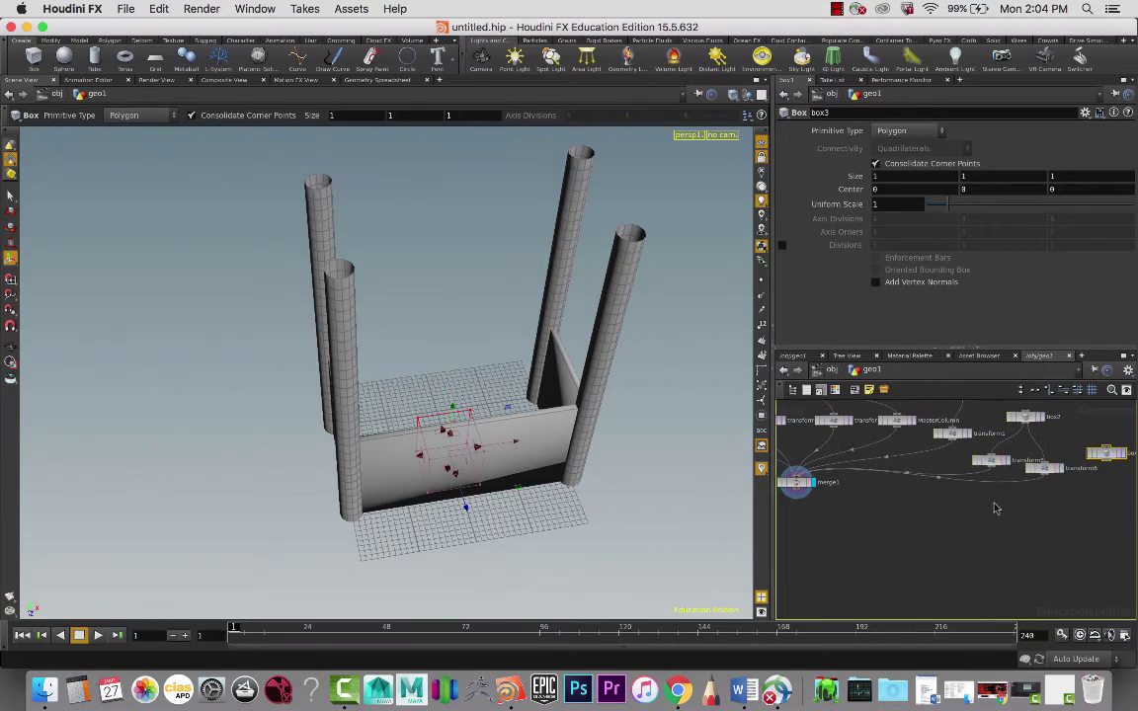
{"action": "mouse_move", "coordinate": [1112, 455]}
{"action": "left_mouse_down"}
{"action": "mouse_move", "coordinate": [886, 575]}
{"action": "mouse_move", "coordinate": [930, 517]}
{"action": "mouse_move", "coordinate": [799, 485]}
{"action": "mouse_move", "coordinate": [798, 508]}
{"action": "left_mouse_up"}
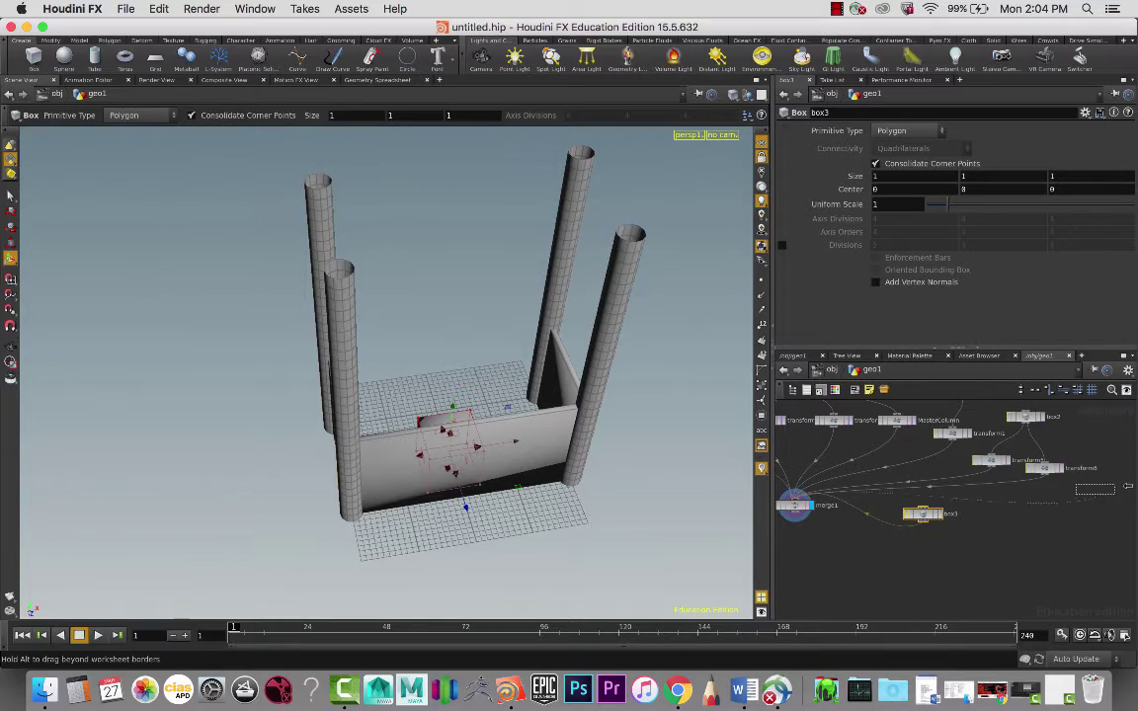
{"action": "key", "text": "l"}
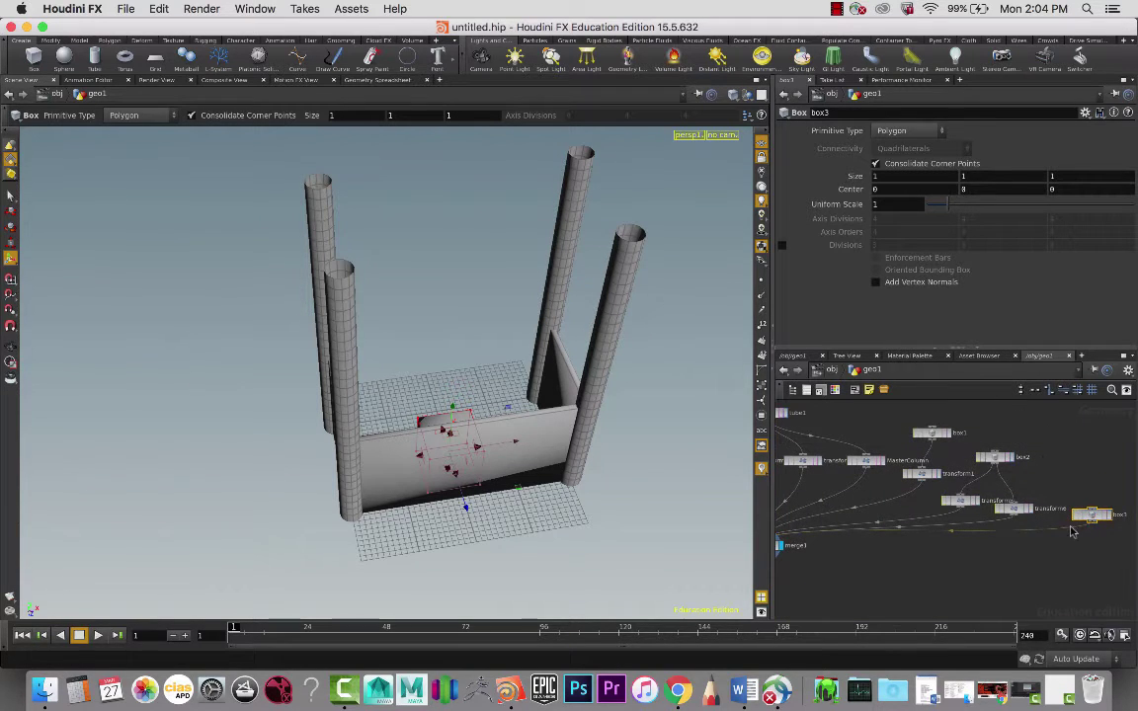
Check the size expressions of box2 and box1, and copy transform1's Y translate parameter
{"action": "left_click", "coordinate": [993, 461]}
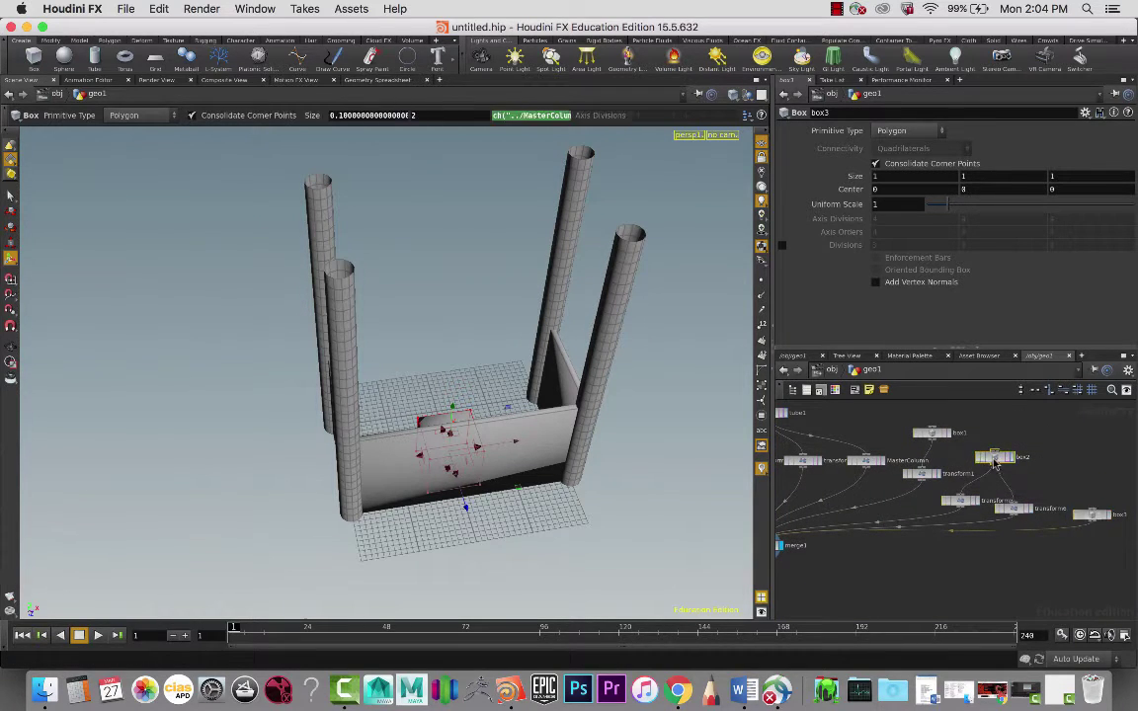
{"action": "left_click", "coordinate": [934, 435]}
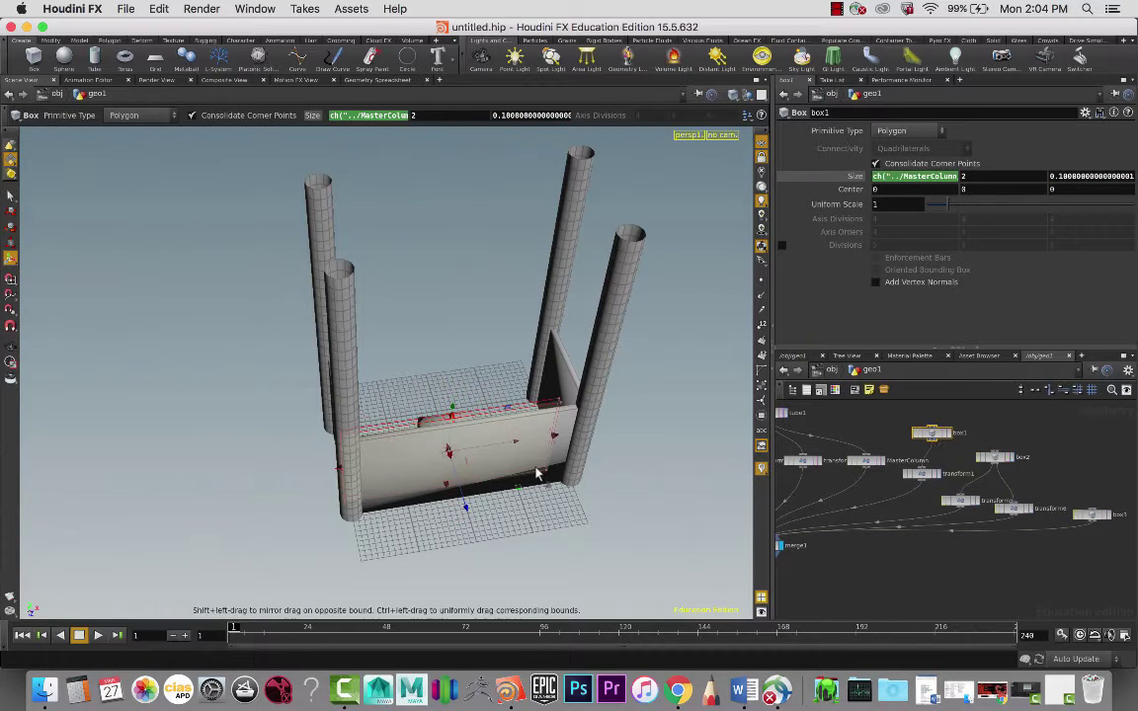
{"action": "key", "text": "Escape"}
{"action": "left_click_drag", "start_coordinate": [524, 508], "coordinate": [581, 506]}
{"action": "key", "text": "Return"}
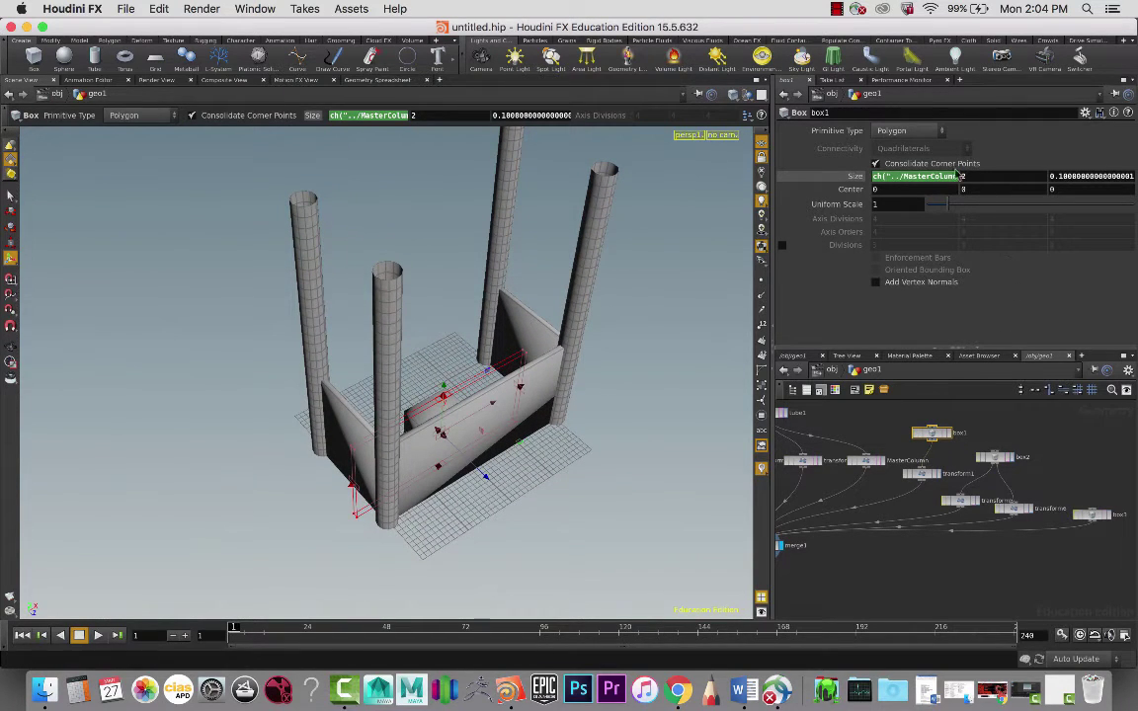
{"action": "left_click", "coordinate": [922, 475]}
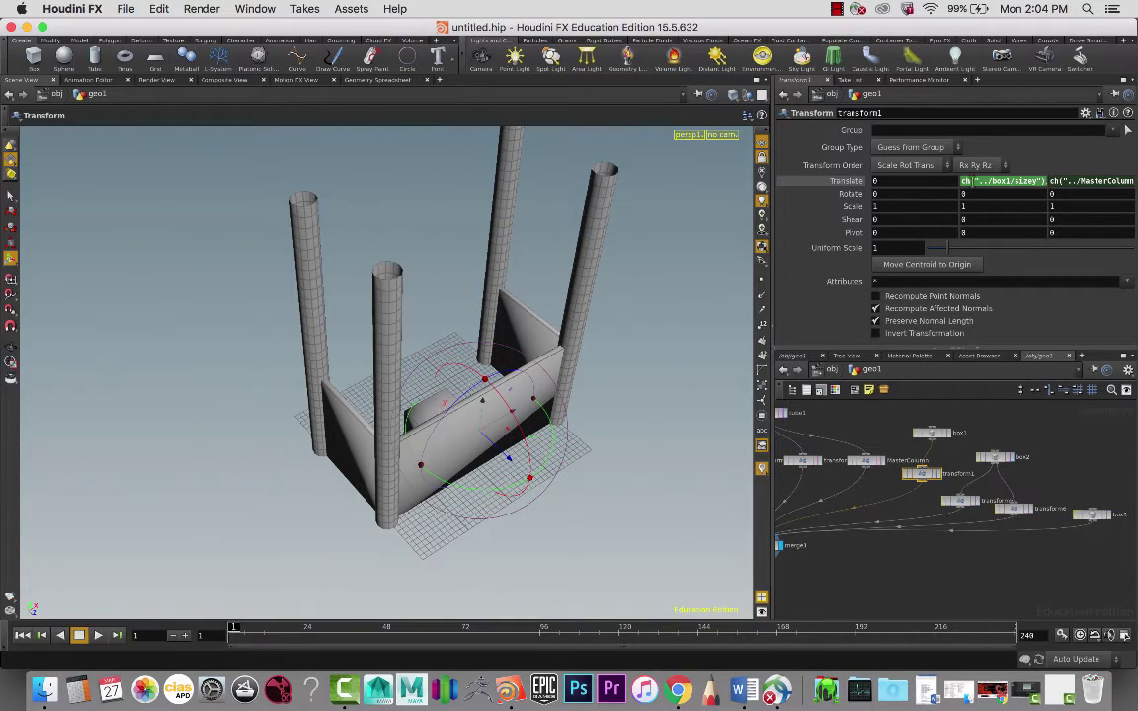
{"action": "left_click", "coordinate": [995, 179]}
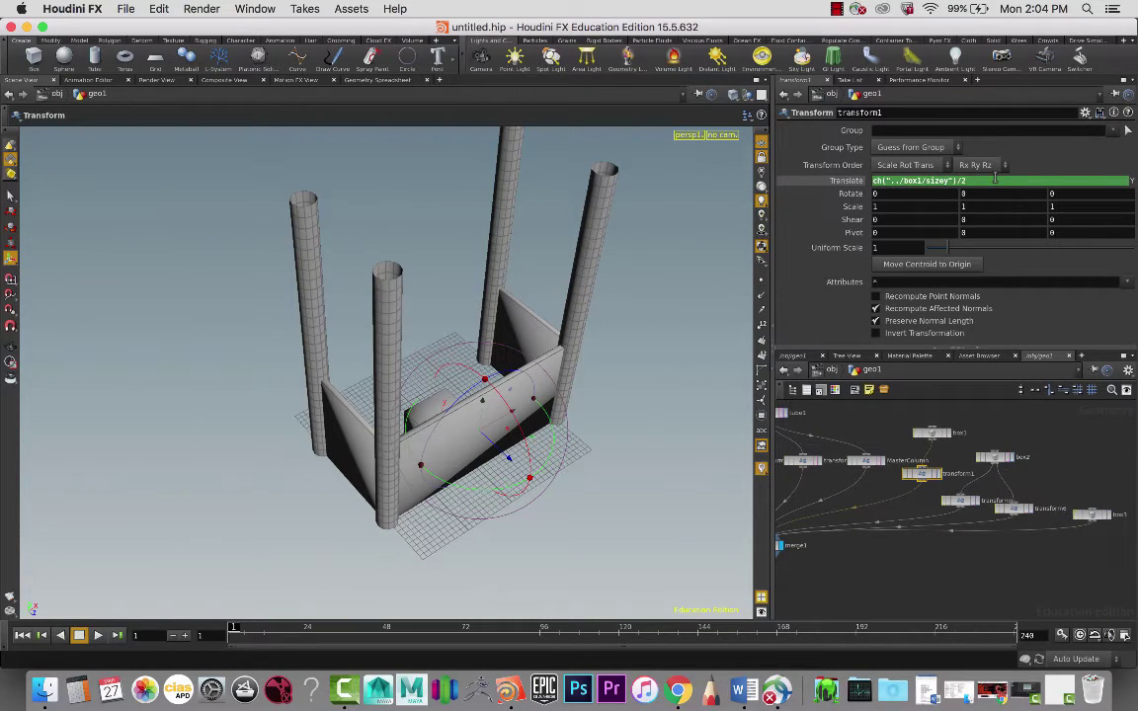
{"action": "right_click", "coordinate": [994, 178]}
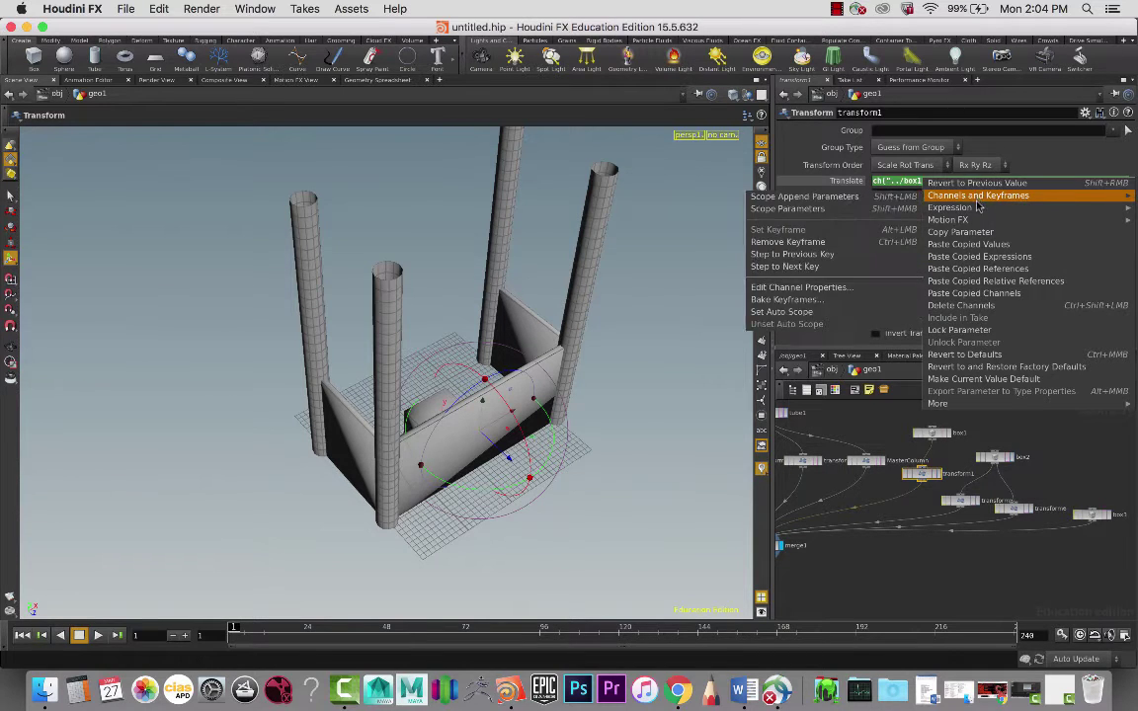
{"action": "left_click", "coordinate": [983, 233]}
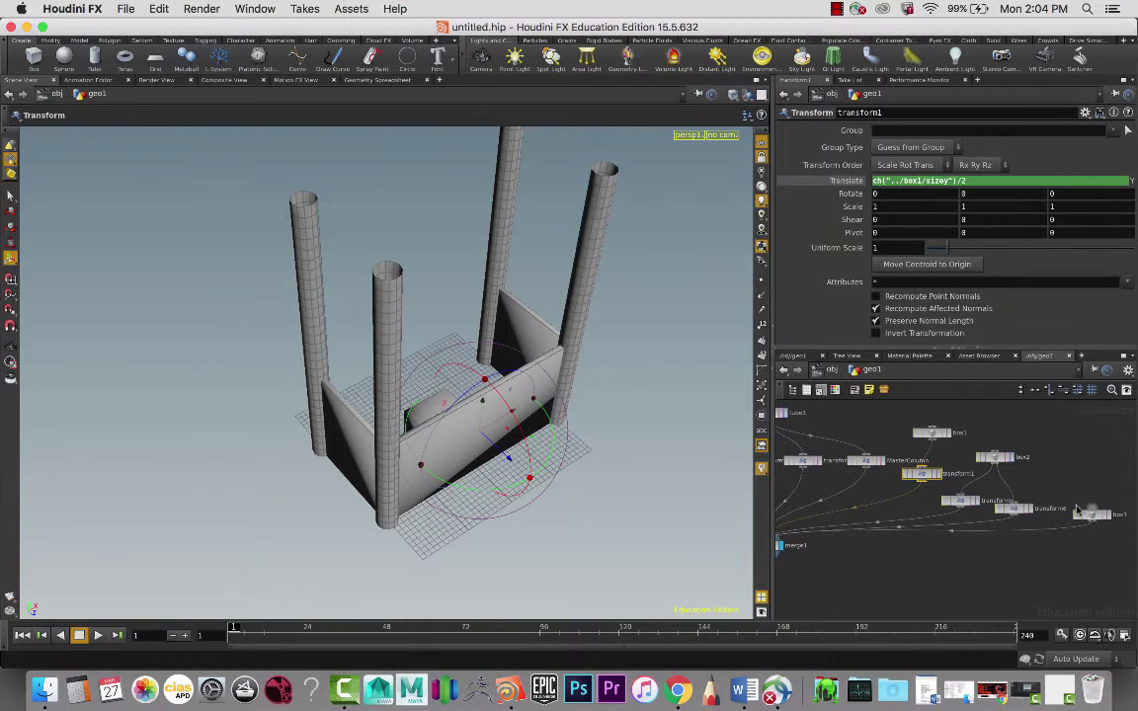
Insert a Transform node between box3 and merge1, arrange both nodes, and keep merge1 as the displayed node
{"action": "left_click", "coordinate": [1090, 513]}
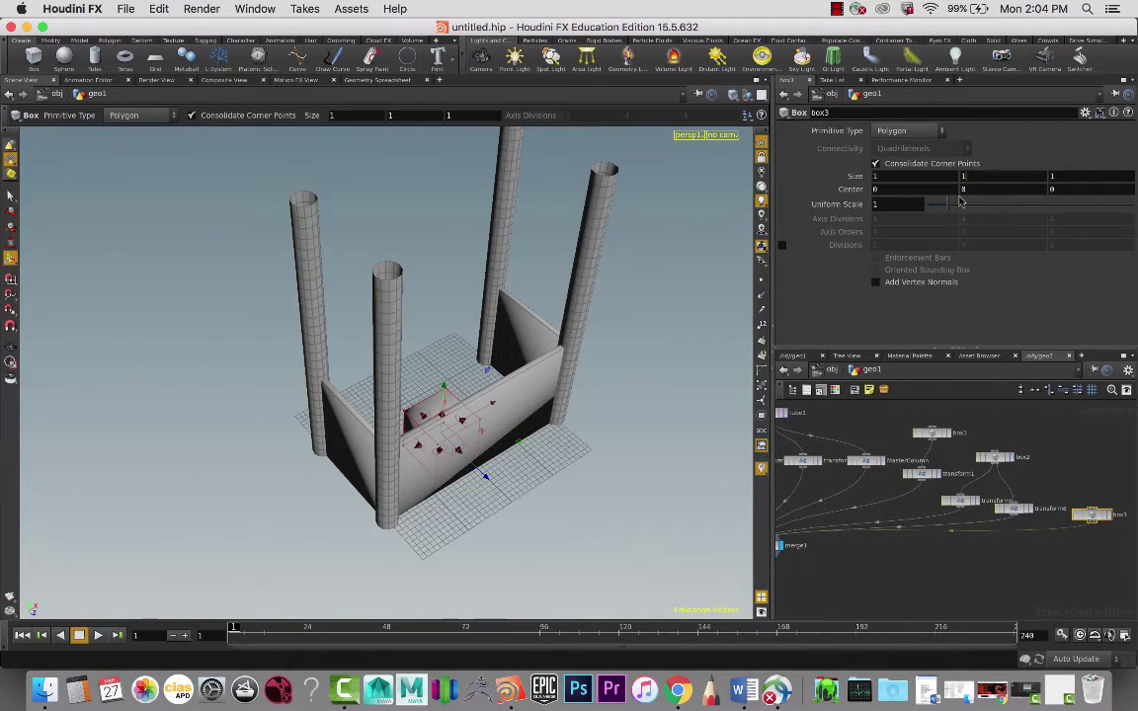
{"action": "key", "text": "Tab"}
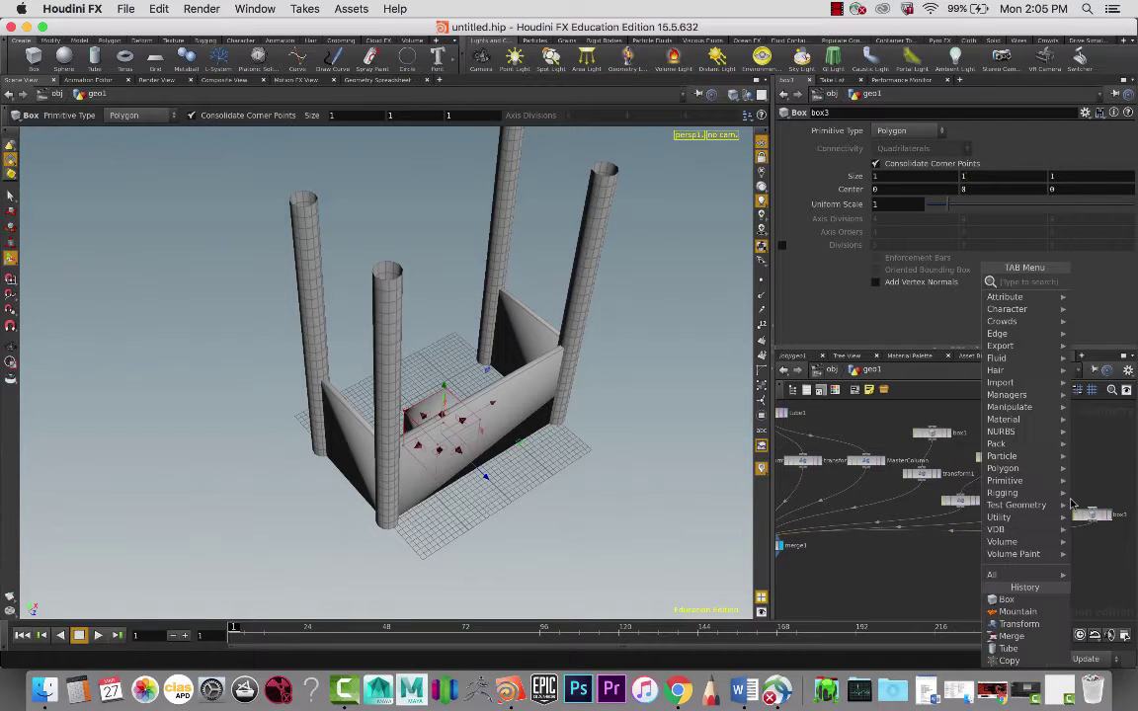
{"action": "type", "text": "transform"}
{"action": "key", "text": "Return"}
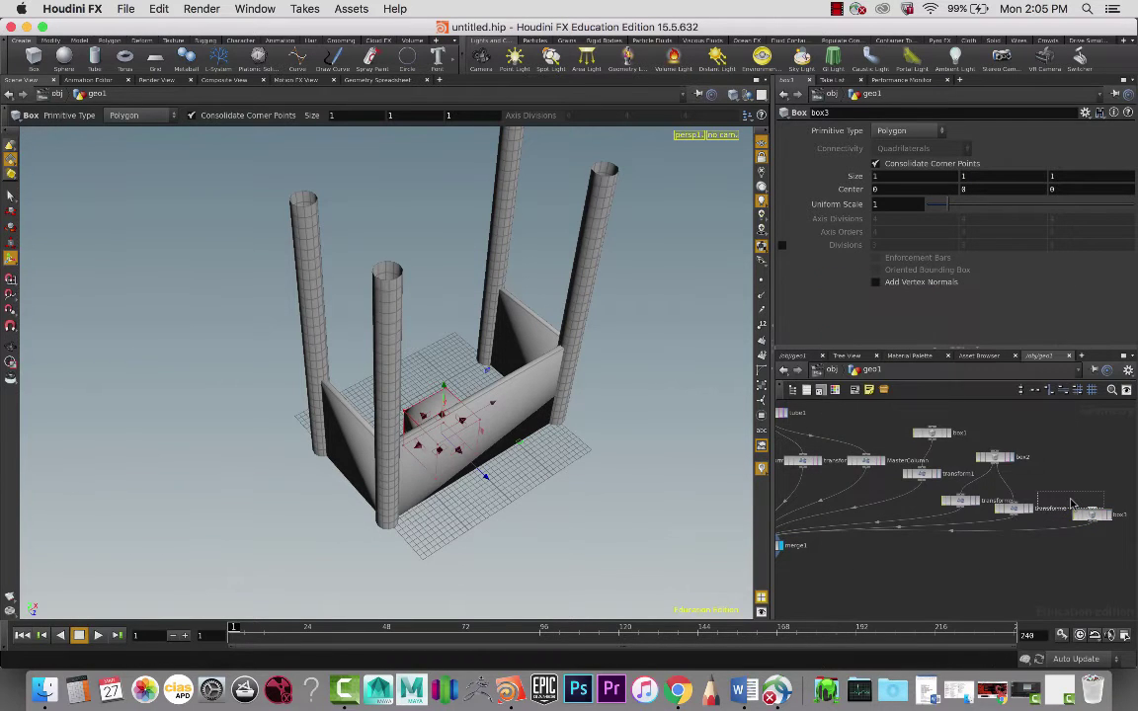
{"action": "left_click", "coordinate": [1032, 553]}
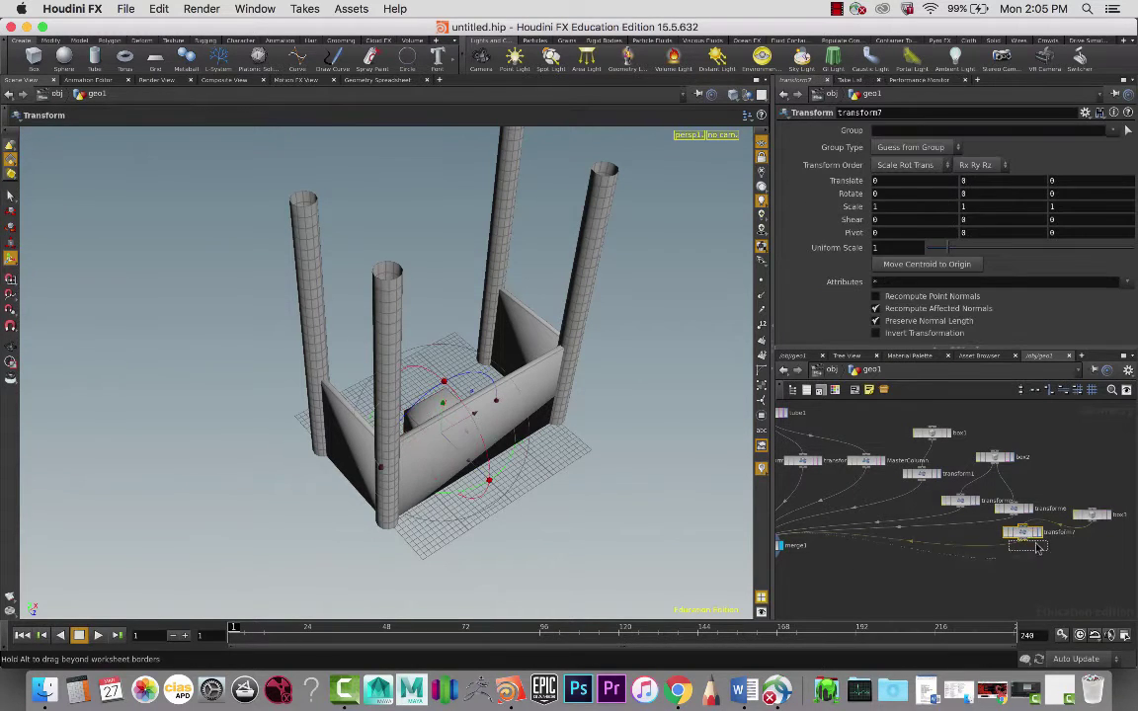
{"action": "left_click_drag", "start_coordinate": [1037, 546], "coordinate": [1049, 561]}
{"action": "left_click_drag", "start_coordinate": [1089, 514], "coordinate": [1076, 490]}
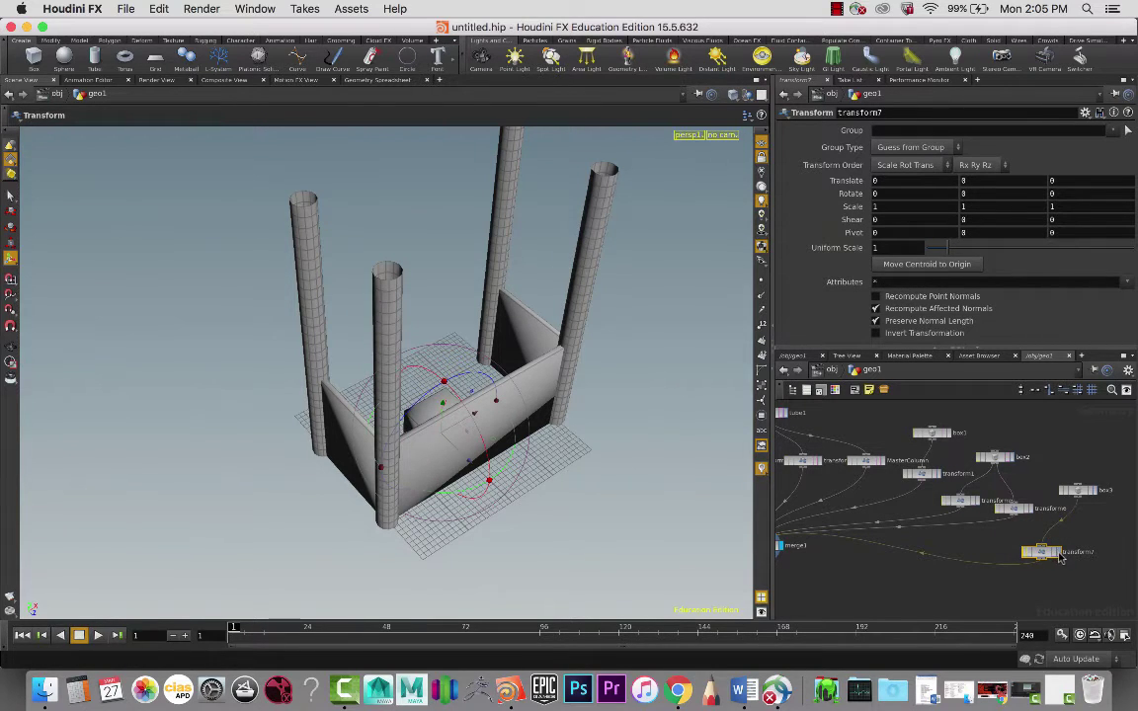
{"action": "left_click", "coordinate": [1058, 554]}
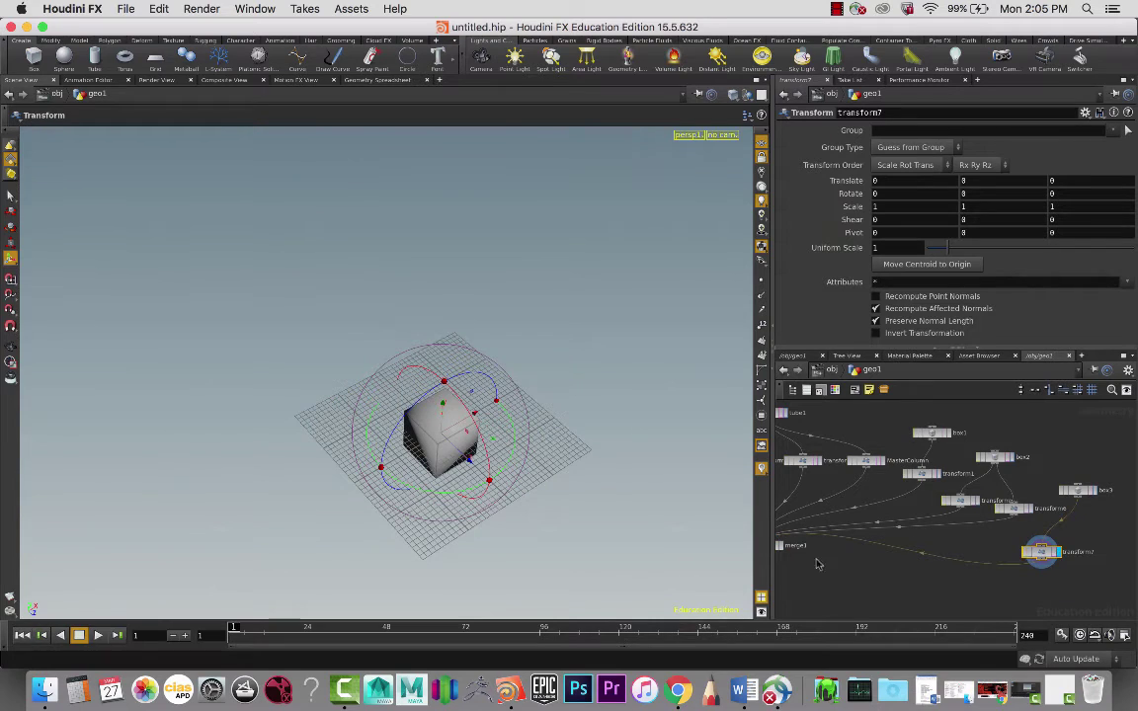
{"action": "left_click", "coordinate": [780, 545]}
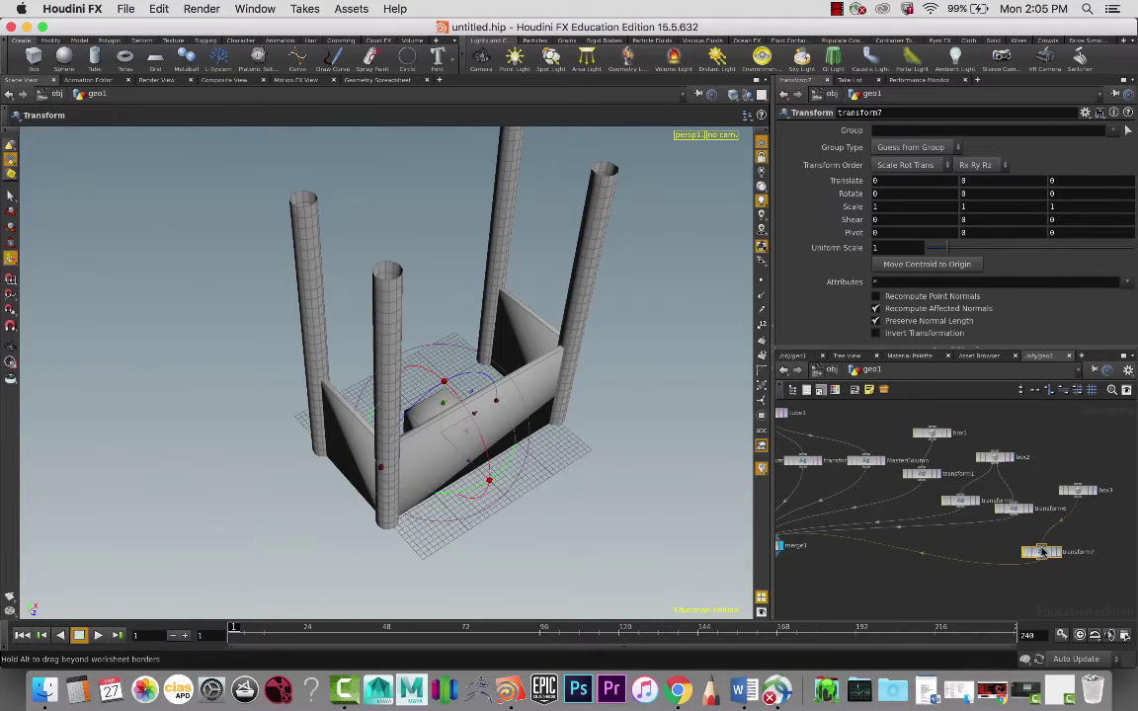
Drive transform7's Y translate with a relative reference to transform1's Y translate, extending the expression to raise the box's centre to the wall tops
{"action": "right_click", "coordinate": [923, 181]}
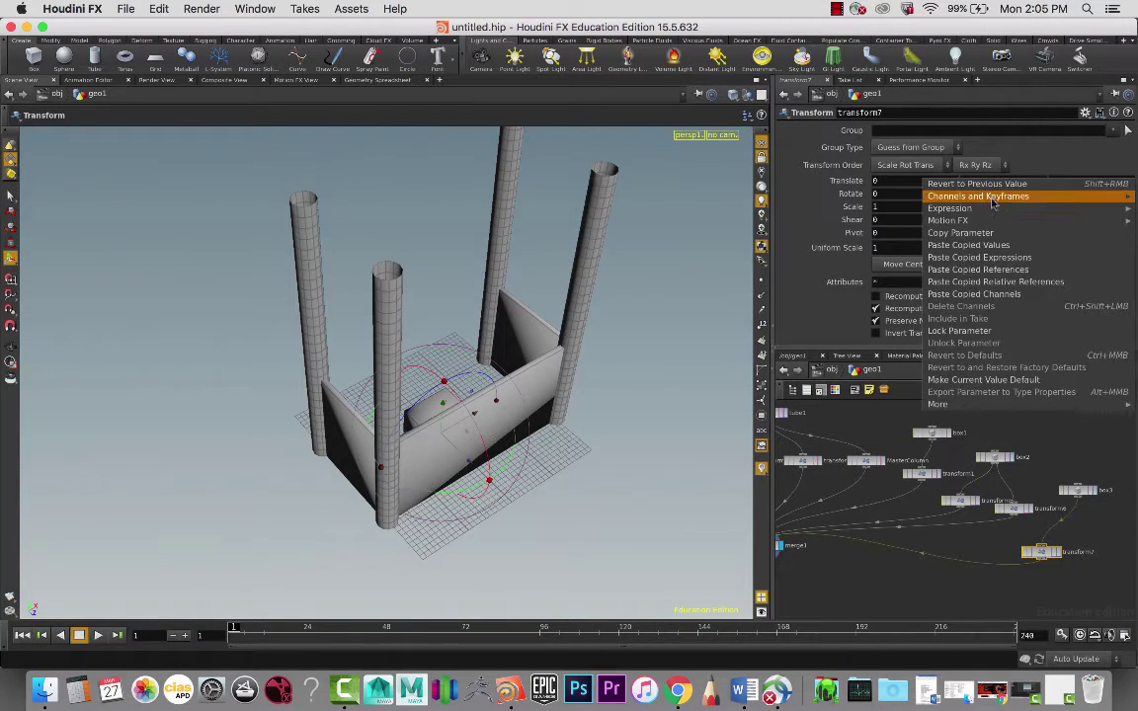
{"action": "left_click", "coordinate": [986, 283]}
{"action": "key", "text": "Escape"}
{"action": "left_click_drag", "start_coordinate": [605, 445], "coordinate": [792, 366]}
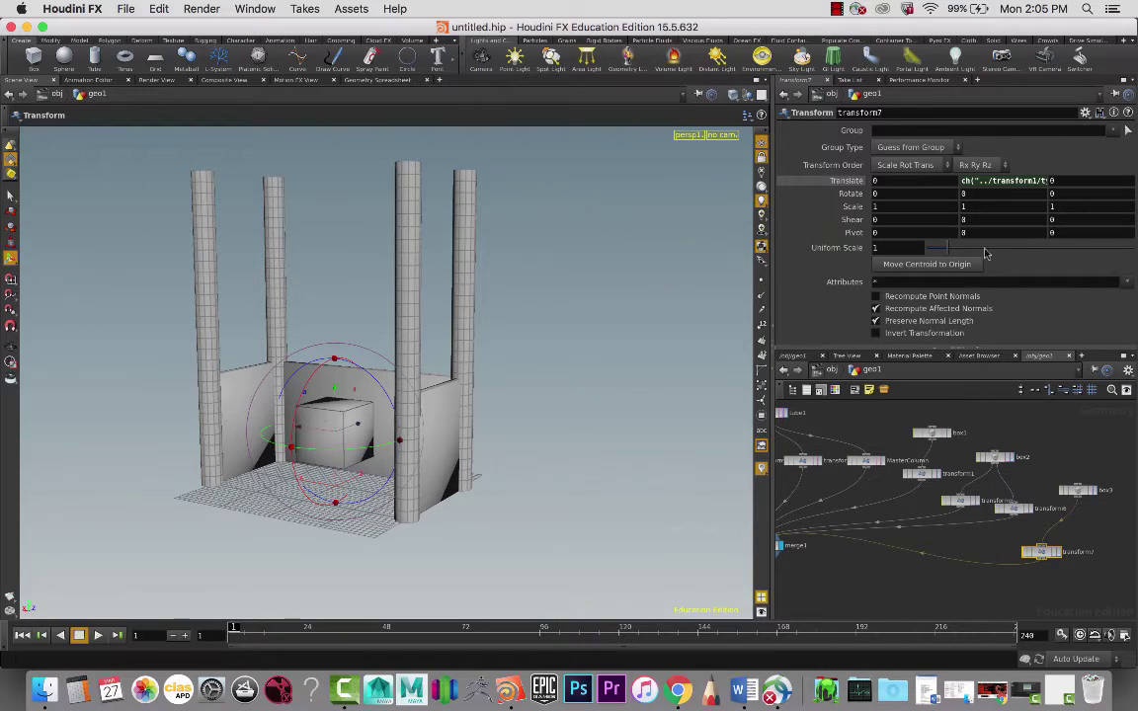
{"action": "left_click", "coordinate": [1036, 180]}
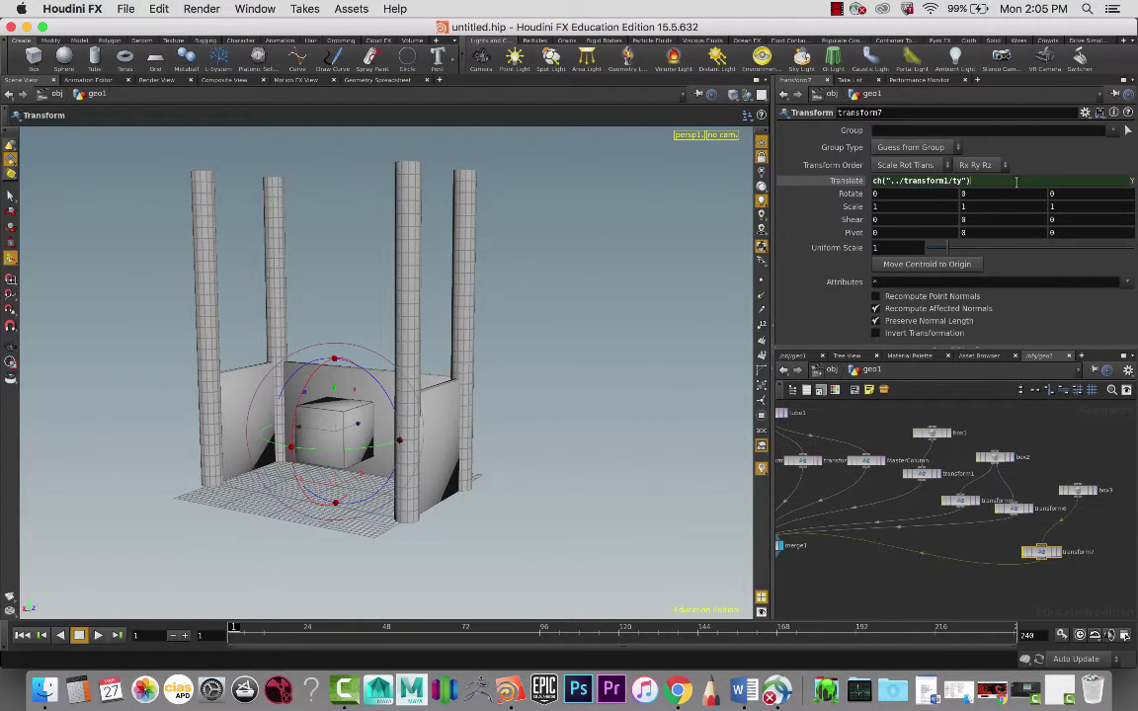
{"action": "key", "text": "Return"}
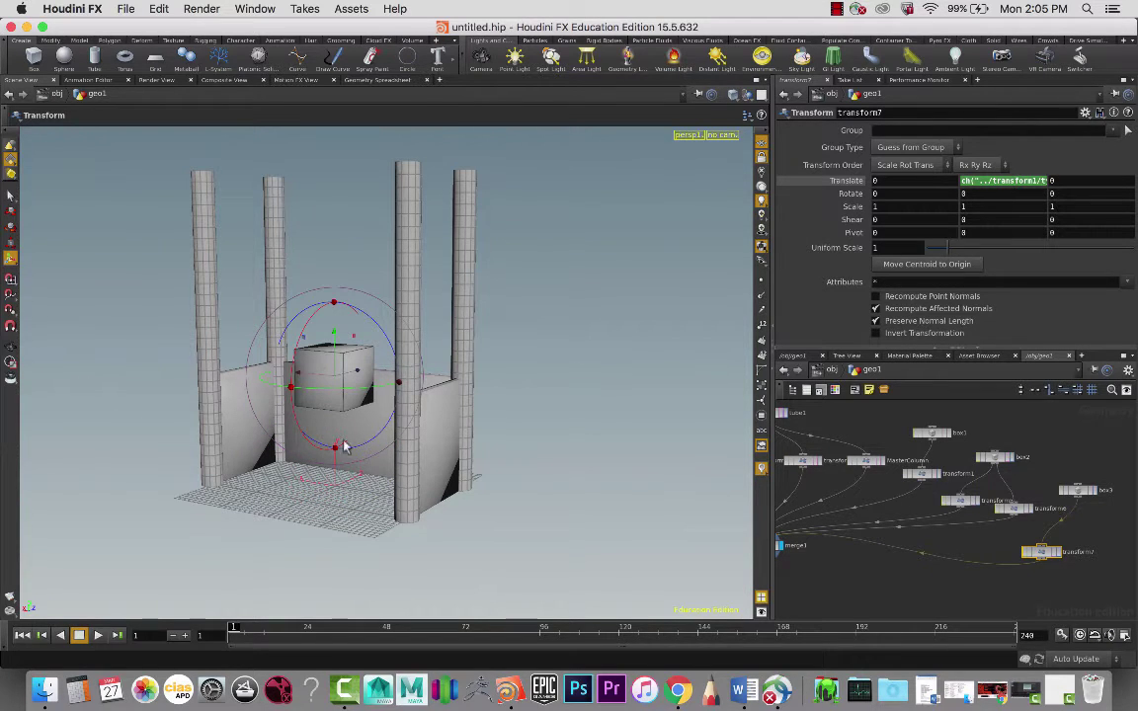
Copy the expression ch("../MasterColumn/tz") from transform1's Z translate
{"action": "key", "text": "s"}
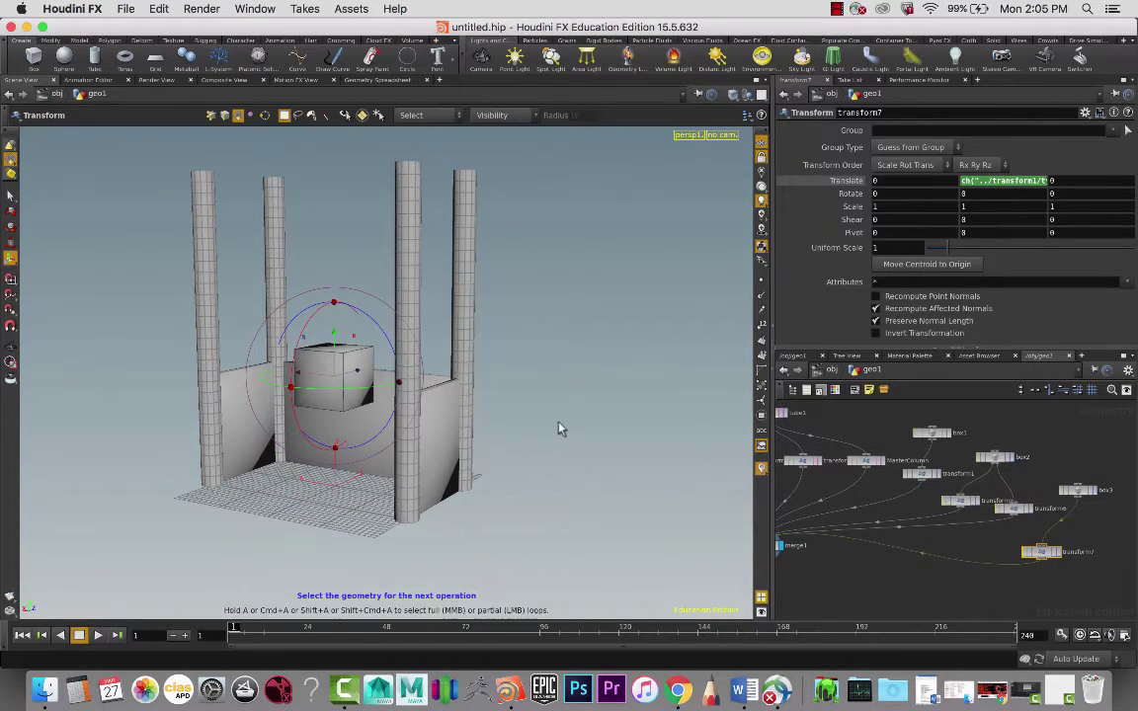
{"action": "key", "text": "Escape"}
{"action": "left_click_drag", "start_coordinate": [546, 414], "coordinate": [436, 380]}
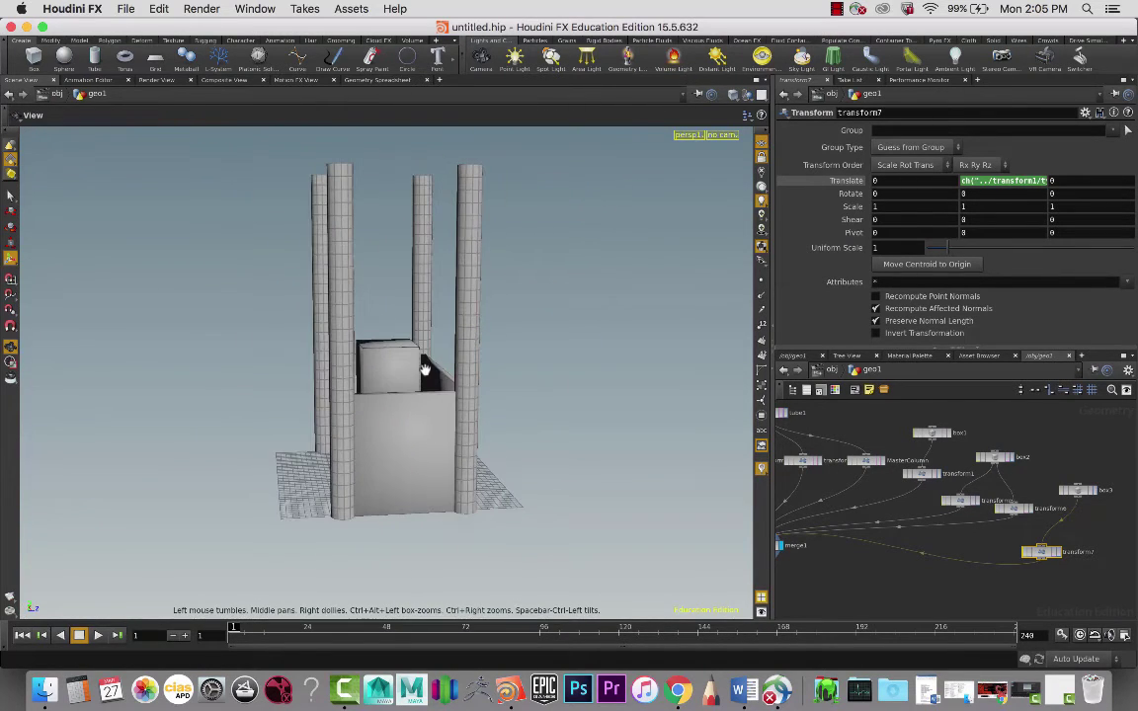
{"action": "left_click_drag", "start_coordinate": [446, 318], "coordinate": [517, 419]}
{"action": "key", "text": "t"}
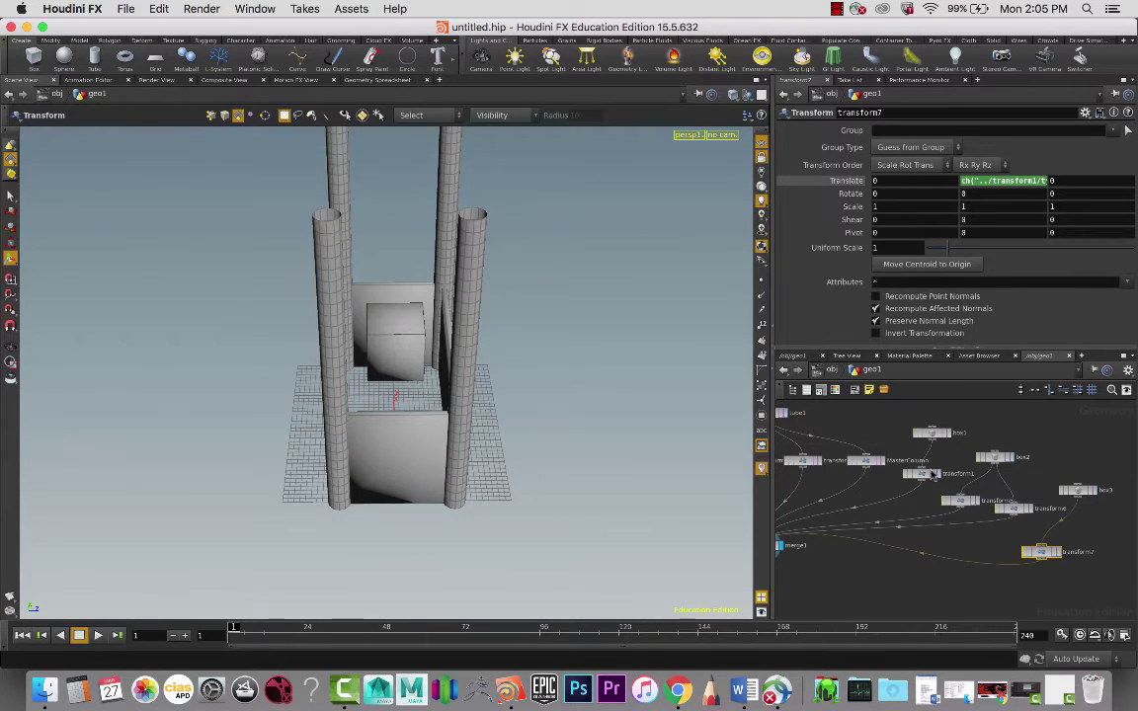
{"action": "left_click", "coordinate": [921, 473]}
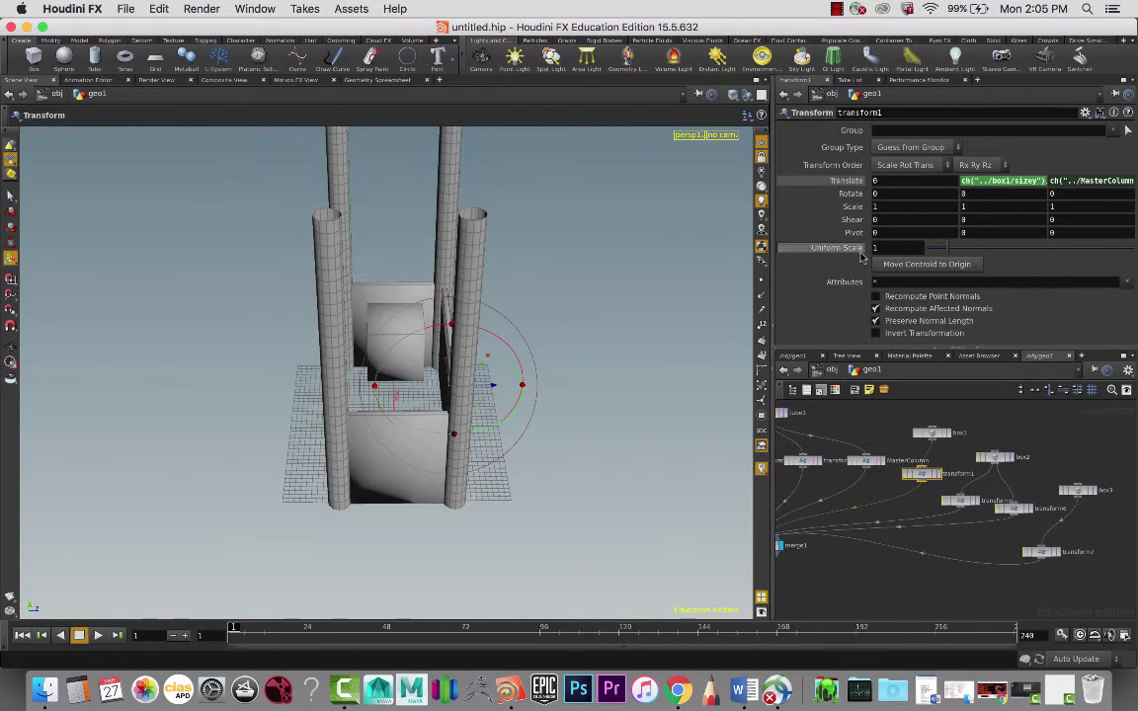
{"action": "left_click", "coordinate": [1083, 185]}
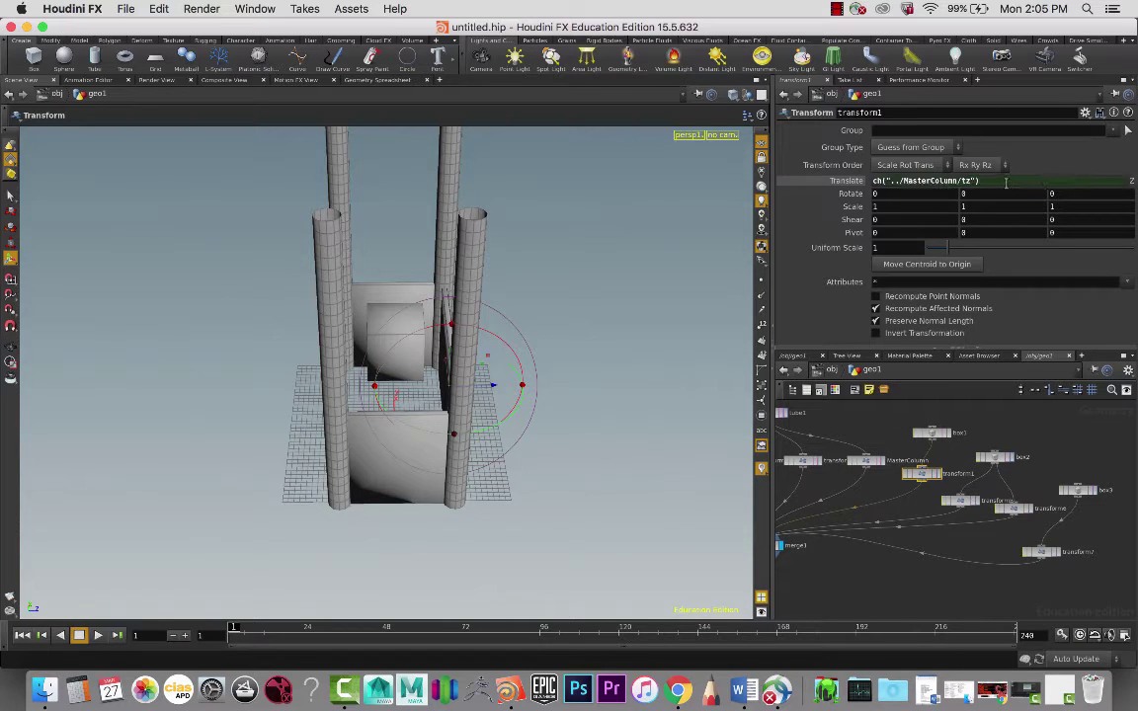
{"action": "left_click_drag", "start_coordinate": [1005, 182], "coordinate": [833, 183]}
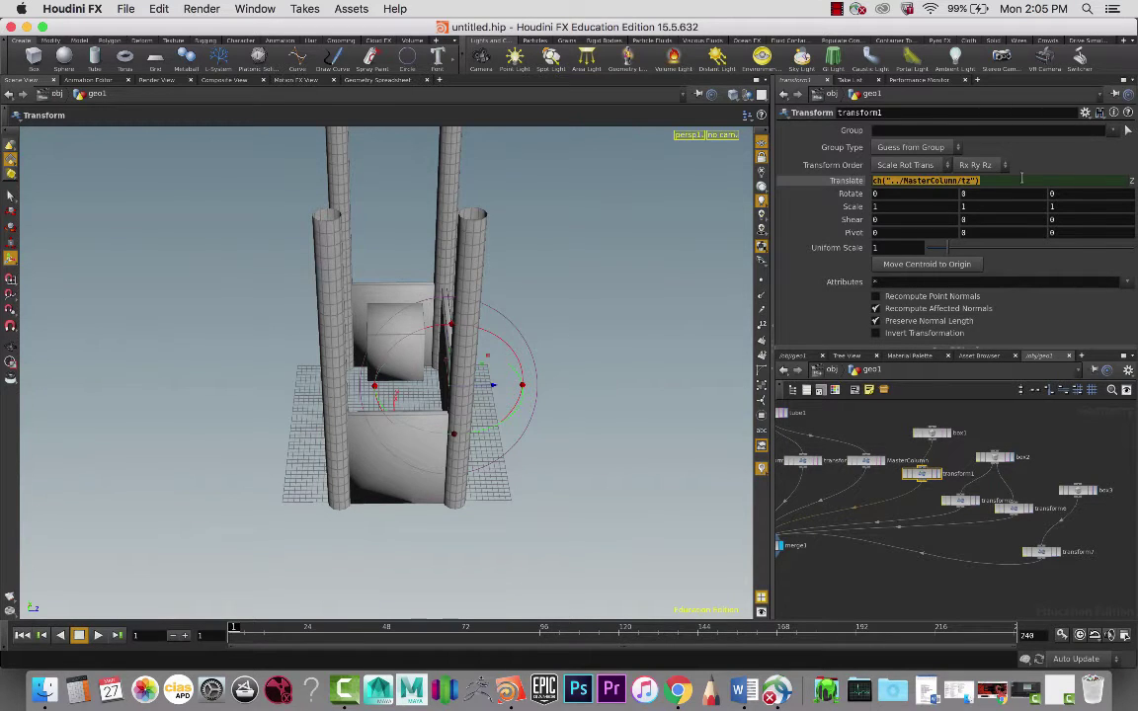
{"action": "right_click", "coordinate": [1023, 179]}
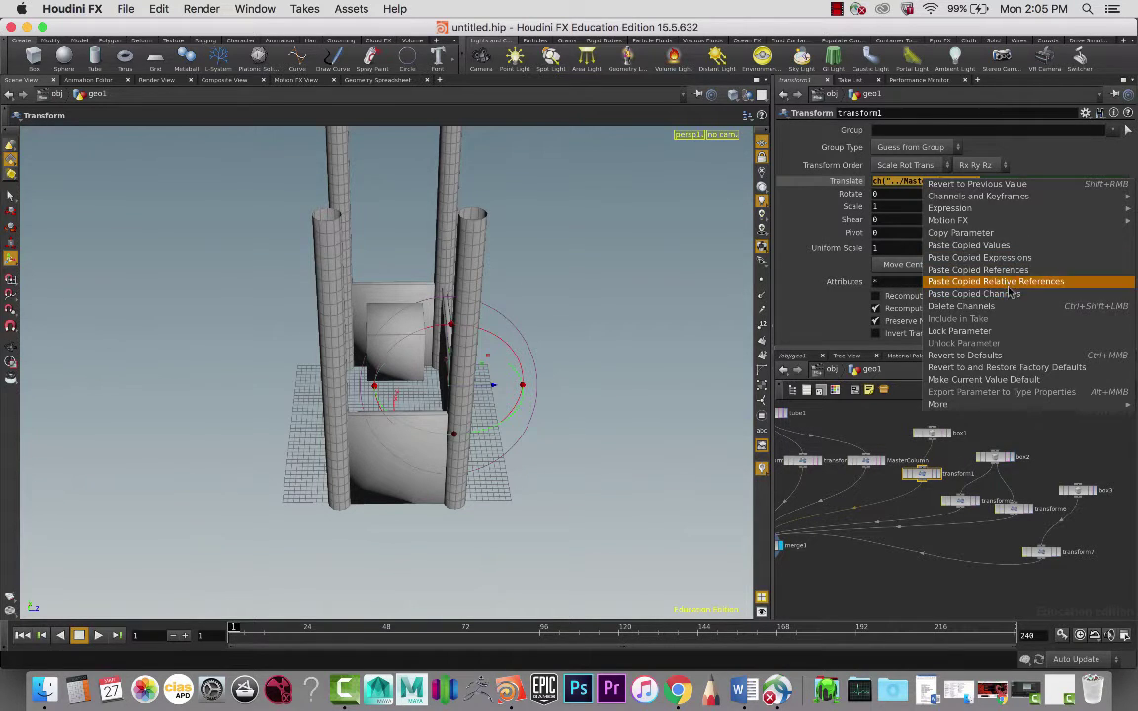
{"action": "left_click", "coordinate": [1066, 167]}
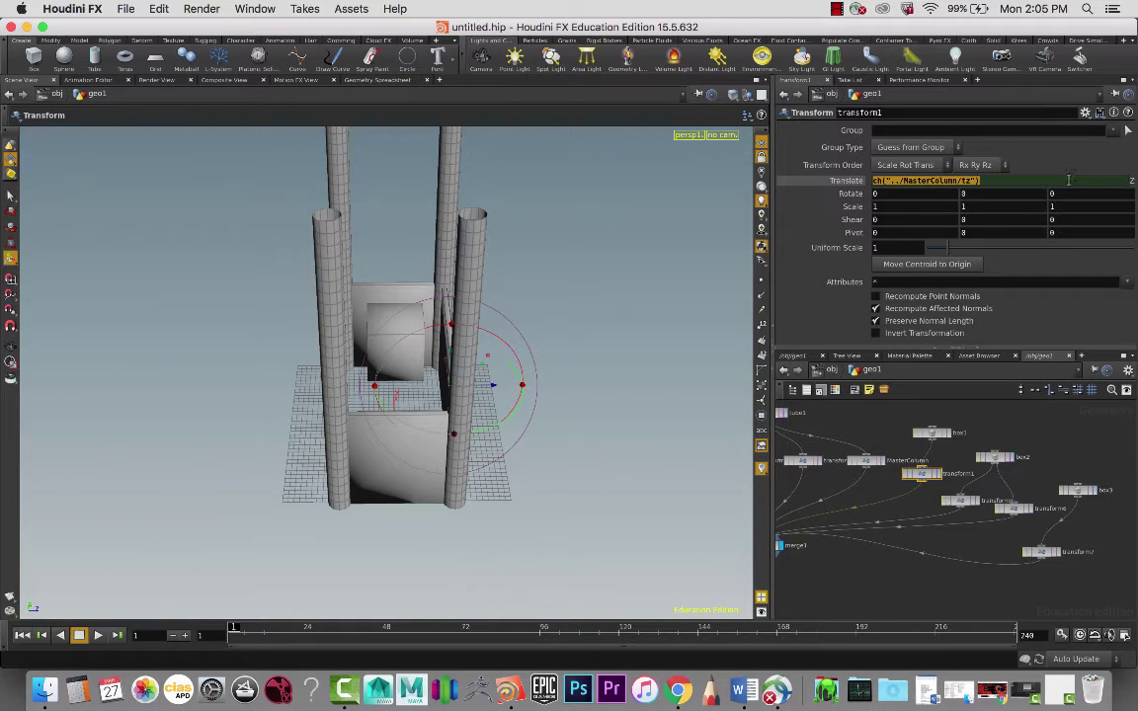
{"action": "left_click", "coordinate": [1067, 179]}
{"action": "left_click_drag", "start_coordinate": [1072, 180], "coordinate": [825, 158]}
{"action": "key", "text": "super+c"}
{"action": "left_click", "coordinate": [1076, 490]}
{"action": "left_click_drag", "start_coordinate": [1093, 176], "coordinate": [903, 146]}
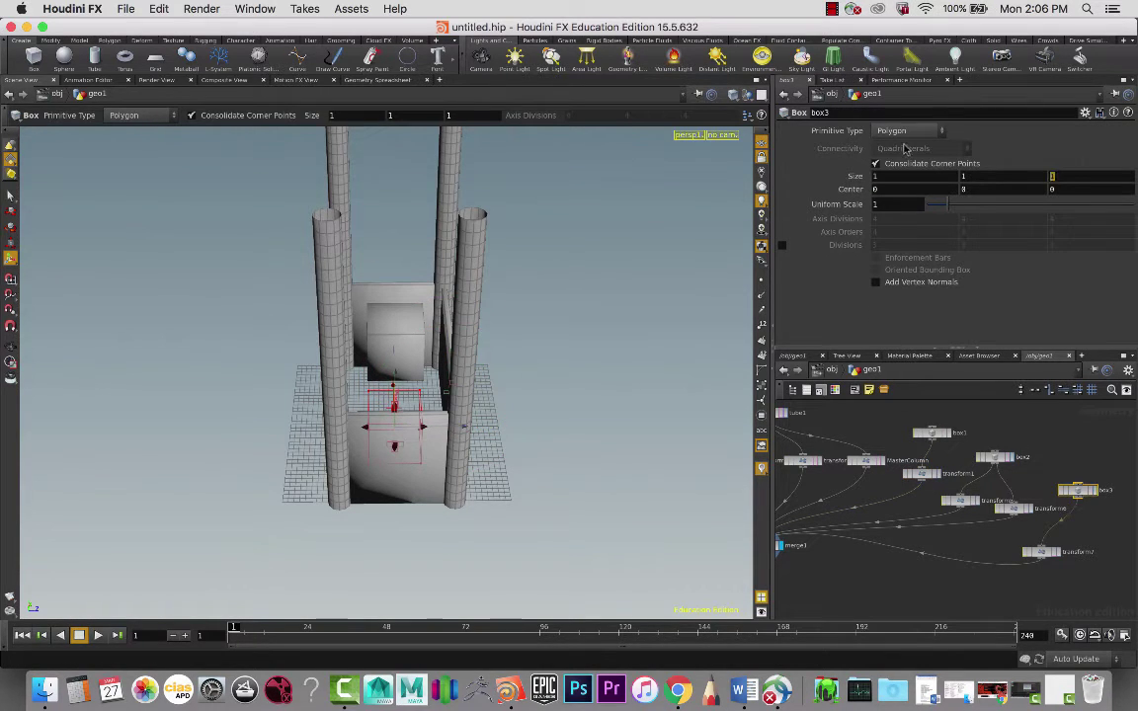
{"action": "key", "text": "super+v"}
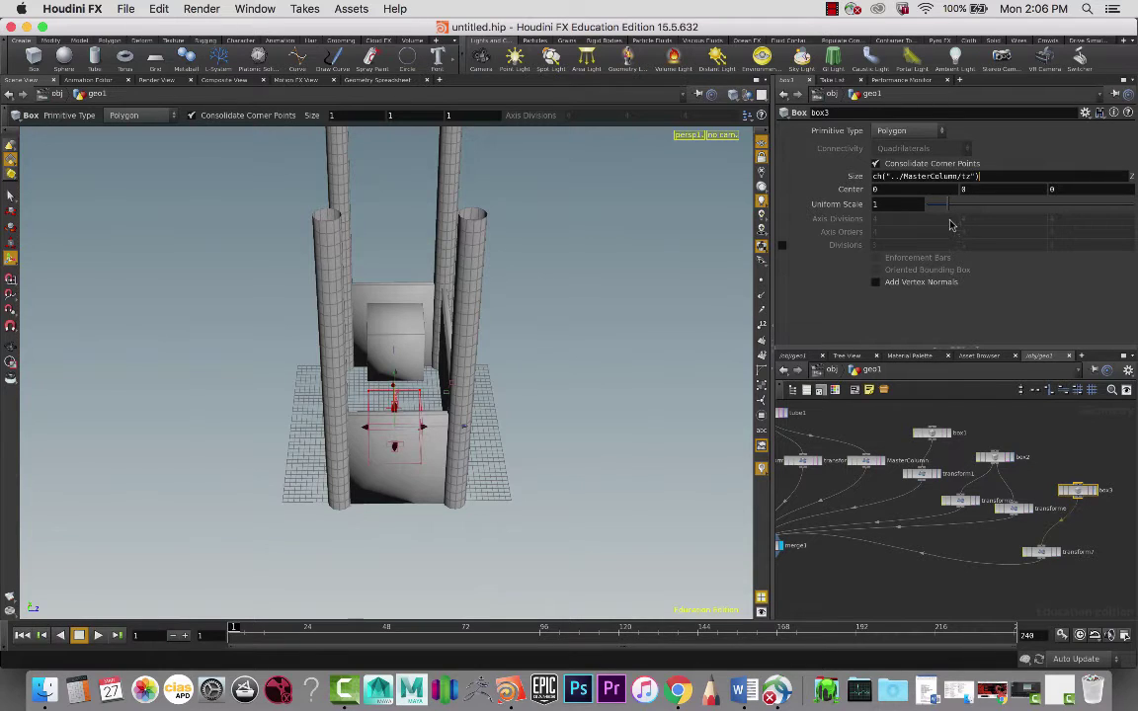
{"action": "key", "text": "Return"}
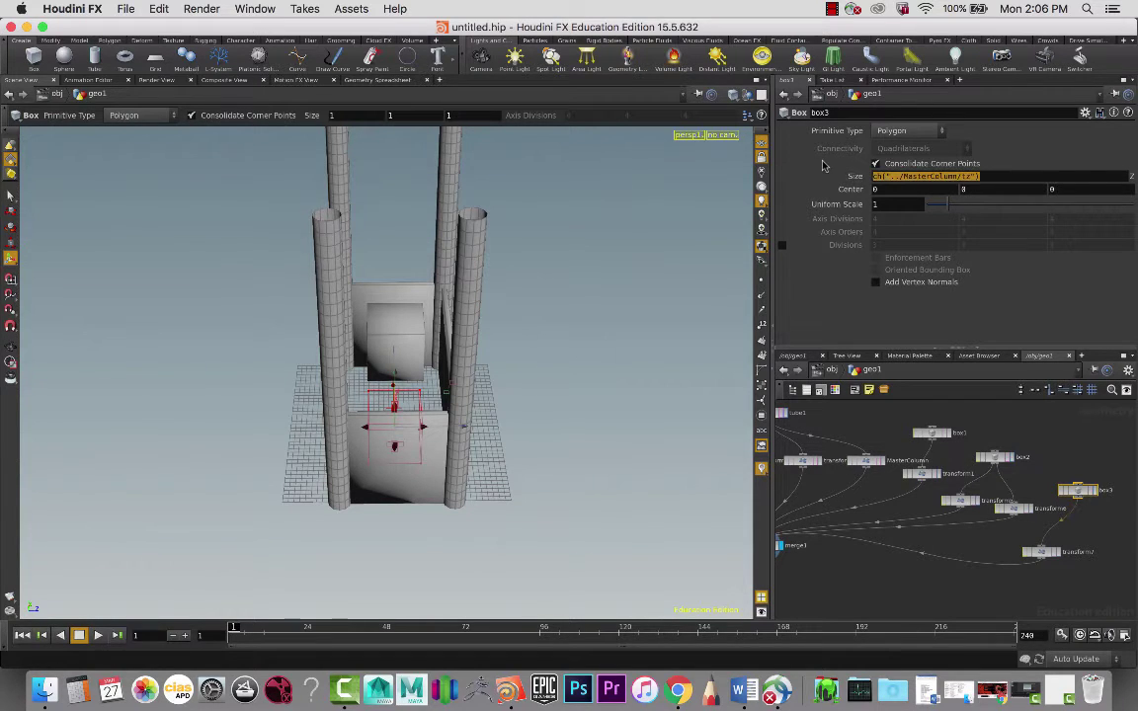
{"action": "key", "text": "BackSpace"}
{"action": "key", "text": "Tab"}
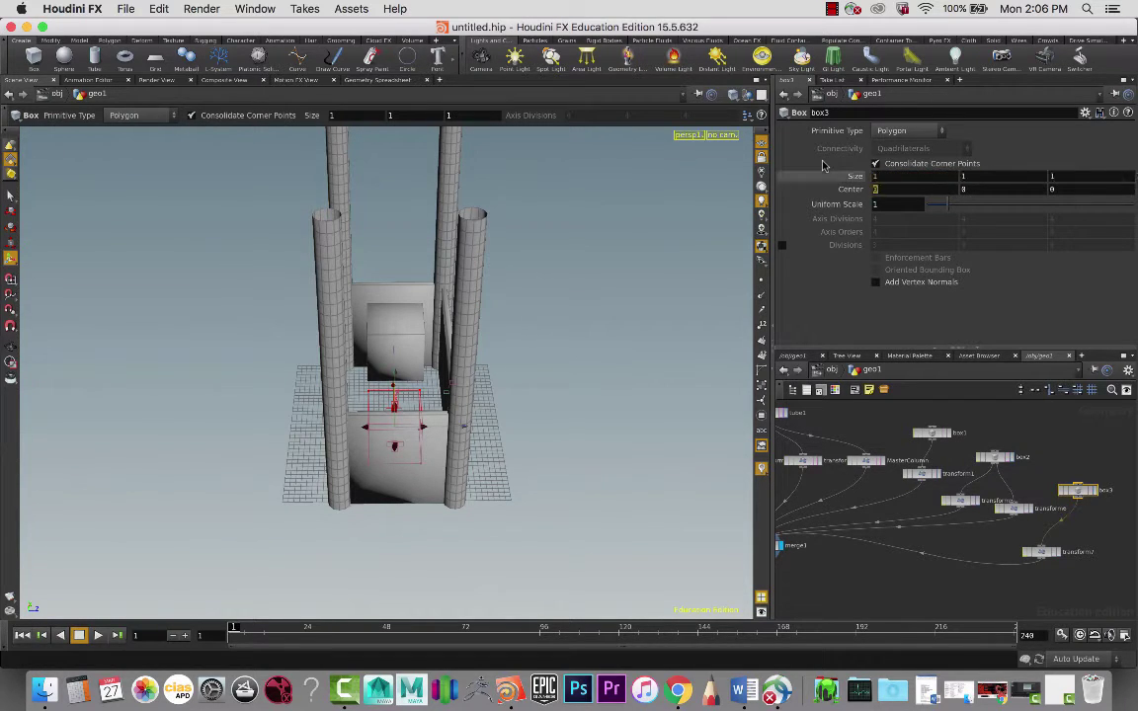
Paste the expression ch("../MasterColumn/tz") into transform7's Z translate
{"action": "left_click", "coordinate": [1043, 553]}
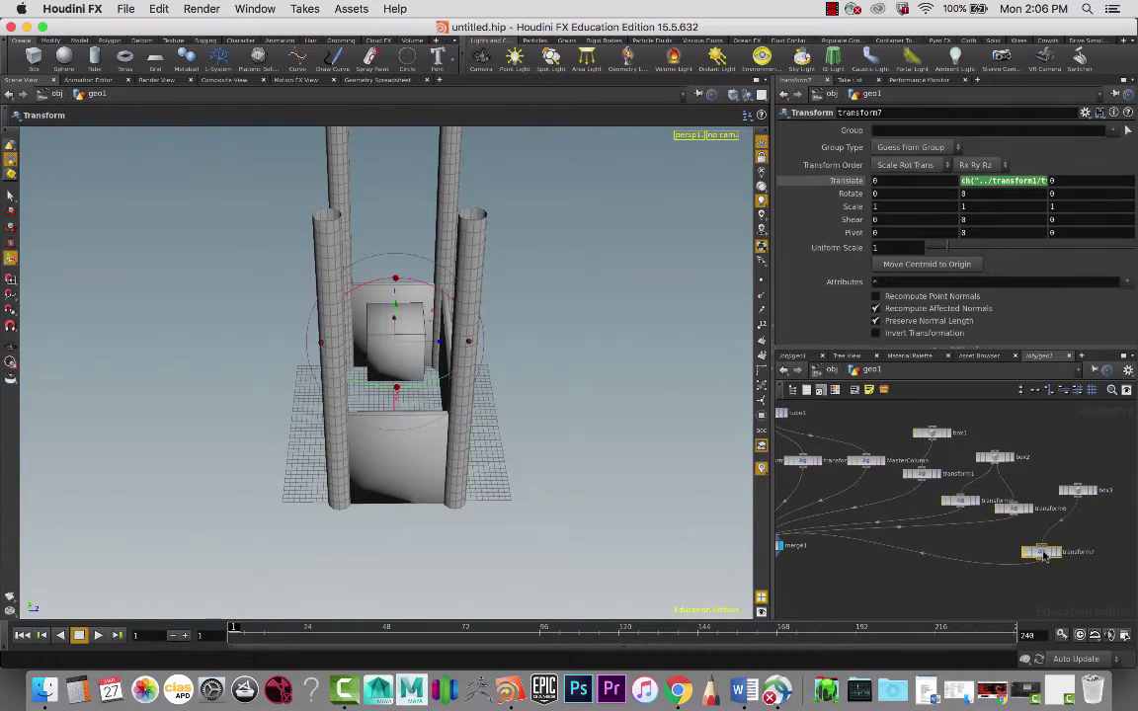
{"action": "left_click_drag", "start_coordinate": [1061, 180], "coordinate": [997, 164]}
{"action": "key", "text": "super+v"}
{"action": "key", "text": "Tab"}
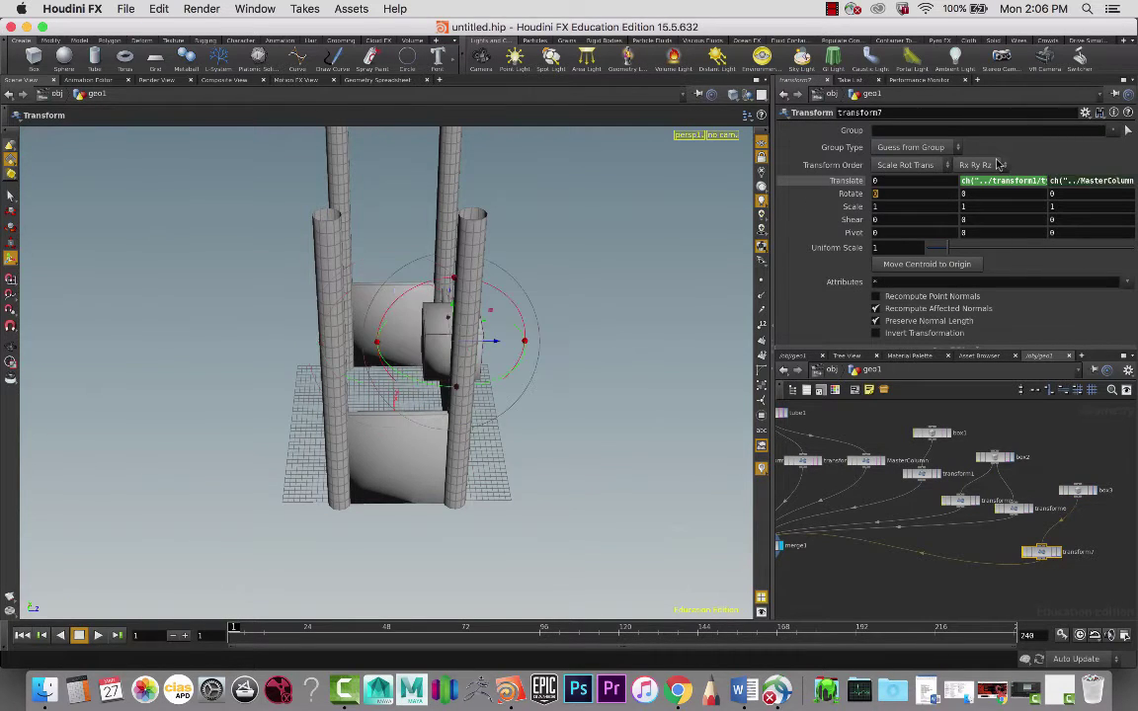
Delete the stray channel on transform7's X rotation and make merge1 the displayed node again
{"action": "left_click_drag", "start_coordinate": [586, 415], "coordinate": [341, 326]}
{"action": "key", "text": "Escape"}
{"action": "key", "text": "Return"}
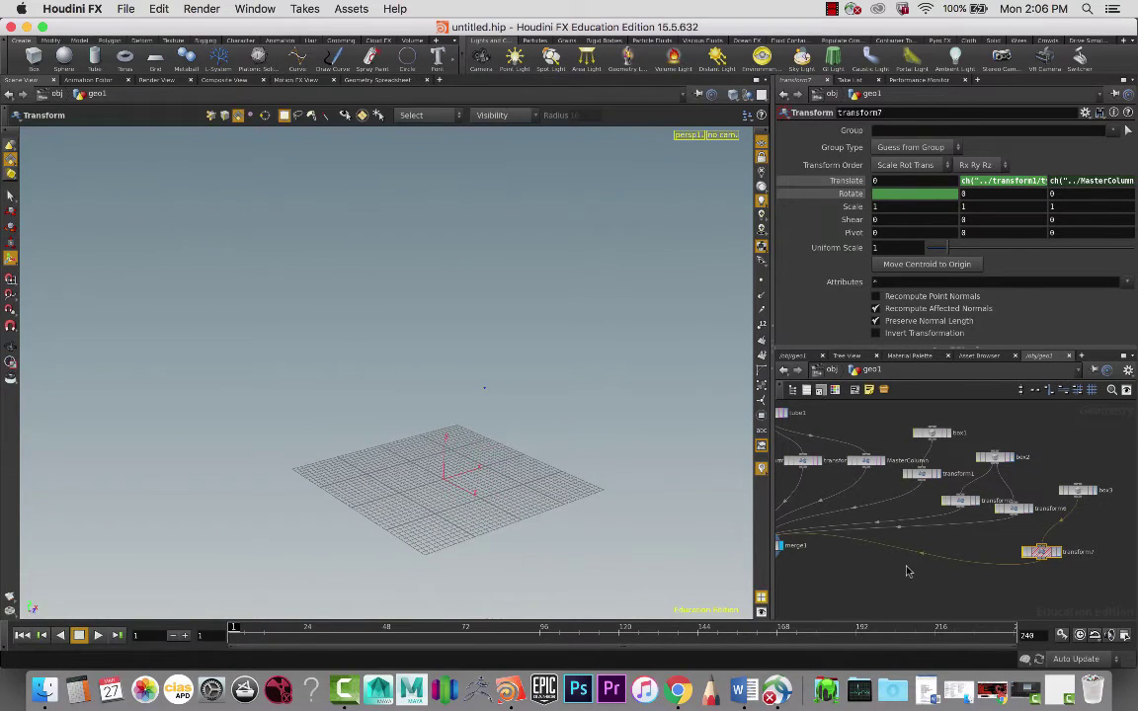
{"action": "left_click", "coordinate": [1060, 552]}
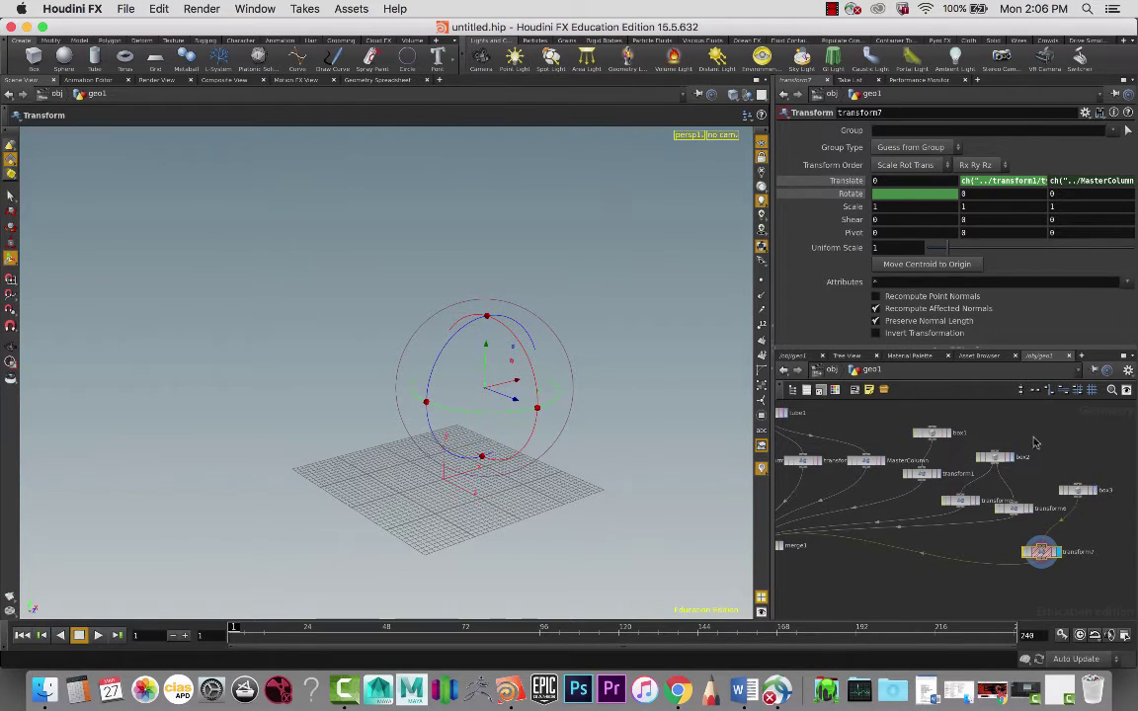
{"action": "right_click", "coordinate": [825, 193]}
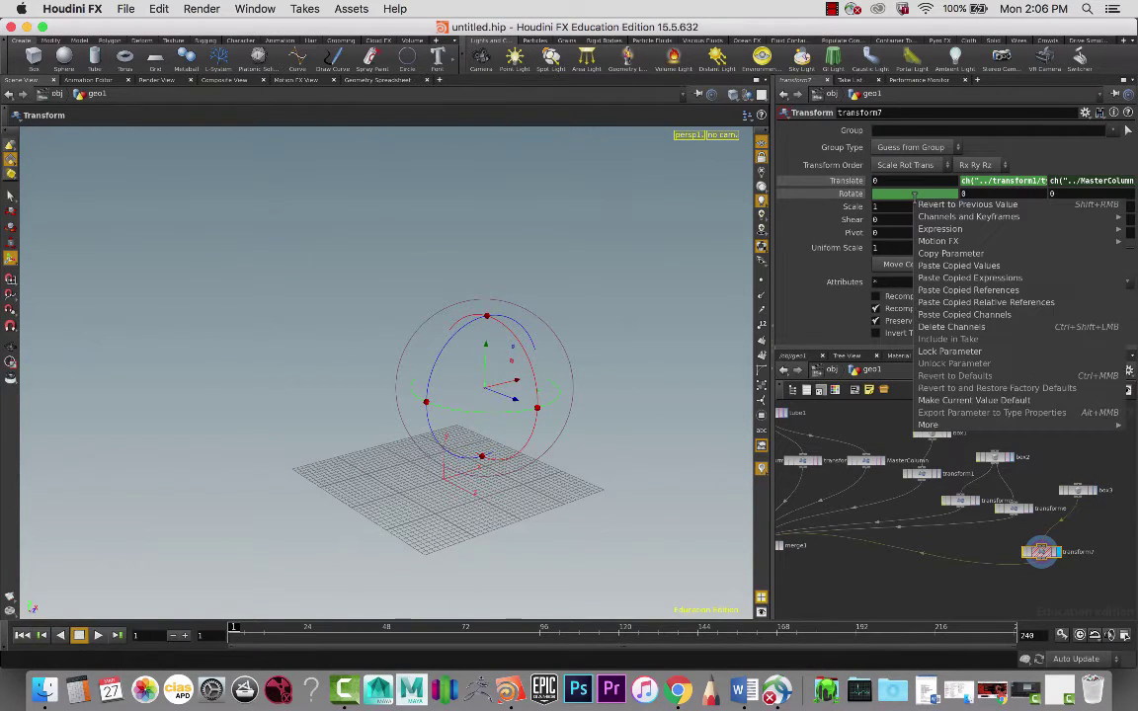
{"action": "left_click", "coordinate": [971, 327]}
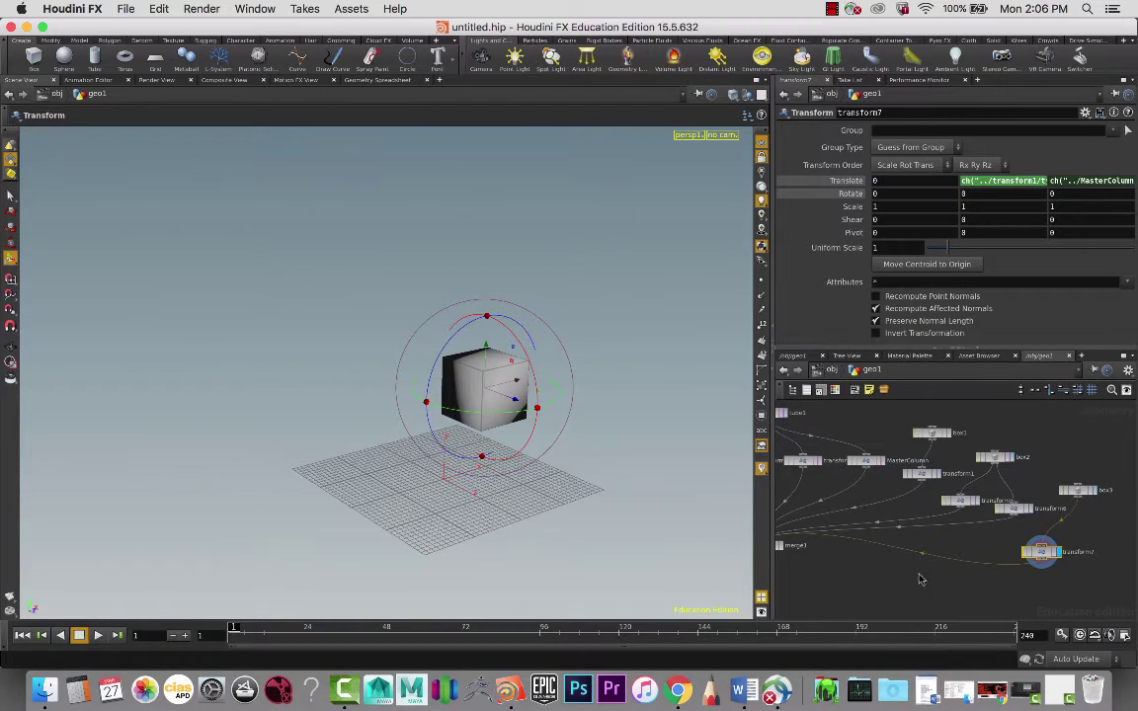
{"action": "middle_click_drag", "start_coordinate": [854, 570], "coordinate": [939, 568]}
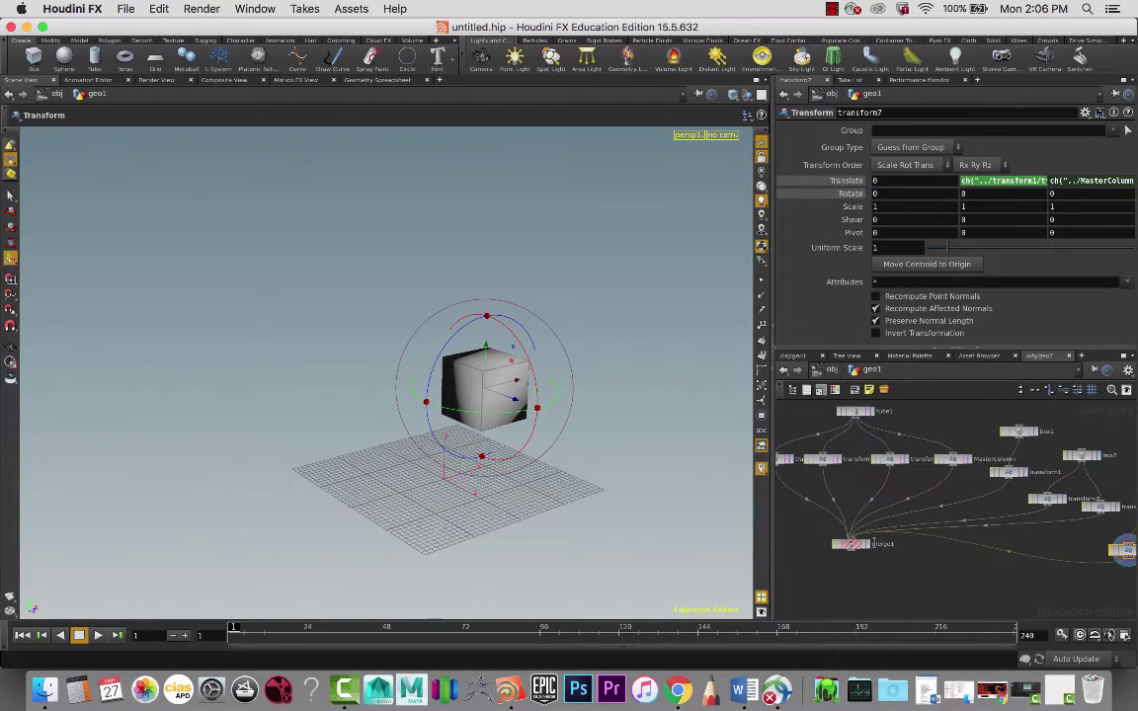
{"action": "left_click", "coordinate": [868, 545]}
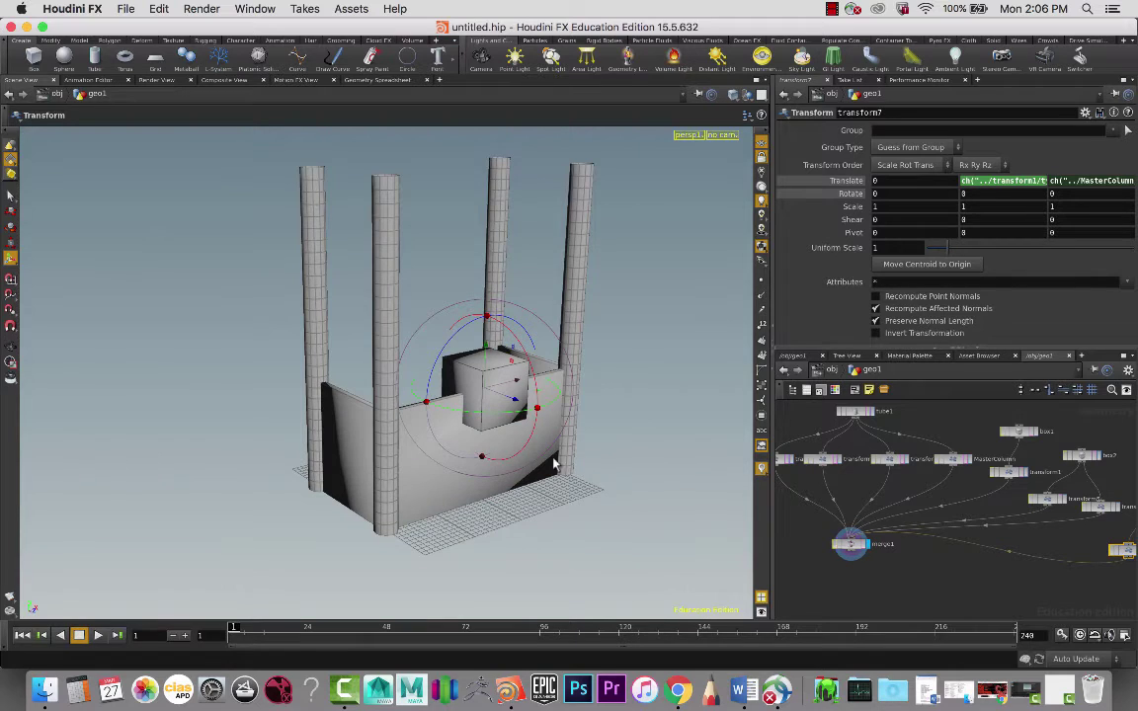
Drive box3's X size with ch("../MasterColumn/tx")*2, copied from box1's X size
{"action": "left_click_drag", "start_coordinate": [640, 472], "coordinate": [569, 485], "text": "alt"}
{"action": "key", "text": "Return"}
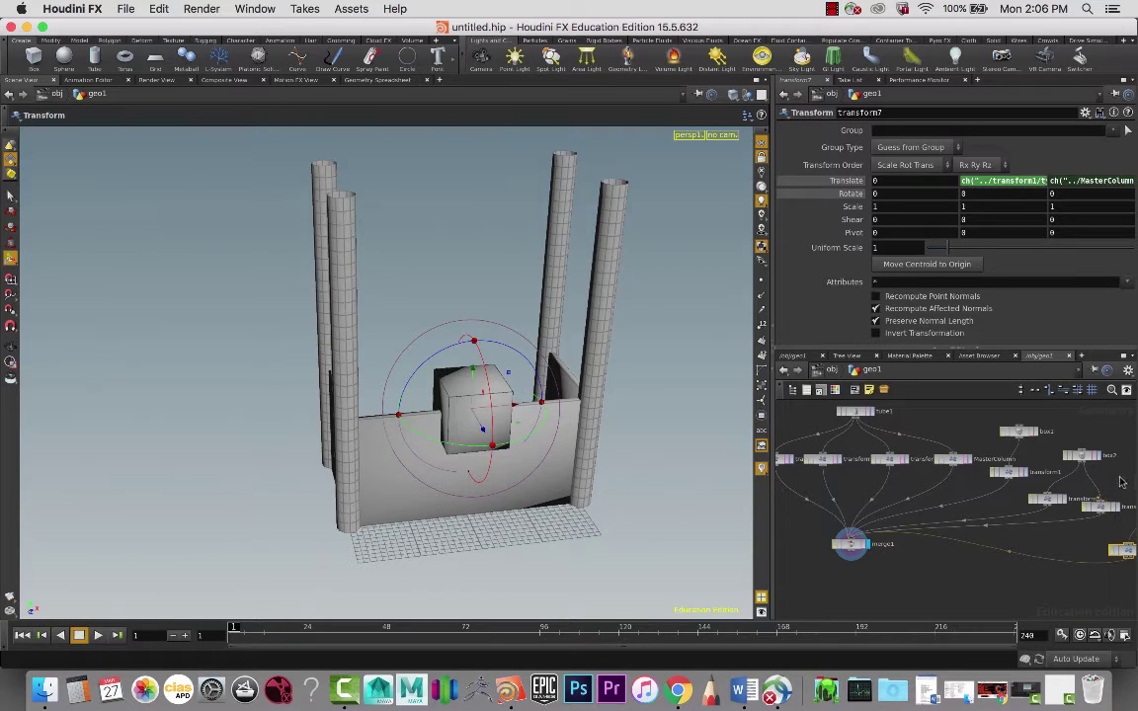
{"action": "middle_click_drag", "start_coordinate": [1121, 482], "coordinate": [1041, 464]}
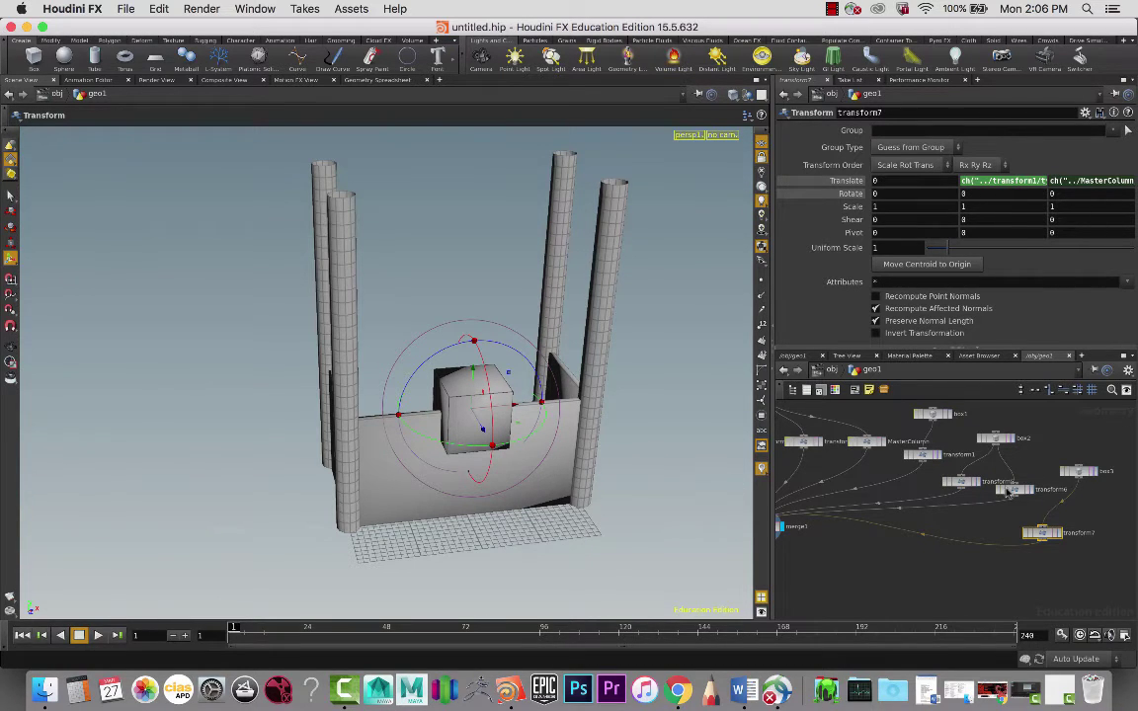
{"action": "left_click", "coordinate": [924, 455]}
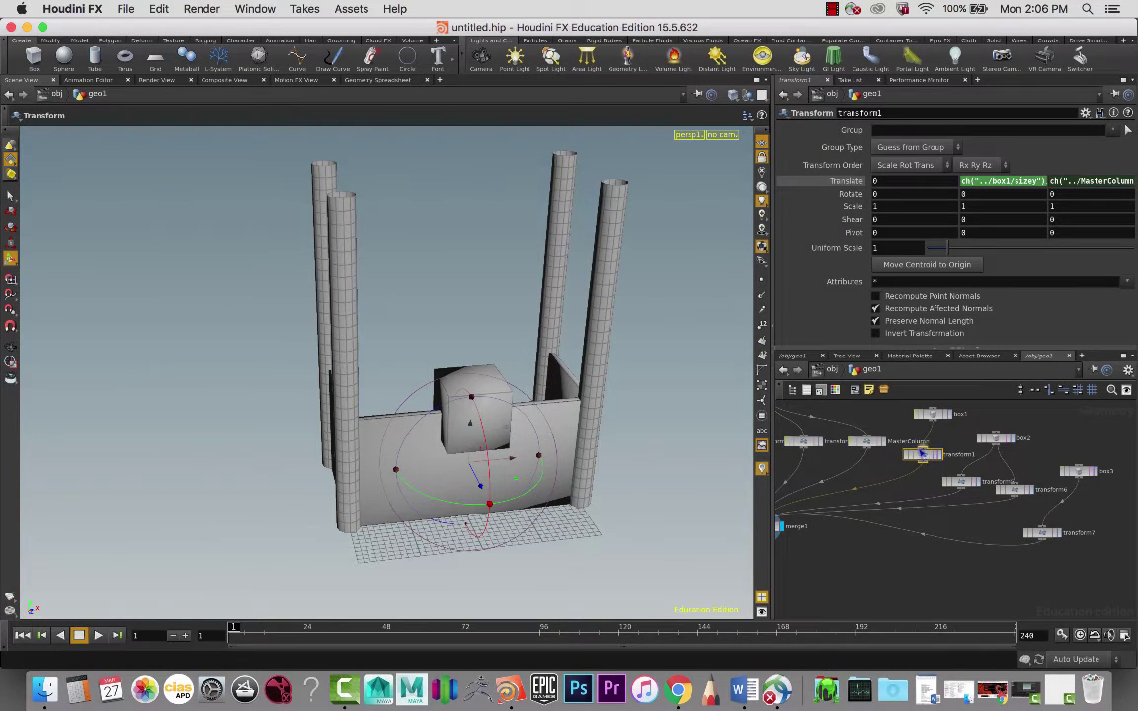
{"action": "left_click", "coordinate": [936, 416]}
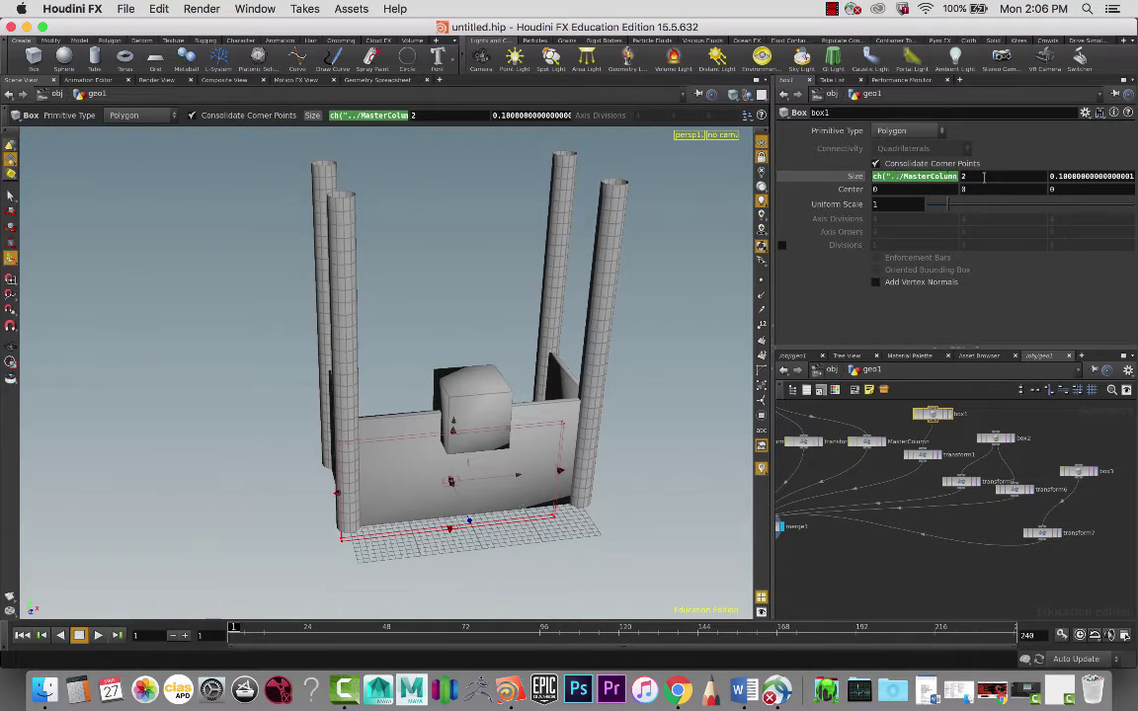
{"action": "left_click", "coordinate": [932, 176]}
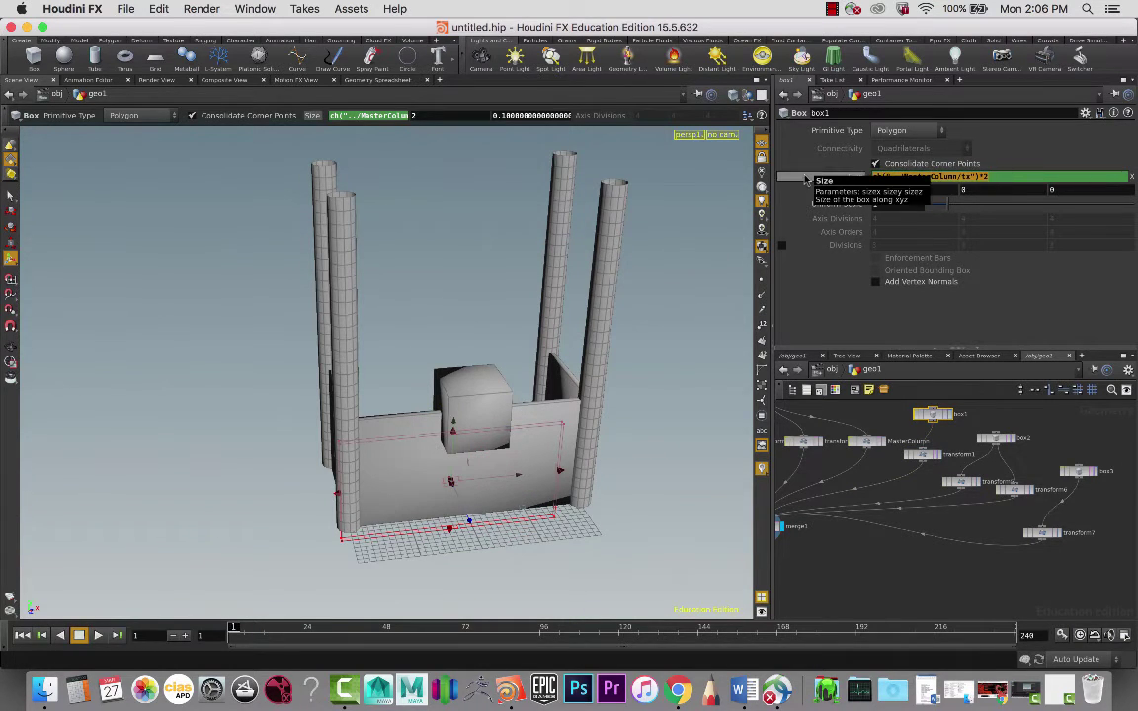
{"action": "left_click", "coordinate": [1078, 471]}
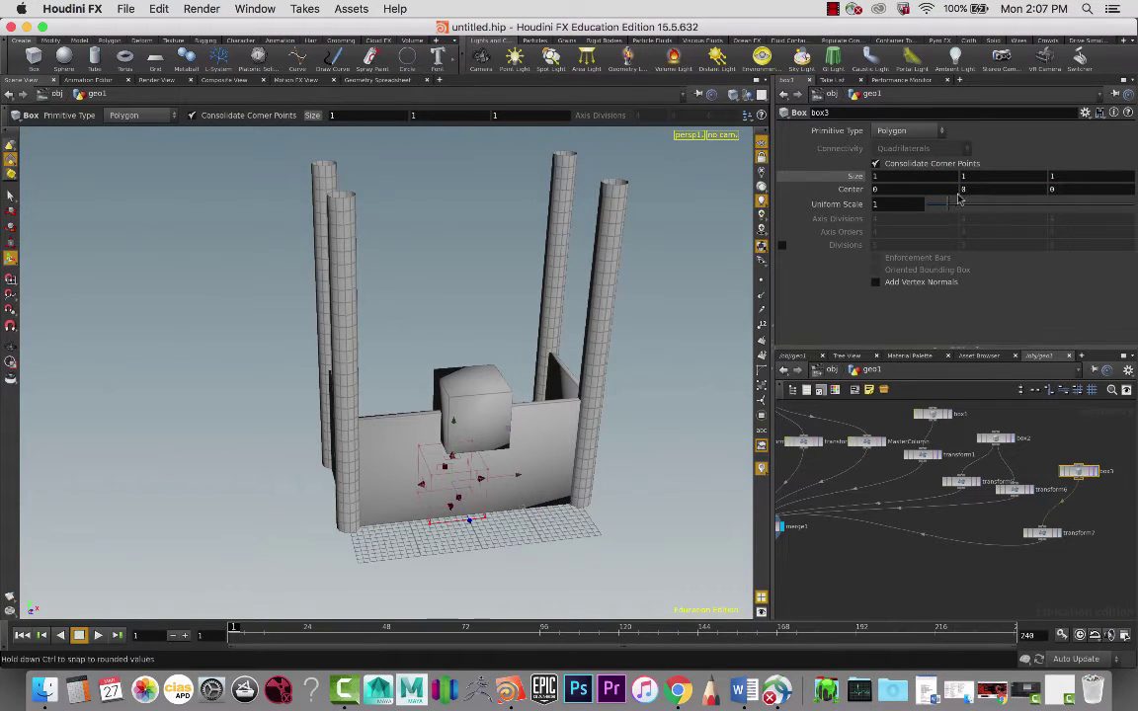
{"action": "key", "text": "cmd+v"}
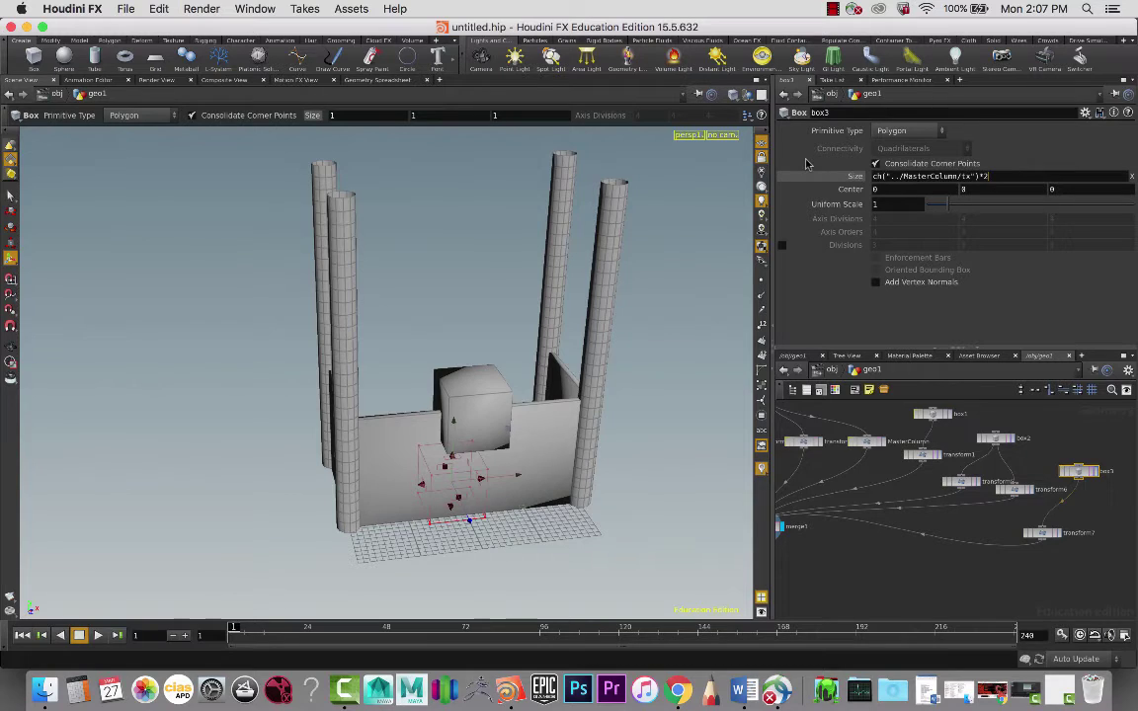
{"action": "key", "text": "Return"}
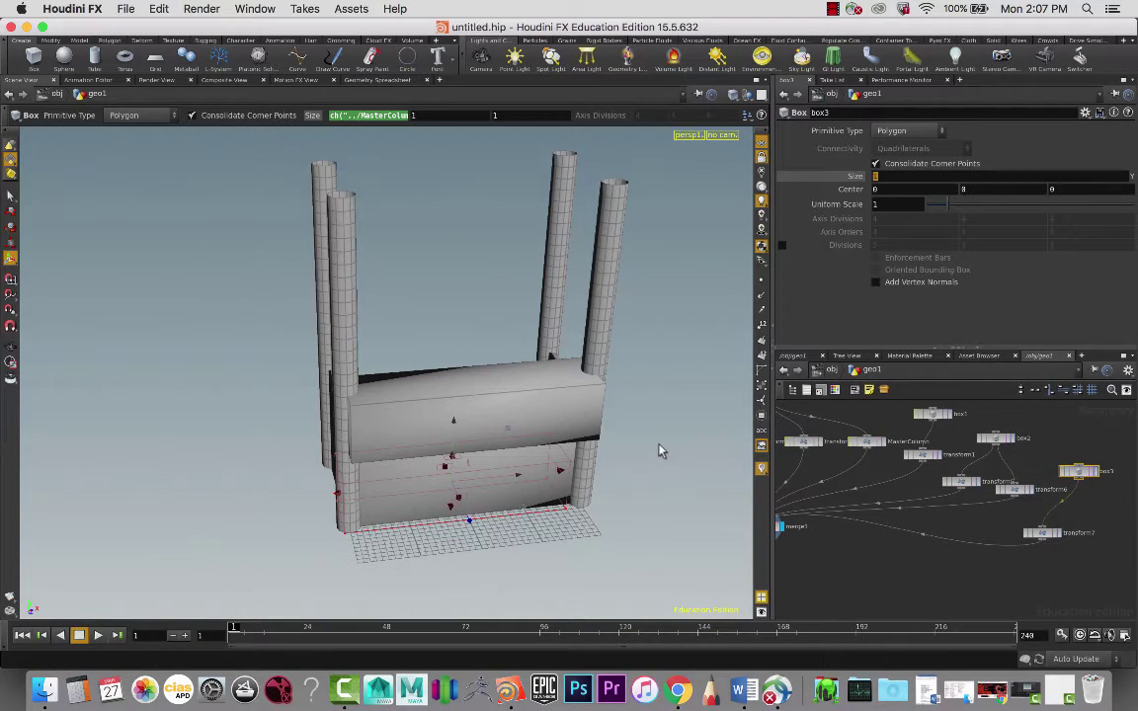
Delete the stray channel on box3's Y size and set the value back to 1
{"action": "key", "text": "BackSpace"}
{"action": "key", "text": "Return"}
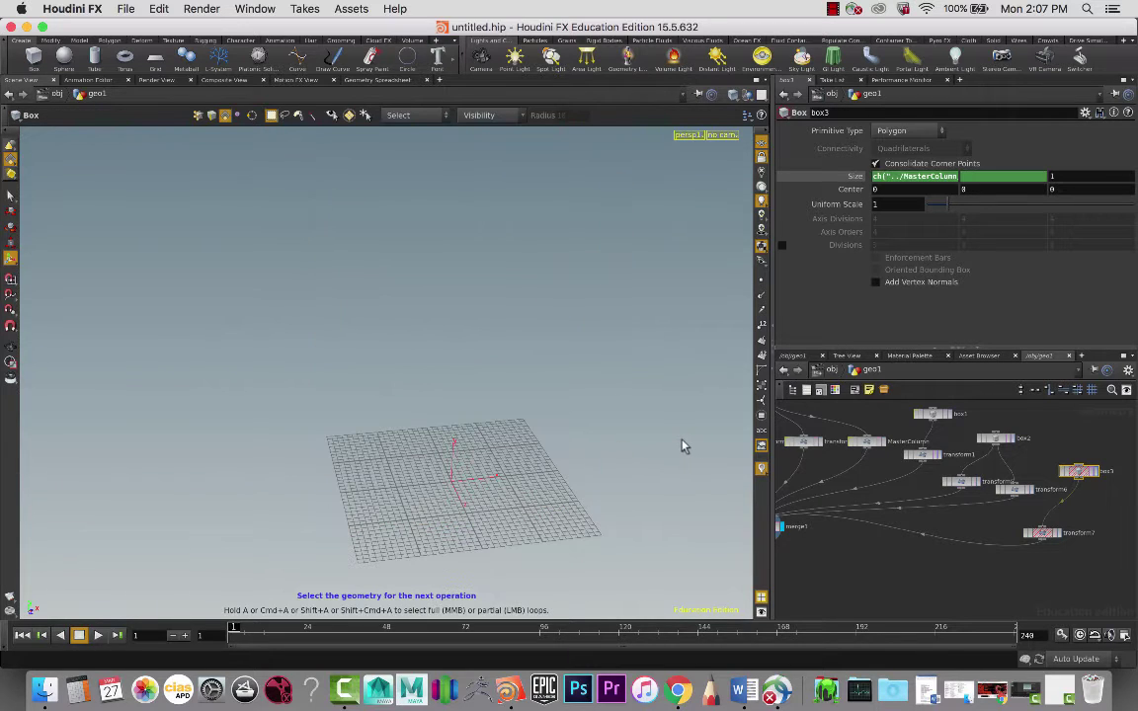
{"action": "key", "text": "super+z"}
{"action": "key", "text": "Return"}
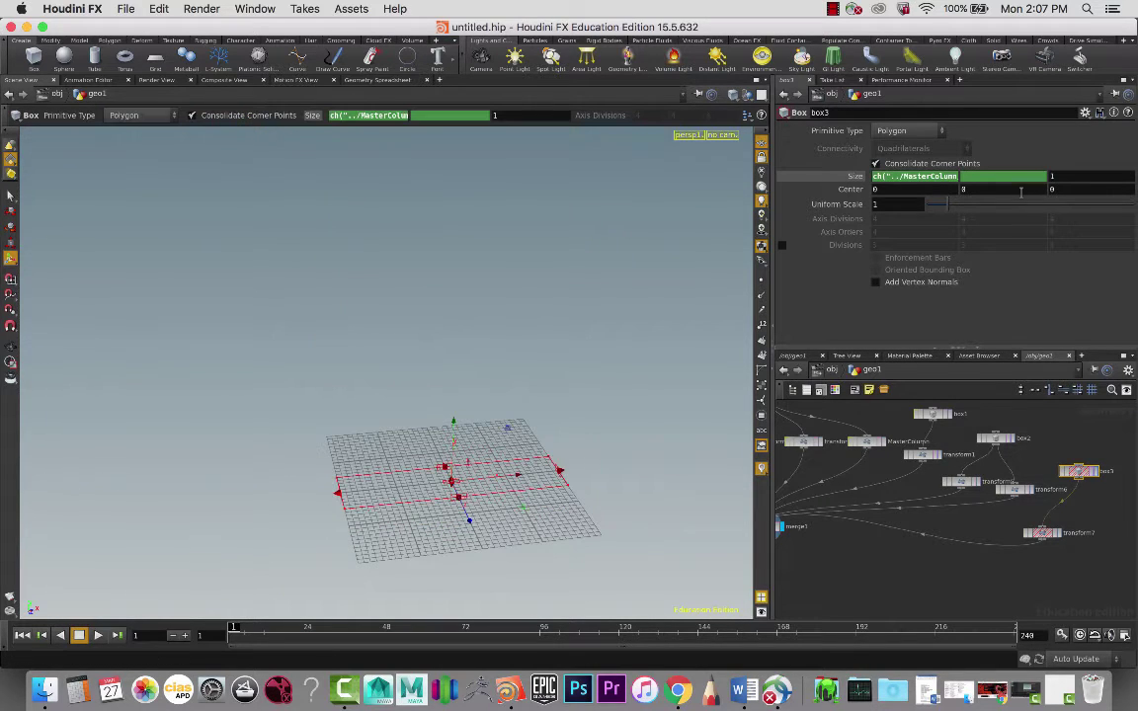
{"action": "right_click", "coordinate": [924, 176]}
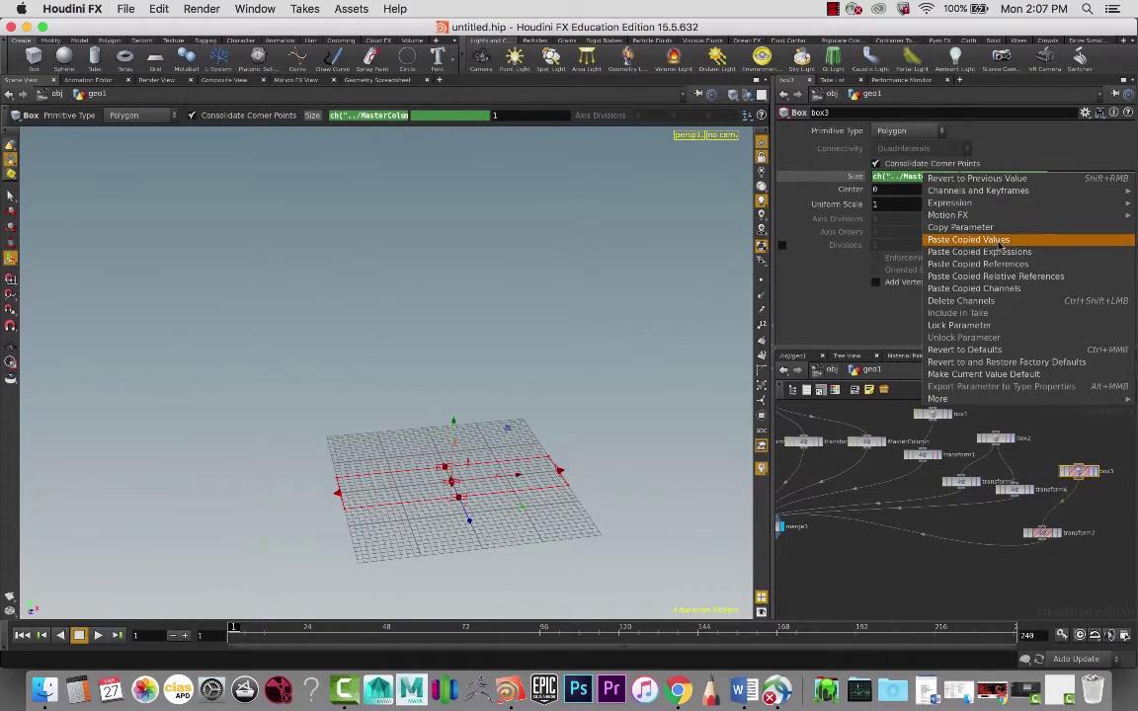
{"action": "left_click", "coordinate": [996, 301]}
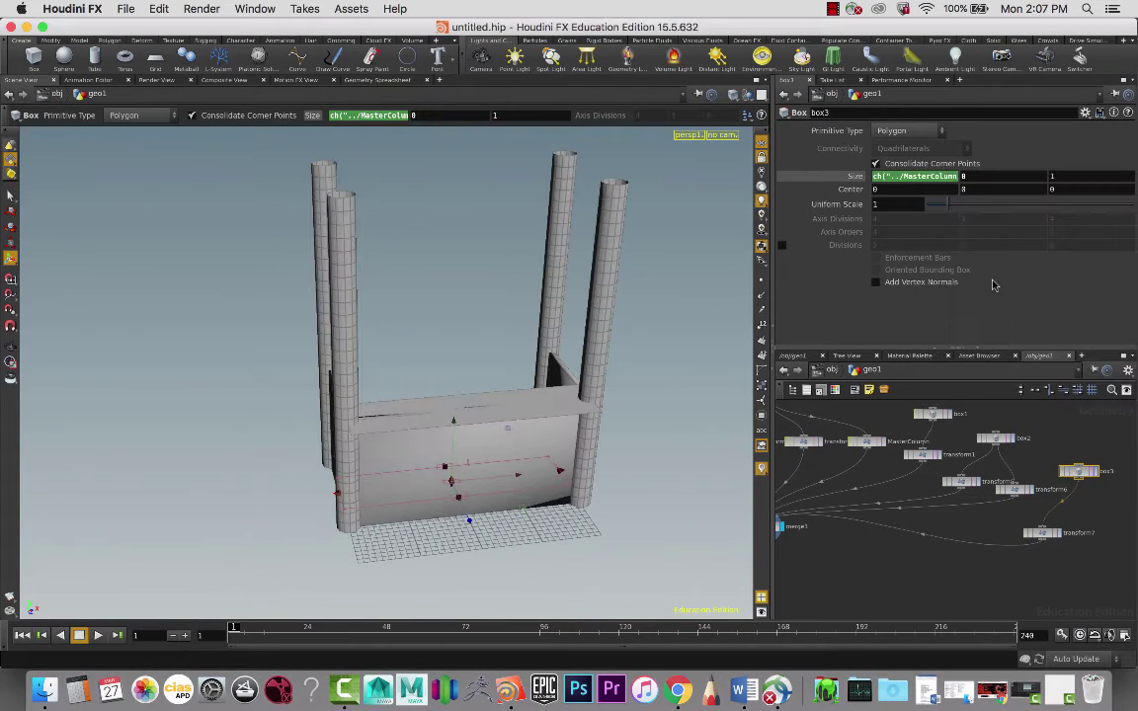
{"action": "left_click", "coordinate": [637, 357]}
{"action": "left_click_drag", "start_coordinate": [671, 365], "coordinate": [725, 325], "text": "alt"}
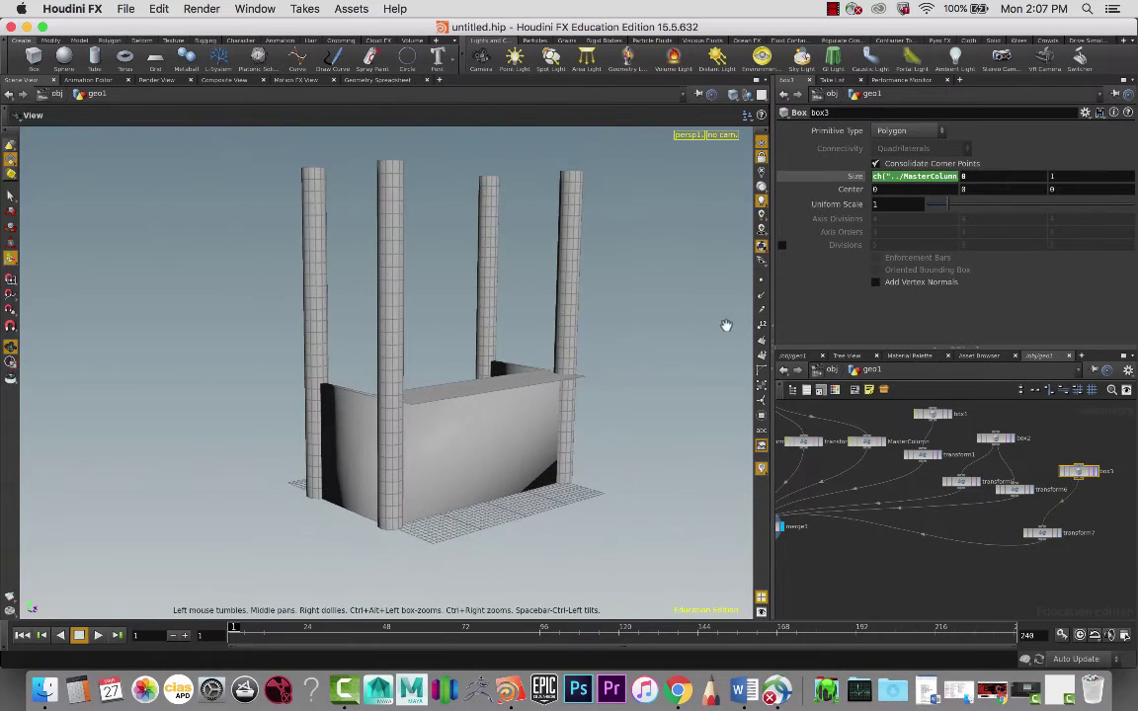
{"action": "left_click_drag", "start_coordinate": [981, 176], "coordinate": [881, 175]}
{"action": "type", "text": "1"}
{"action": "key", "text": "Tab"}
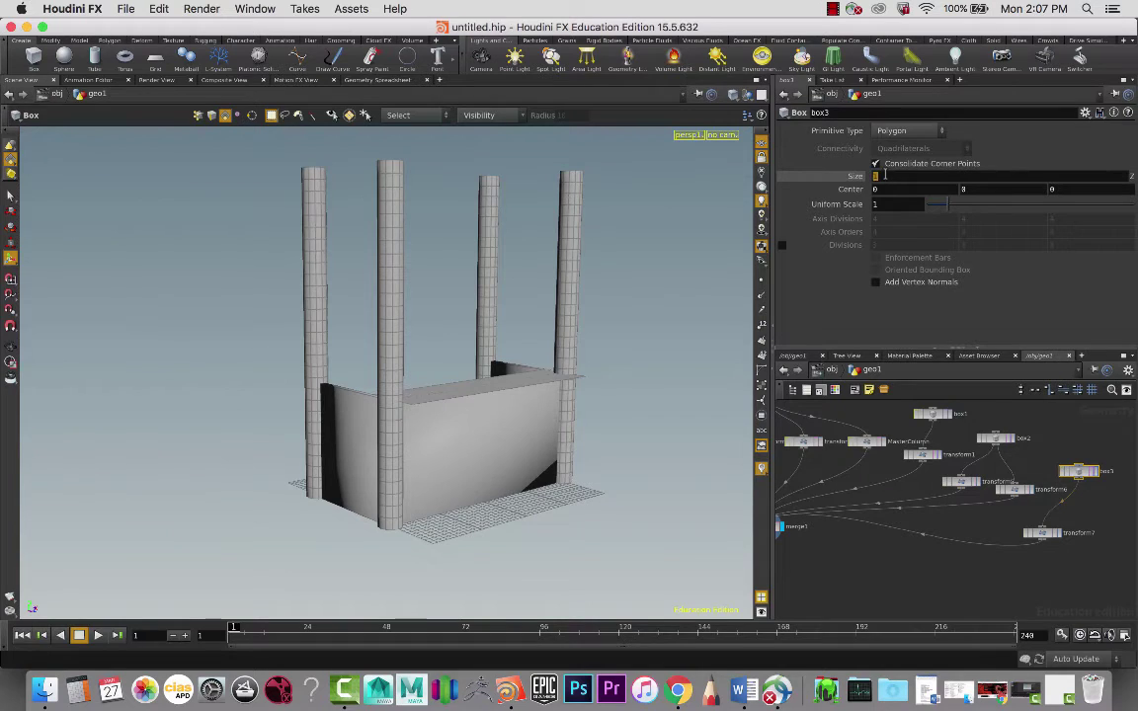
Delete the stray channel on box3's Z size and restore the value to 1
{"action": "left_click", "coordinate": [649, 353]}
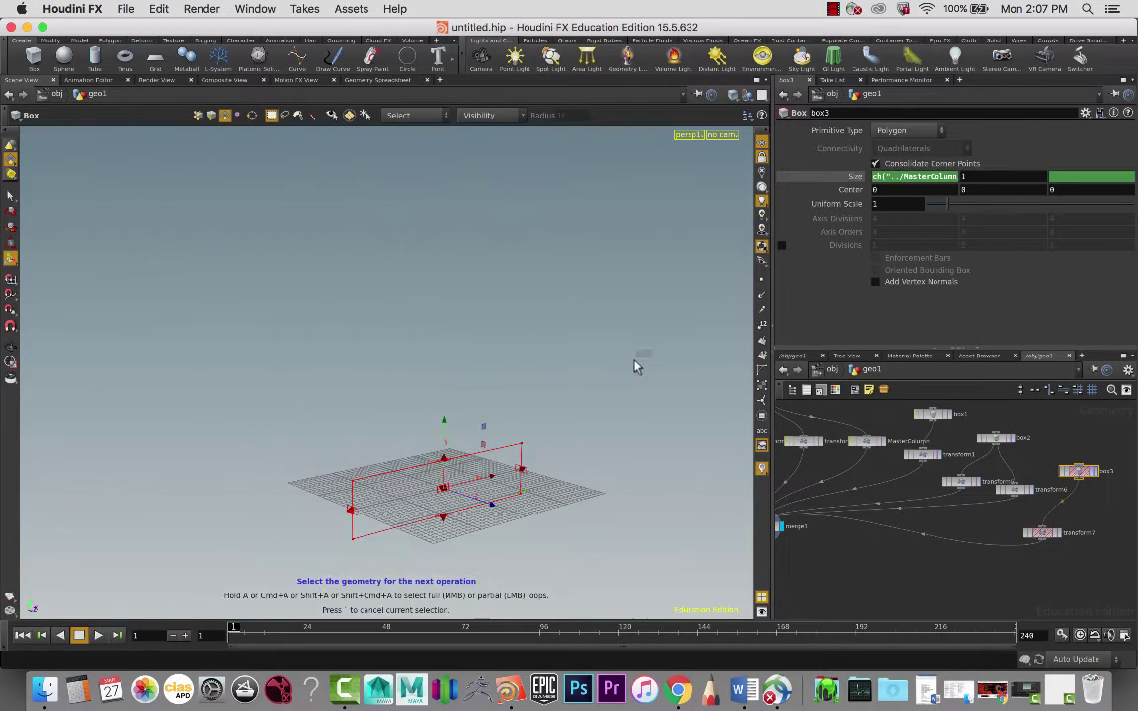
{"action": "right_click", "coordinate": [1083, 177]}
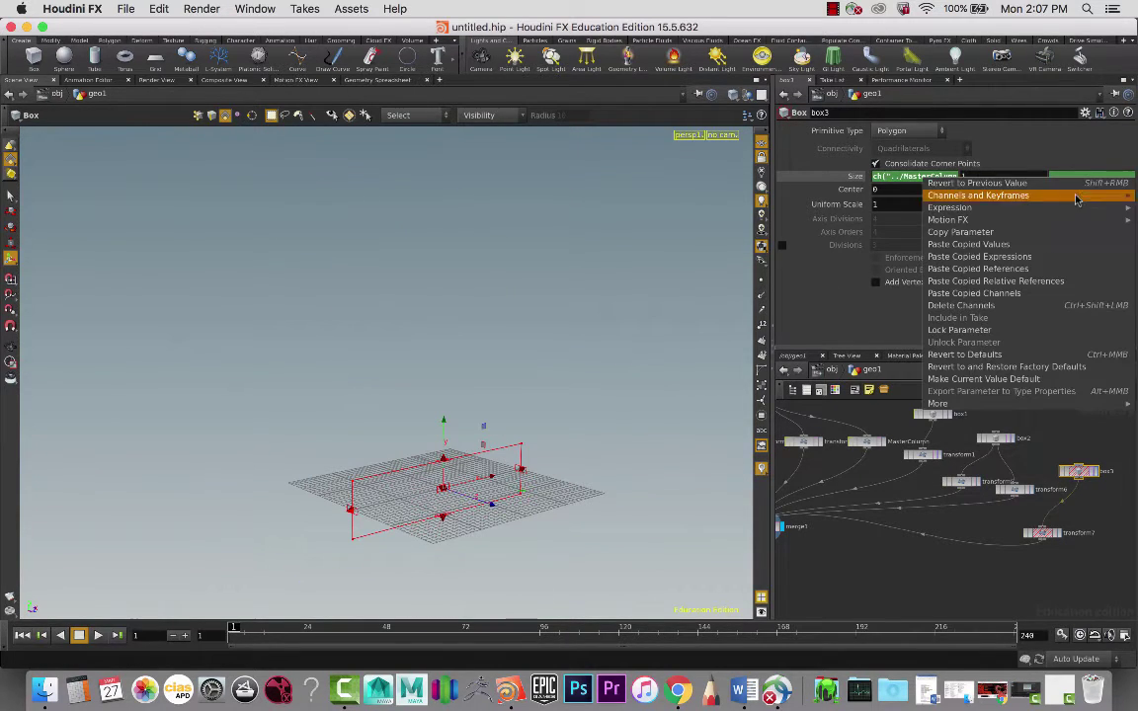
{"action": "left_click", "coordinate": [919, 277]}
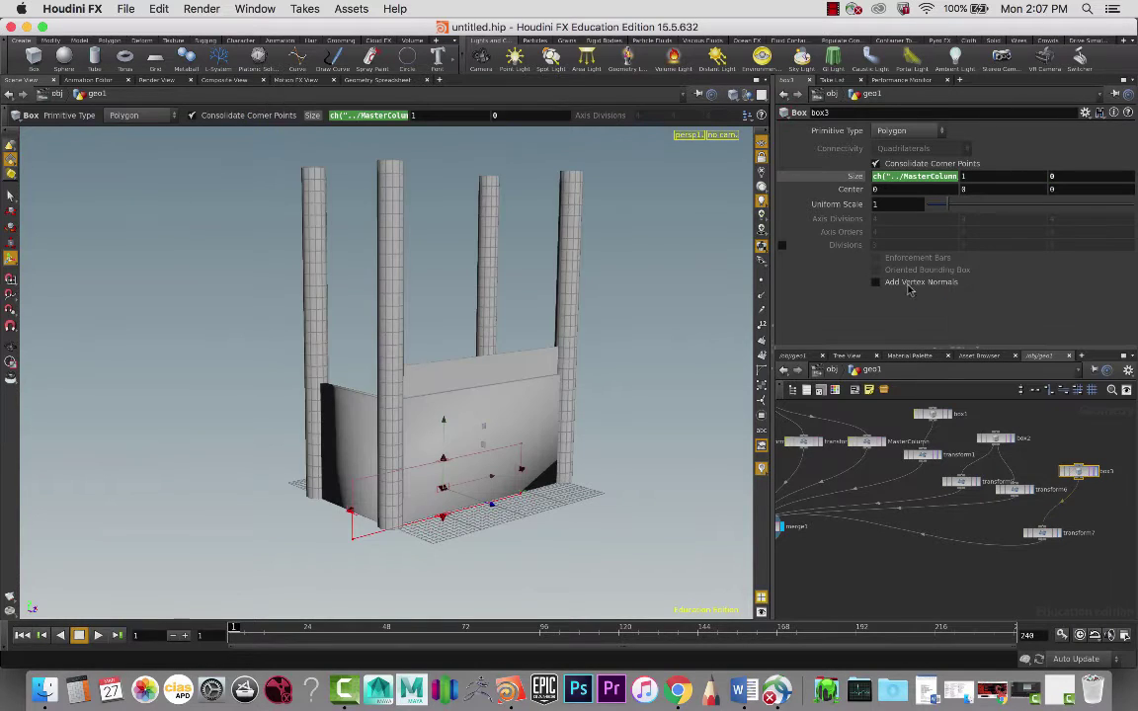
{"action": "left_click_drag", "start_coordinate": [1069, 177], "coordinate": [997, 178]}
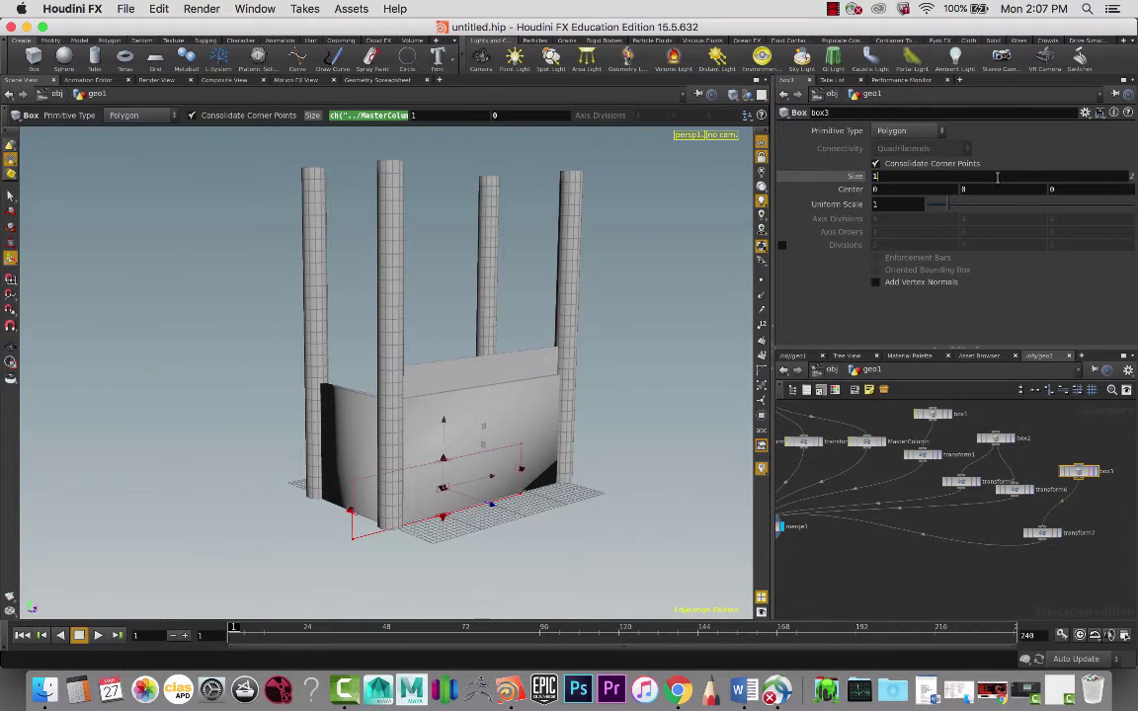
{"action": "type", "text": "1"}
{"action": "key", "text": "Return"}
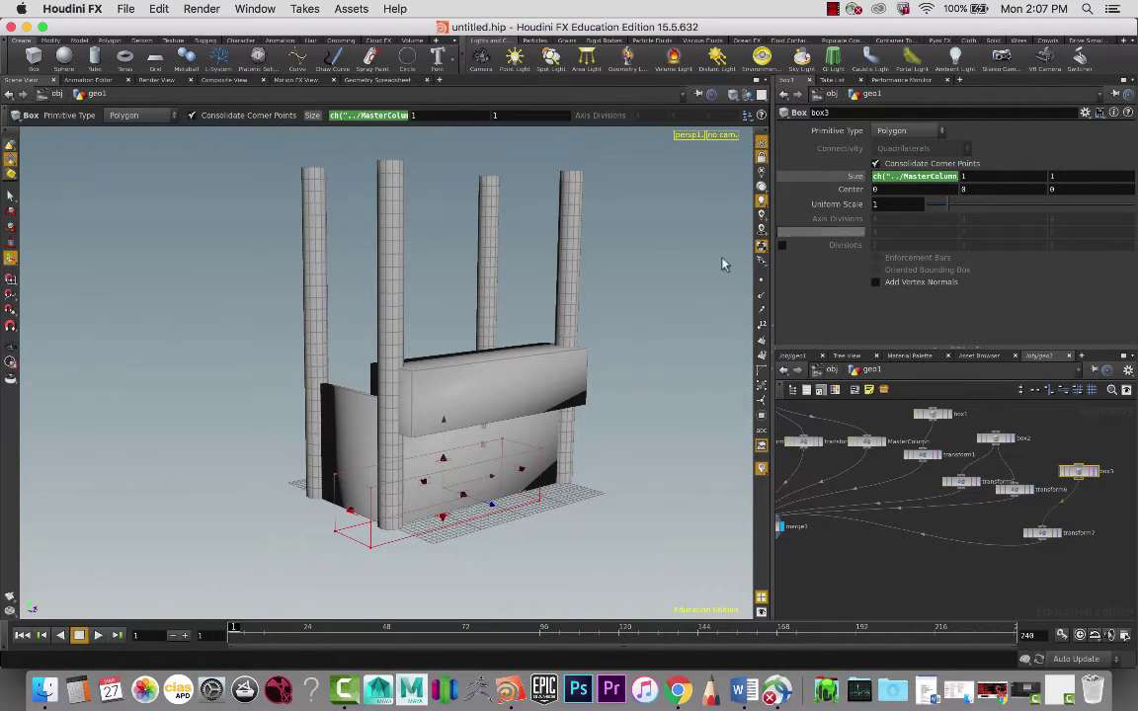
Link tube1's second radius to its first radius with the relative reference ch("rad1")
{"action": "key", "text": "Escape"}
{"action": "left_click_drag", "start_coordinate": [683, 307], "coordinate": [619, 375]}
{"action": "key", "text": "Return"}
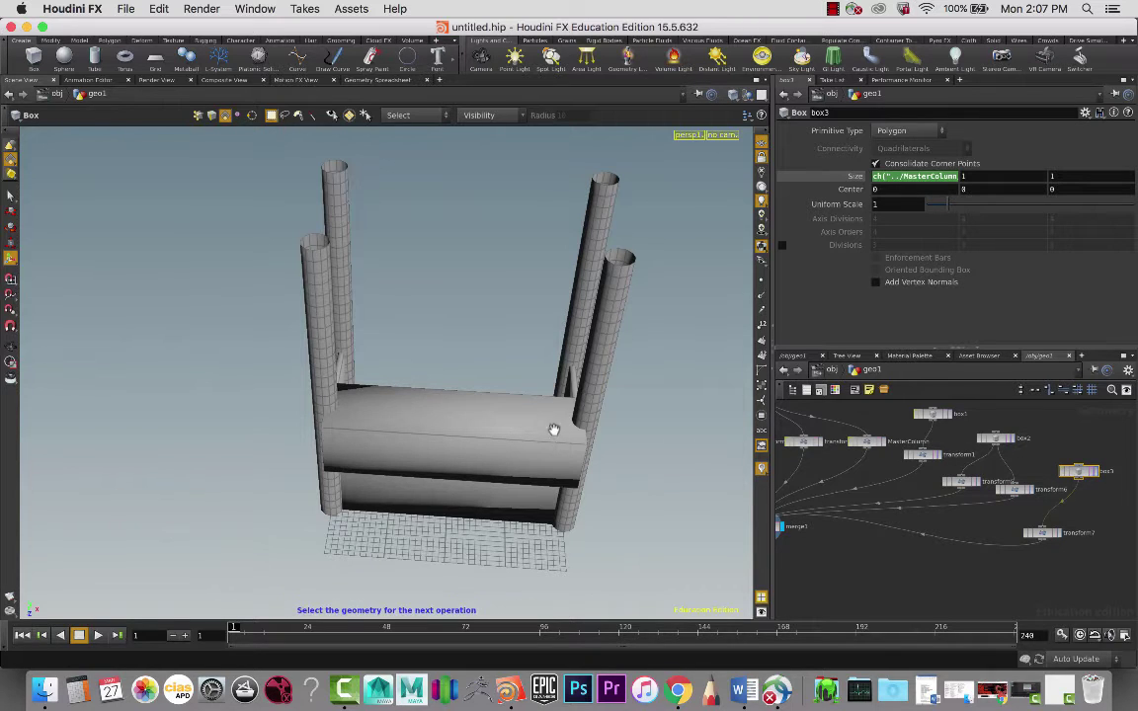
{"action": "key", "text": "Escape"}
{"action": "left_click_drag", "start_coordinate": [490, 414], "coordinate": [563, 371]}
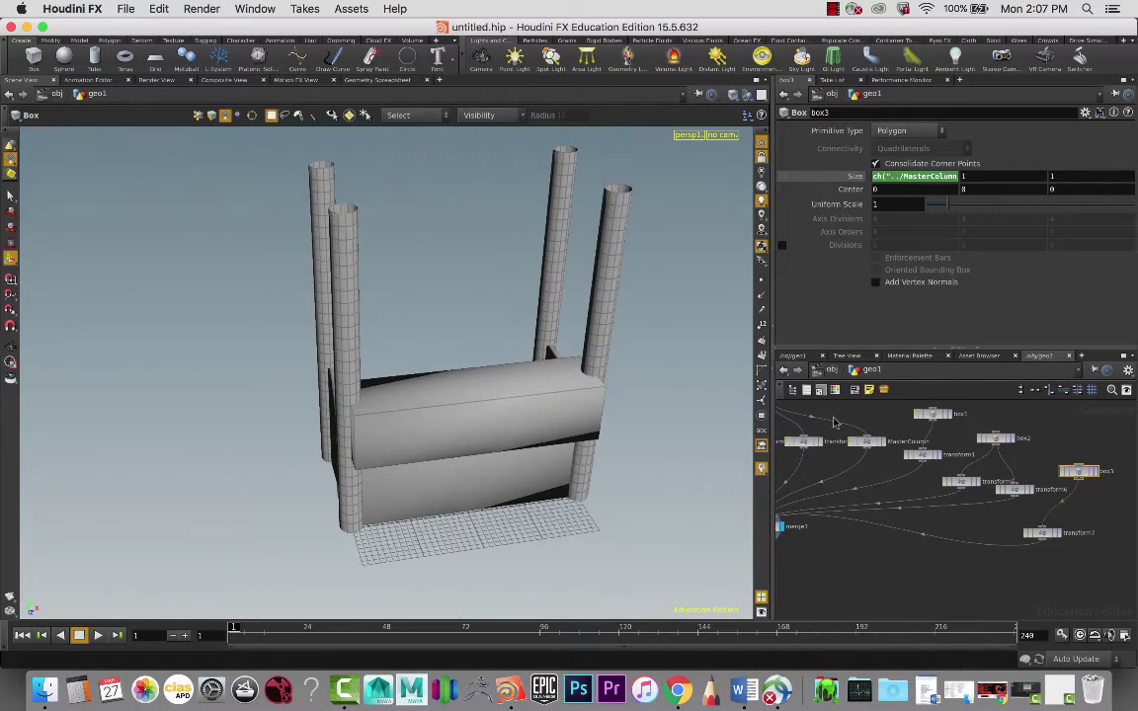
{"action": "middle_click_drag", "start_coordinate": [898, 420], "coordinate": [989, 447]}
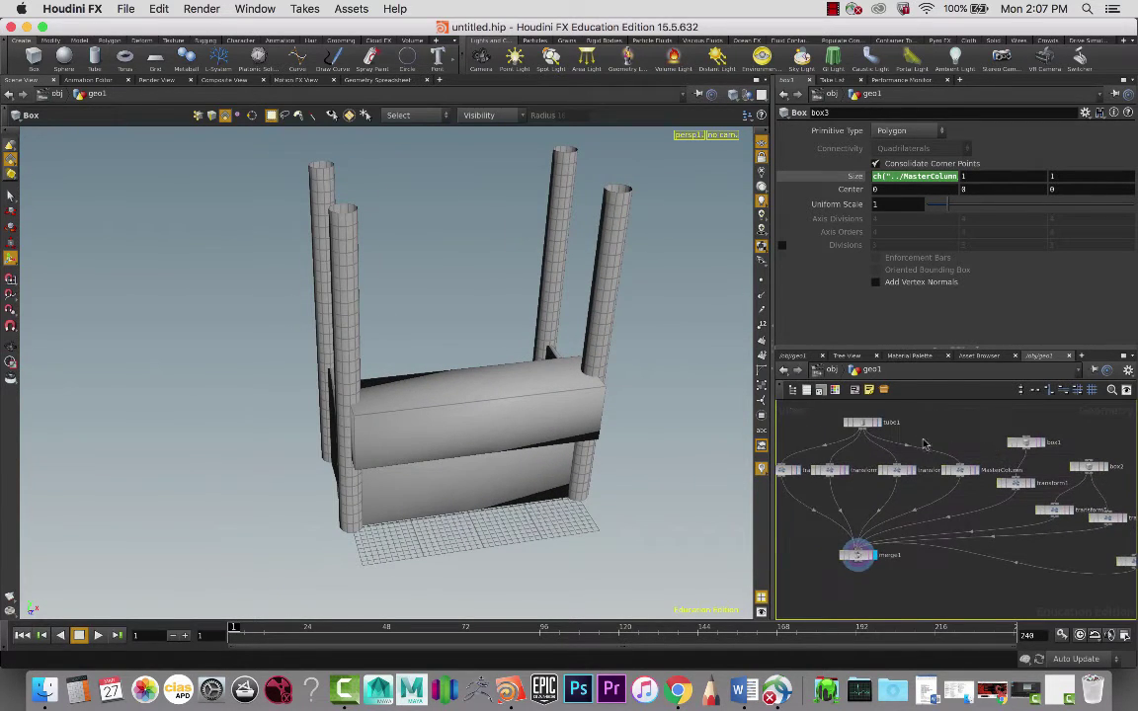
{"action": "left_click", "coordinate": [864, 422]}
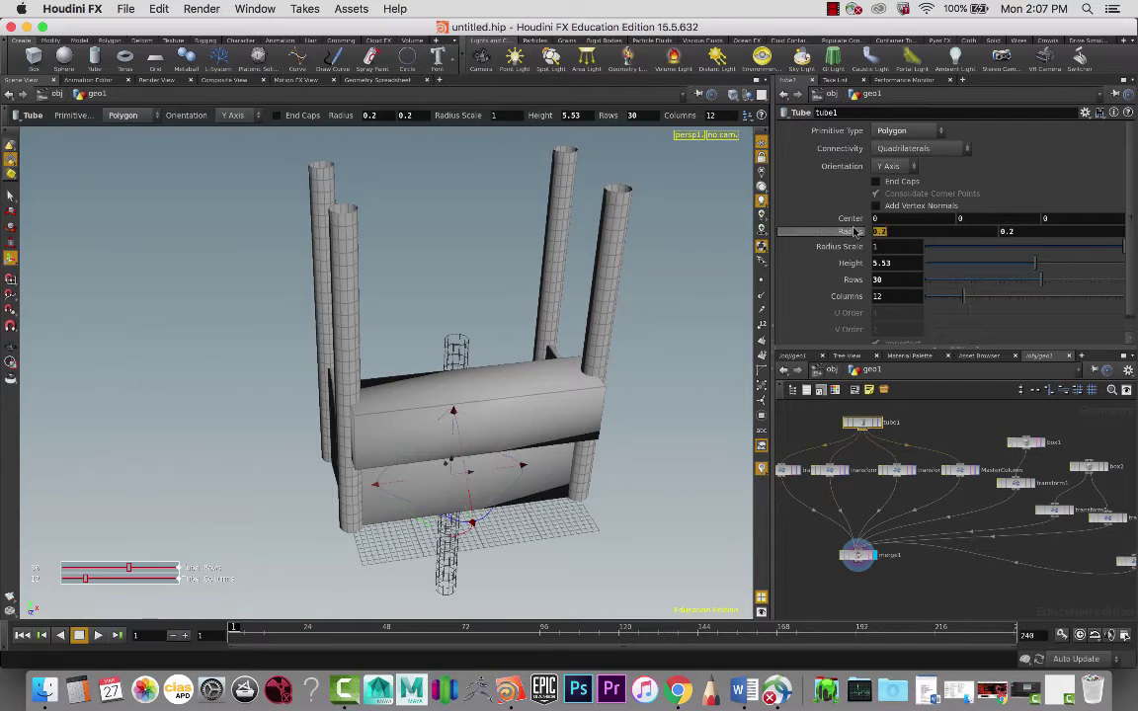
{"action": "right_click", "coordinate": [914, 231]}
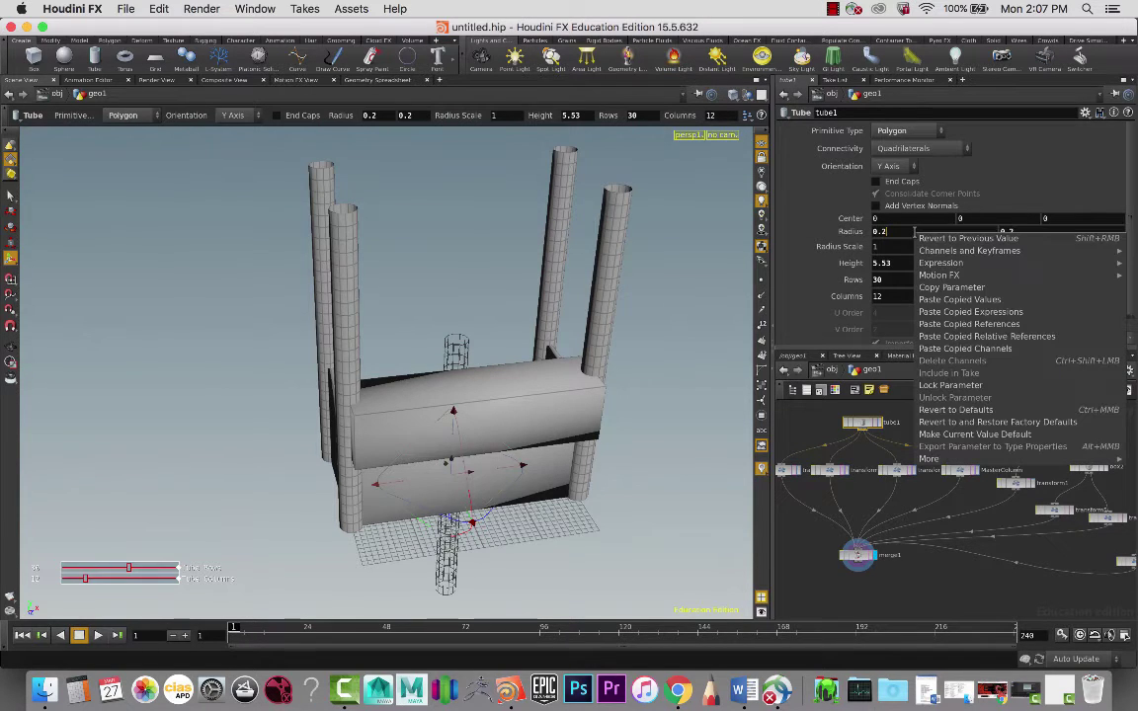
{"action": "left_click", "coordinate": [965, 288]}
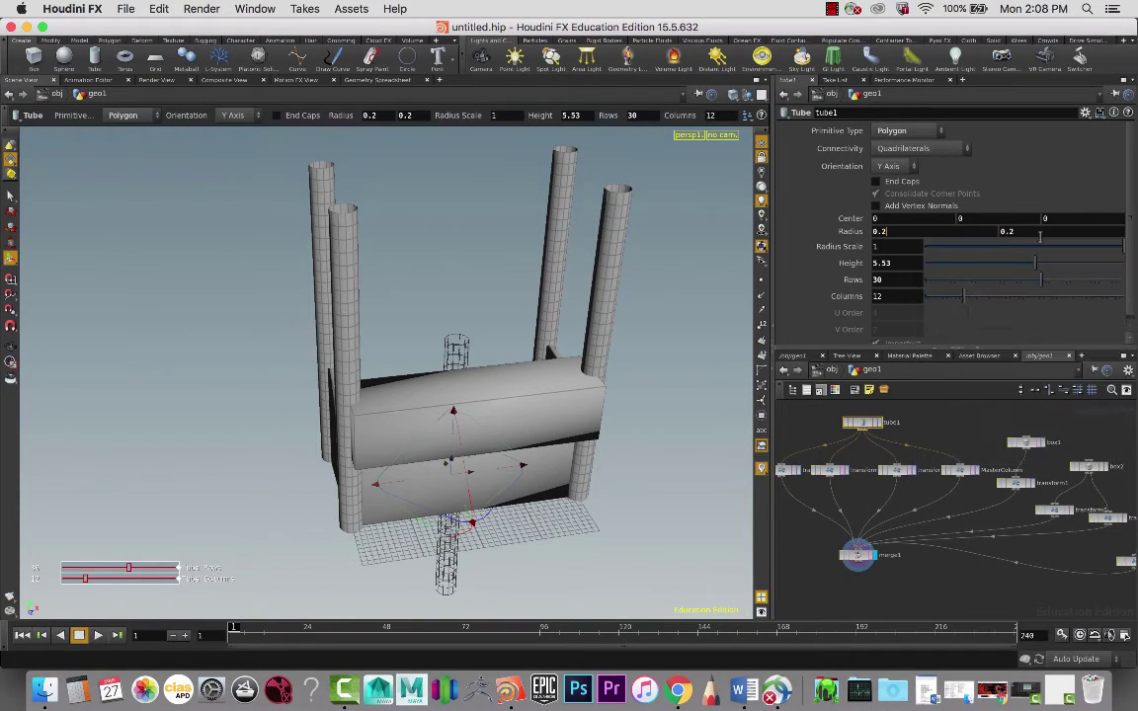
{"action": "right_click", "coordinate": [927, 231]}
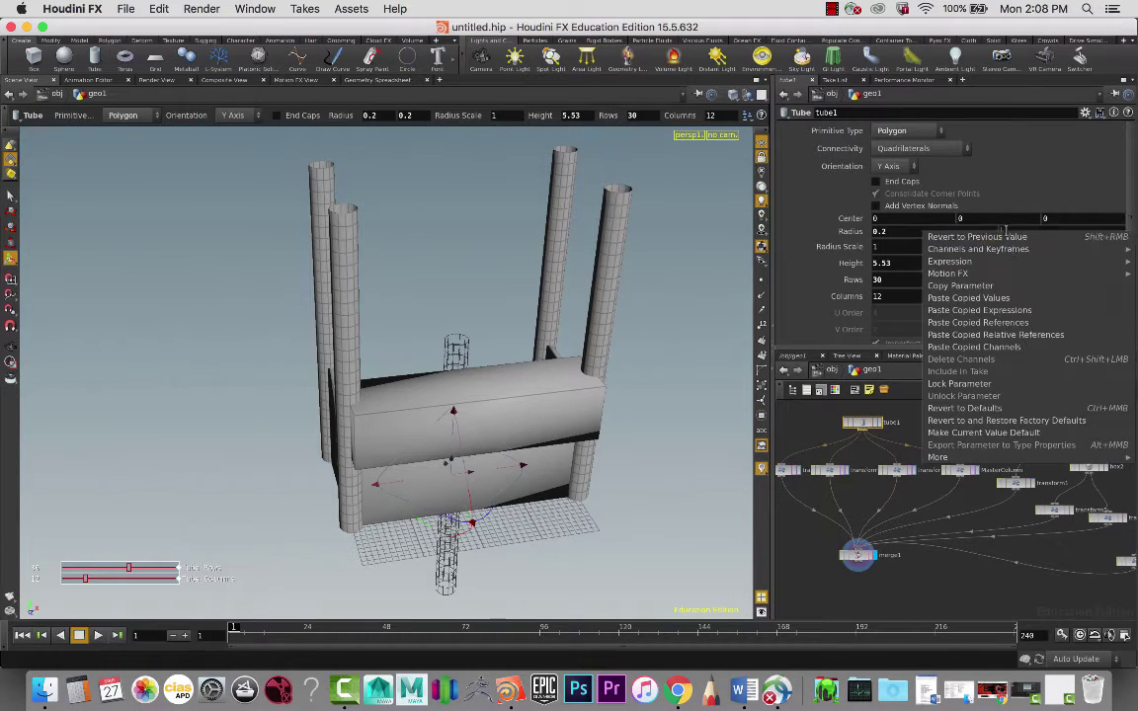
{"action": "left_click", "coordinate": [1000, 335]}
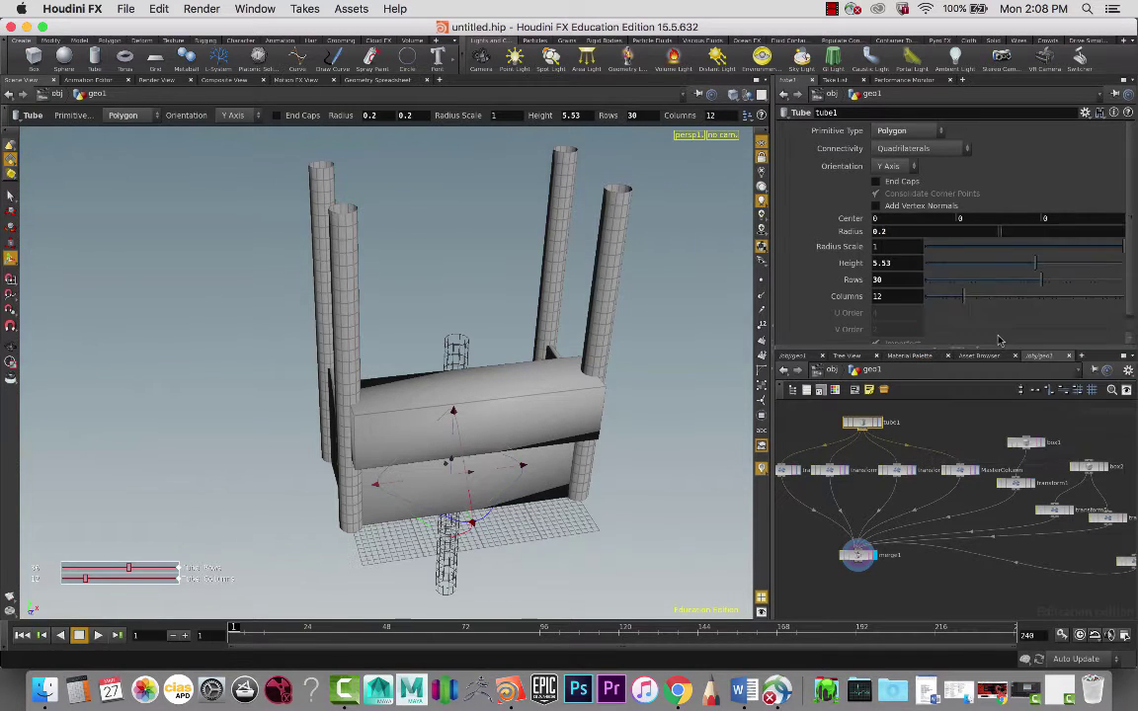
Copy tube1's first radius parameter
{"action": "left_click", "coordinate": [953, 233]}
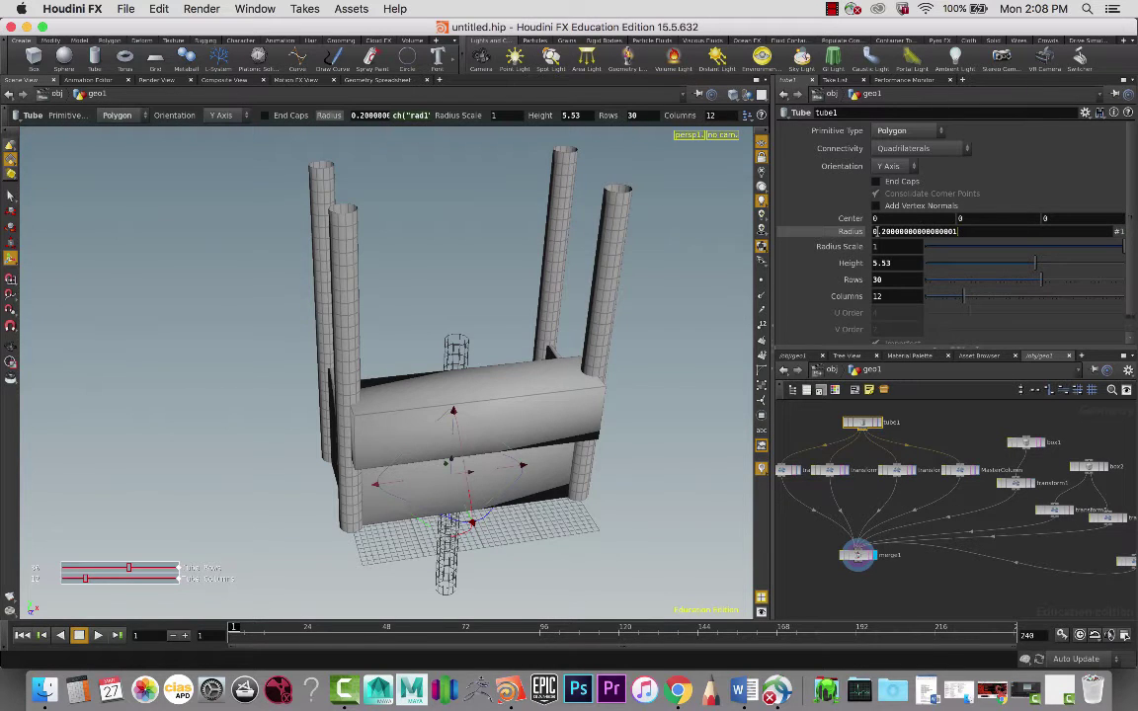
{"action": "middle_click_drag", "start_coordinate": [875, 231], "coordinate": [951, 231]}
{"action": "left_click", "coordinate": [921, 217]}
{"action": "right_click", "coordinate": [964, 233]}
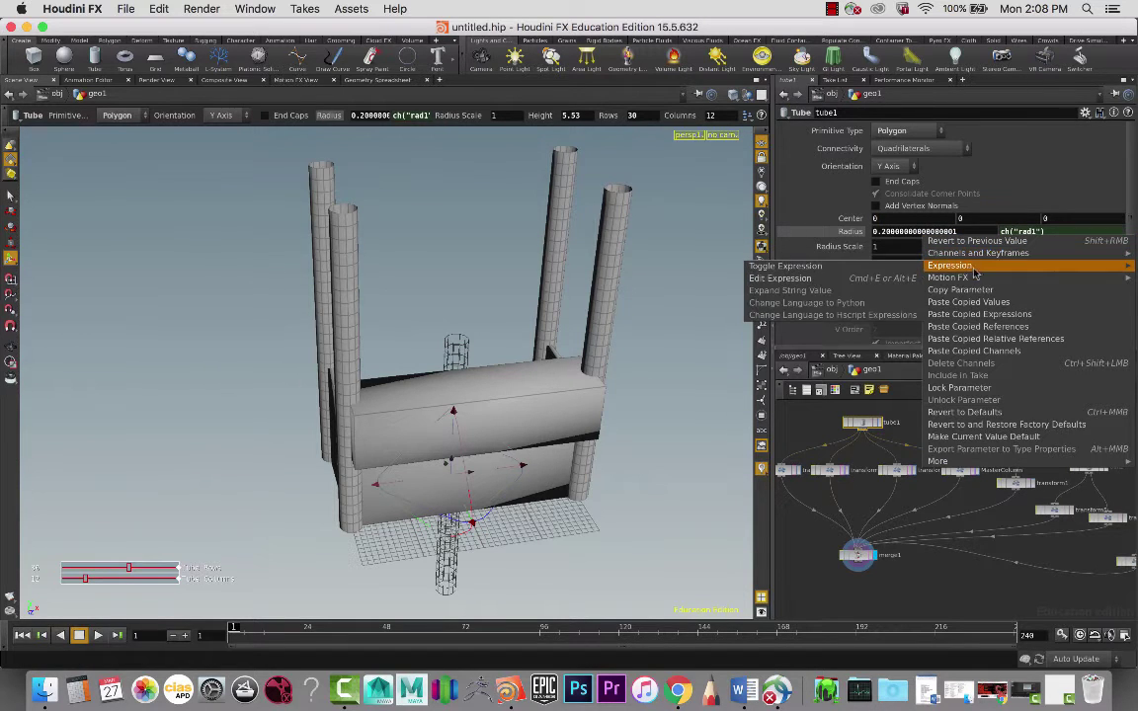
{"action": "left_click", "coordinate": [963, 289]}
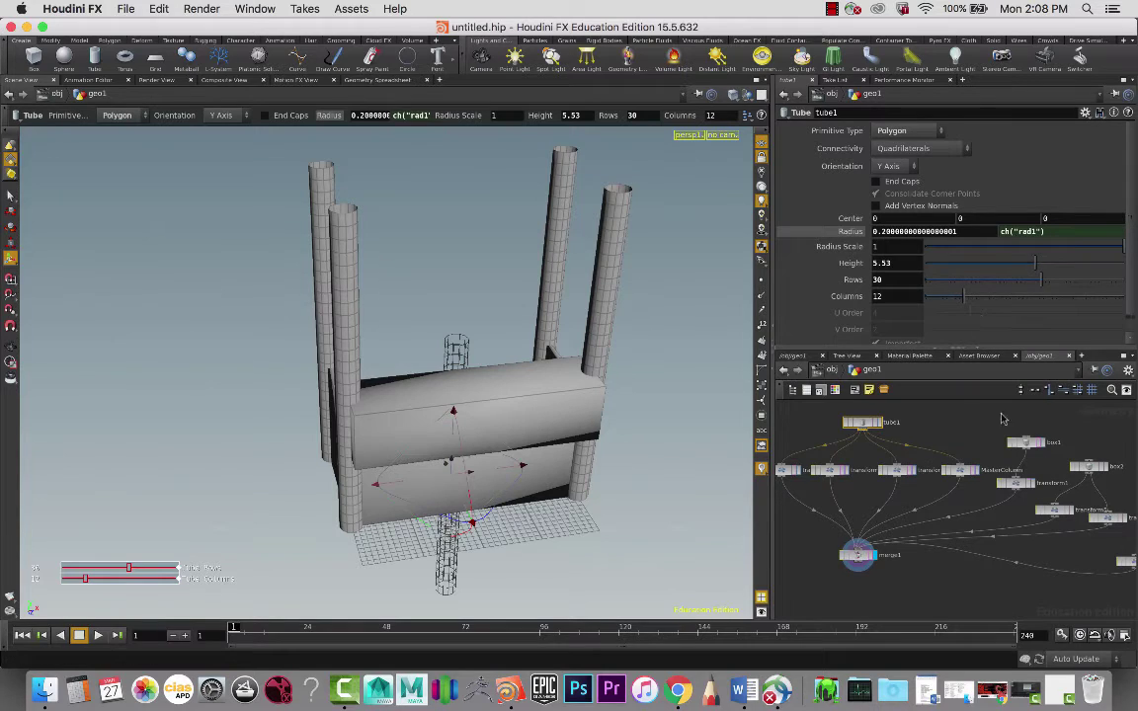
Try to subtract the copied tube radius from box3's X size expression, then remove the addition
{"action": "middle_click_drag", "start_coordinate": [1028, 447], "coordinate": [878, 406]}
{"action": "middle_click_drag", "start_coordinate": [986, 449], "coordinate": [963, 445]}
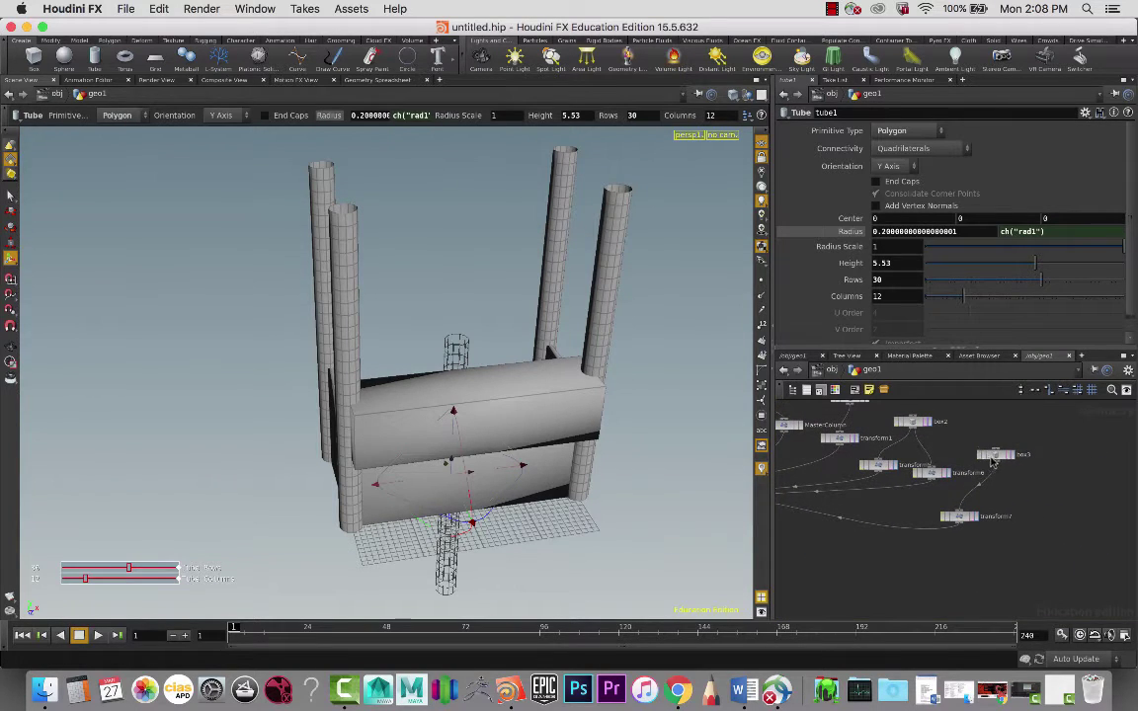
{"action": "left_click", "coordinate": [988, 454]}
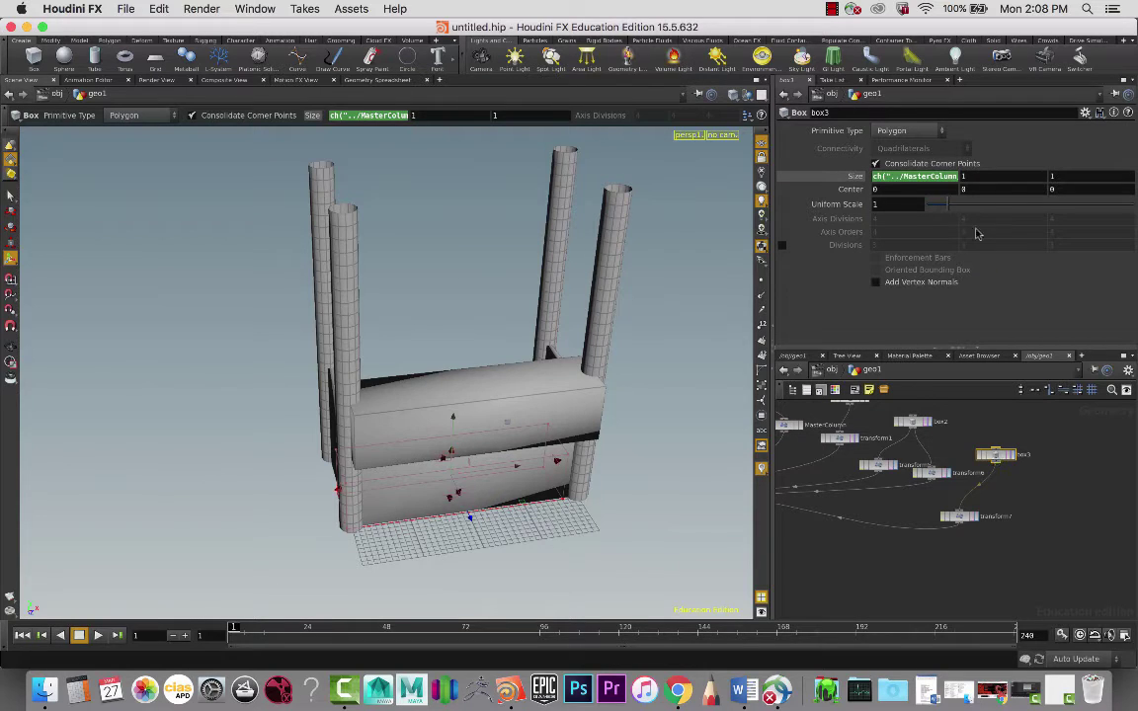
{"action": "left_click", "coordinate": [954, 178]}
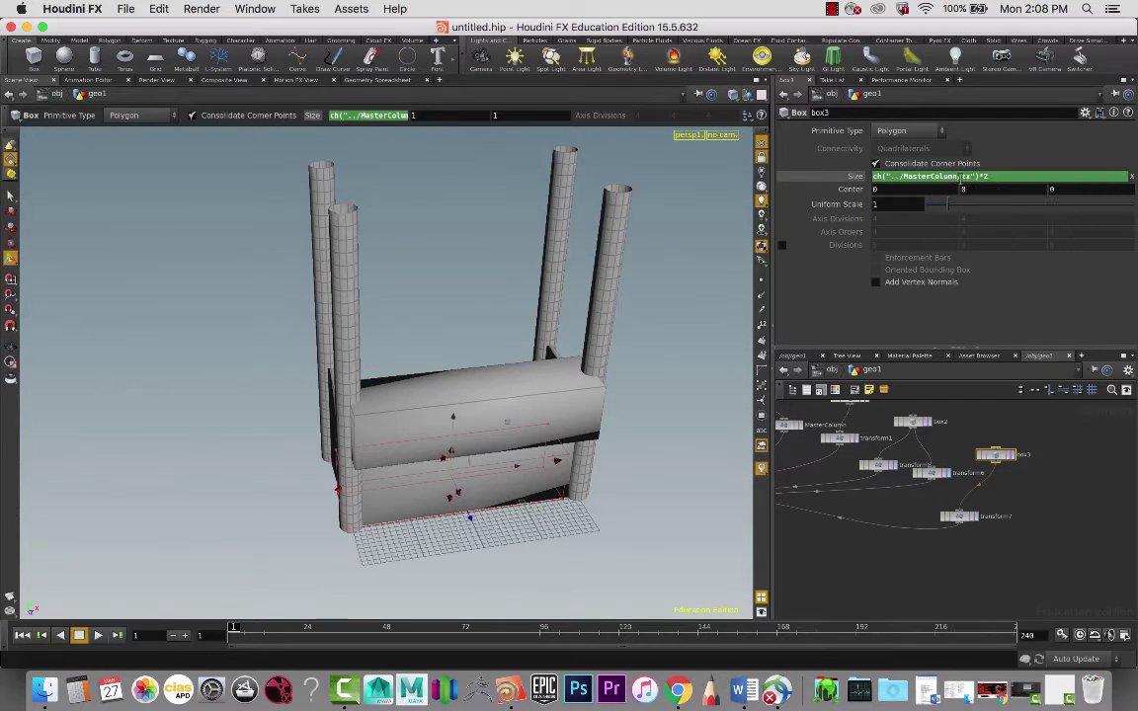
{"action": "type", "text": "*2"}
{"action": "type", "text": "-("}
{"action": "key", "text": "super+v"}
{"action": "key", "text": "BackSpace"}
{"action": "key", "text": "BackSpace"}
{"action": "key", "text": "BackSpace"}
{"action": "key", "text": "BackSpace"}
{"action": "key", "text": "BackSpace"}
{"action": "key", "text": "BackSpace"}
{"action": "key", "text": "BackSpace"}
{"action": "key", "text": "BackSpace"}
{"action": "key", "text": "BackSpace"}
{"action": "key", "text": "BackSpace"}
{"action": "key", "text": "BackSpace"}
{"action": "key", "text": "BackSpace"}
{"action": "key", "text": "BackSpace"}
{"action": "key", "text": "BackSpace"}
{"action": "key", "text": "BackSpace"}
{"action": "key", "text": "BackSpace"}
{"action": "key", "text": "BackSpace"}
{"action": "key", "text": "BackSpace"}
{"action": "key", "text": "BackSpace"}
{"action": "key", "text": "BackSpace"}
{"action": "key", "text": "BackSpace"}
{"action": "key", "text": "BackSpace"}
{"action": "key", "text": "BackSpace"}
{"action": "key", "text": "BackSpace"}
{"action": "key", "text": "BackSpace"}
Copy the radius parameter of tube1 once more
{"action": "middle_click_drag", "start_coordinate": [944, 437], "coordinate": [1024, 472]}
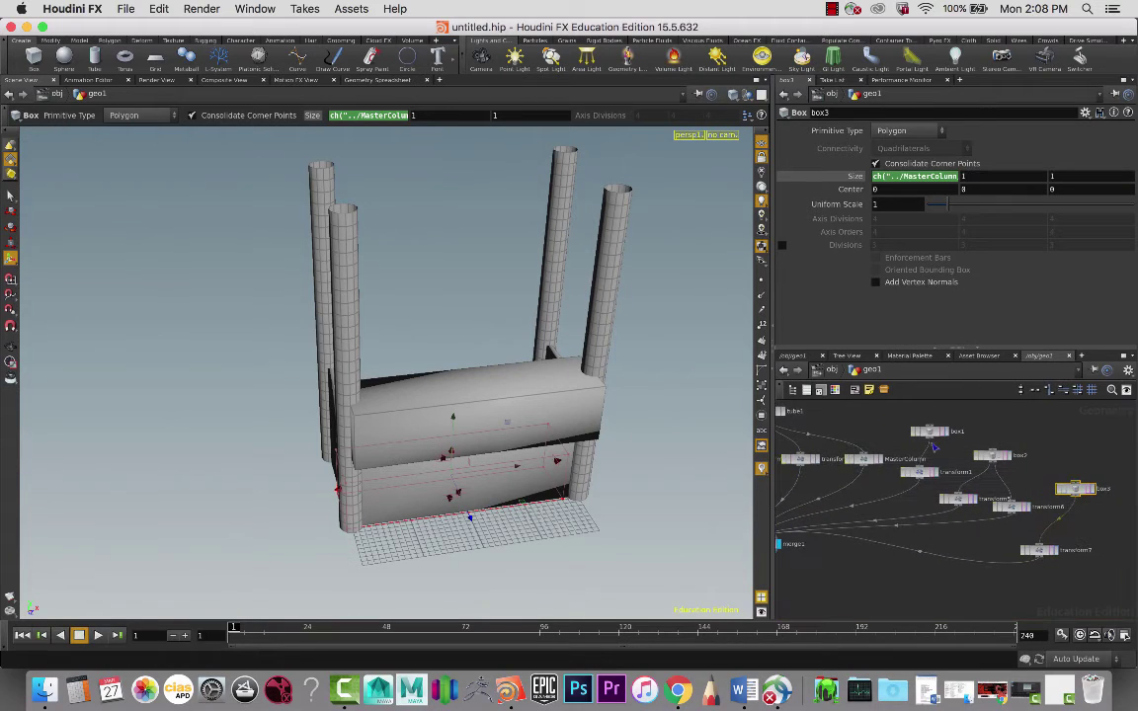
{"action": "middle_click_drag", "start_coordinate": [843, 435], "coordinate": [900, 447]}
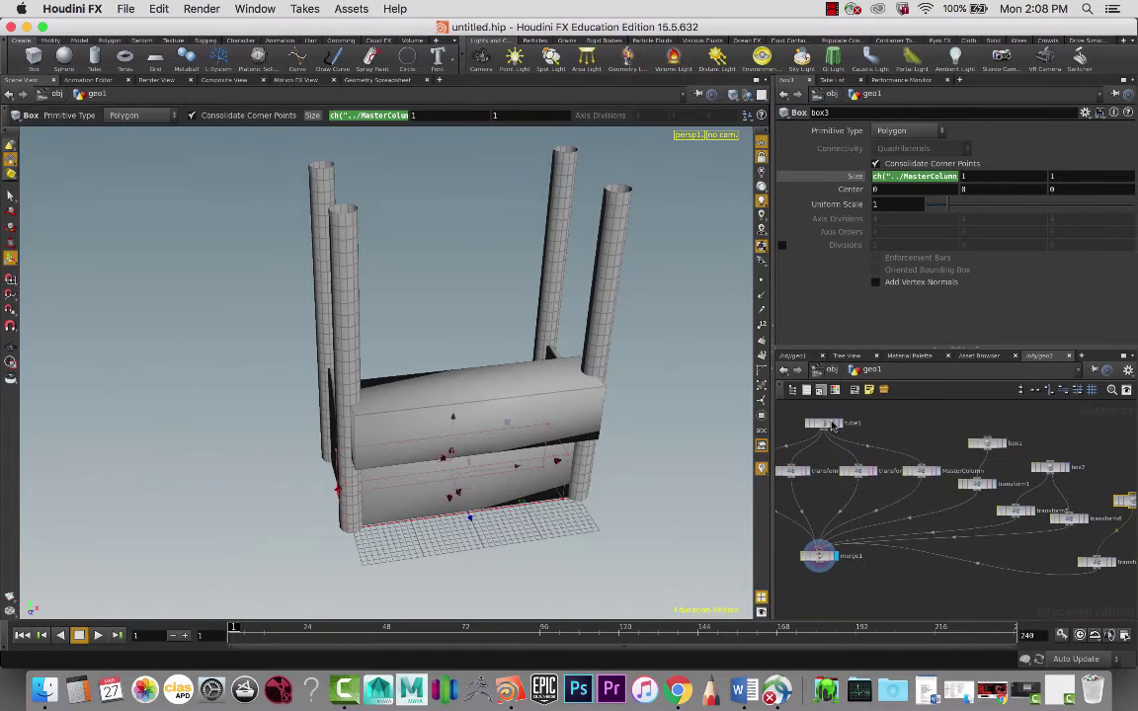
{"action": "left_click", "coordinate": [826, 426]}
{"action": "right_click", "coordinate": [835, 227]}
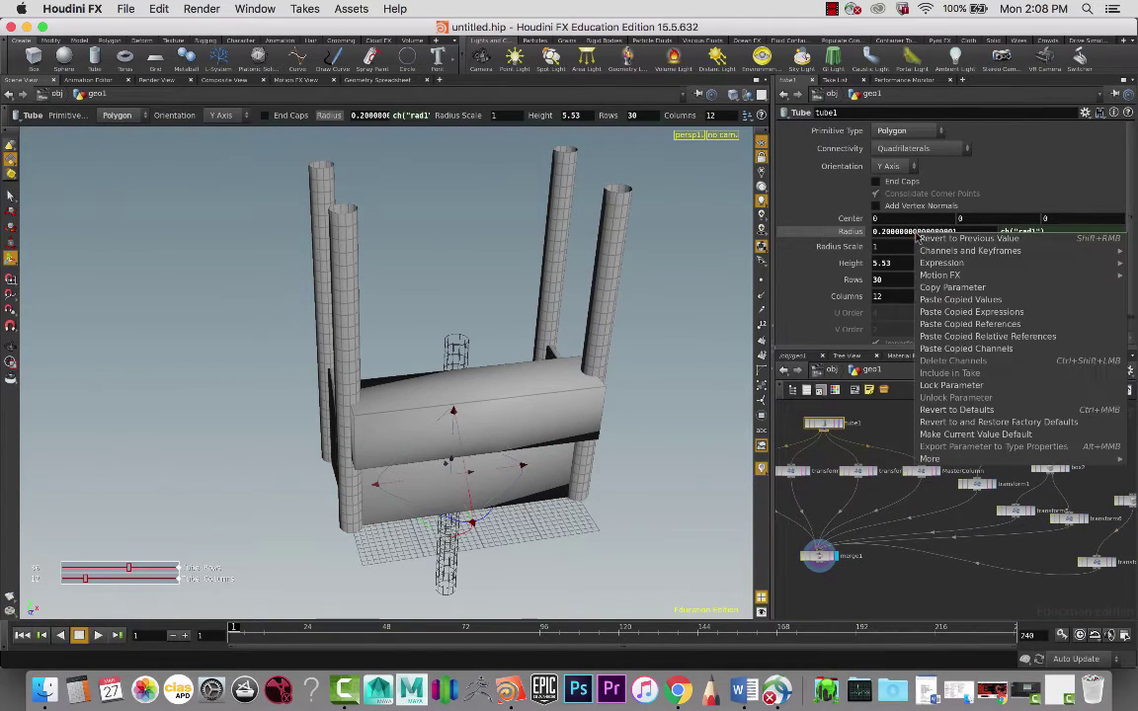
{"action": "left_click", "coordinate": [888, 288]}
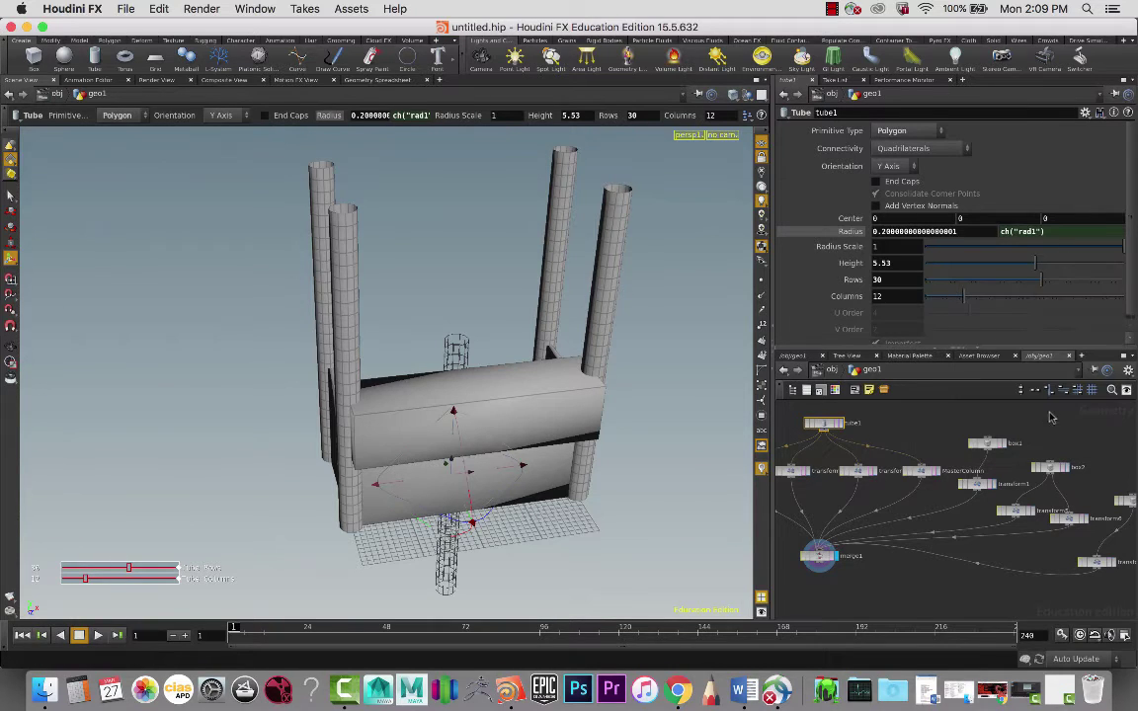
Extend box3's X size expression to ch("../MasterColumn/tx")*2-(ch("../MasterColumn/tx")*2)
{"action": "middle_click_drag", "start_coordinate": [1071, 433], "coordinate": [925, 391]}
{"action": "scroll", "coordinate": [922, 393], "scroll_direction": "up", "scroll_amount": 2}
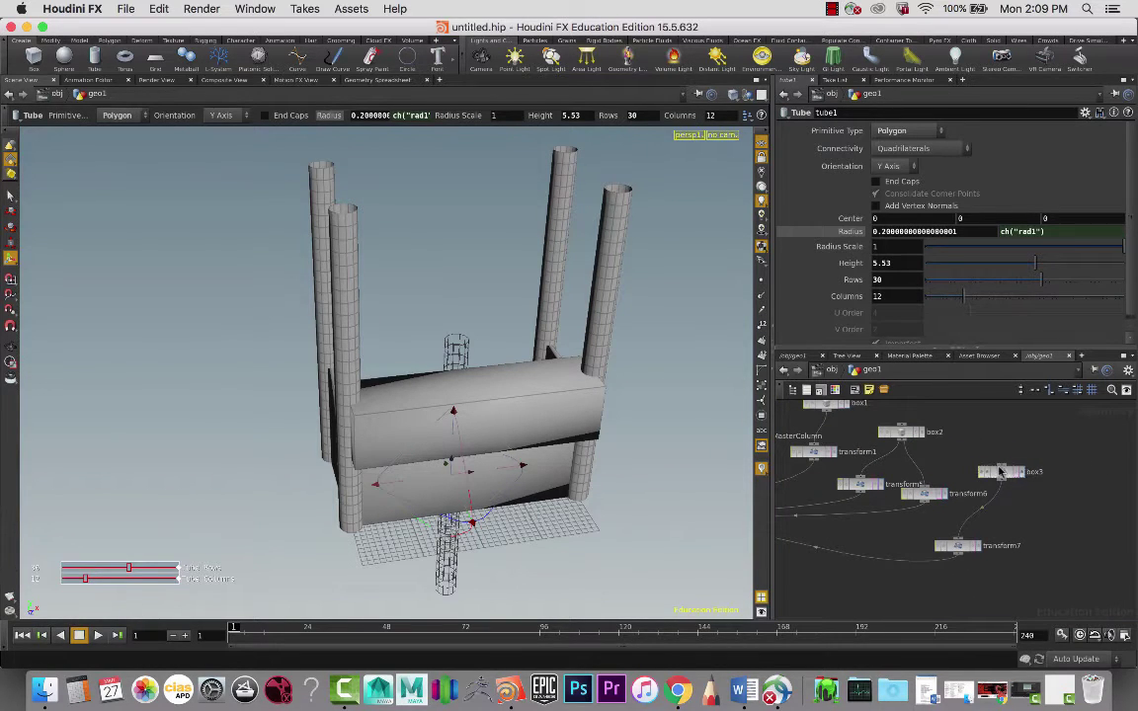
{"action": "left_click", "coordinate": [1000, 469]}
{"action": "left_click", "coordinate": [950, 176]}
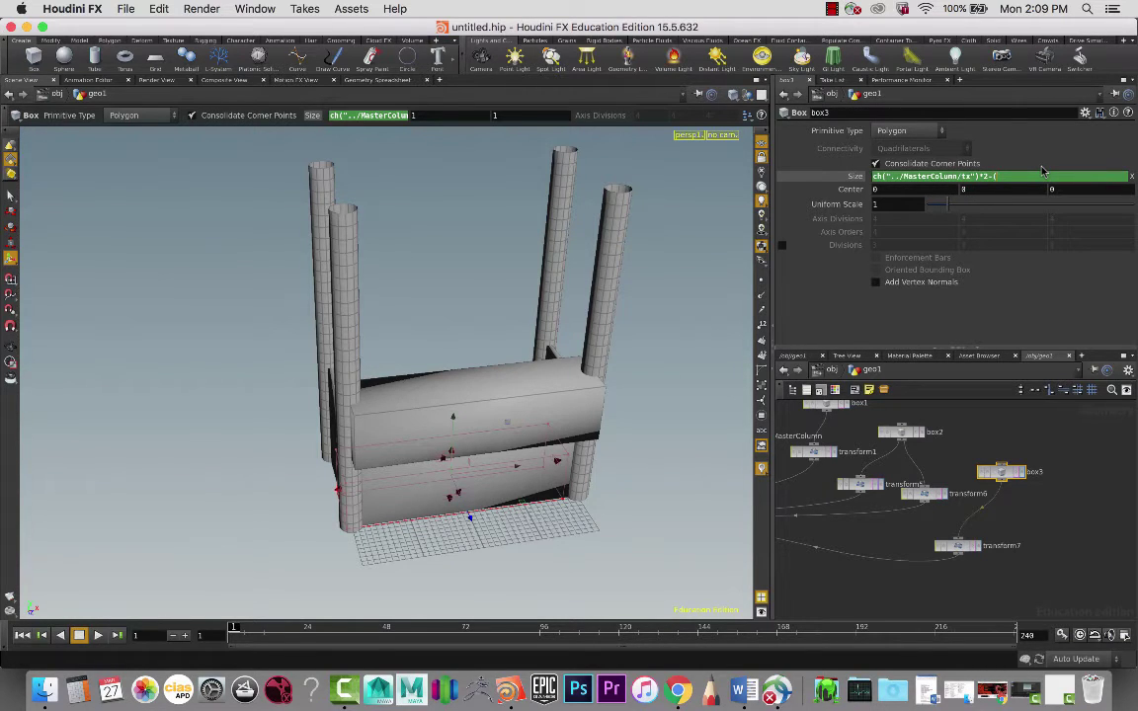
{"action": "type", "text": "-("}
{"action": "key", "text": "super+v"}
{"action": "key", "text": "Return"}
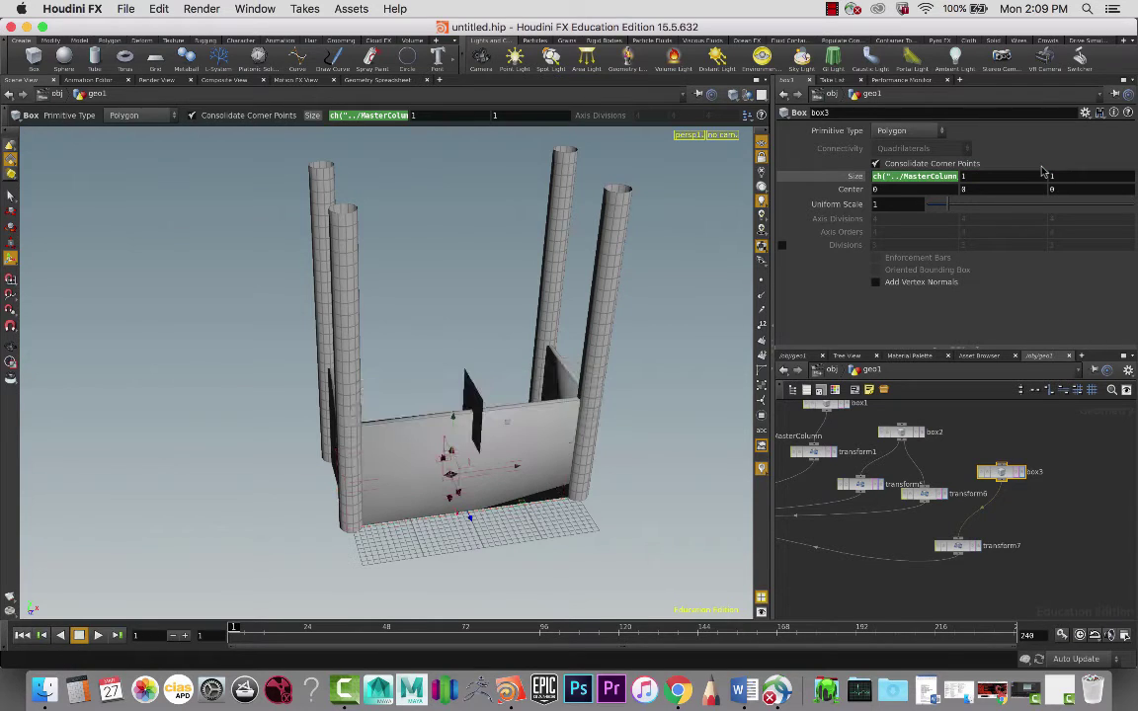
Cut box3's X size expression back to ch("../MasterColumn/tx")*2-(ch("../M
{"action": "left_click", "coordinate": [931, 175]}
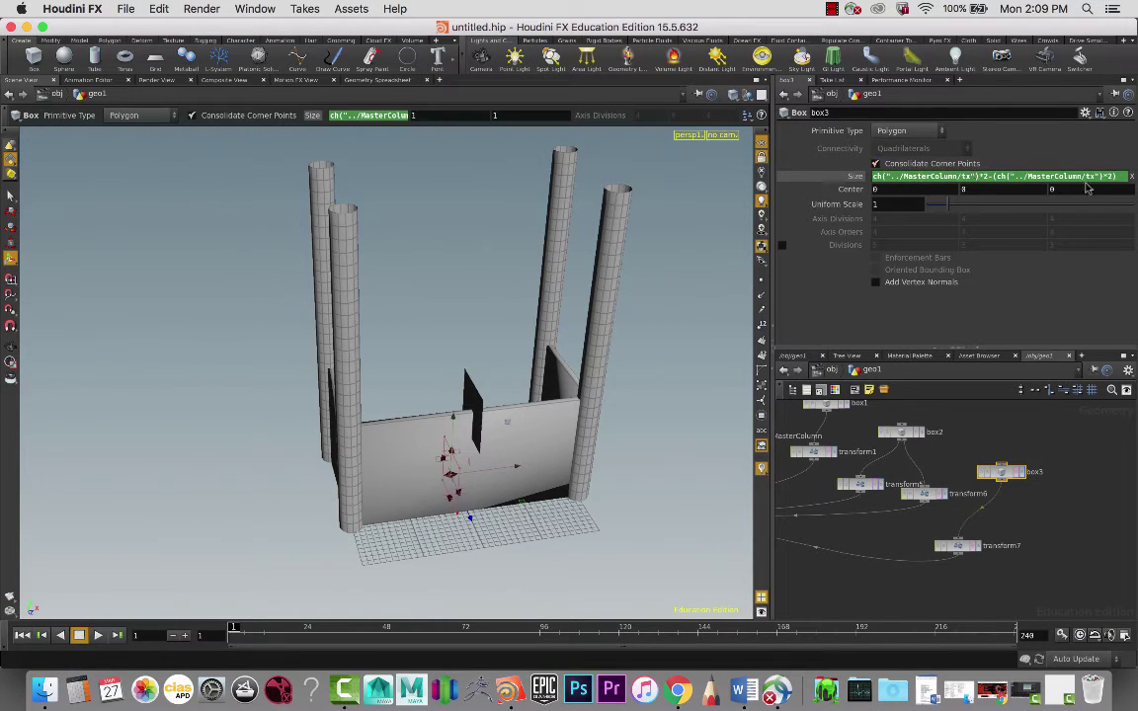
{"action": "left_click_drag", "start_coordinate": [1112, 177], "coordinate": [1029, 180]}
{"action": "key", "text": "BackSpace"}
Check the parameters of transform7 and make box3 the displayed node
{"action": "middle_click_drag", "start_coordinate": [966, 457], "coordinate": [969, 461]}
{"action": "middle_click", "coordinate": [1006, 473]}
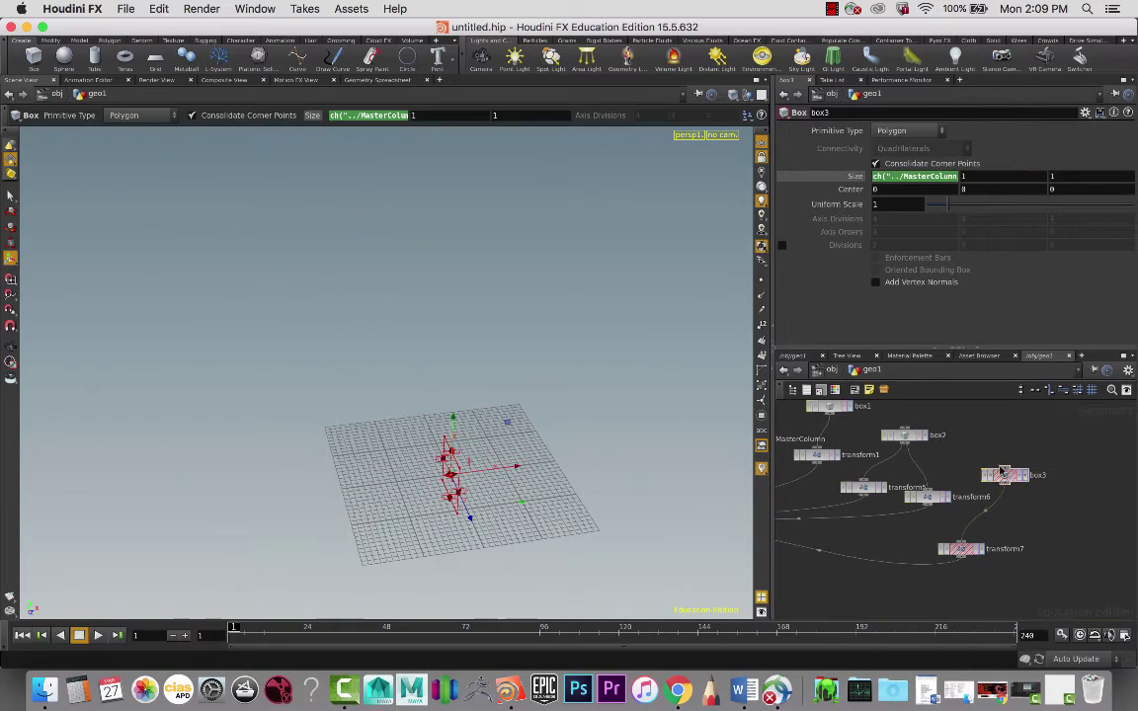
{"action": "left_click", "coordinate": [1008, 475]}
{"action": "left_click", "coordinate": [963, 549]}
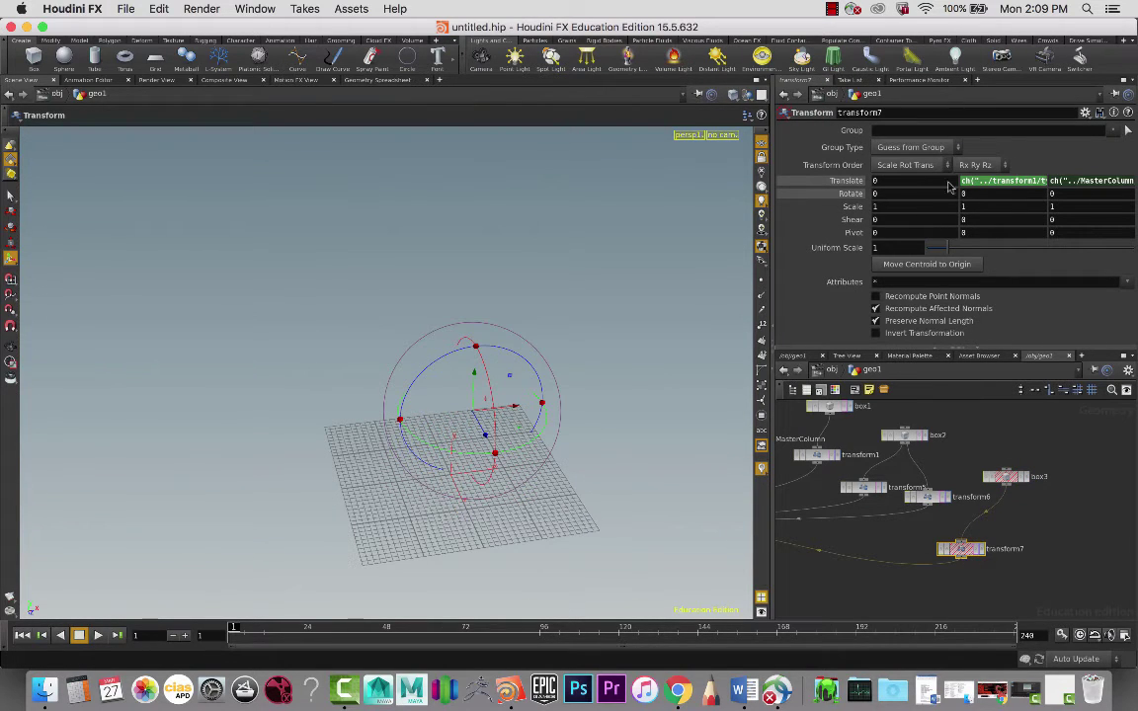
{"action": "left_click", "coordinate": [1024, 478]}
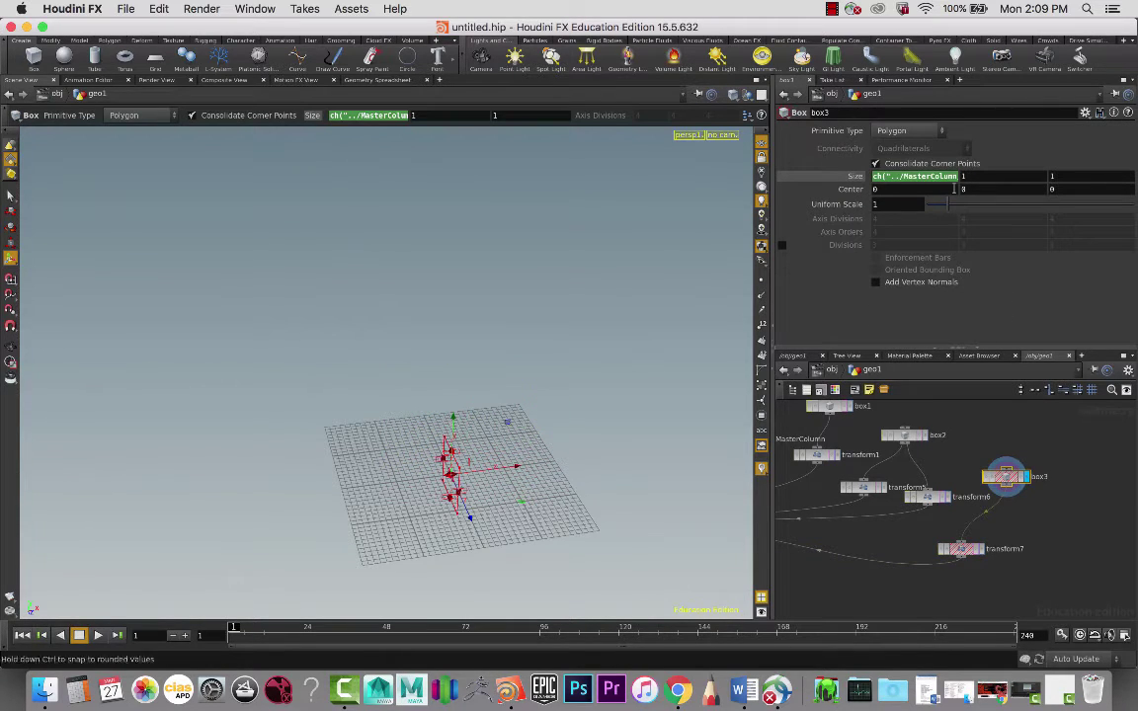
Replace the leftover MasterColumn reference inside the parentheses of box3's X size expression with ../tube1/
{"action": "double_click", "coordinate": [950, 179]}
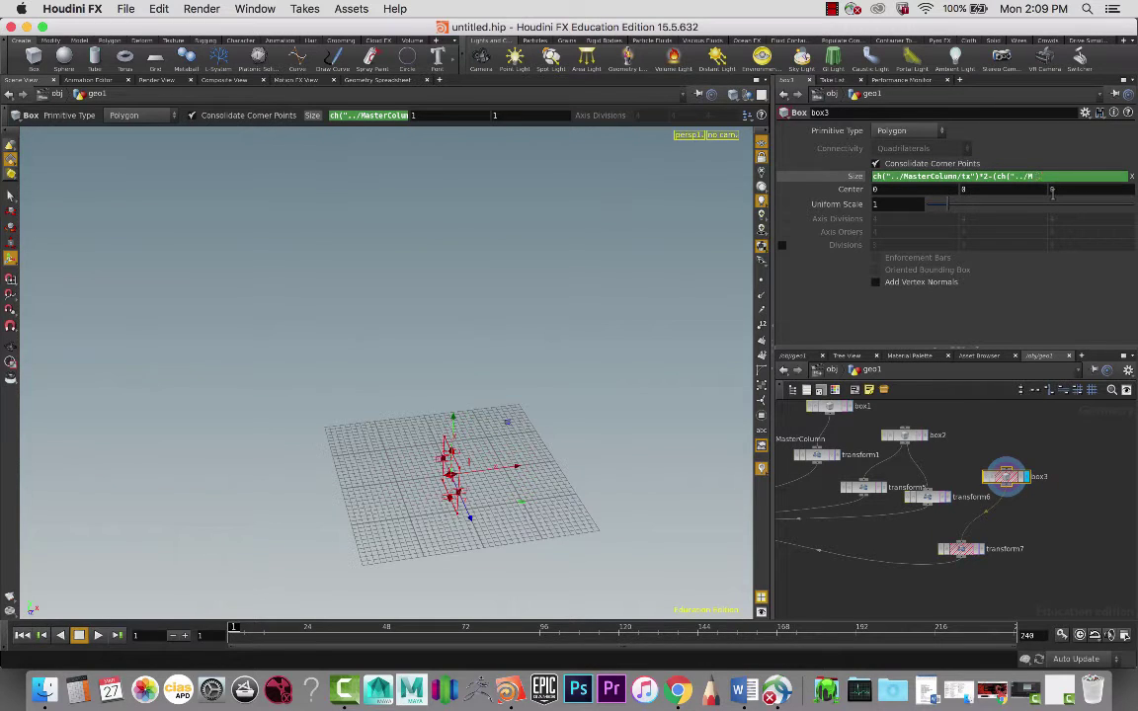
{"action": "key", "text": "BackSpace"}
{"action": "key", "text": "BackSpace"}
{"action": "key", "text": "BackSpace"}
{"action": "key", "text": "BackSpace"}
{"action": "key", "text": "BackSpace"}
{"action": "key", "text": "BackSpace"}
{"action": "key", "text": "BackSpace"}
{"action": "key", "text": "BackSpace"}
{"action": "key", "text": "BackSpace"}
{"action": "middle_click_drag", "start_coordinate": [895, 418], "coordinate": [1094, 488]}
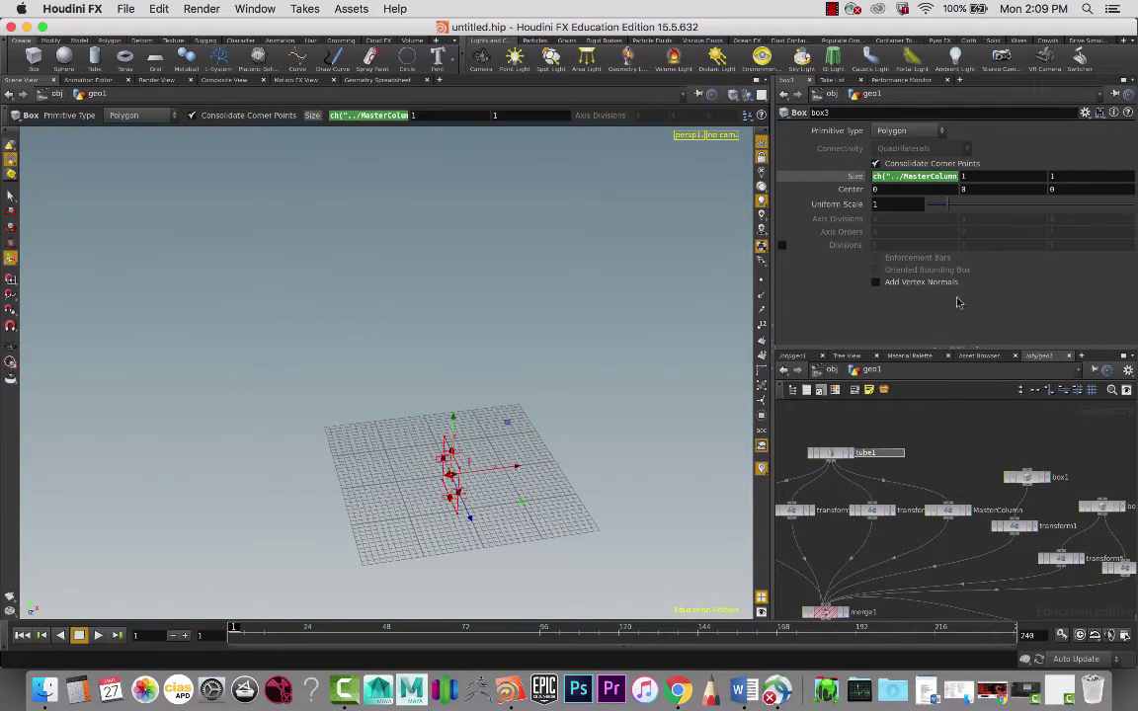
{"action": "left_click", "coordinate": [1029, 176]}
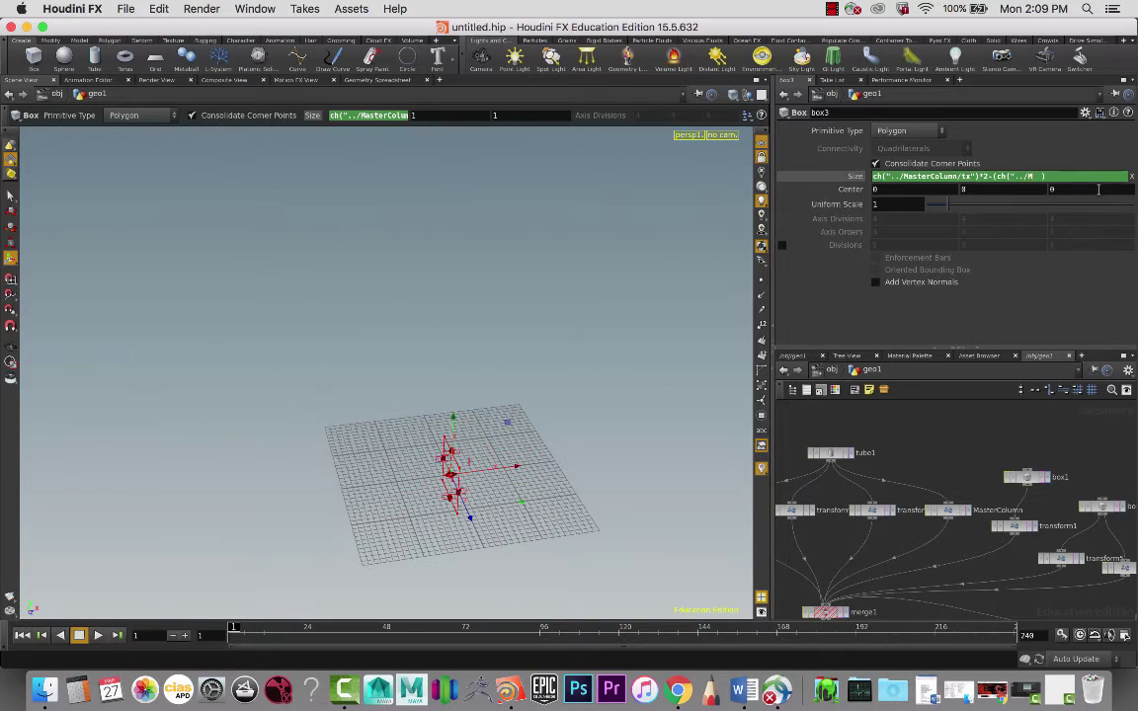
{"action": "type", "text": "t"}
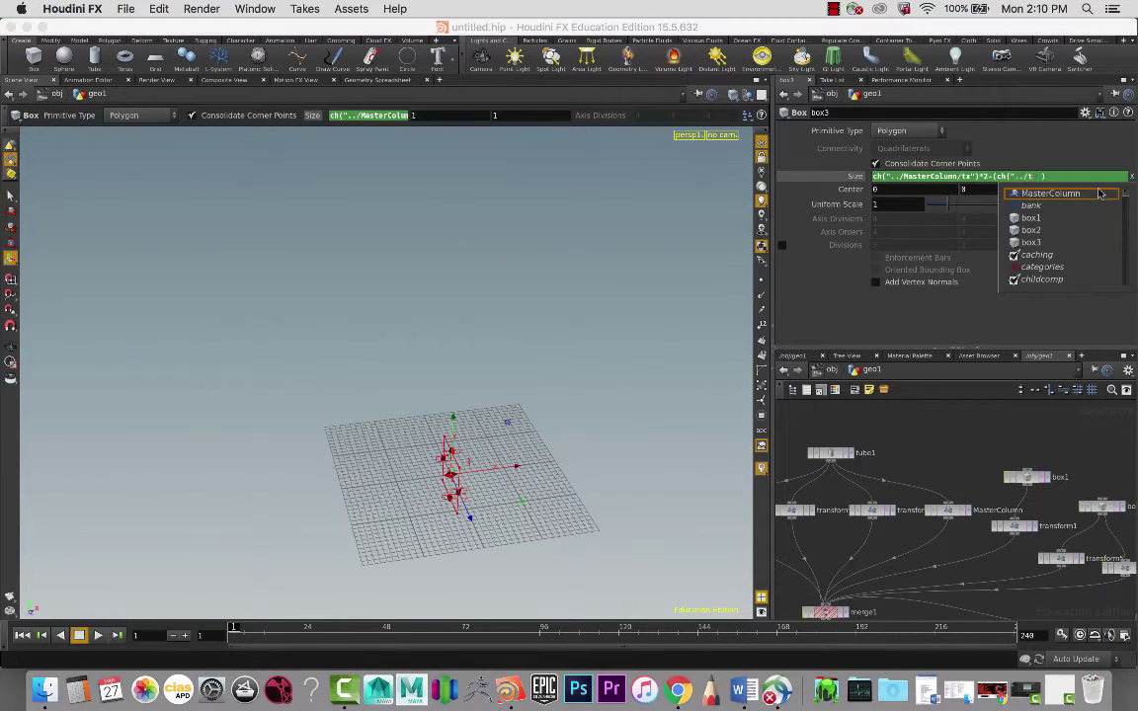
{"action": "type", "text": "ube1/"}
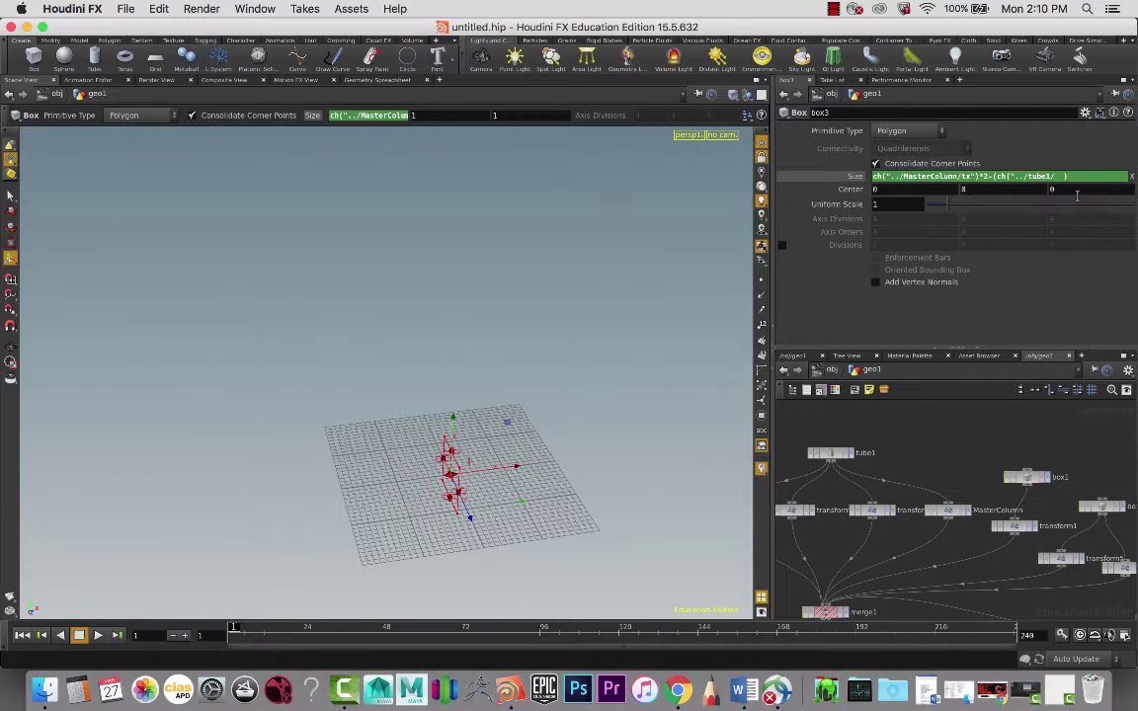
{"action": "left_click", "coordinate": [1071, 193]}
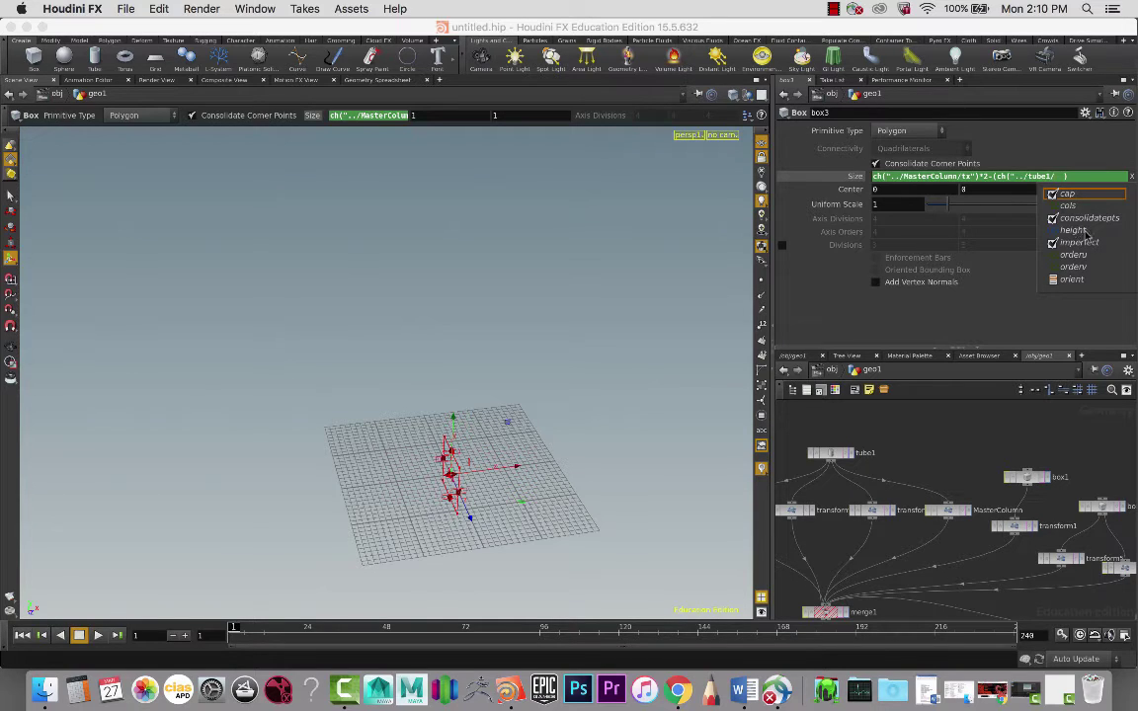
Cut rad1 from tube1's second radius expression and complete box3's X size expression as ch("../MasterColumn/tx")*2-(ch("../tube1/"rad1"))
{"action": "left_click", "coordinate": [839, 454]}
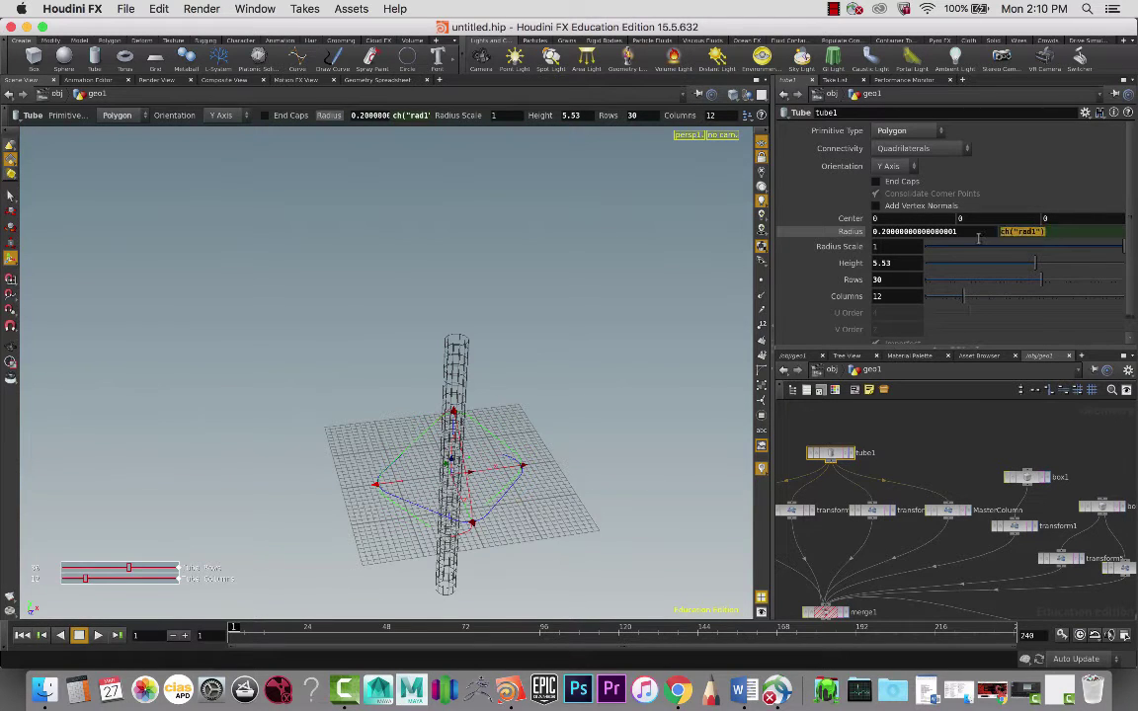
{"action": "key", "text": "Return"}
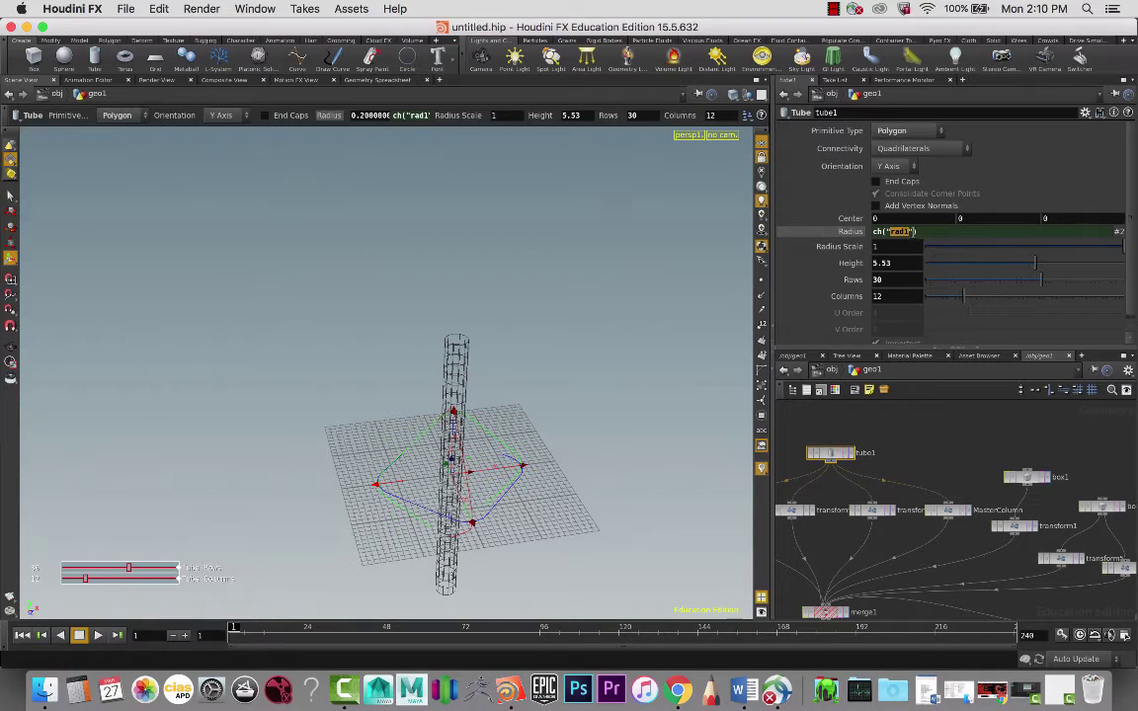
{"action": "middle_click_drag", "start_coordinate": [1088, 540], "coordinate": [1025, 527]}
{"action": "scroll", "coordinate": [1025, 528], "scroll_direction": "right", "scroll_amount": 2}
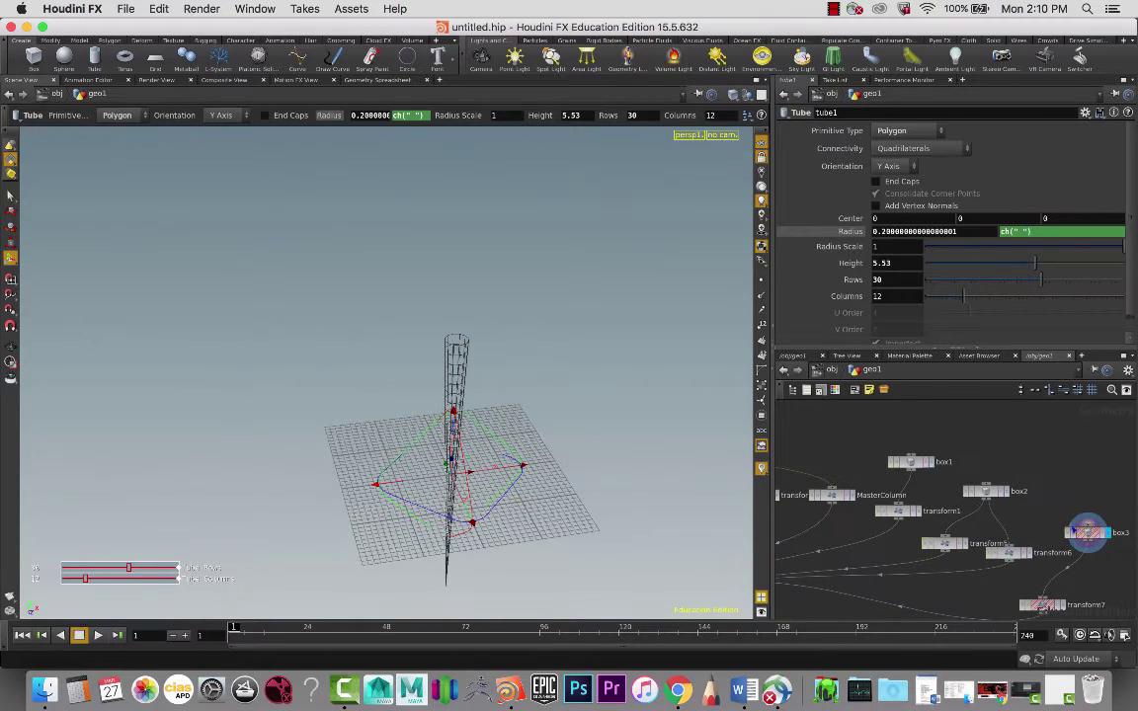
{"action": "left_click", "coordinate": [1091, 534]}
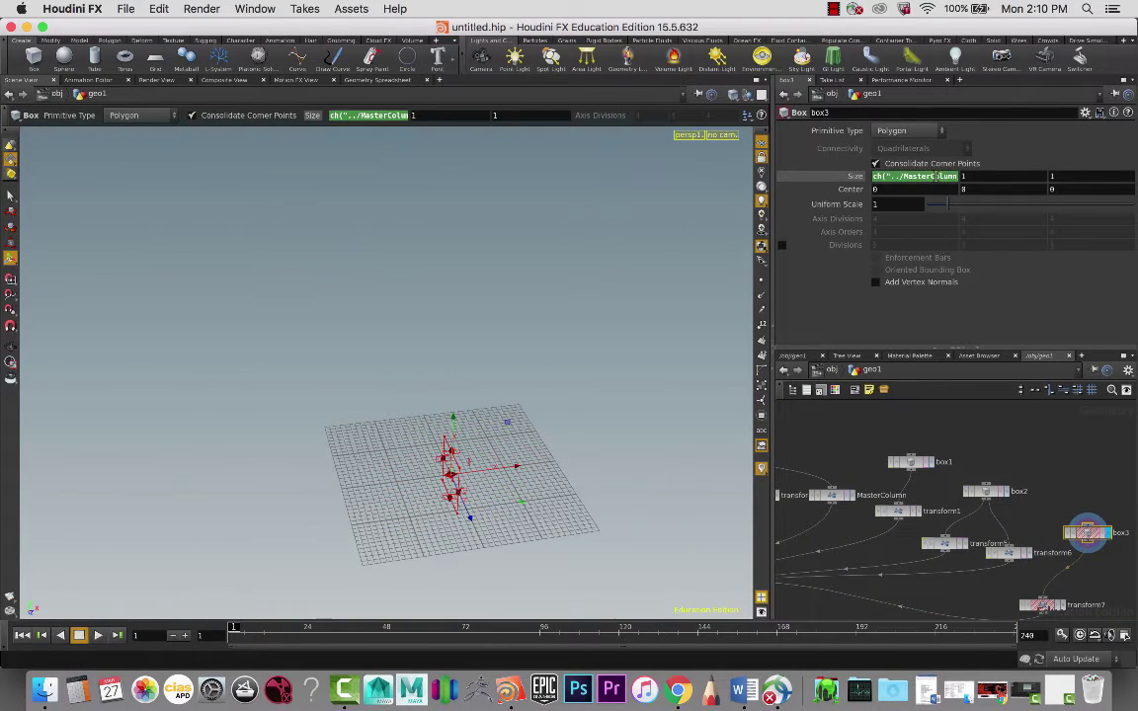
{"action": "left_click", "coordinate": [928, 175]}
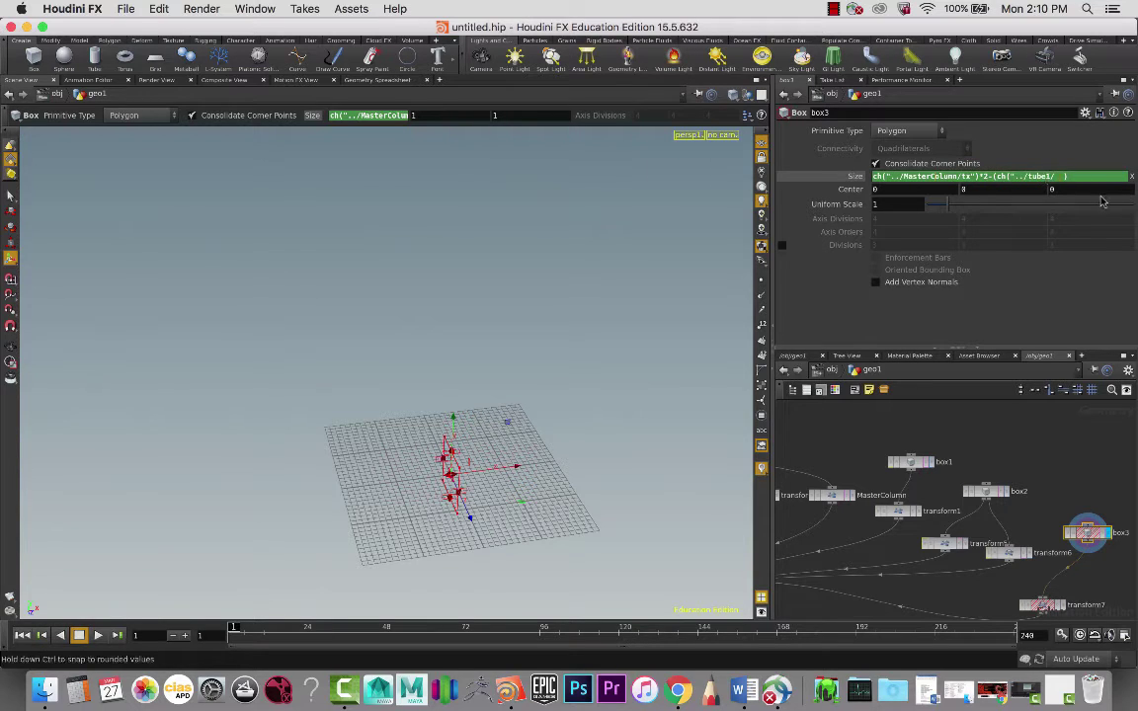
{"action": "type", "text": "rad1"}
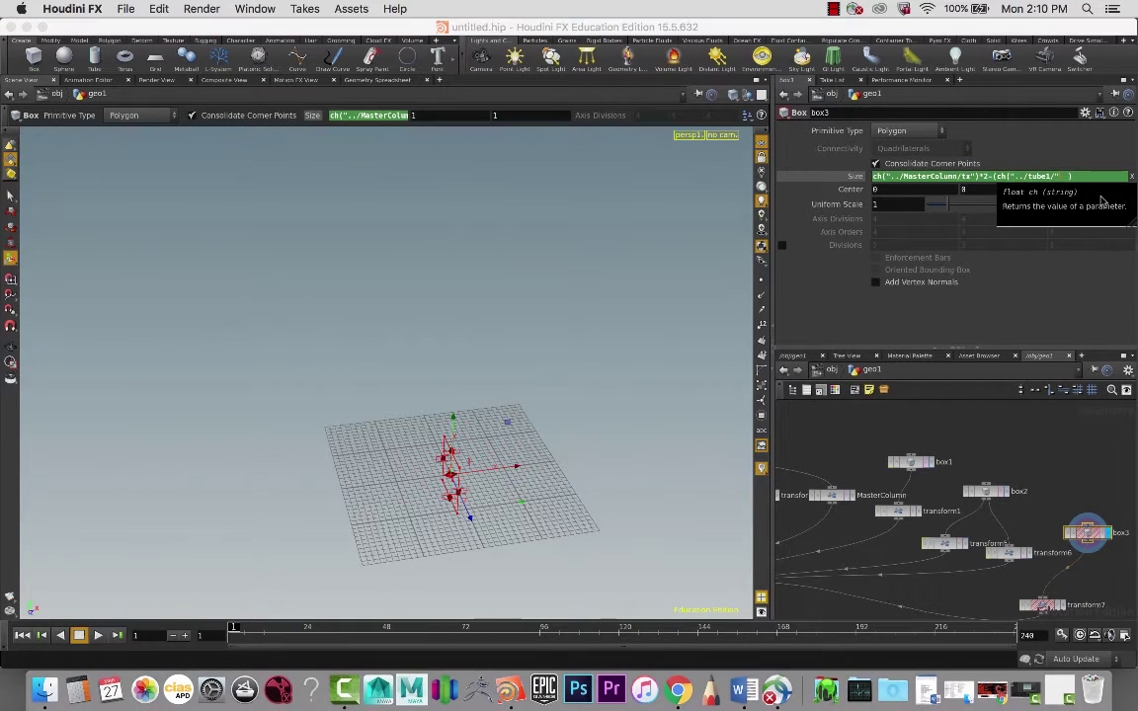
{"action": "type", "text": "\""}
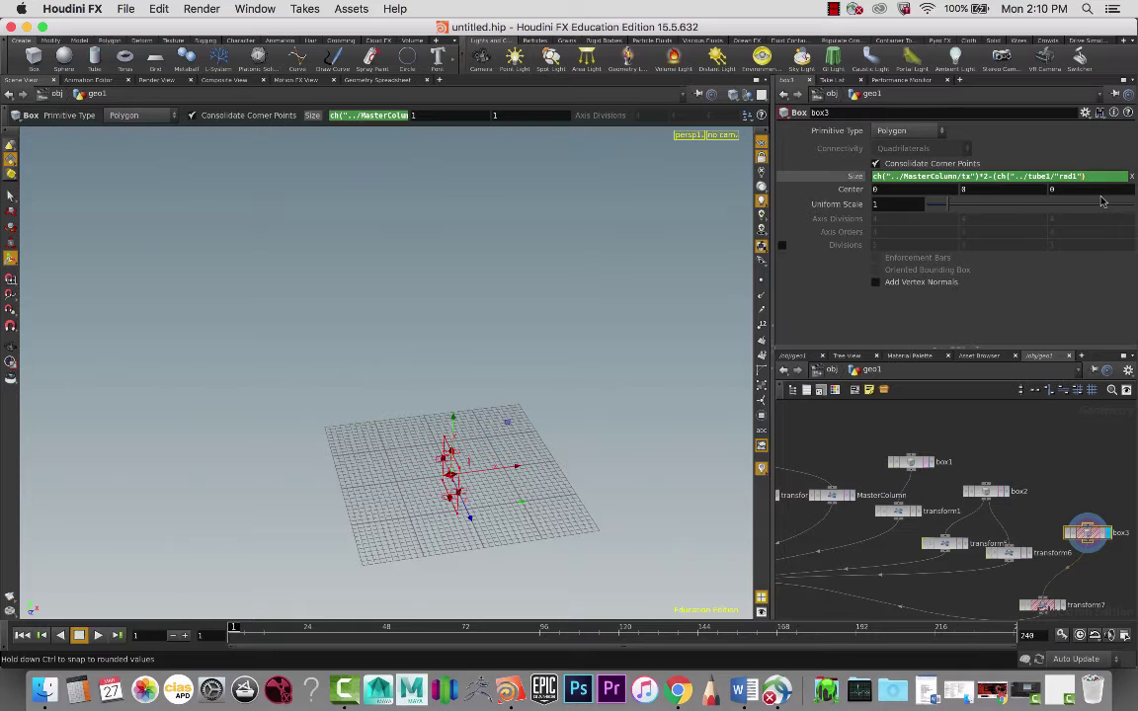
{"action": "key", "text": "Return"}
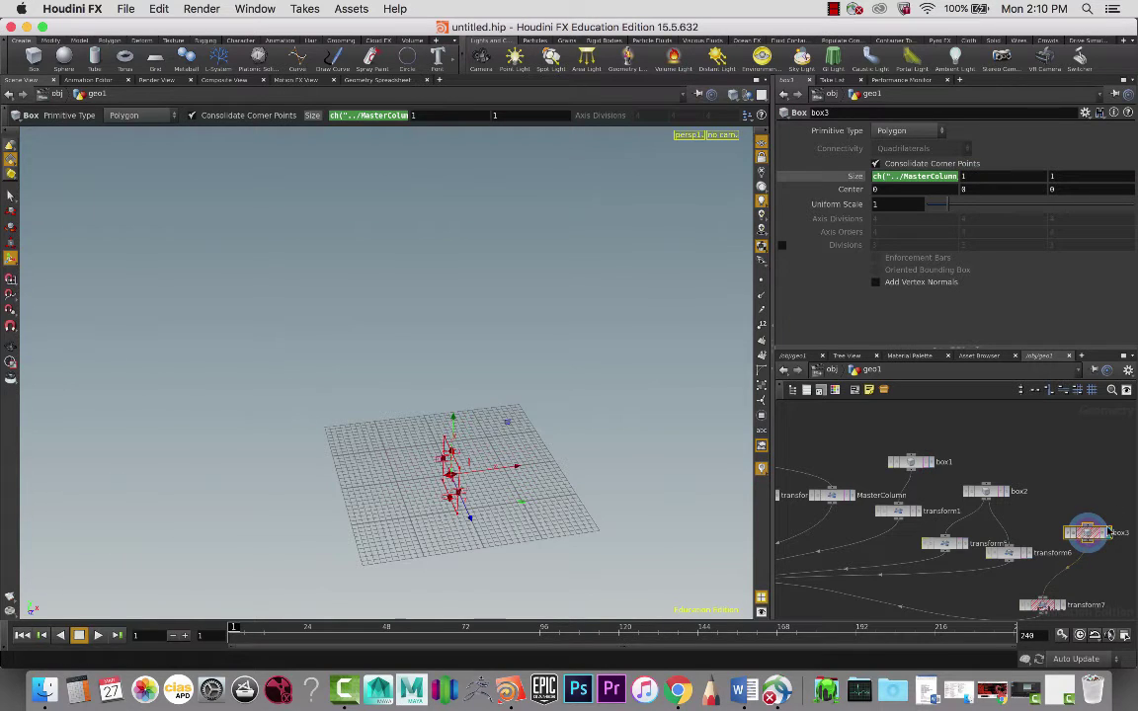
Cut box3's X size expression back to ch("../MasterColumn/tx")*2
{"action": "scroll", "coordinate": [1090, 439], "scroll_direction": "down", "scroll_amount": 2}
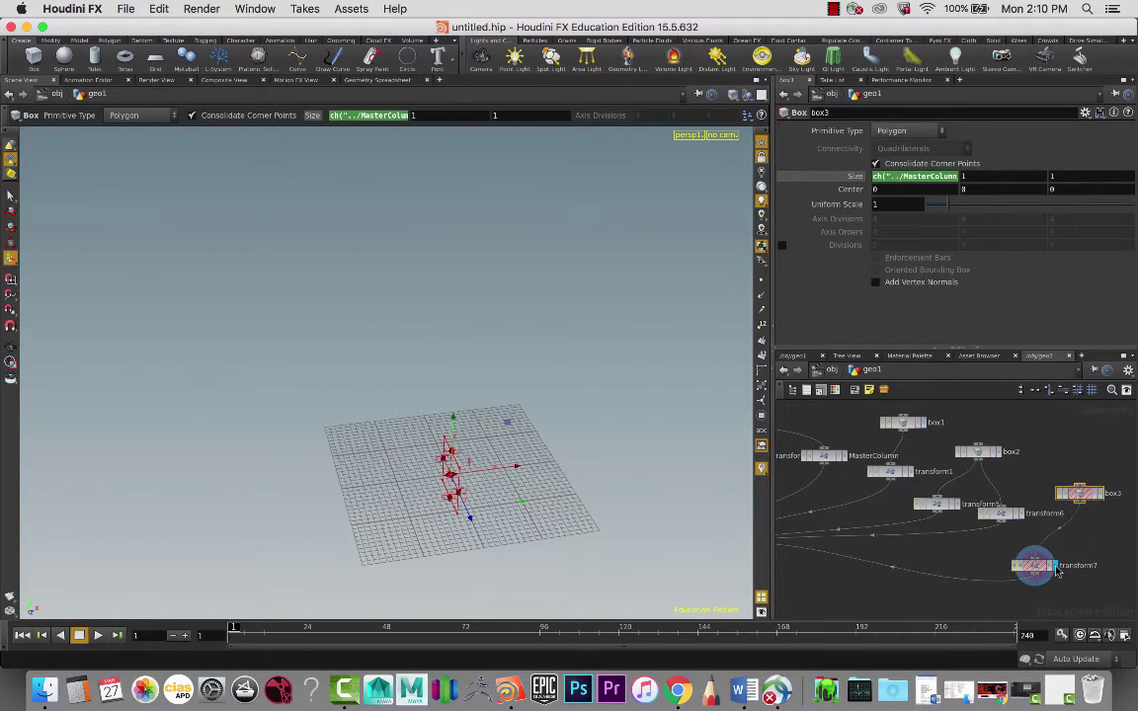
{"action": "left_click", "coordinate": [921, 177]}
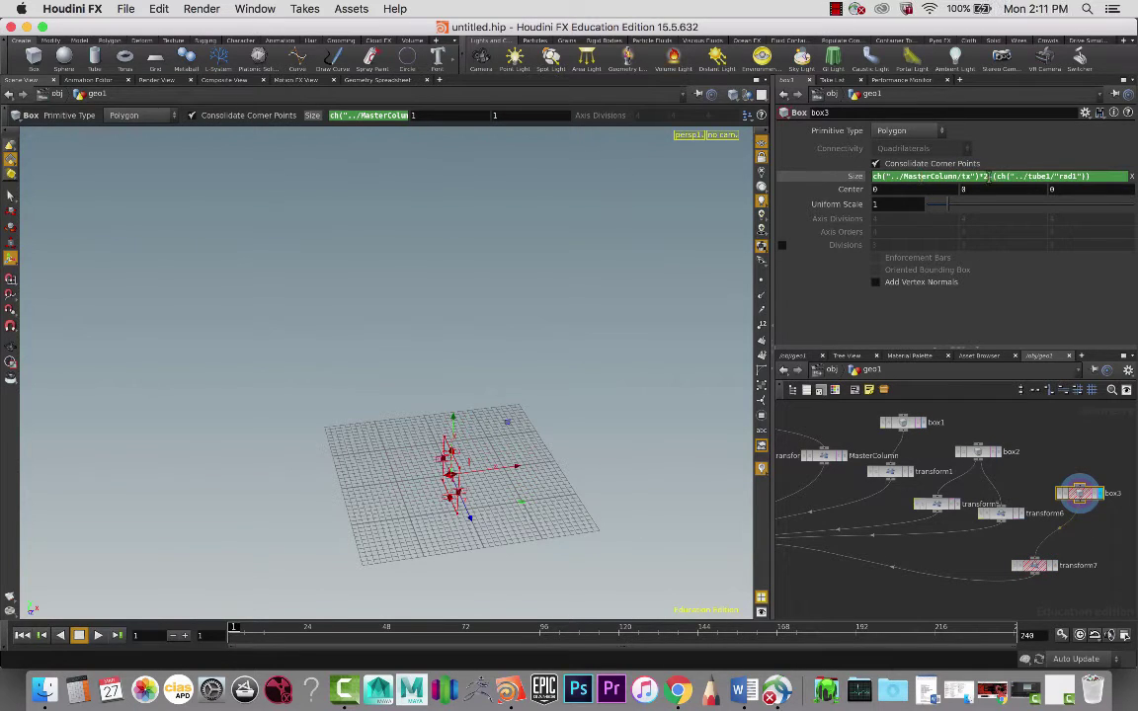
{"action": "left_click_drag", "start_coordinate": [988, 177], "coordinate": [1134, 163]}
{"action": "key", "text": "Return"}
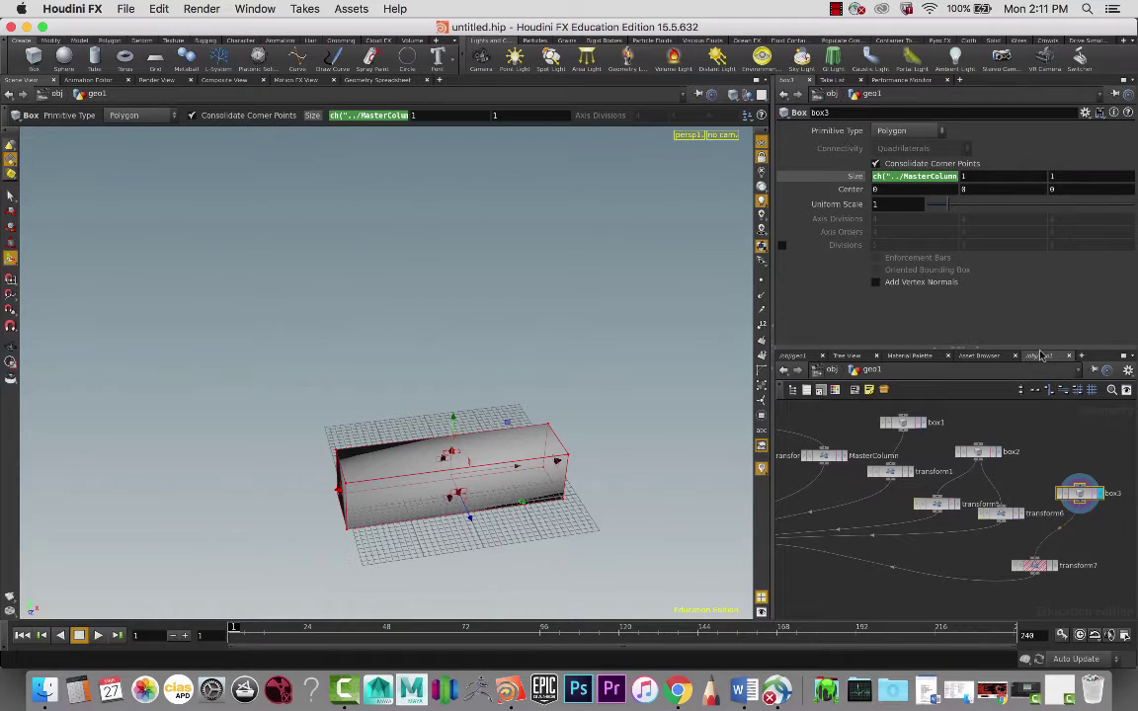
Display the output of transform7 and the merged structure of merge1 to check the resized box
{"action": "left_click", "coordinate": [1034, 564]}
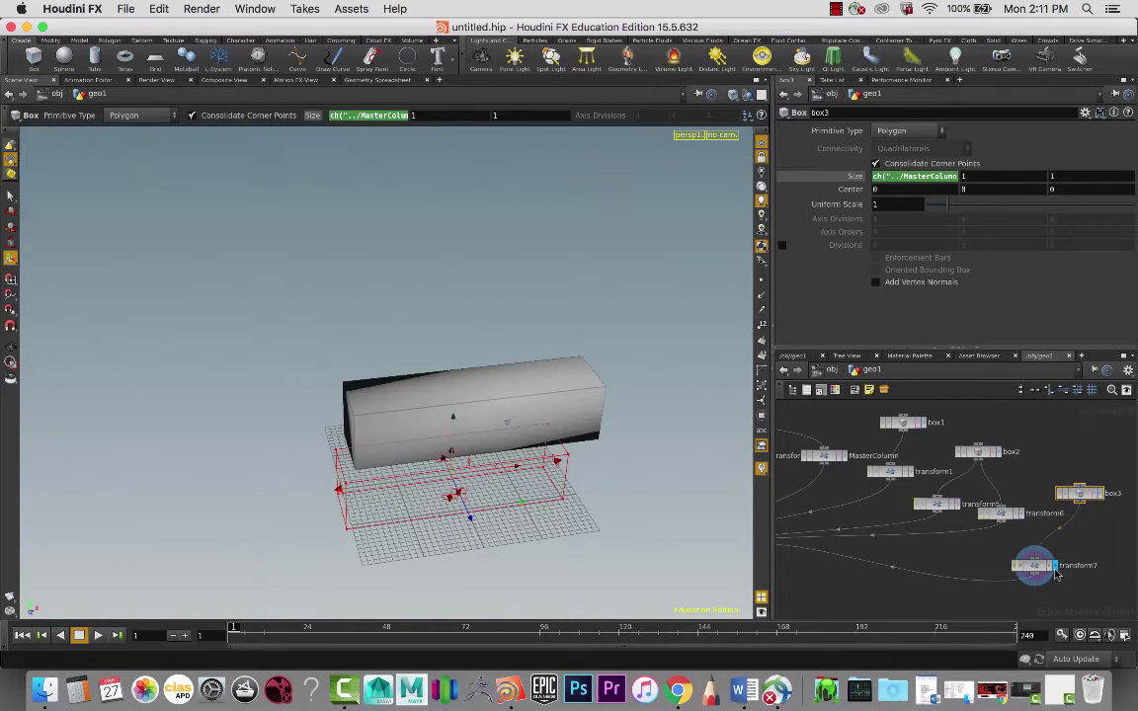
{"action": "middle_click_drag", "start_coordinate": [982, 549], "coordinate": [1104, 497]}
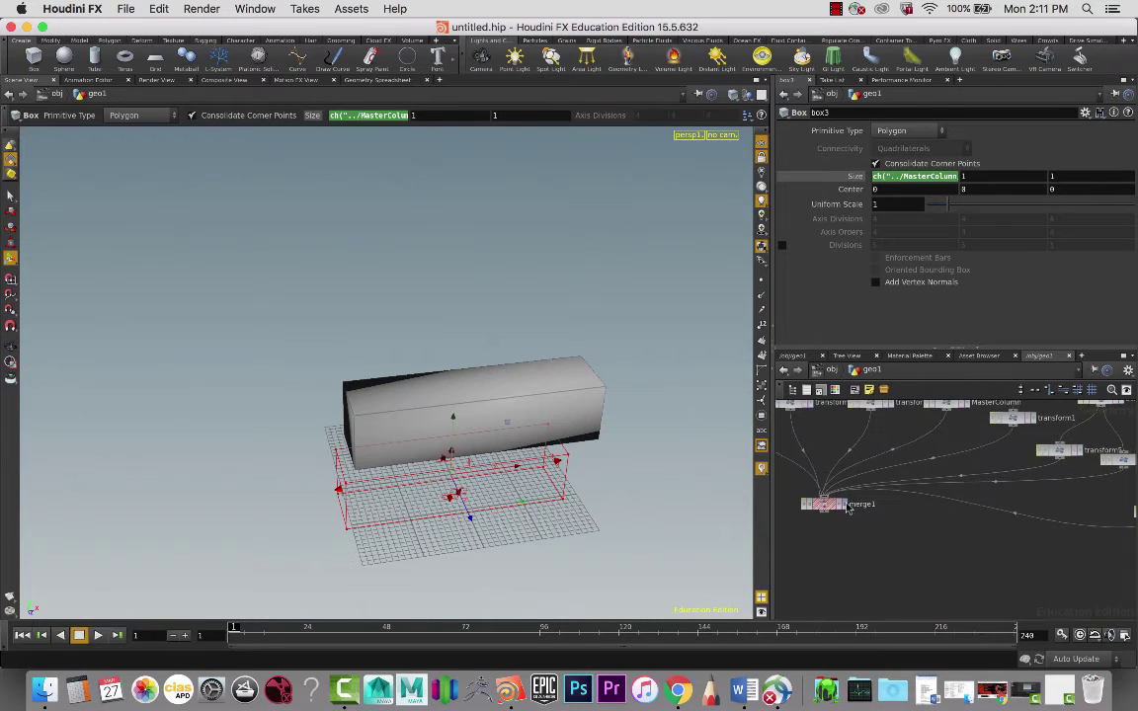
{"action": "left_click", "coordinate": [844, 504]}
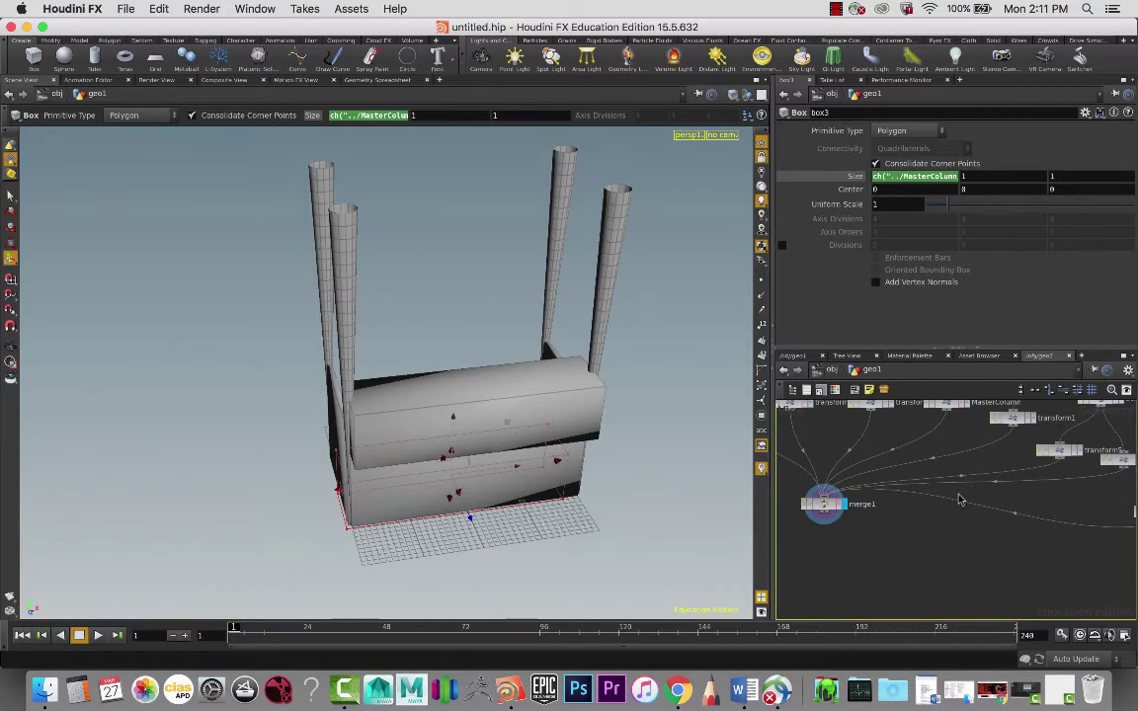
Display tube1 and restore its second radius expression to ch("rad1")
{"action": "middle_click_drag", "start_coordinate": [958, 500], "coordinate": [1000, 564]}
{"action": "scroll", "coordinate": [930, 505], "scroll_direction": "up", "scroll_amount": 1}
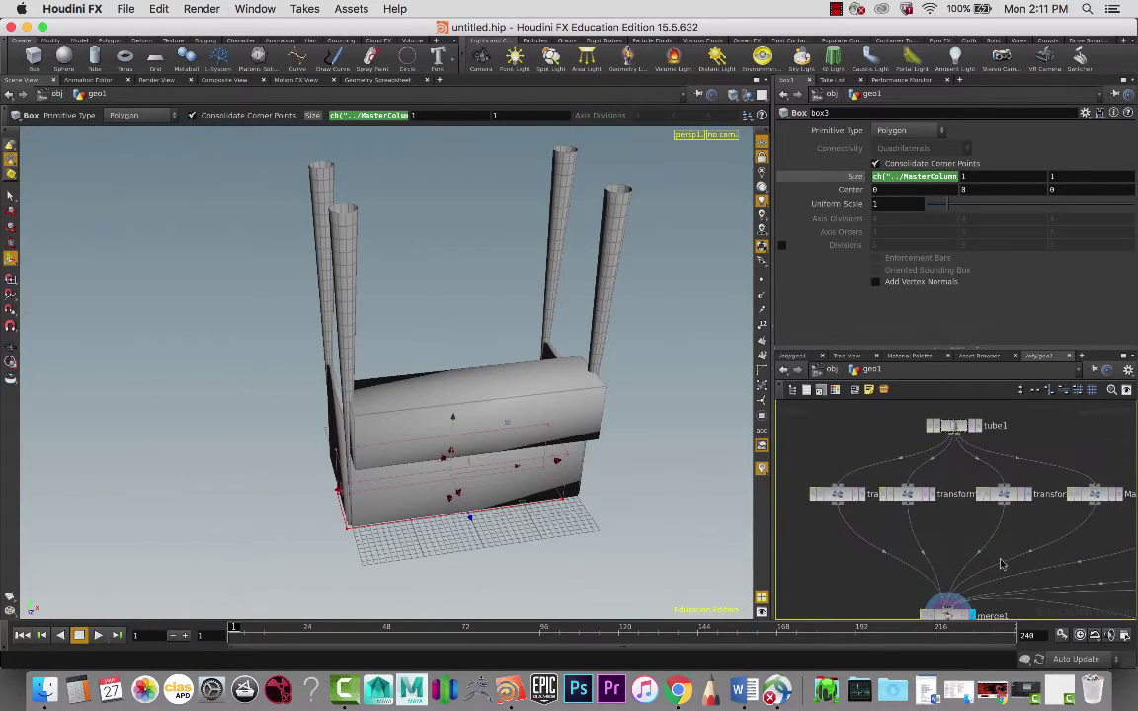
{"action": "left_click", "coordinate": [977, 426]}
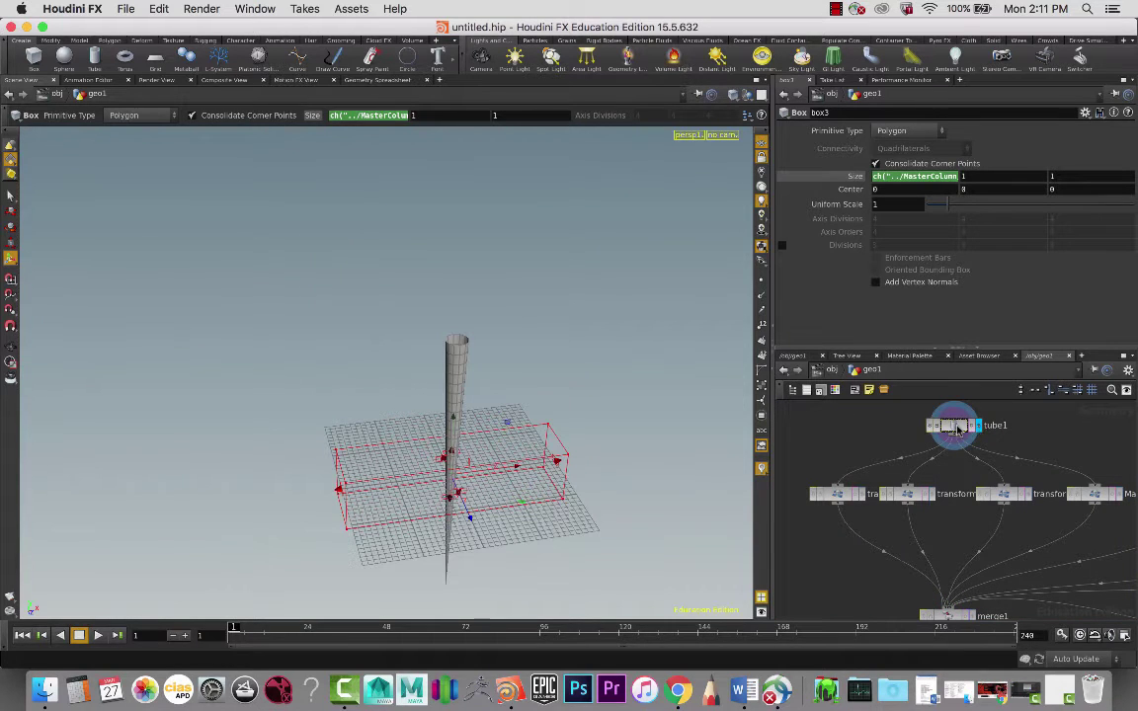
{"action": "left_click", "coordinate": [950, 426]}
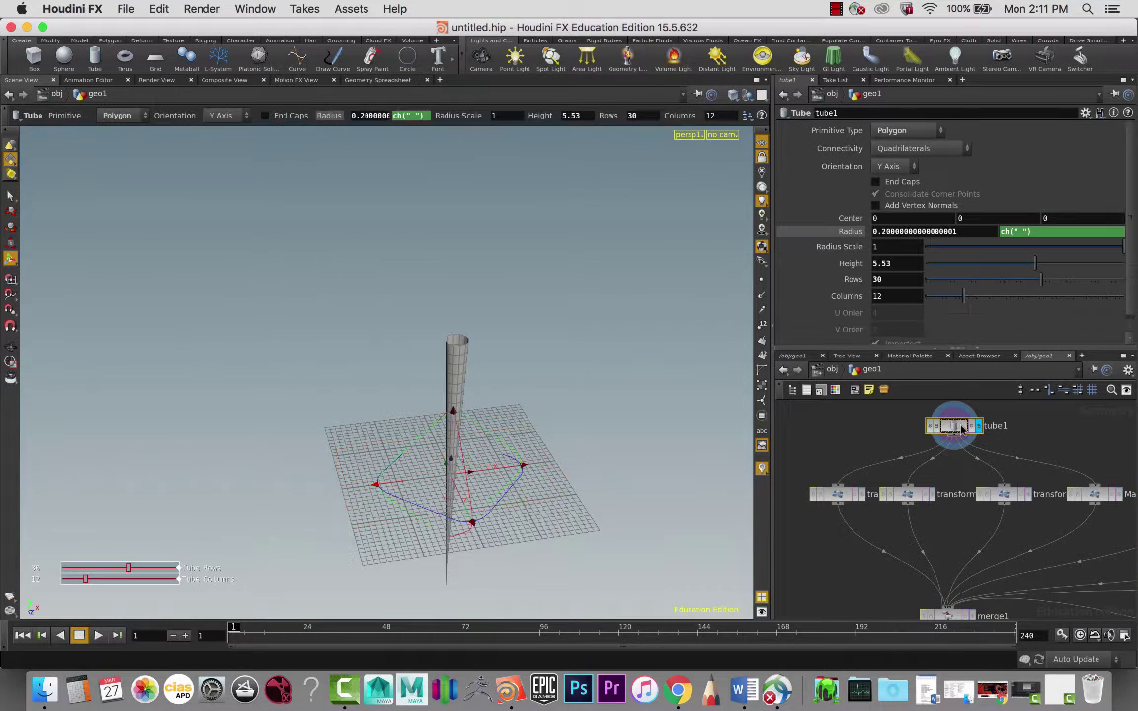
{"action": "left_click", "coordinate": [1020, 231]}
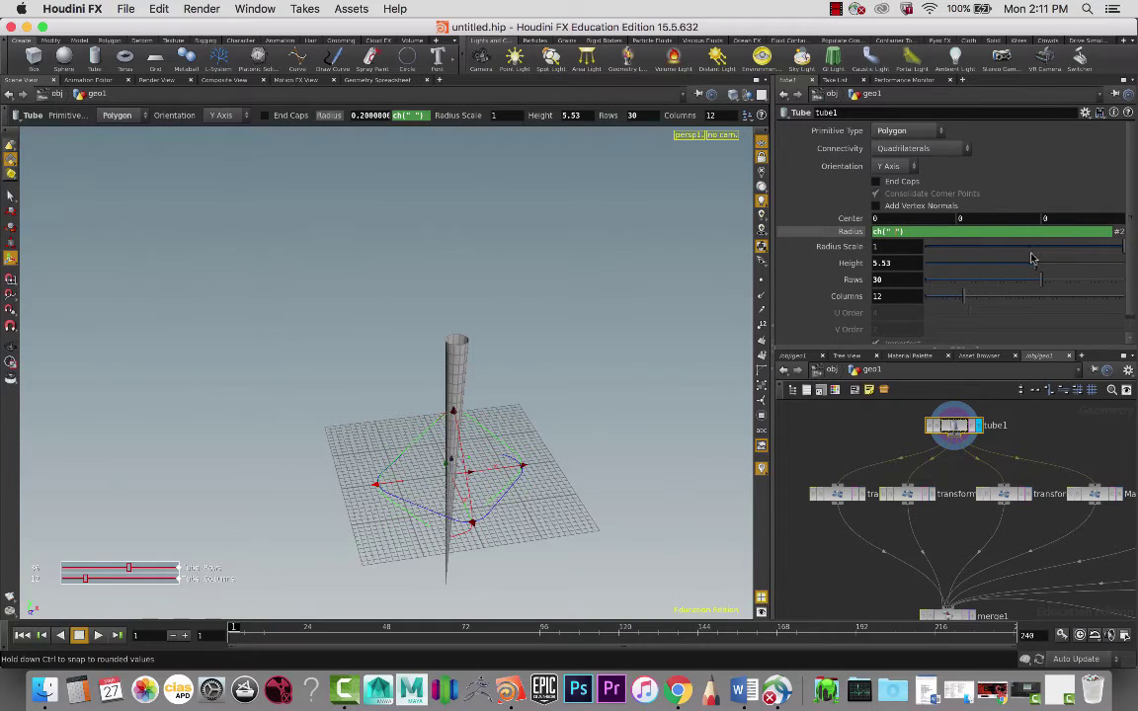
{"action": "type", "text": "r"}
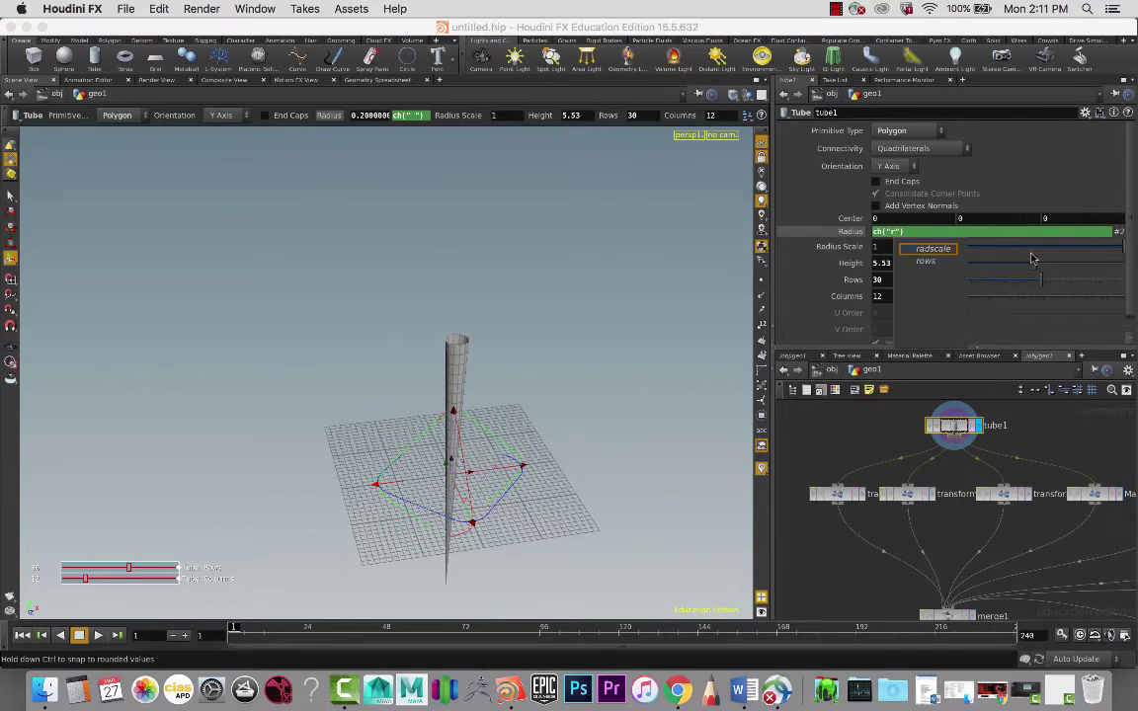
{"action": "type", "text": "ad1"}
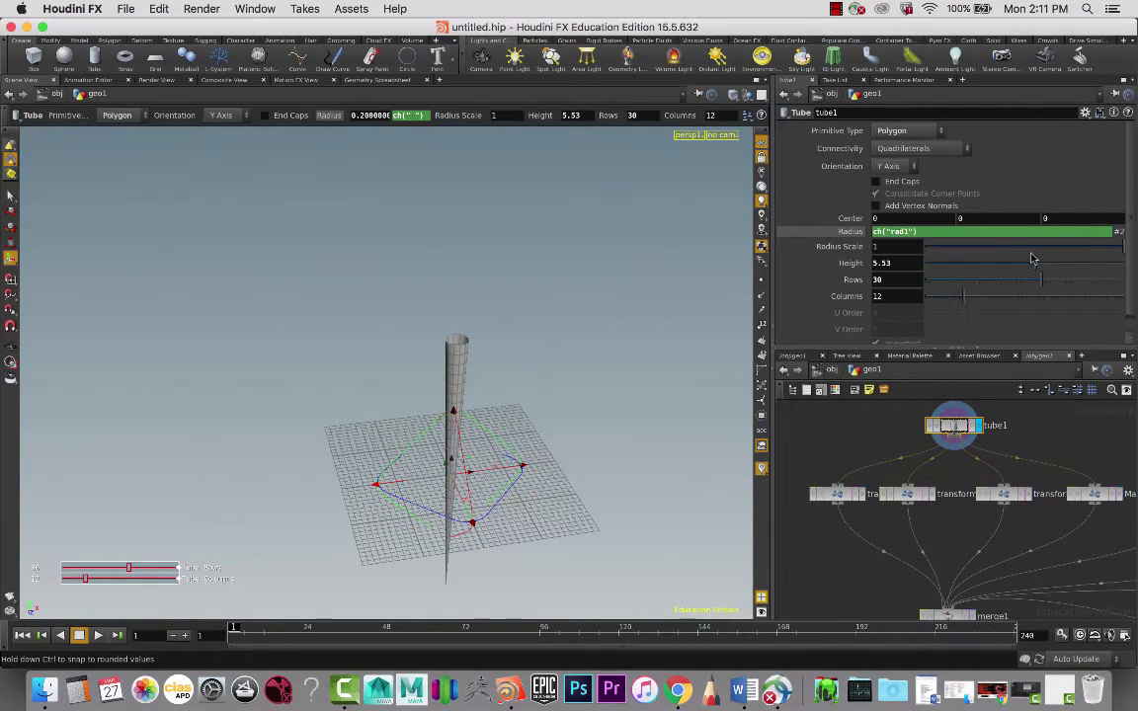
{"action": "key", "text": "Return"}
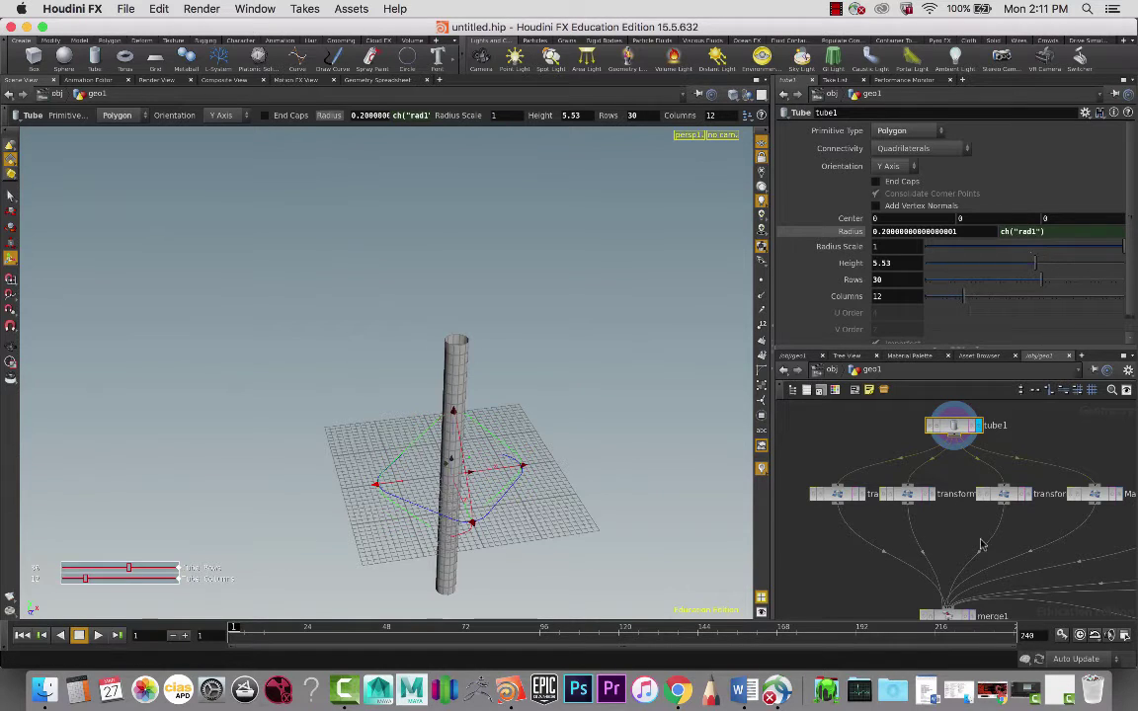
Make merge1 the displayed node to show the whole column-and-wall structure
{"action": "scroll", "coordinate": [983, 543], "scroll_direction": "down", "scroll_amount": 2}
{"action": "middle_click_drag", "start_coordinate": [982, 543], "coordinate": [928, 442]}
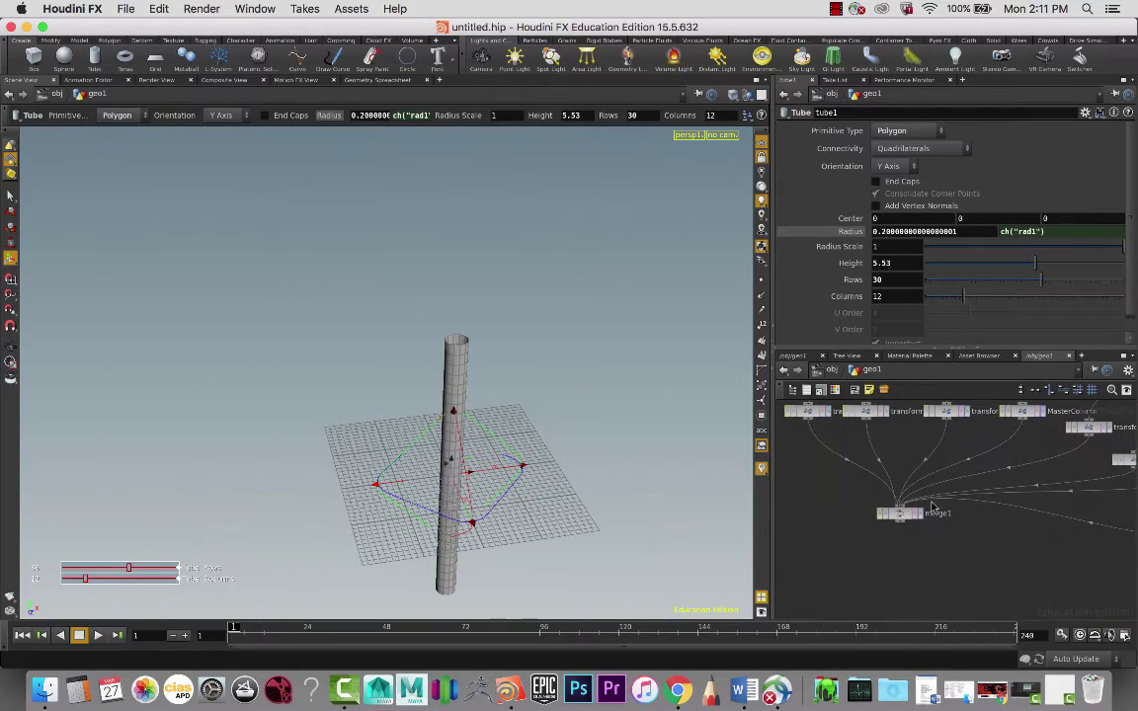
{"action": "left_click", "coordinate": [921, 514]}
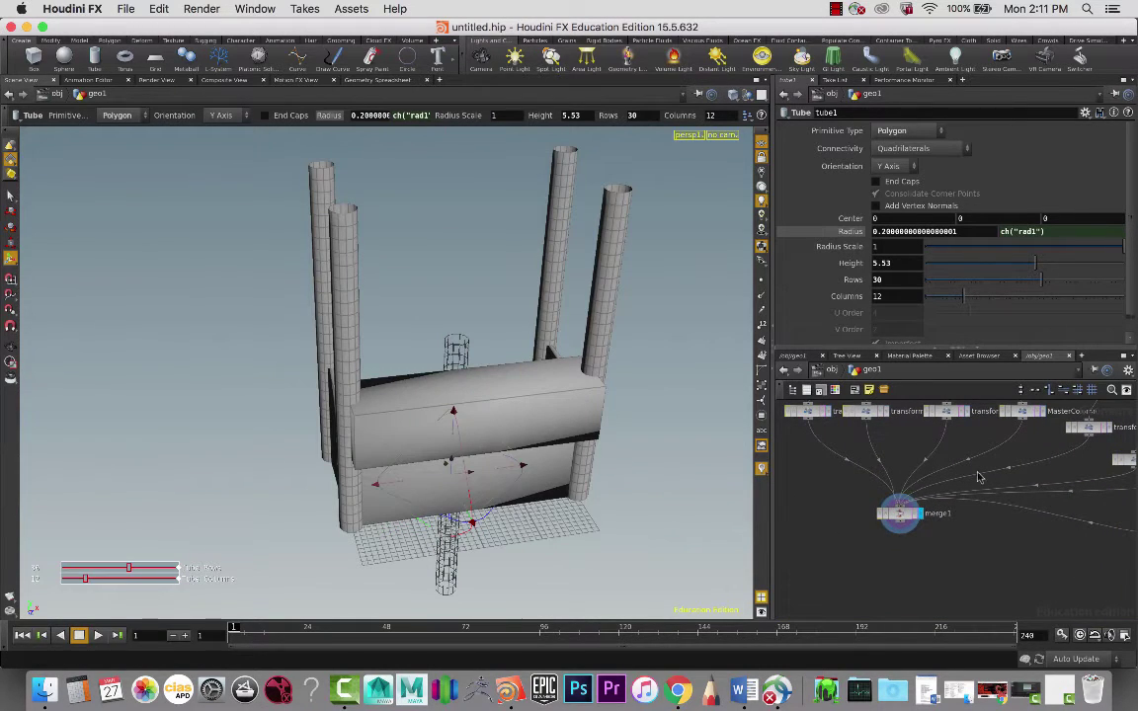
Copy tube1's first radius parameter for use as a reference
{"action": "middle_click_drag", "start_coordinate": [969, 457], "coordinate": [1028, 582]}
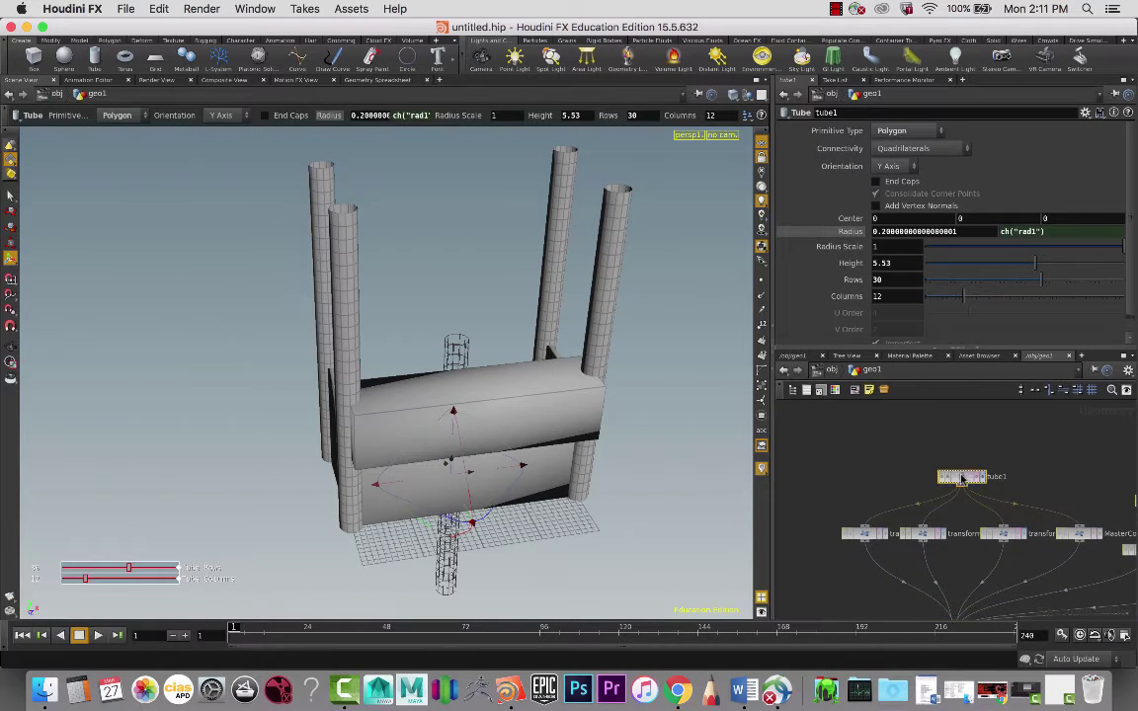
{"action": "left_click", "coordinate": [967, 231]}
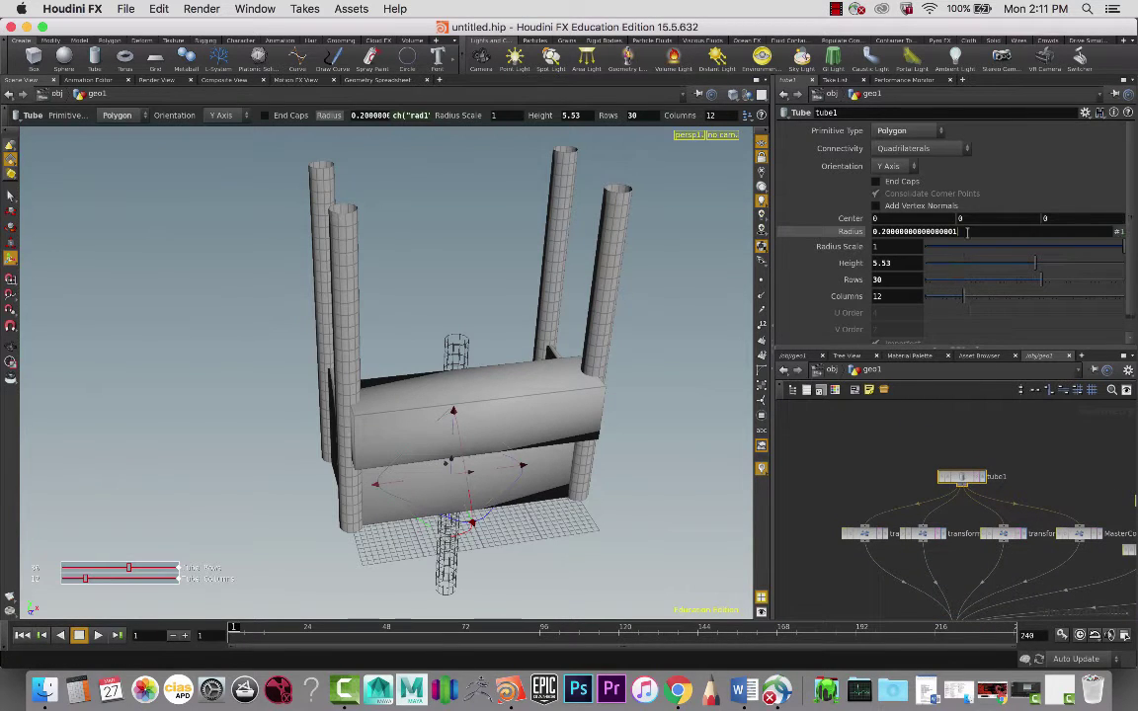
{"action": "right_click", "coordinate": [964, 233]}
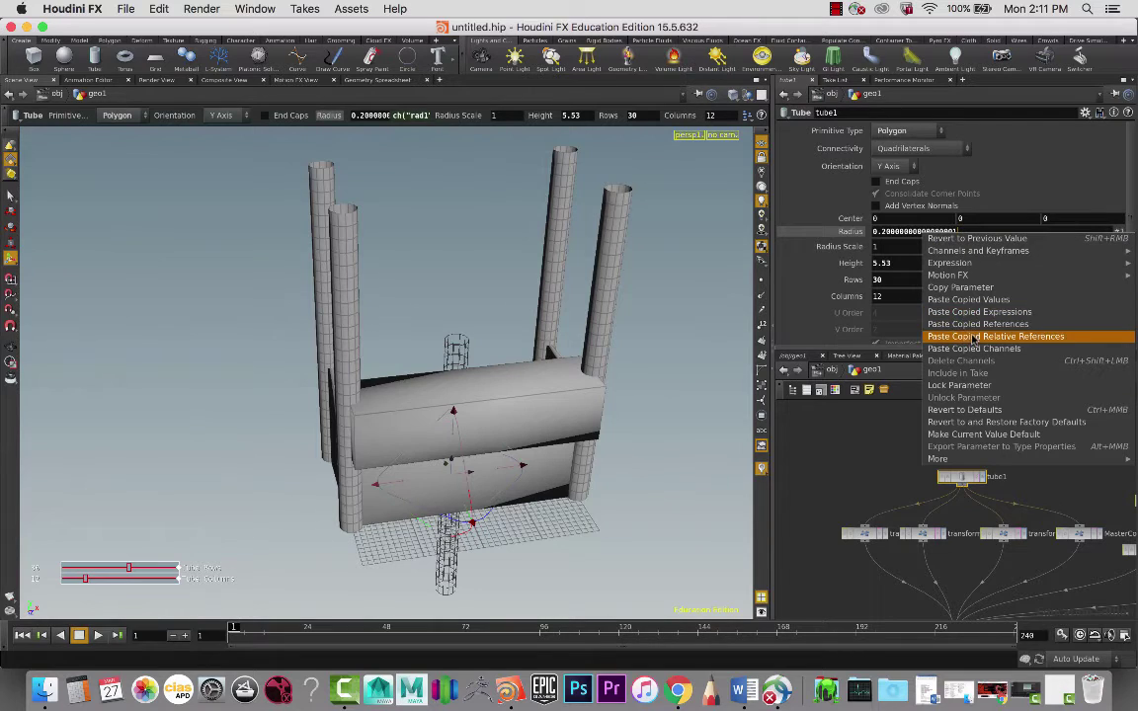
{"action": "left_click", "coordinate": [960, 287]}
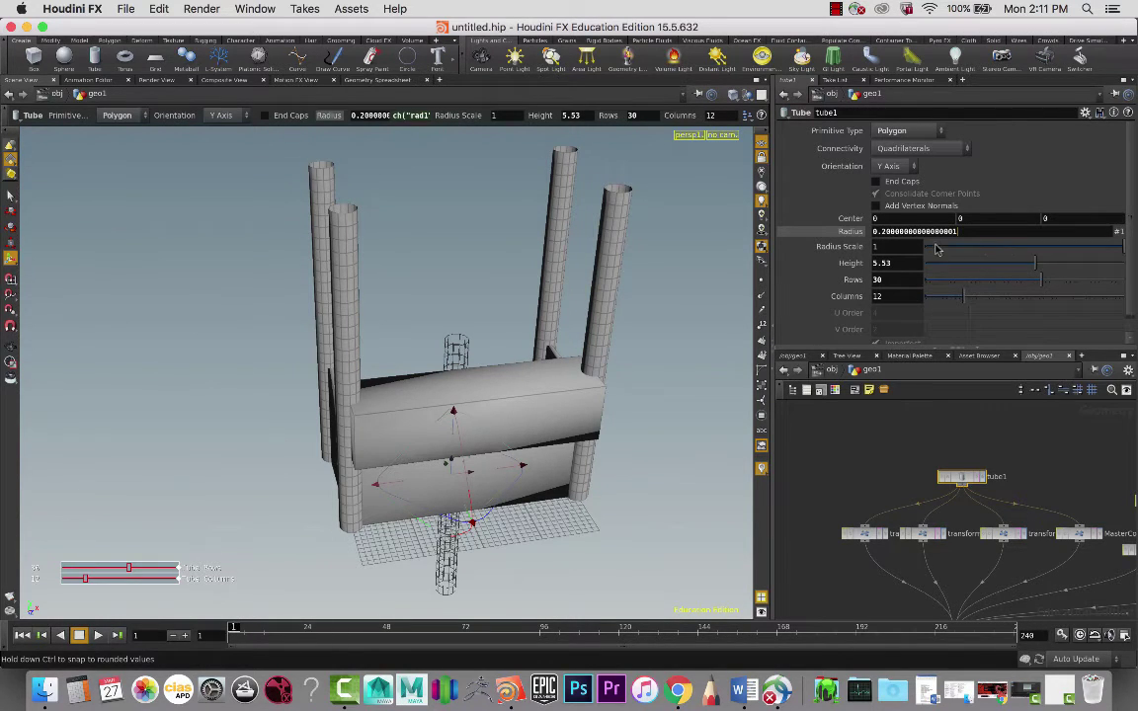
{"action": "left_click", "coordinate": [816, 243]}
{"action": "right_click", "coordinate": [908, 229]}
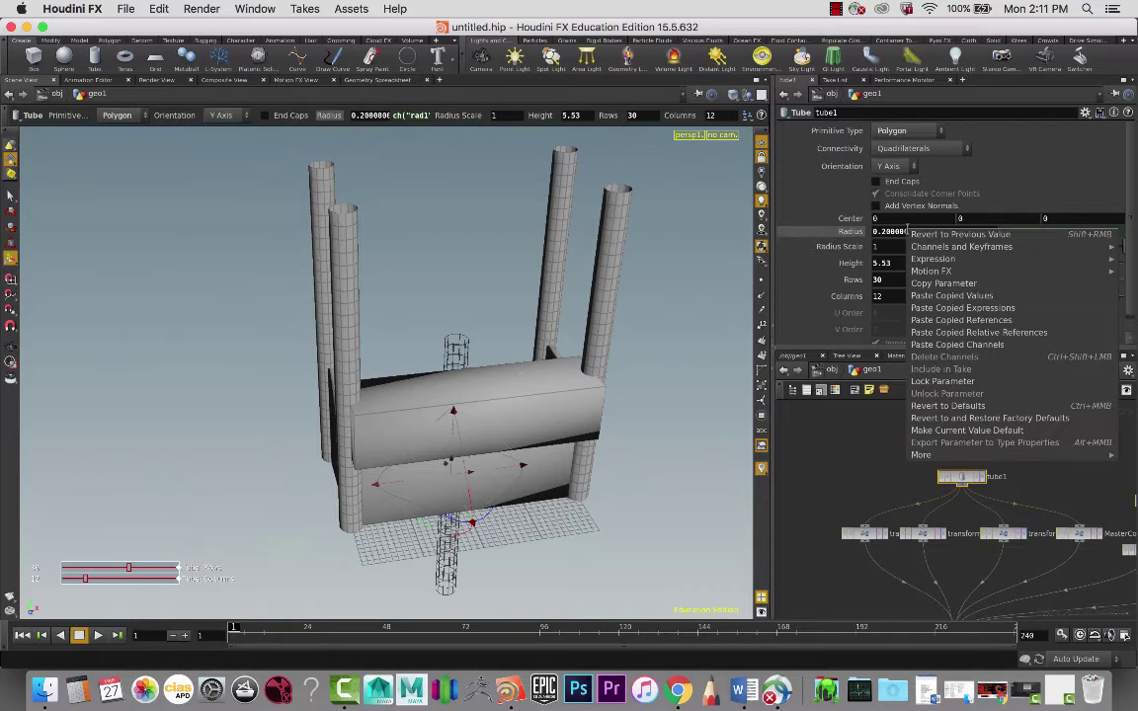
{"action": "left_click", "coordinate": [951, 295]}
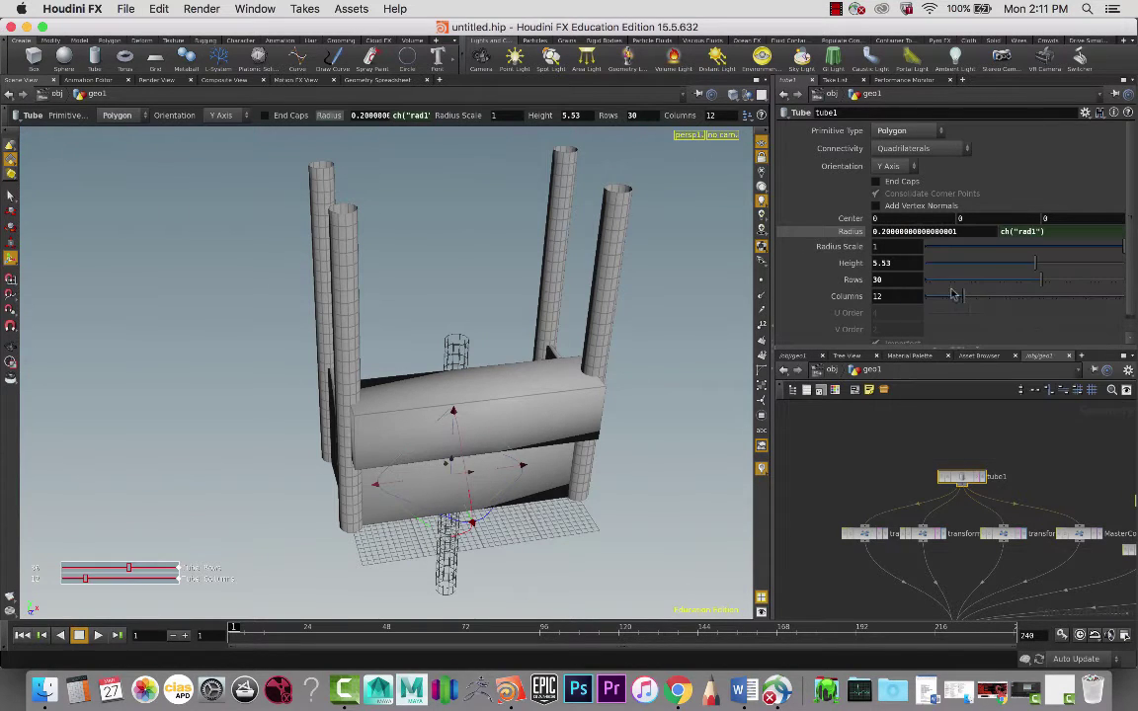
Extend box3's X size expression with a relative reference to tube1's radius: ch("../MasterColumn/tx")*2-(ch("../tube1/rad1"))
{"action": "middle_click_drag", "start_coordinate": [975, 481], "coordinate": [717, 456]}
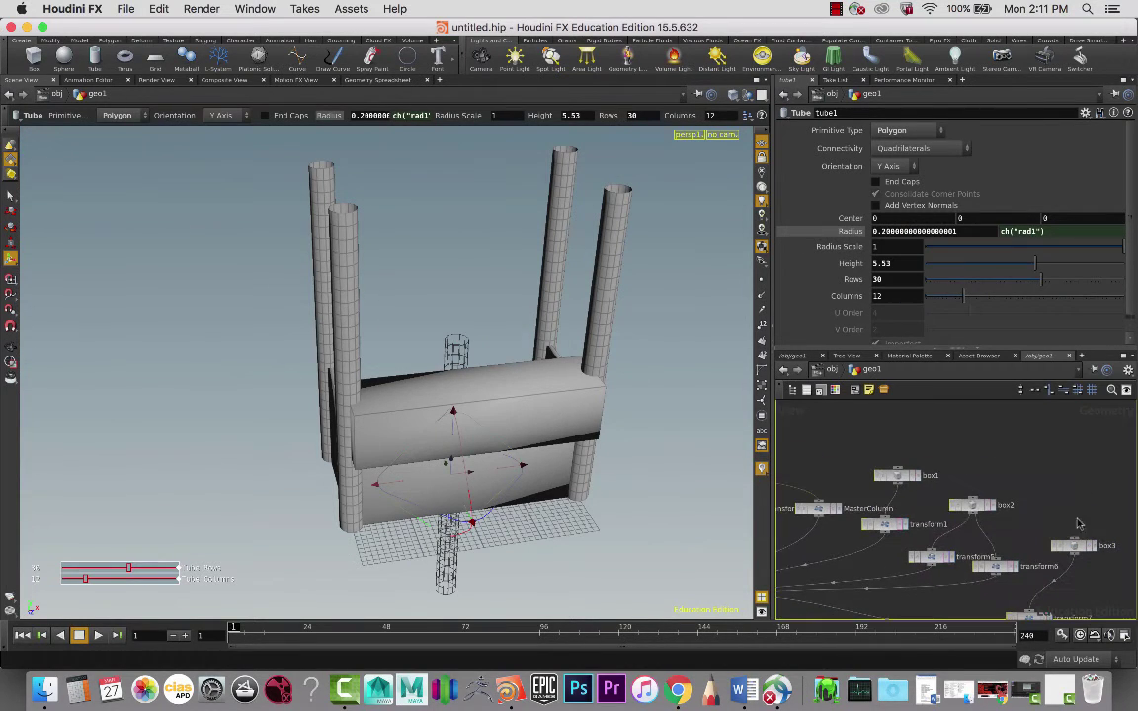
{"action": "middle_click_drag", "start_coordinate": [1077, 499], "coordinate": [1030, 463]}
{"action": "left_click", "coordinate": [1027, 510]}
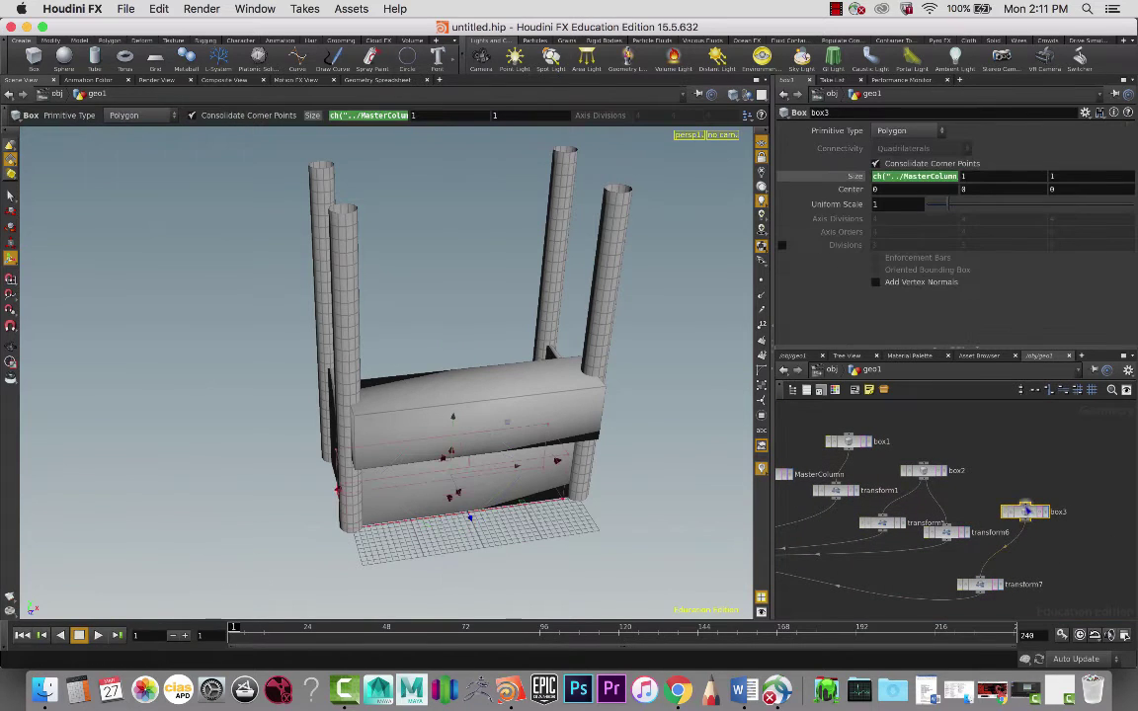
{"action": "left_click", "coordinate": [940, 175]}
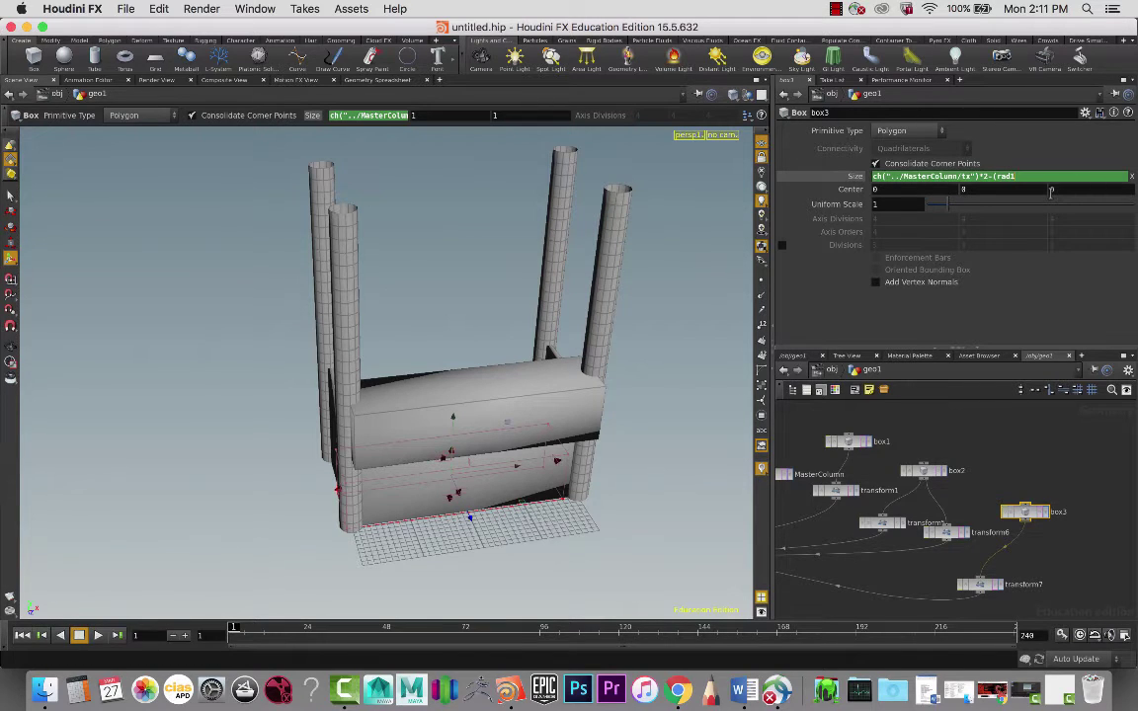
{"action": "key", "text": "BackSpace"}
{"action": "key", "text": "BackSpace"}
{"action": "key", "text": "BackSpace"}
{"action": "key", "text": "BackSpace"}
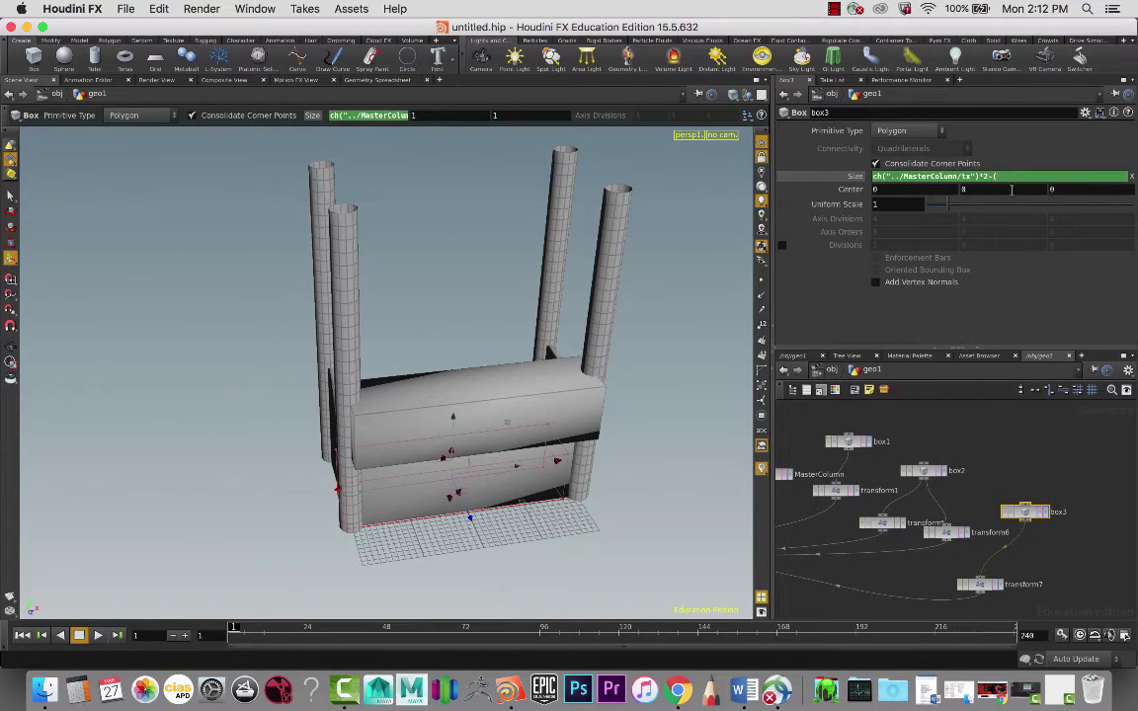
{"action": "right_click", "coordinate": [1003, 175]}
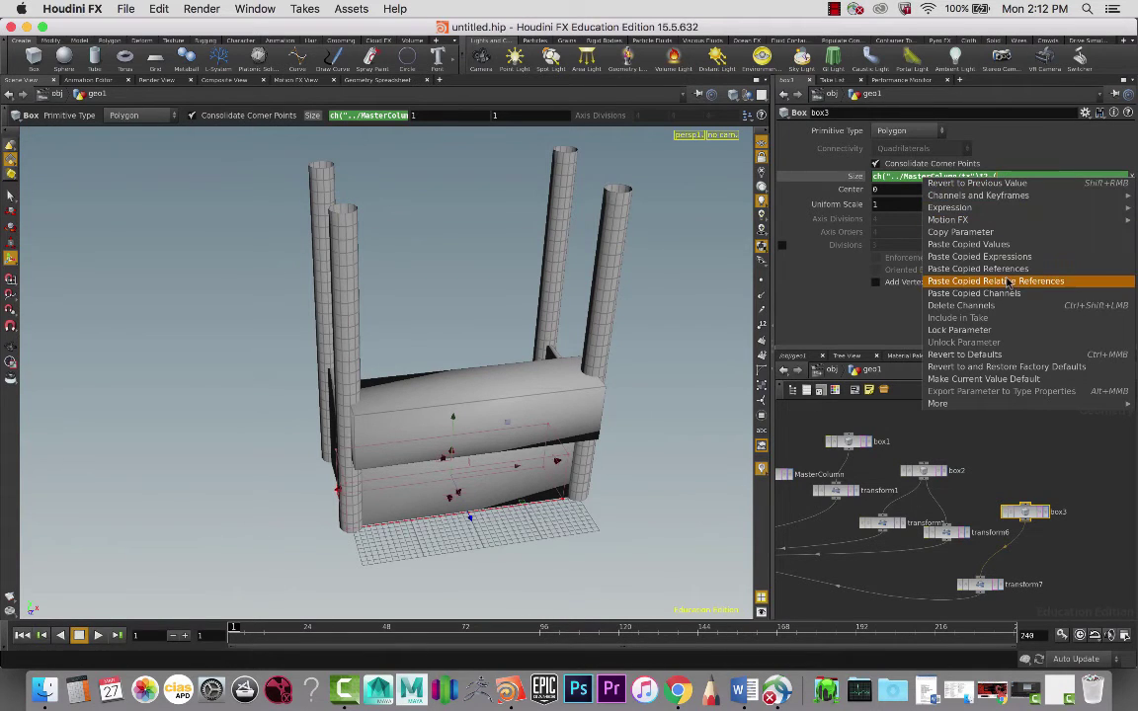
{"action": "left_click", "coordinate": [1008, 283]}
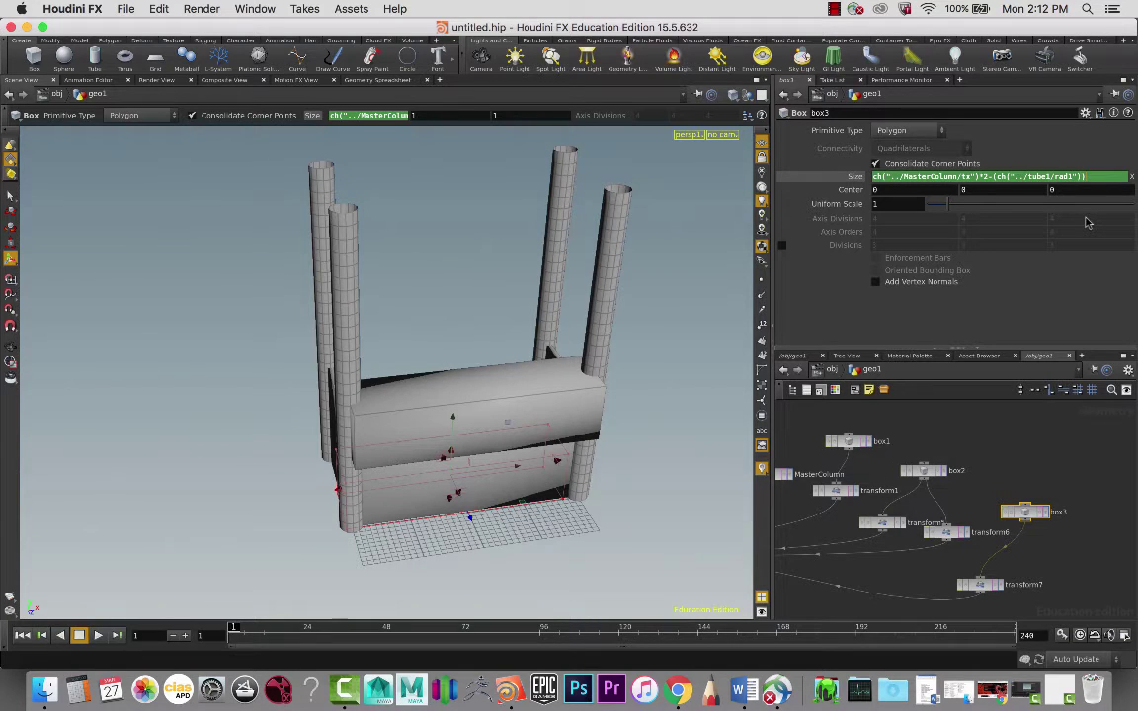
Double the tube radius term in box3's X size expression: ch("../MasterColumn/tx")*2-(ch("../tube1/rad1")*2)
{"action": "key", "text": "Return"}
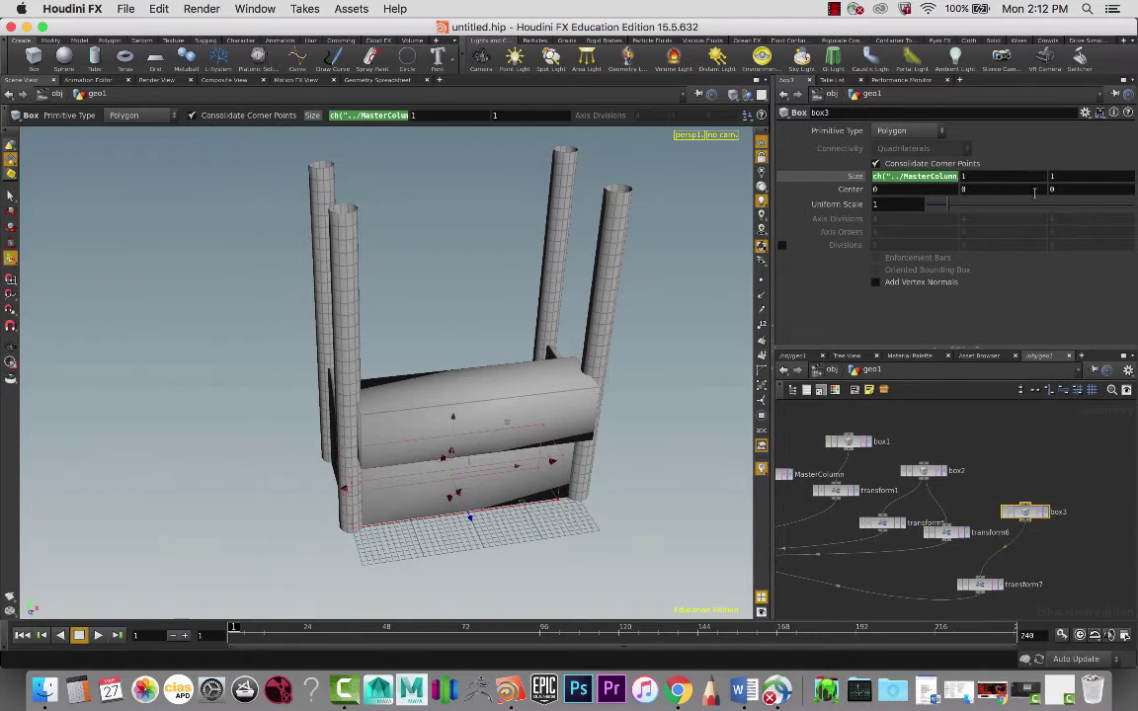
{"action": "left_click", "coordinate": [945, 178]}
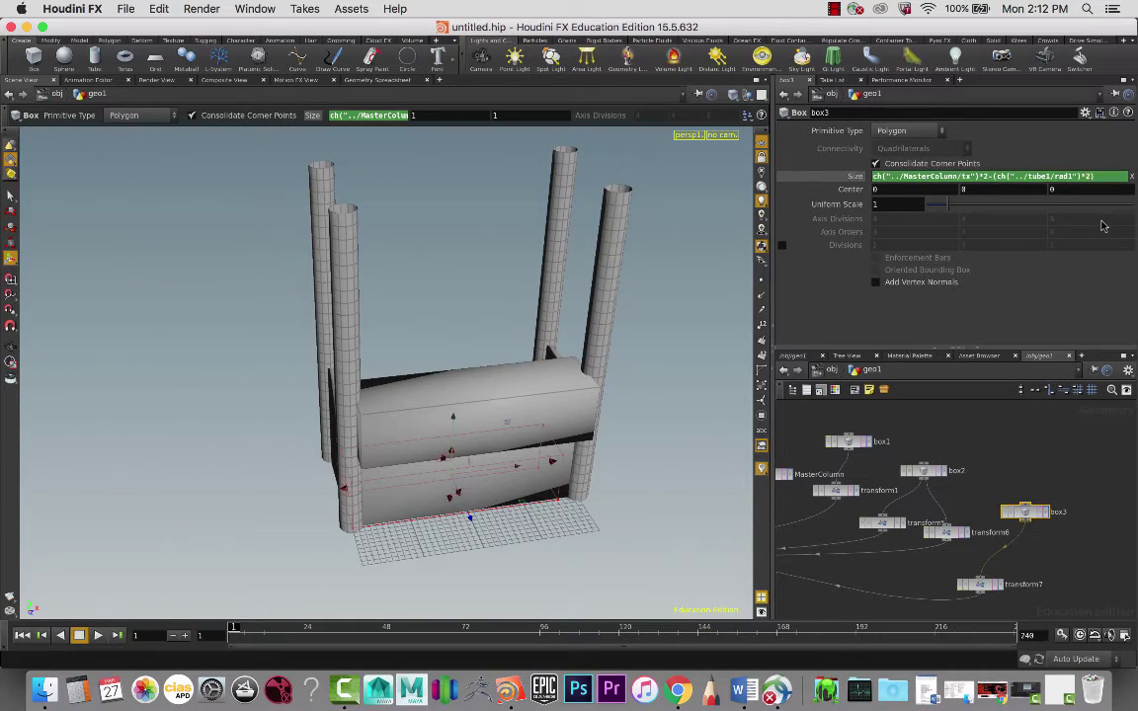
{"action": "key", "text": "Return"}
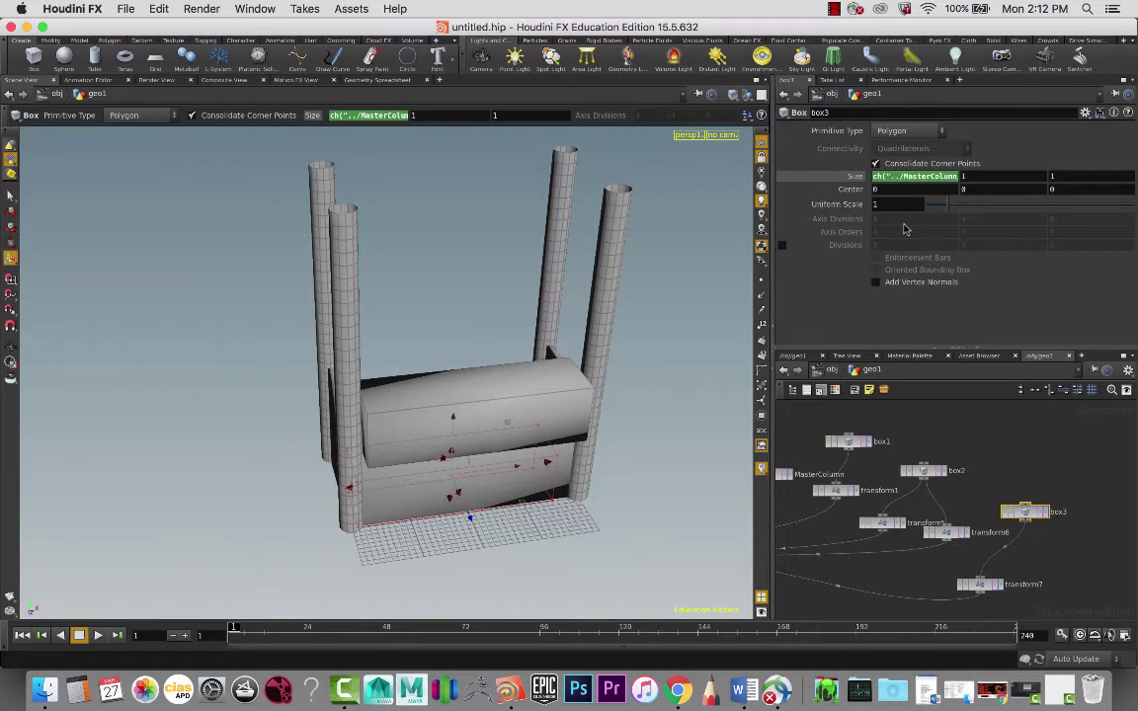
{"action": "key", "text": "Escape"}
{"action": "left_click_drag", "start_coordinate": [630, 414], "coordinate": [678, 412]}
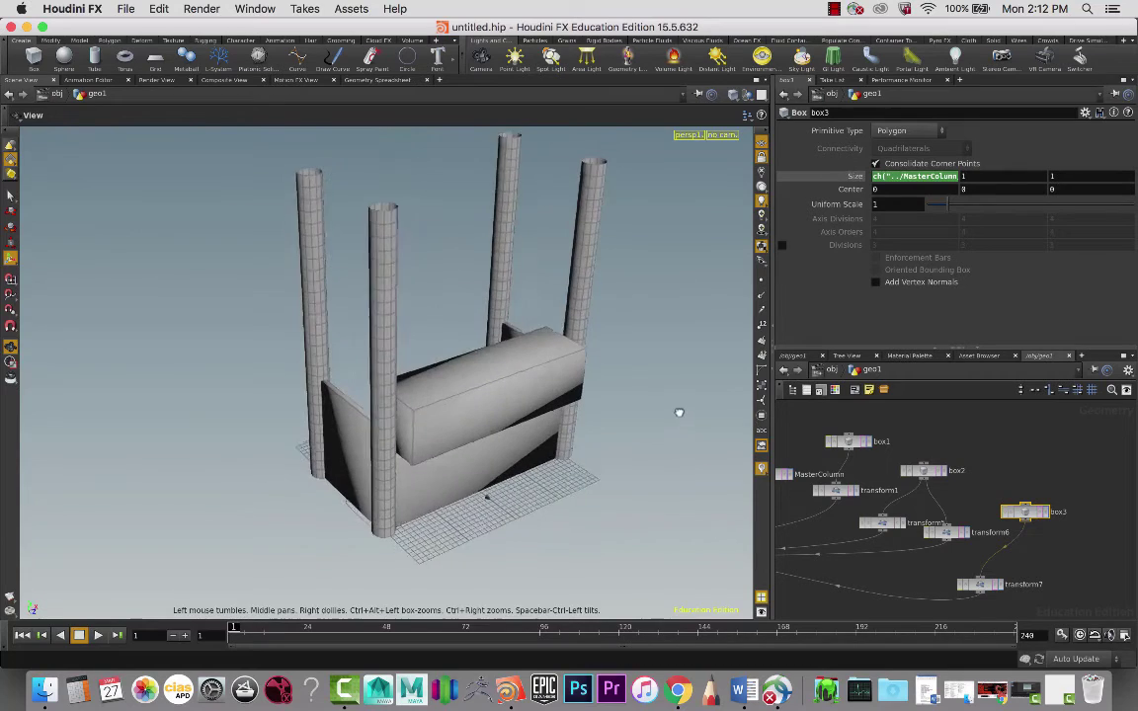
Set box3's Y size to 0.1 to flatten it into a thin slab
{"action": "key", "text": "Return"}
{"action": "left_click", "coordinate": [961, 176]}
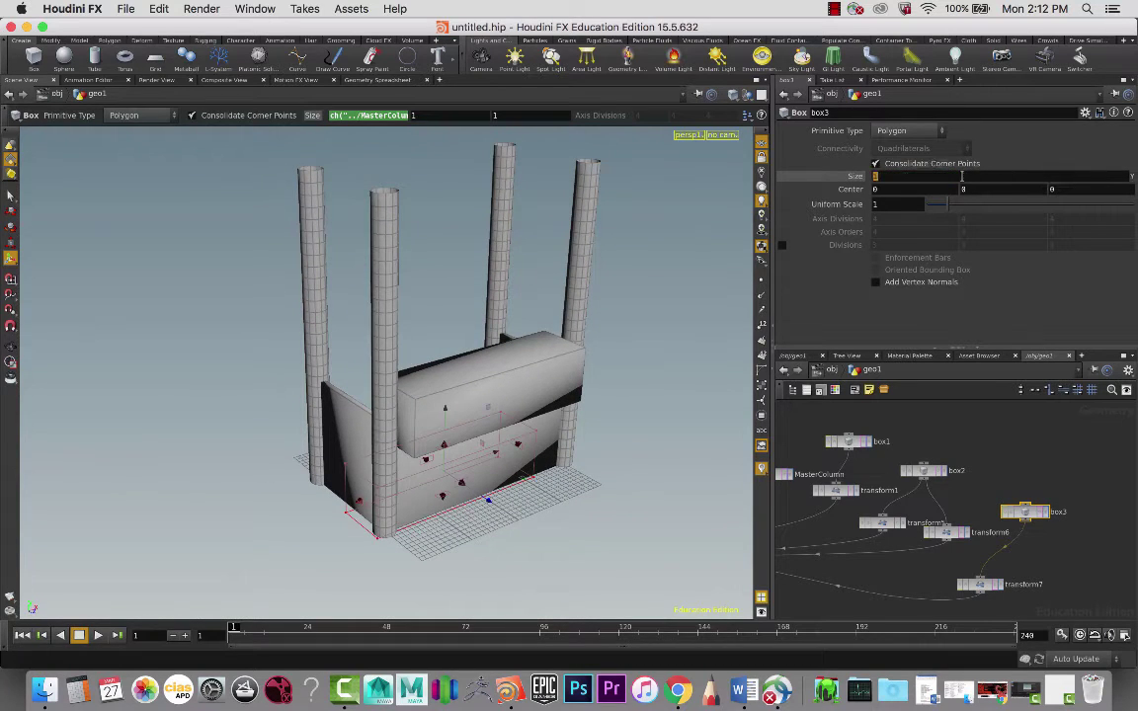
{"action": "type", "text": ".1"}
{"action": "key", "text": "Return"}
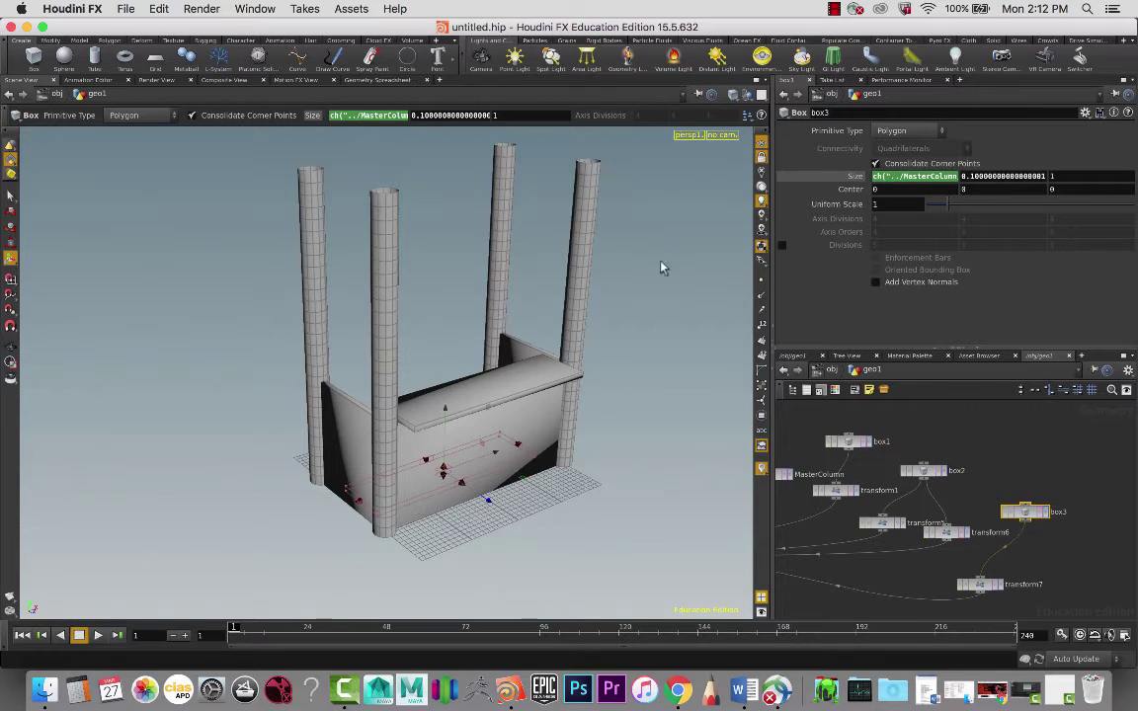
Examine how the thin slab sits between the columns and above the wall from several angles
{"action": "left_click_drag", "start_coordinate": [666, 370], "coordinate": [574, 357]}
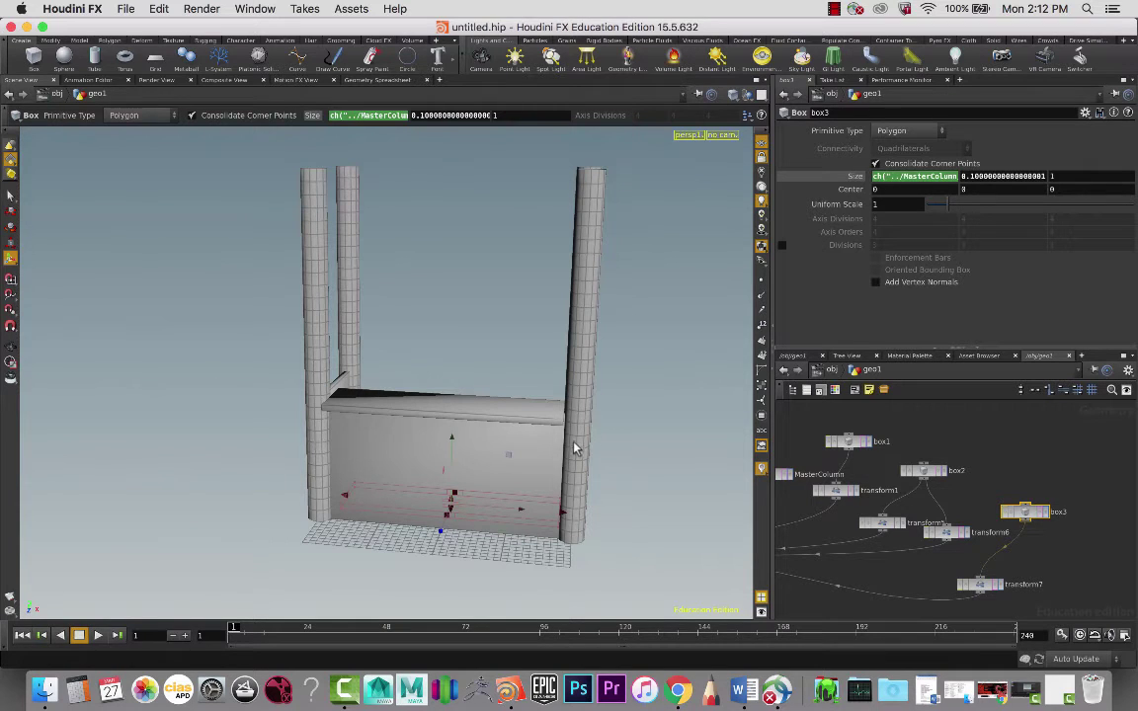
{"action": "key", "text": "s"}
{"action": "key", "text": "Escape"}
{"action": "left_click_drag", "start_coordinate": [612, 442], "coordinate": [528, 379]}
{"action": "scroll", "coordinate": [539, 368], "scroll_direction": "down", "scroll_amount": 5}
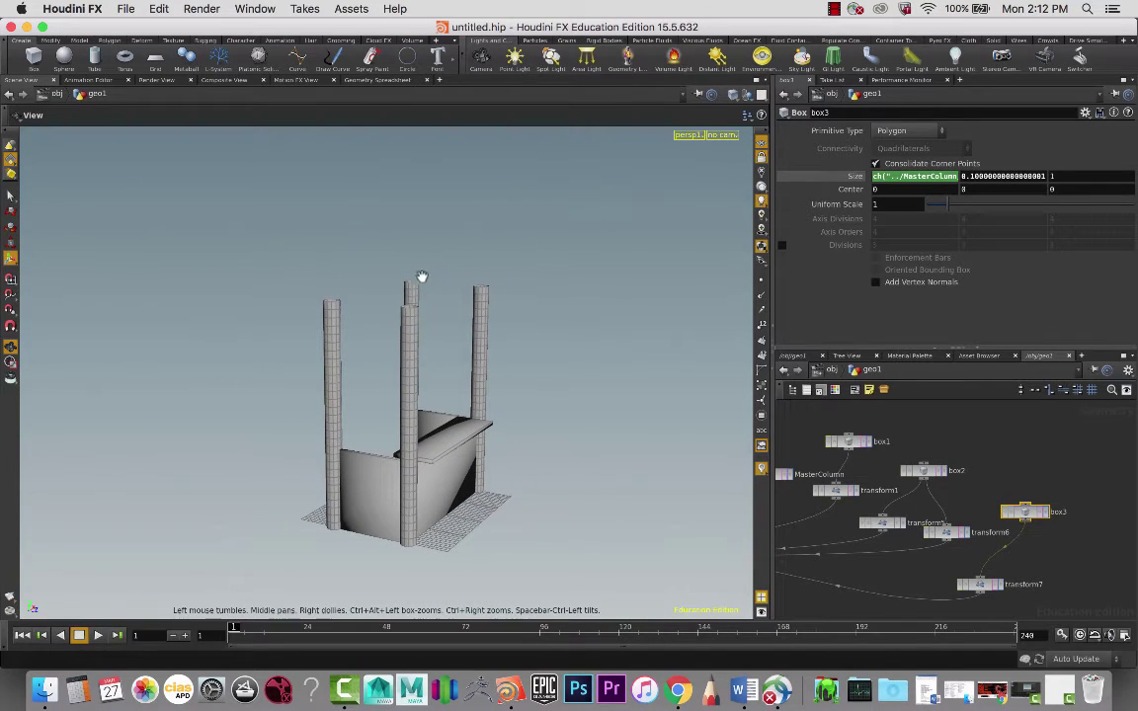
{"action": "key", "text": "Return"}
{"action": "left_click_drag", "start_coordinate": [573, 450], "coordinate": [523, 460]}
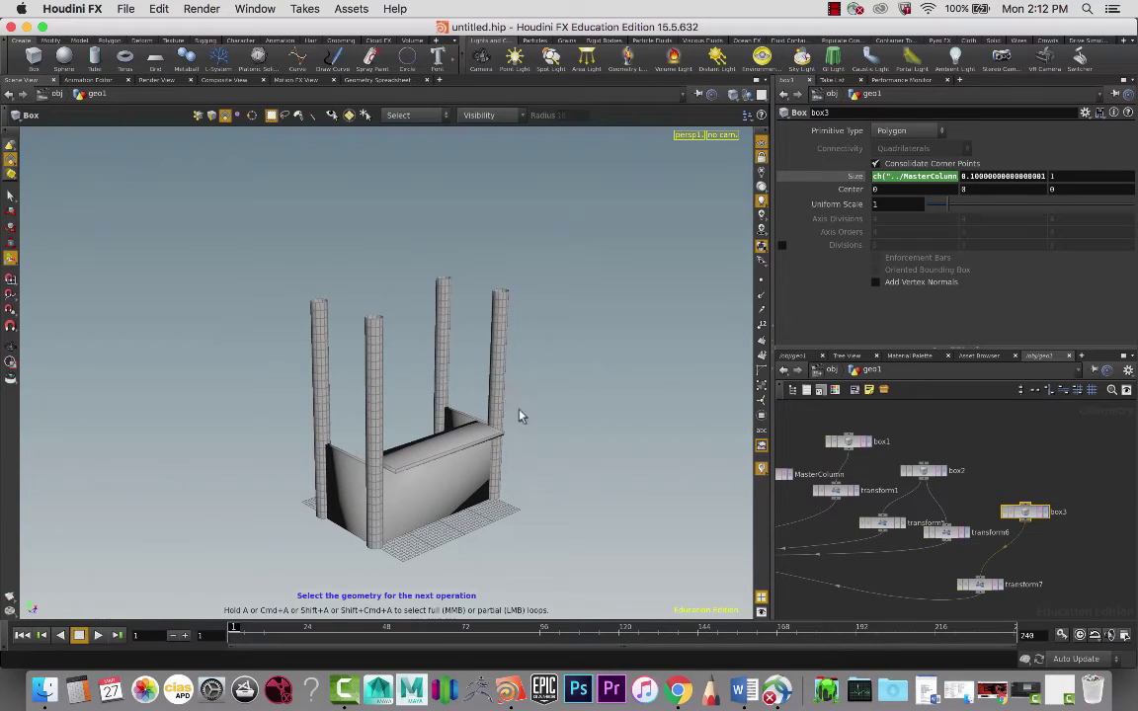
{"action": "key", "text": "Escape"}
{"action": "left_click_drag", "start_coordinate": [432, 338], "coordinate": [488, 325]}
{"action": "key", "text": "Return"}
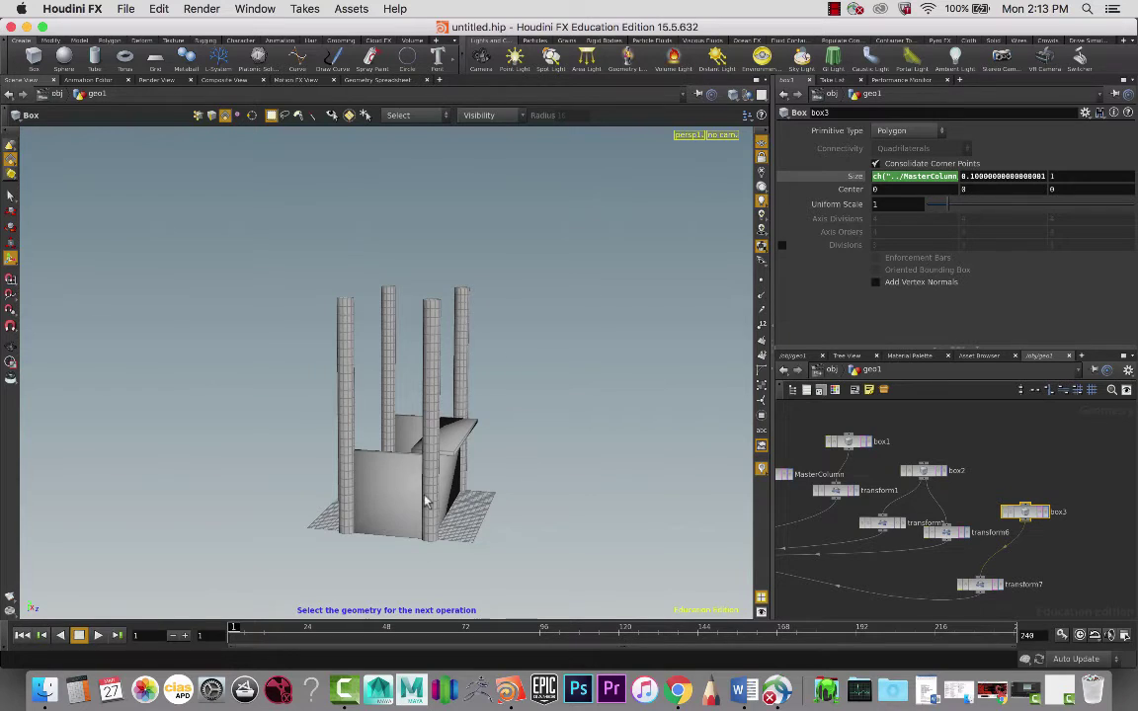
Add a new Box node beside box3, connect it to merge1, and tidy the neighbouring nodes
{"action": "left_click", "coordinate": [1091, 484]}
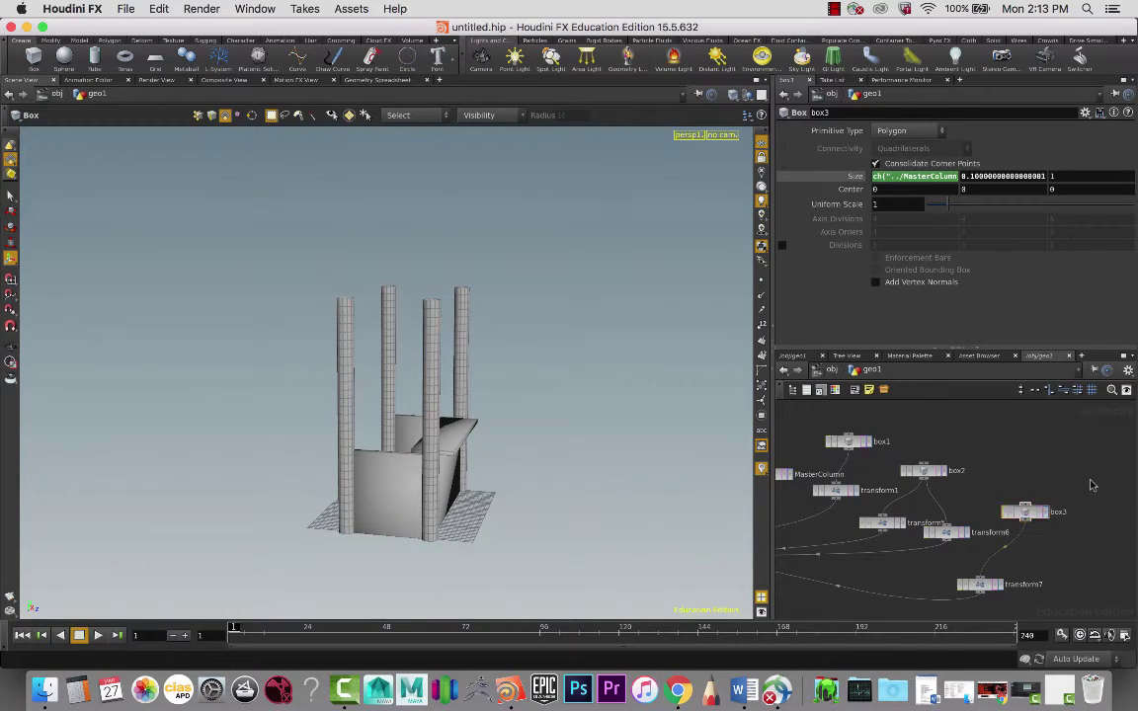
{"action": "middle_click_drag", "start_coordinate": [1091, 484], "coordinate": [1071, 440]}
{"action": "key", "text": "Tab"}
{"action": "type", "text": "box"}
{"action": "key", "text": "Escape"}
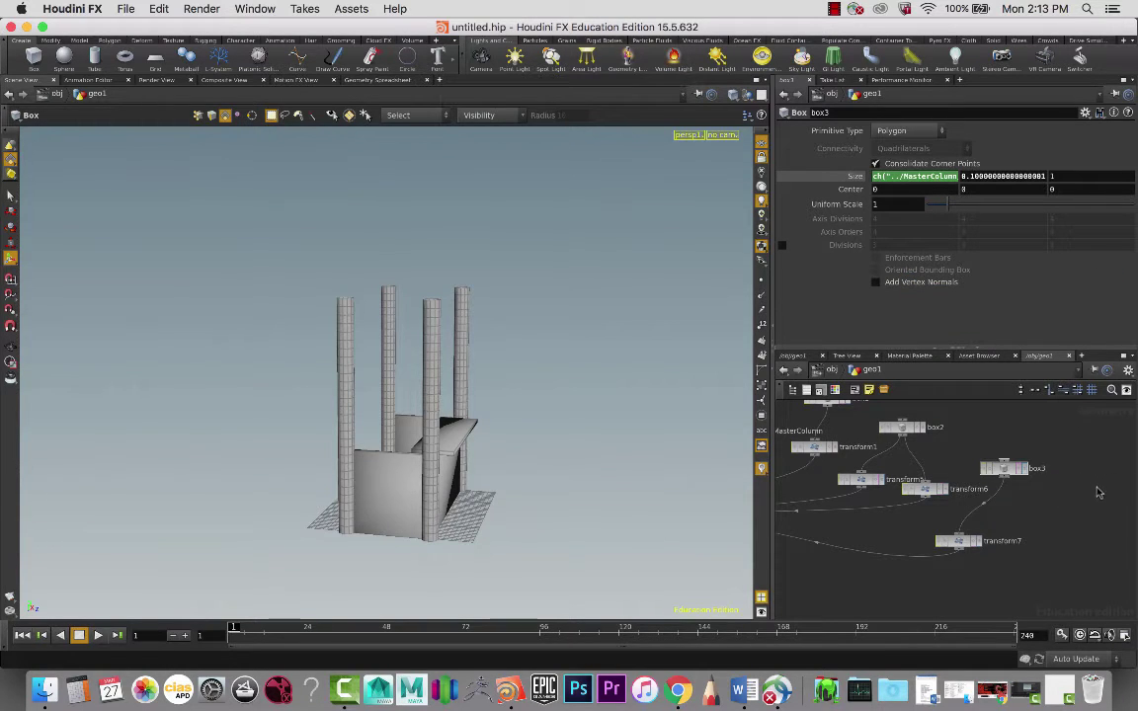
{"action": "left_click", "coordinate": [1093, 491]}
{"action": "middle_click_drag", "start_coordinate": [1085, 519], "coordinate": [1089, 491]}
{"action": "scroll", "coordinate": [1090, 497], "scroll_direction": "down", "scroll_amount": 5}
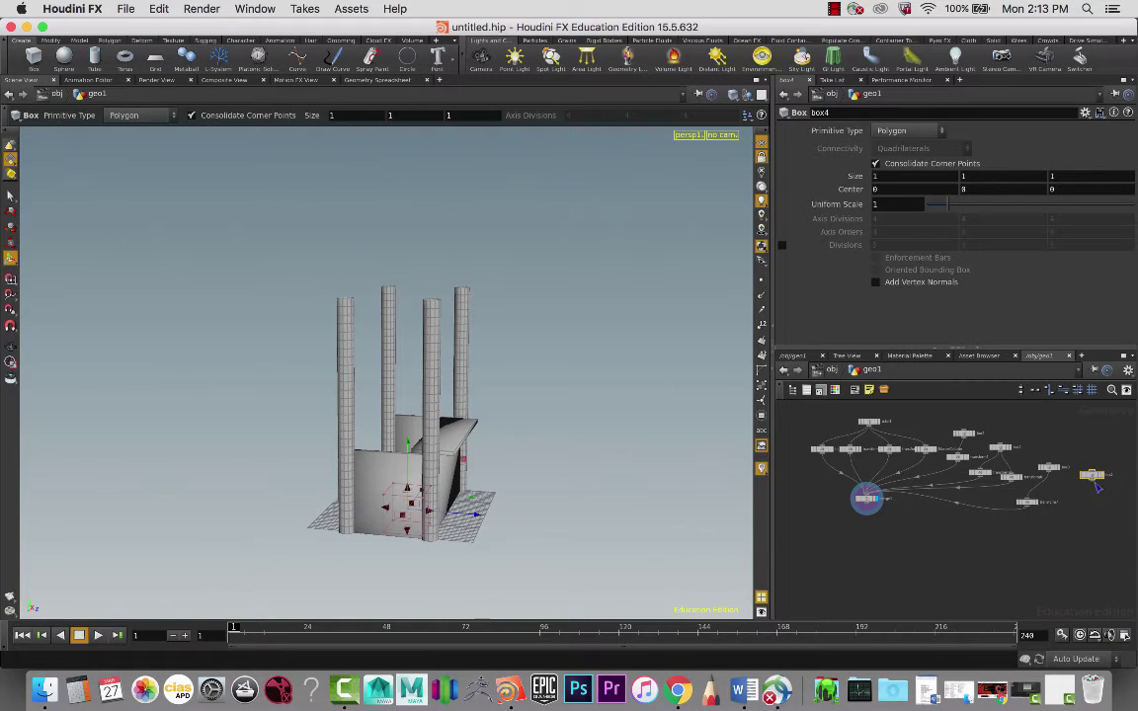
{"action": "left_click", "coordinate": [872, 501]}
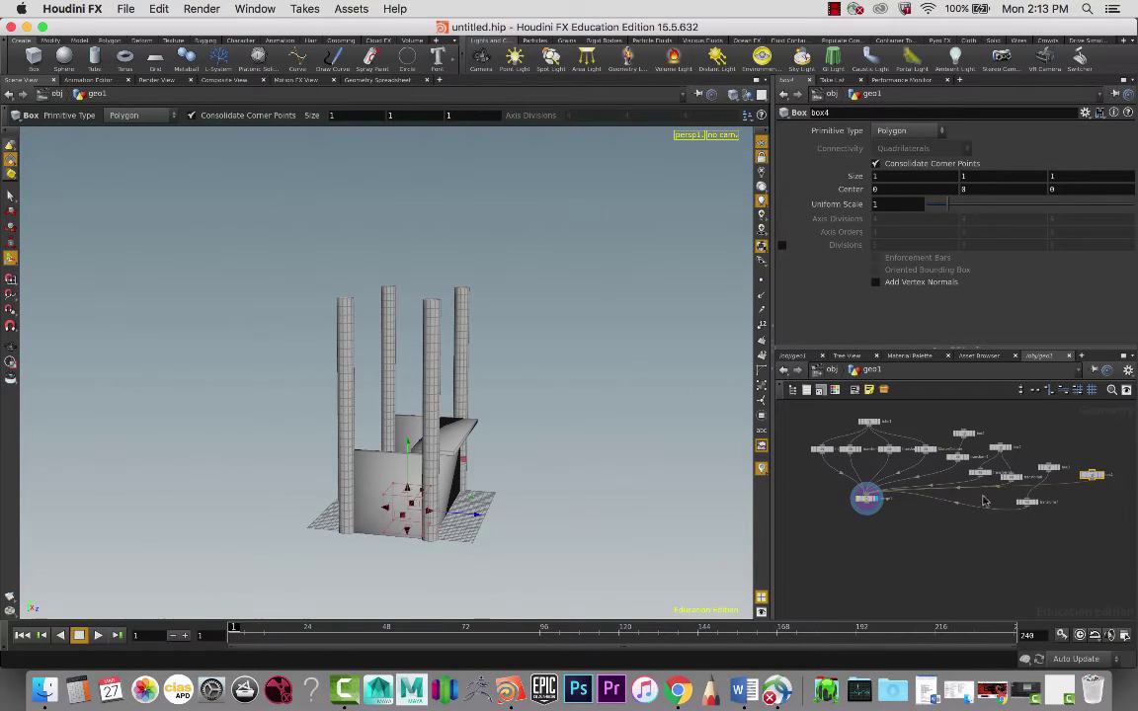
{"action": "left_click_drag", "start_coordinate": [1096, 479], "coordinate": [1041, 495]}
{"action": "left_click", "coordinate": [1033, 493]}
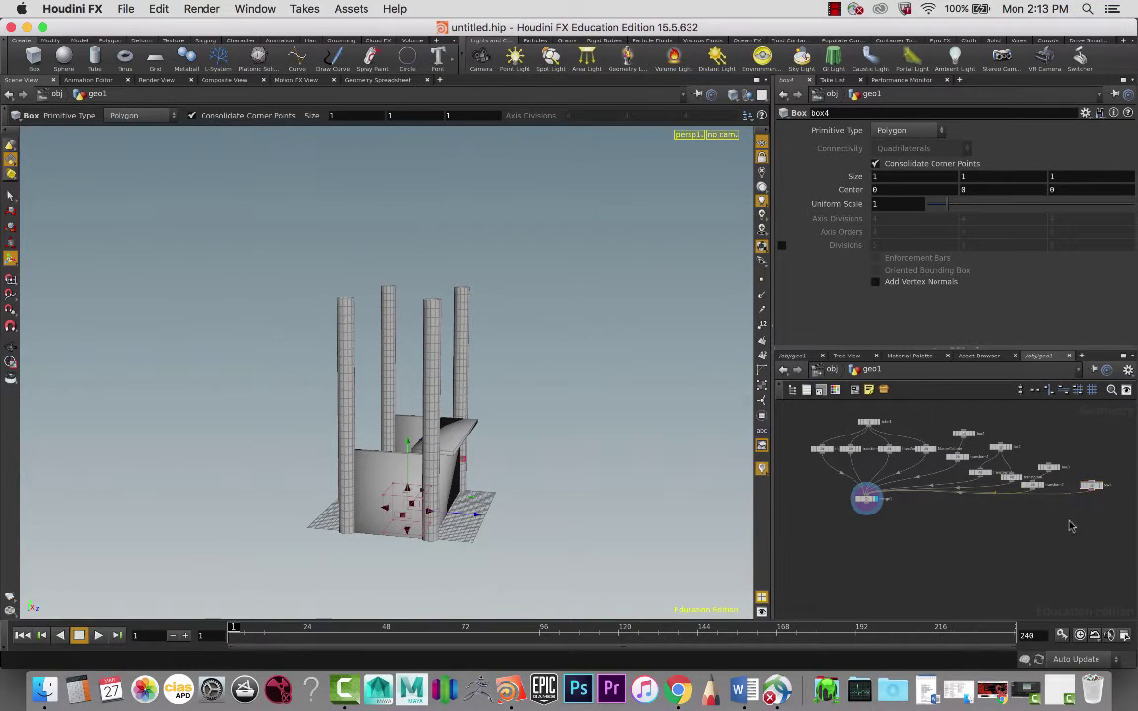
Insert a Transform node between box4 and merge1
{"action": "key", "text": "Tab"}
{"action": "type", "text": "tr"}
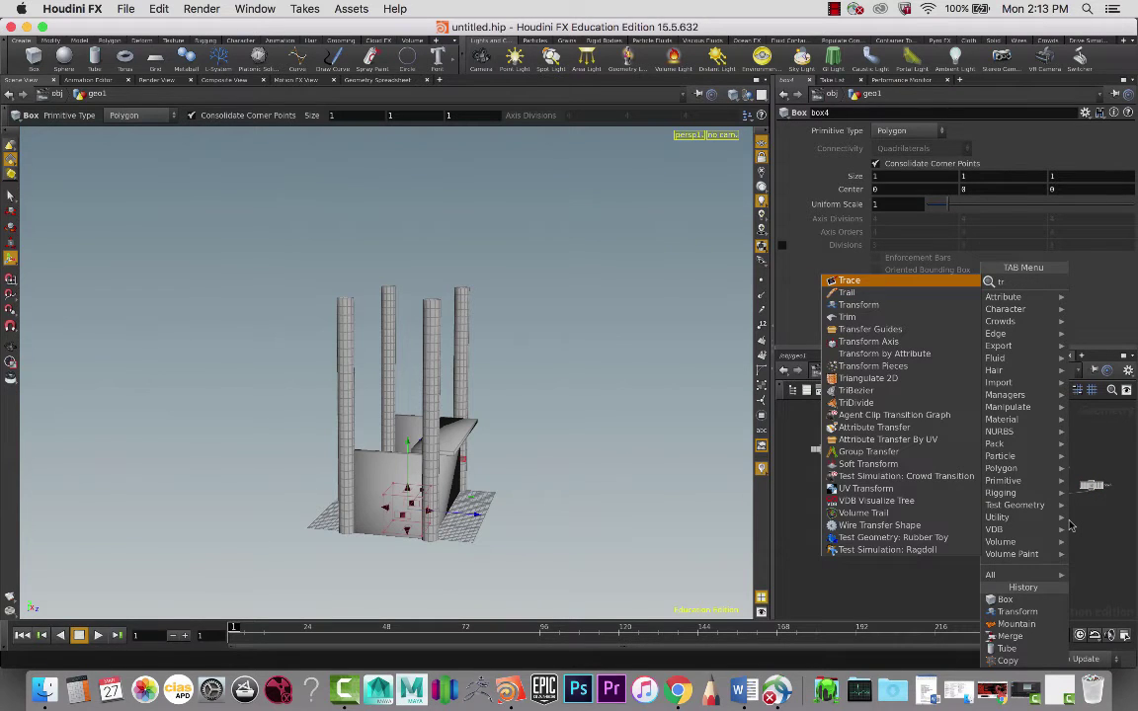
{"action": "key", "text": "Down"}
{"action": "key", "text": "Down"}
{"action": "key", "text": "Return"}
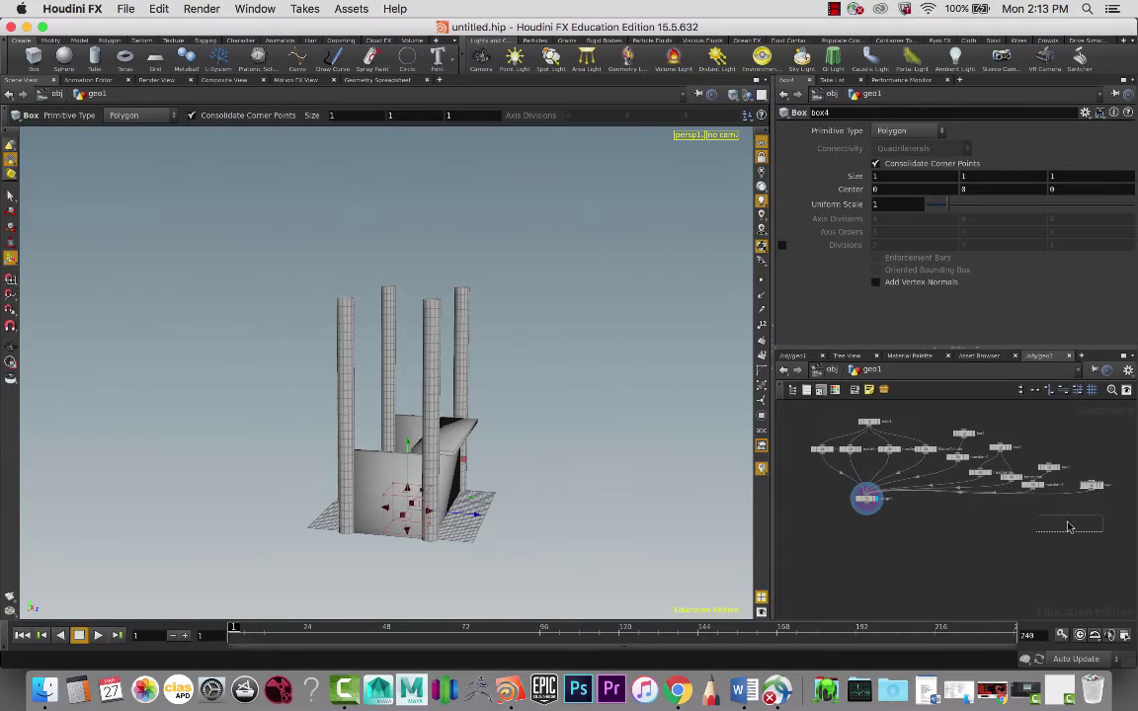
{"action": "left_click", "coordinate": [1064, 502]}
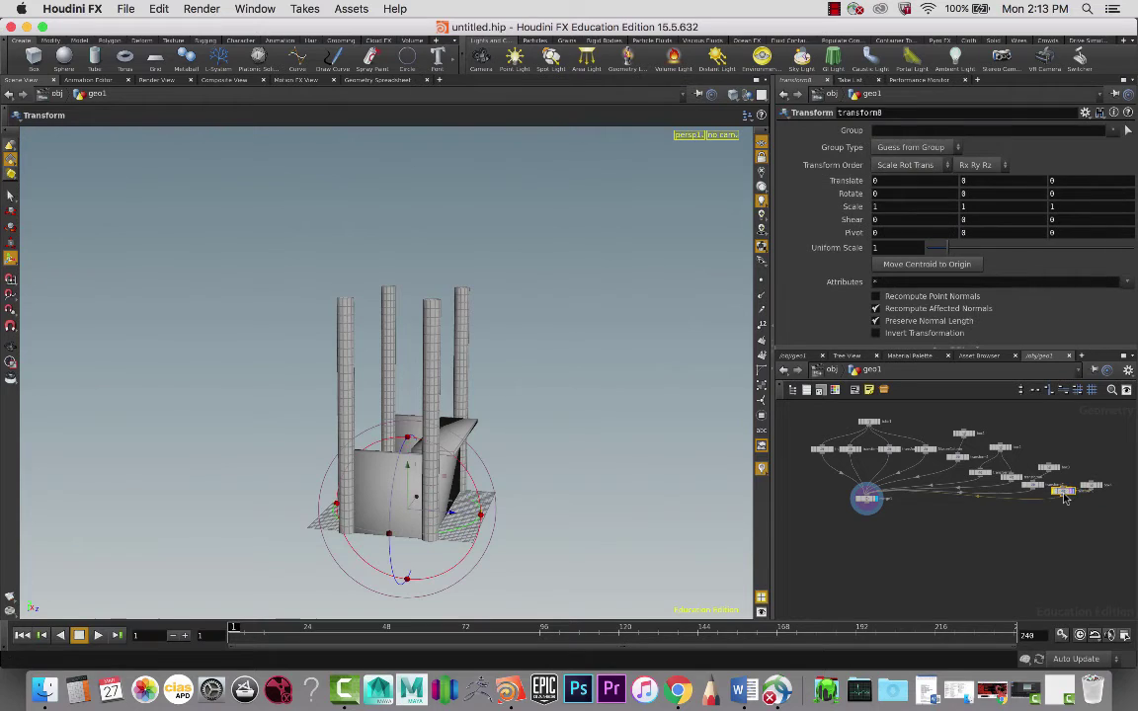
Lay out the node network automatically and move tube1 closer above its transform nodes
{"action": "key", "text": "l"}
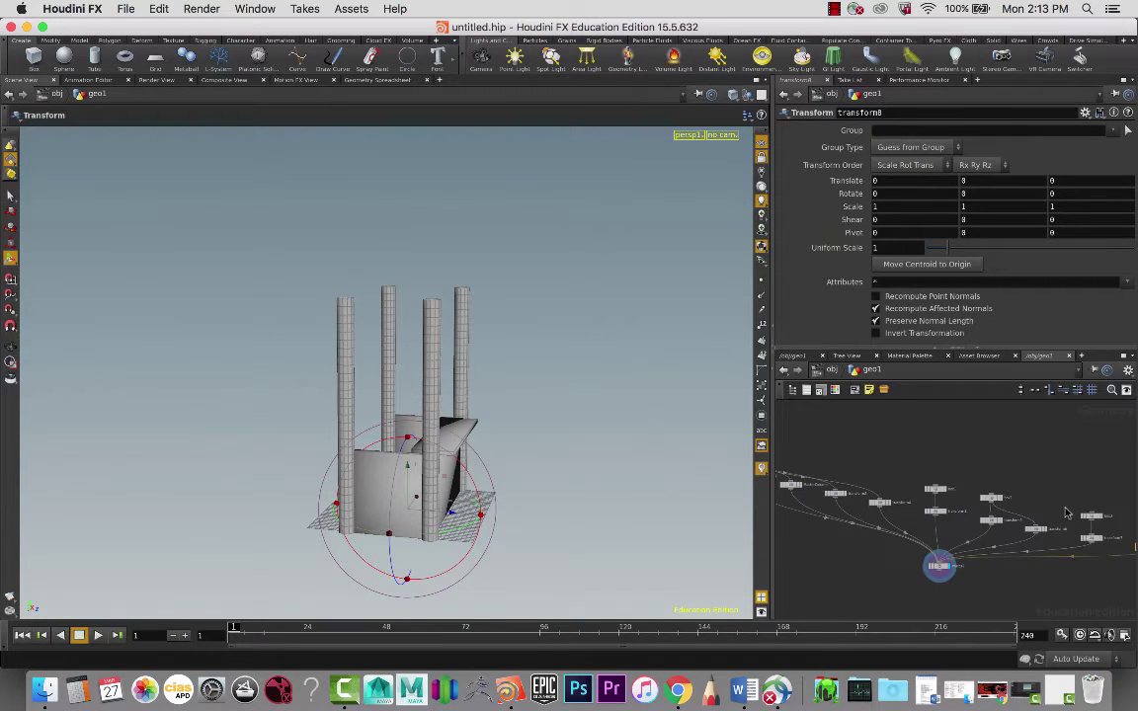
{"action": "mouse_move", "coordinate": [1011, 449]}
{"action": "middle_mouse_down"}
{"action": "mouse_move", "coordinate": [955, 459]}
{"action": "mouse_move", "coordinate": [1017, 433]}
{"action": "middle_mouse_up"}
{"action": "scroll", "coordinate": [955, 459], "scroll_direction": "down", "scroll_amount": 5}
{"action": "scroll", "coordinate": [955, 459], "scroll_direction": "up", "scroll_amount": 3}
{"action": "scroll", "coordinate": [954, 460], "scroll_direction": "up", "scroll_amount": 2}
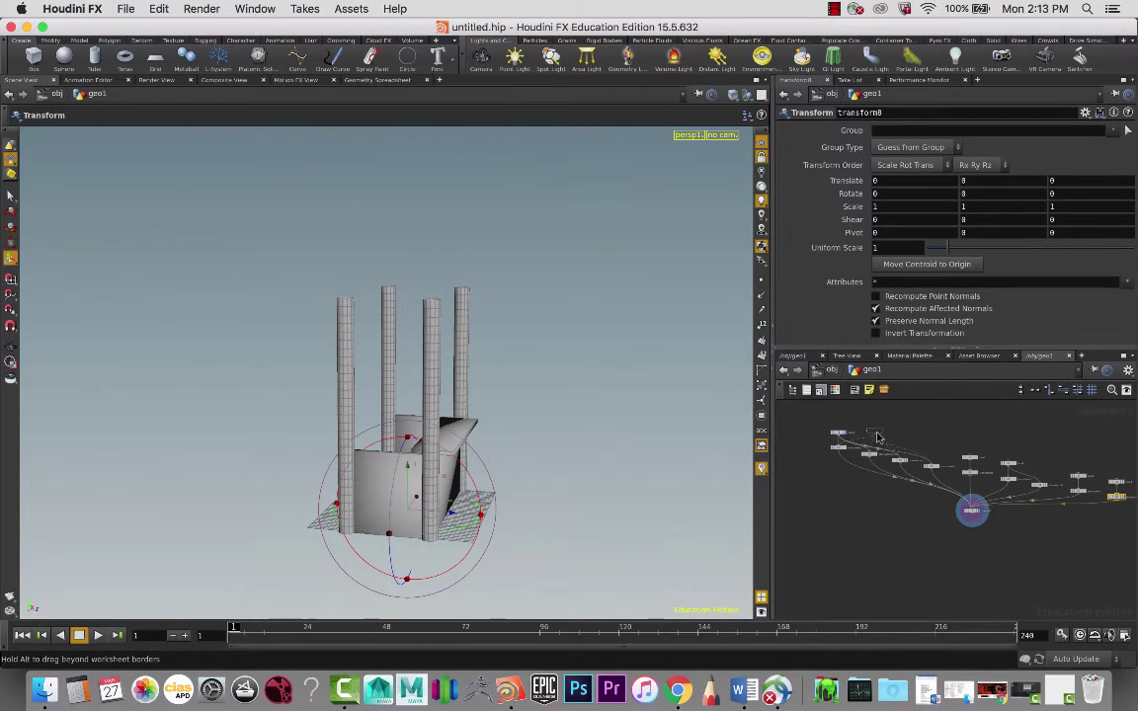
{"action": "left_click_drag", "start_coordinate": [842, 437], "coordinate": [878, 435]}
{"action": "scroll", "coordinate": [992, 444], "scroll_direction": "up", "scroll_amount": 5}
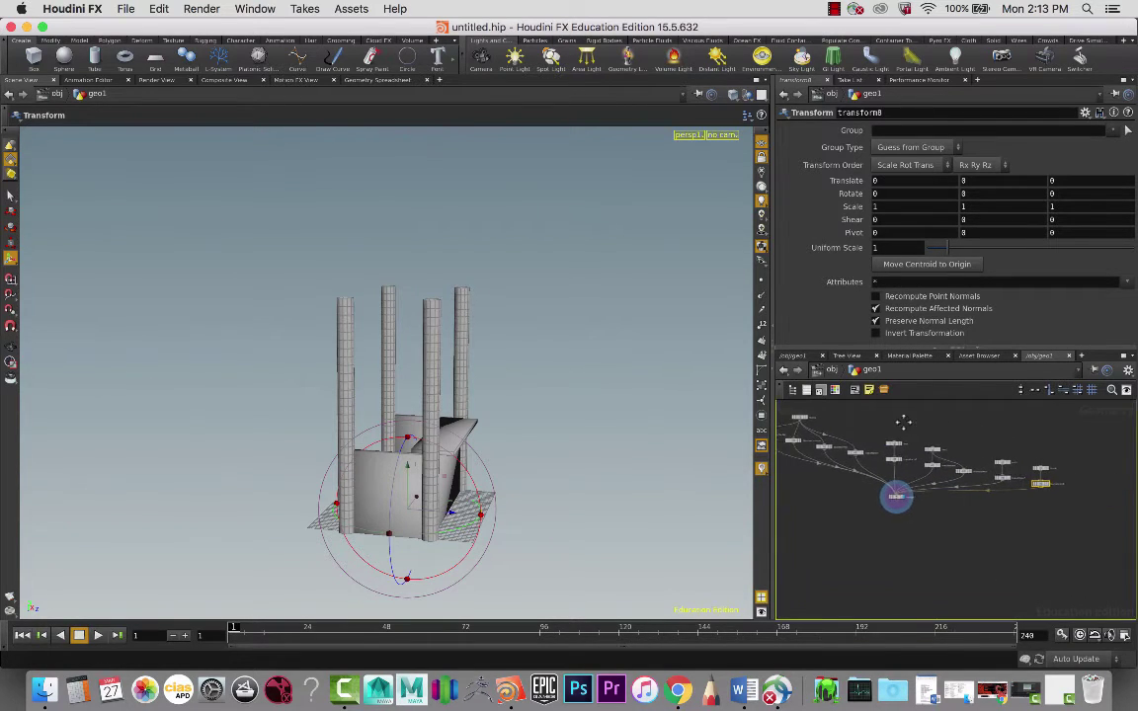
{"action": "scroll", "coordinate": [1053, 494], "scroll_direction": "up", "scroll_amount": 2}
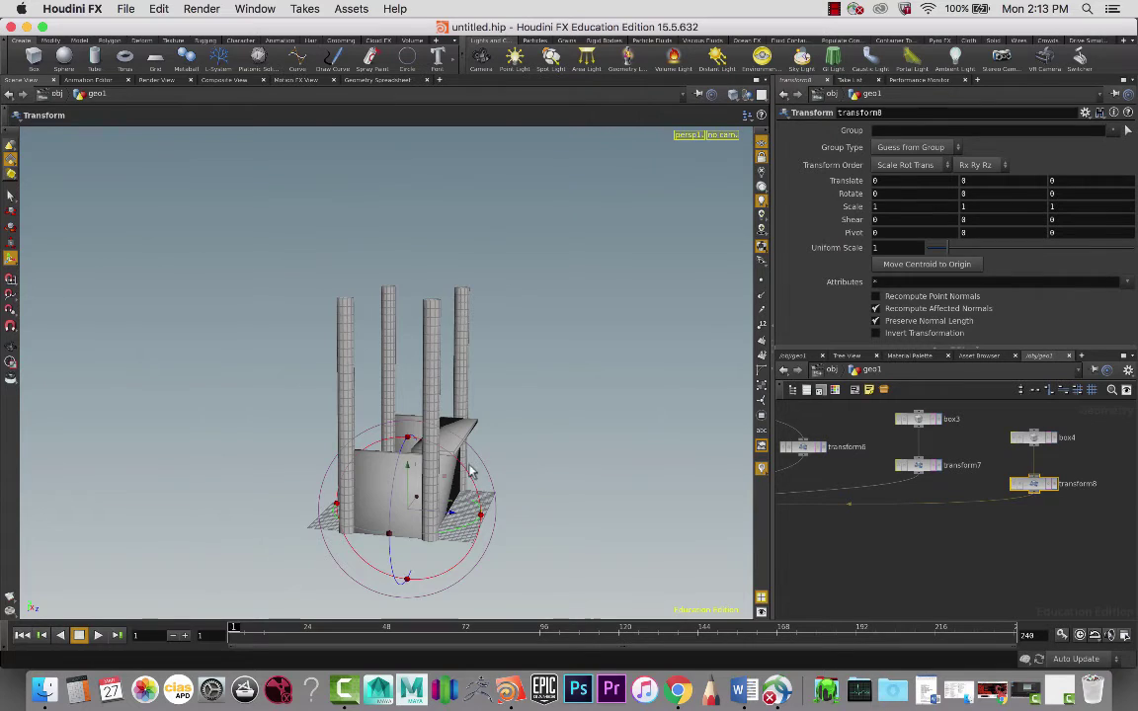
Examine the new box inside the column structure from several angles and check the node network
{"action": "key", "text": "Escape"}
{"action": "left_click_drag", "start_coordinate": [554, 457], "coordinate": [523, 434]}
{"action": "key", "text": "Return"}
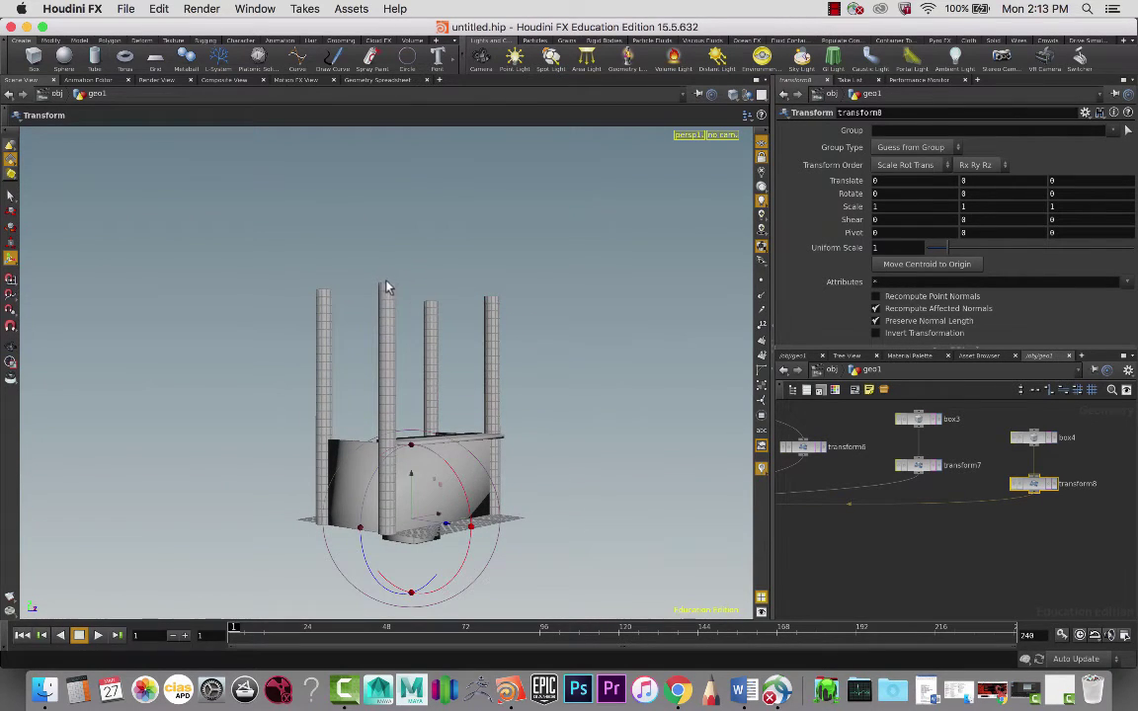
{"action": "key", "text": "Escape"}
{"action": "left_click_drag", "start_coordinate": [648, 406], "coordinate": [827, 474]}
{"action": "key", "text": "Return"}
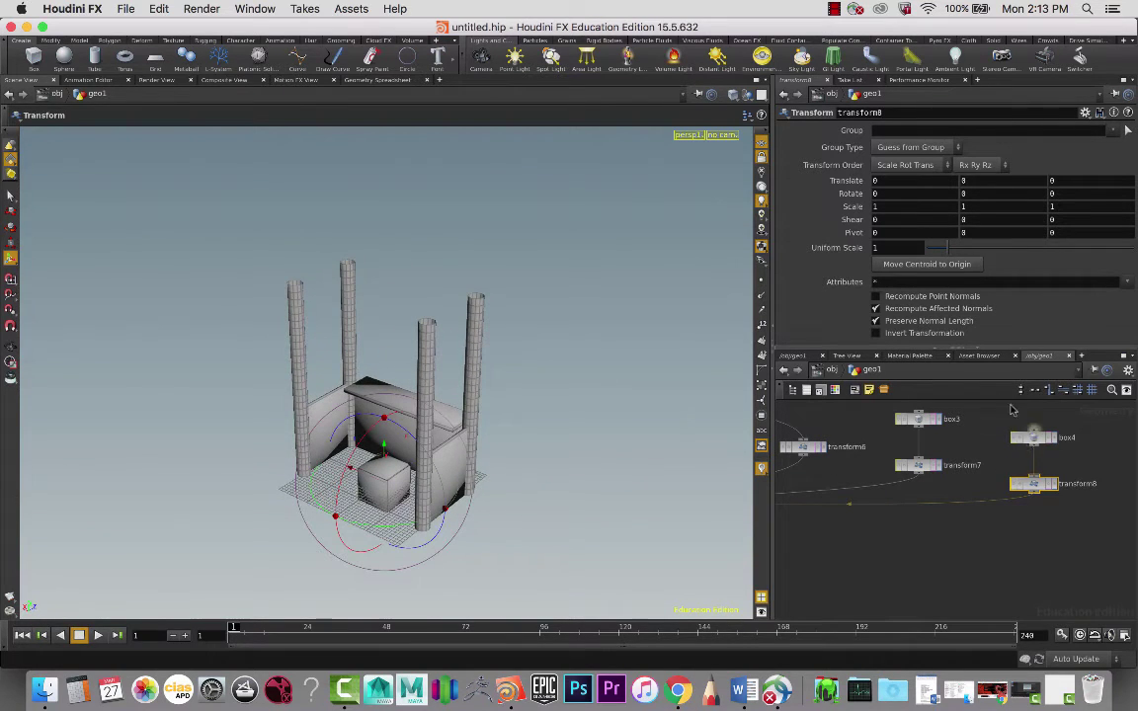
{"action": "middle_click_drag", "start_coordinate": [977, 456], "coordinate": [1029, 499]}
{"action": "scroll", "coordinate": [1026, 497], "scroll_direction": "down", "scroll_amount": 5}
{"action": "scroll", "coordinate": [1021, 497], "scroll_direction": "up", "scroll_amount": 1}
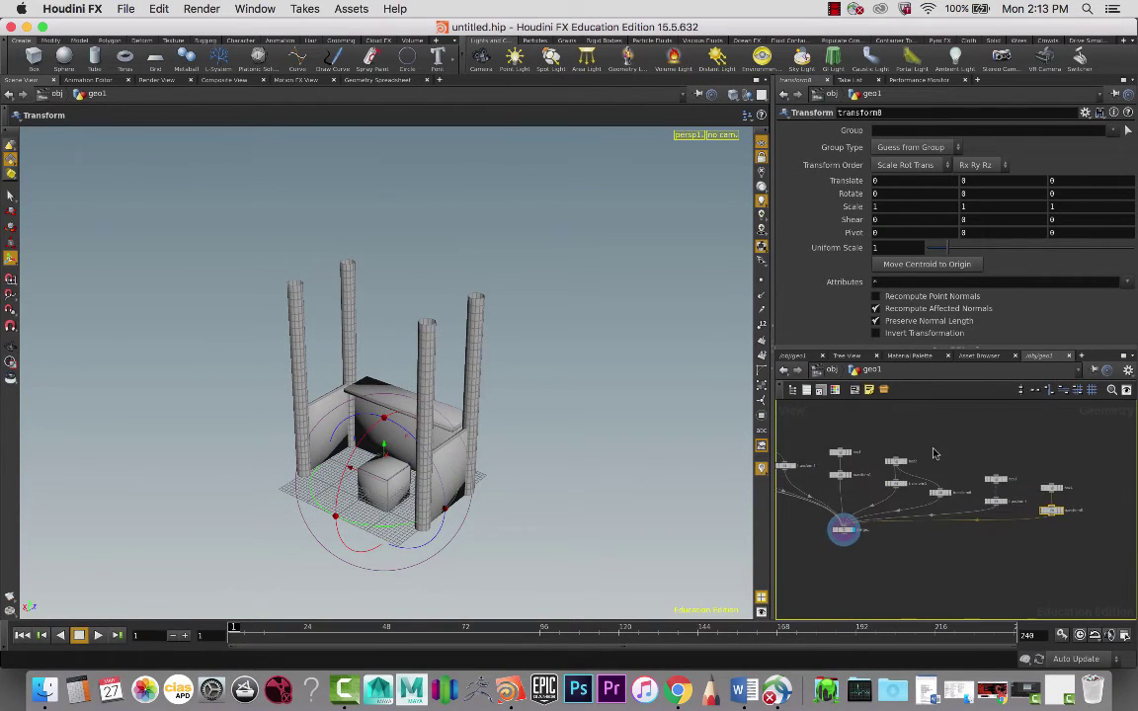
{"action": "middle_click_drag", "start_coordinate": [936, 452], "coordinate": [1079, 455]}
Copy tube1's height parameter for use as a reference
{"action": "left_click", "coordinate": [842, 419]}
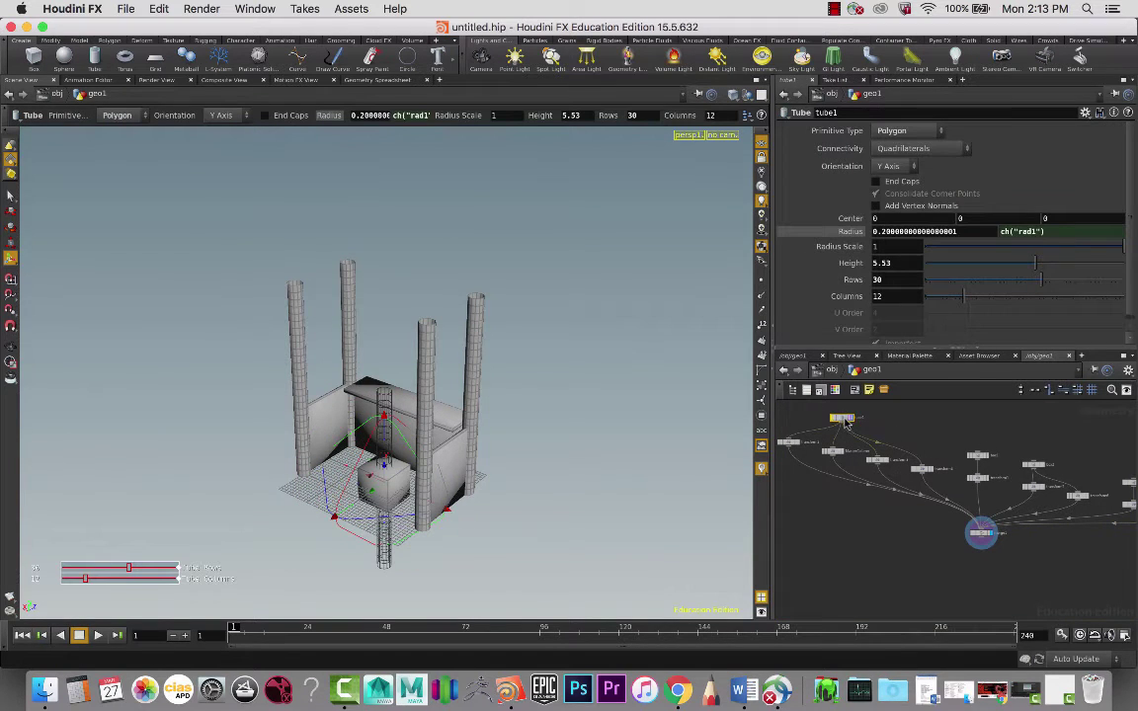
{"action": "right_click", "coordinate": [896, 263]}
{"action": "left_click", "coordinate": [830, 265]}
{"action": "right_click", "coordinate": [896, 264]}
{"action": "key", "text": "Escape"}
{"action": "right_click", "coordinate": [898, 259]}
{"action": "mouse_move", "coordinate": [929, 295]}
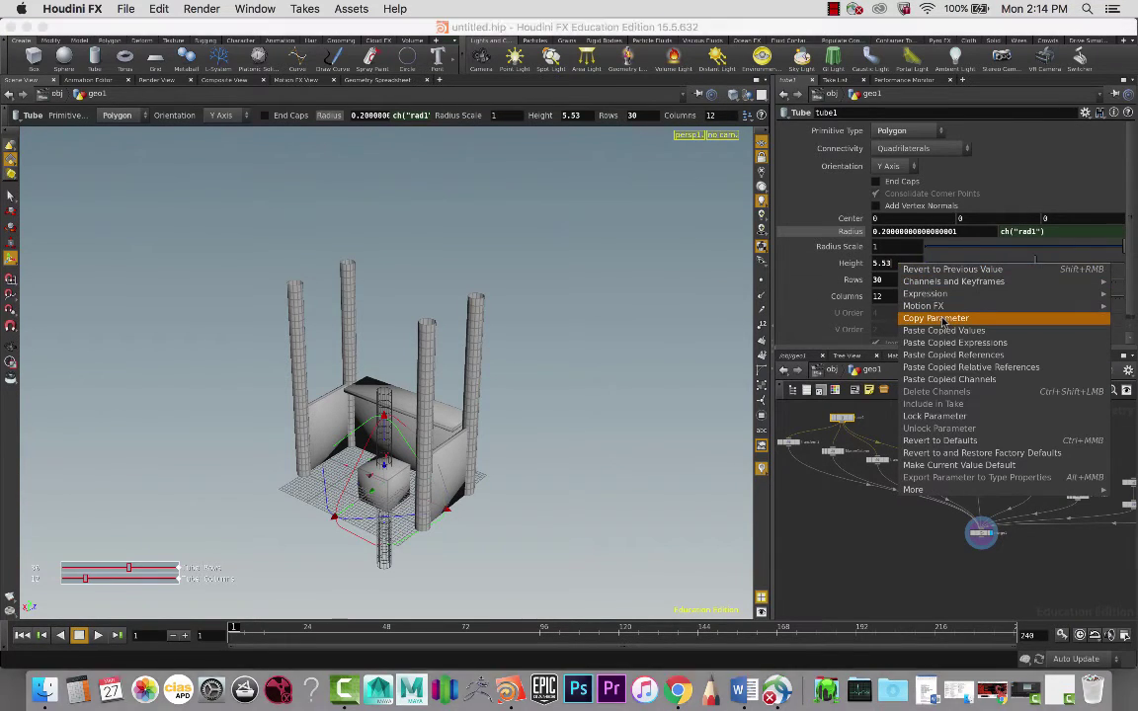
{"action": "left_click", "coordinate": [940, 319]}
Link transform8's Y translation to tube1's height with a relative reference: ch("../tube1/height")
{"action": "middle_click_drag", "start_coordinate": [1075, 435], "coordinate": [965, 420]}
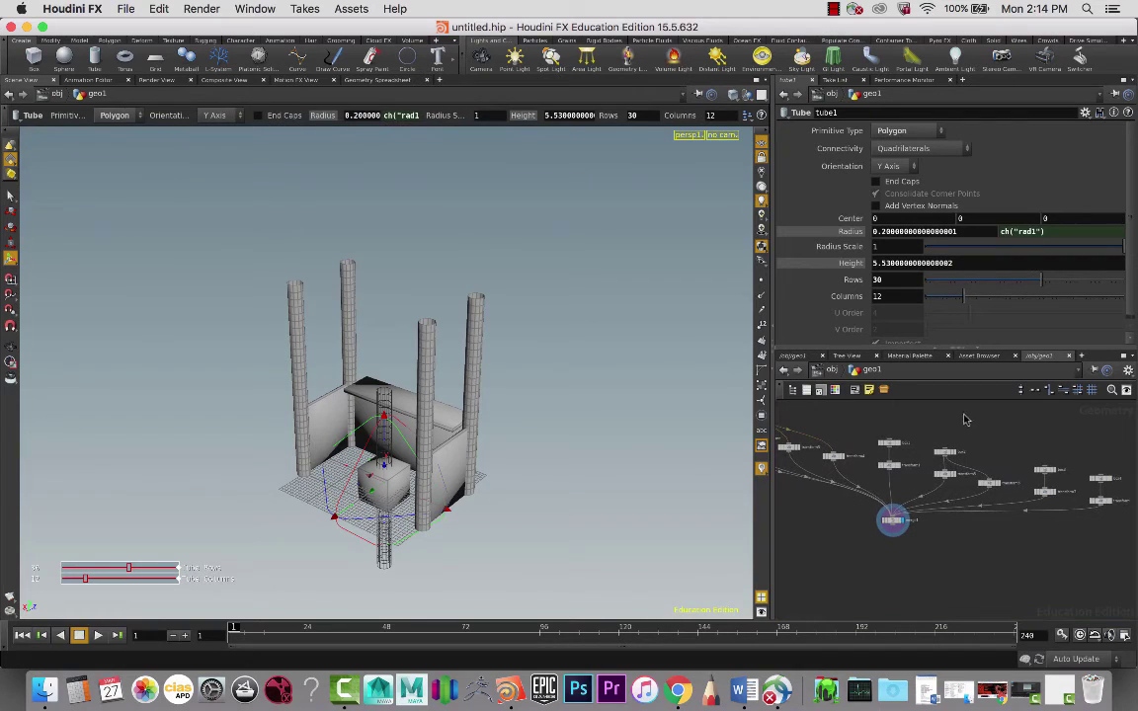
{"action": "left_click", "coordinate": [1102, 501]}
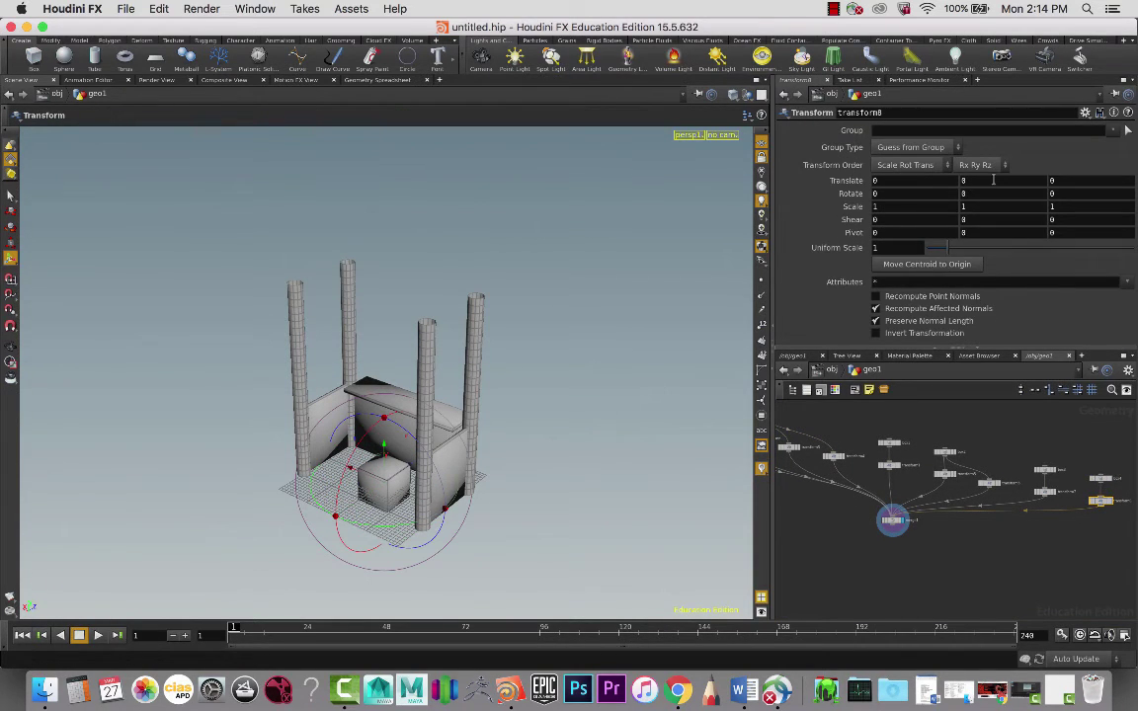
{"action": "right_click", "coordinate": [925, 181]}
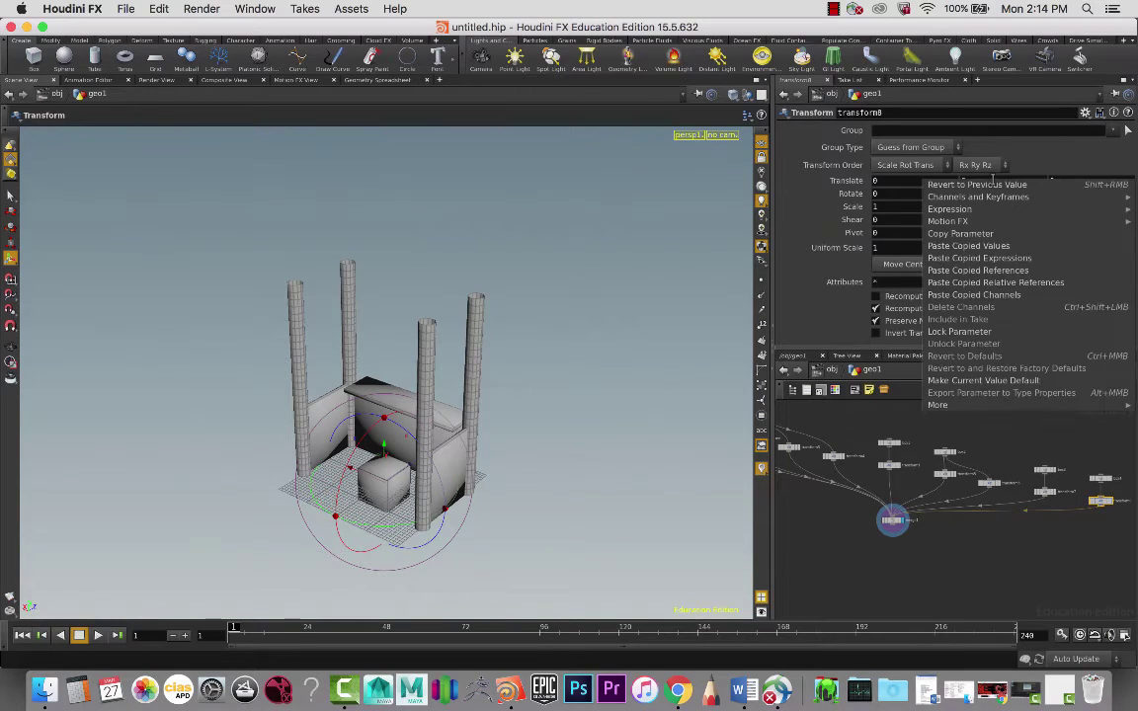
{"action": "left_click", "coordinate": [1003, 283]}
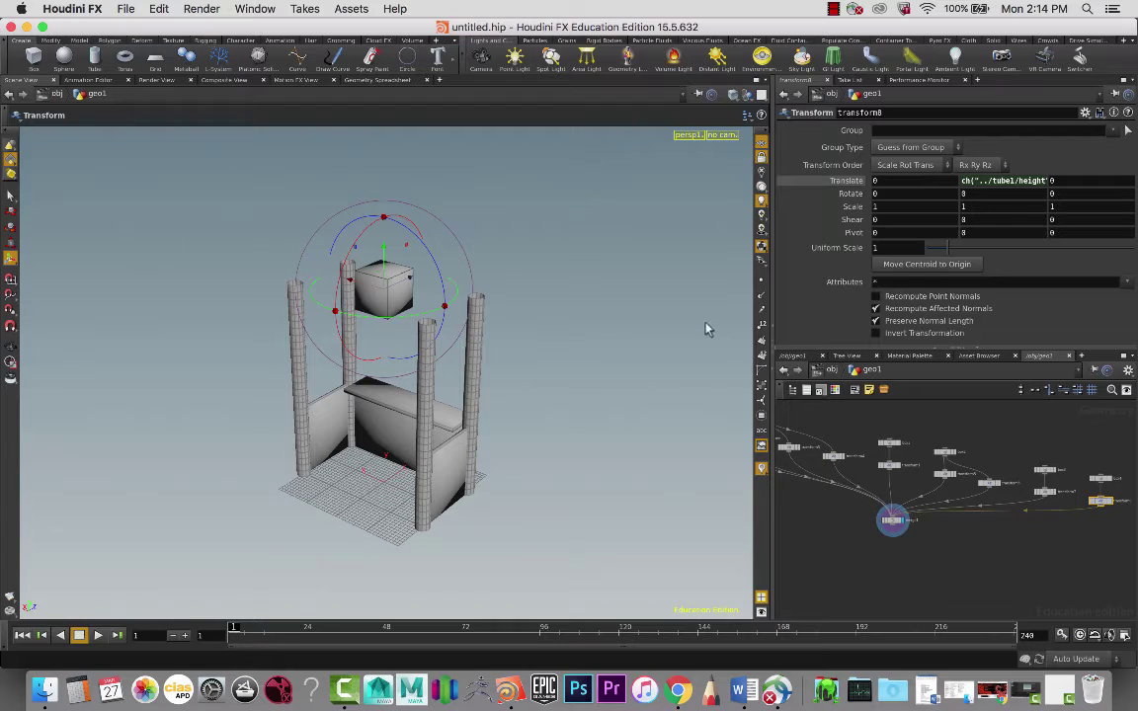
{"action": "key", "text": "Escape"}
{"action": "left_click_drag", "start_coordinate": [640, 312], "coordinate": [1027, 247]}
{"action": "key", "text": "t"}
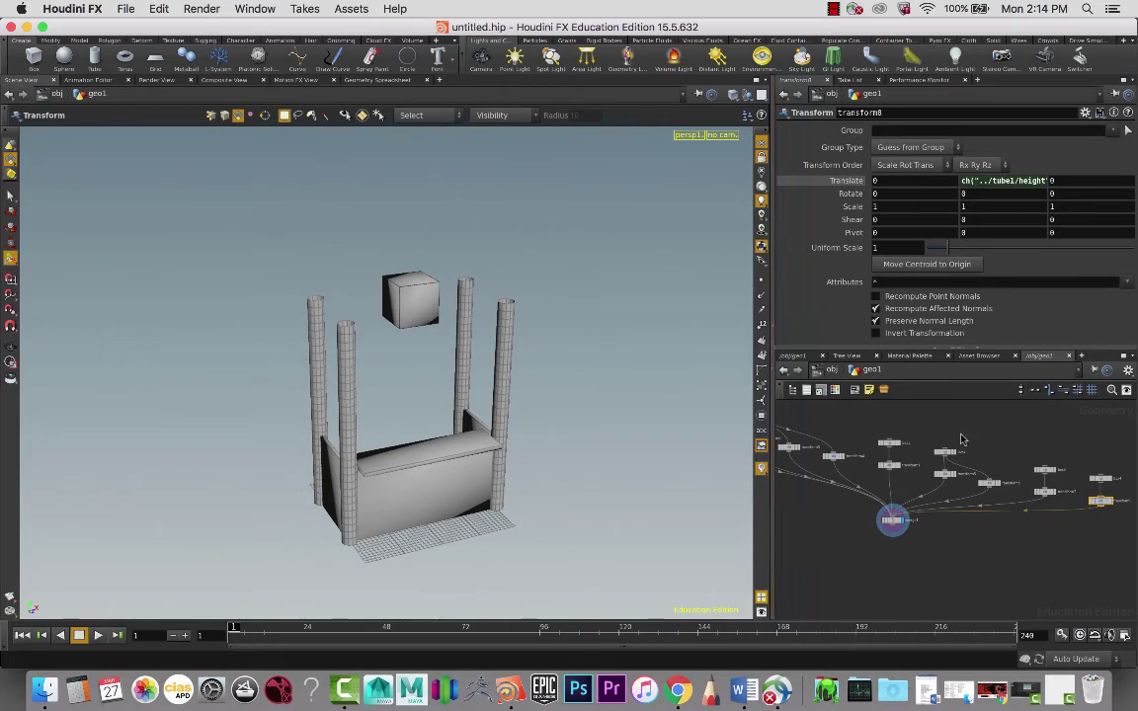
Copy the X translation parameter of the MasterColumn node for use as a reference
{"action": "scroll", "coordinate": [1005, 473], "scroll_direction": "up", "scroll_amount": 3}
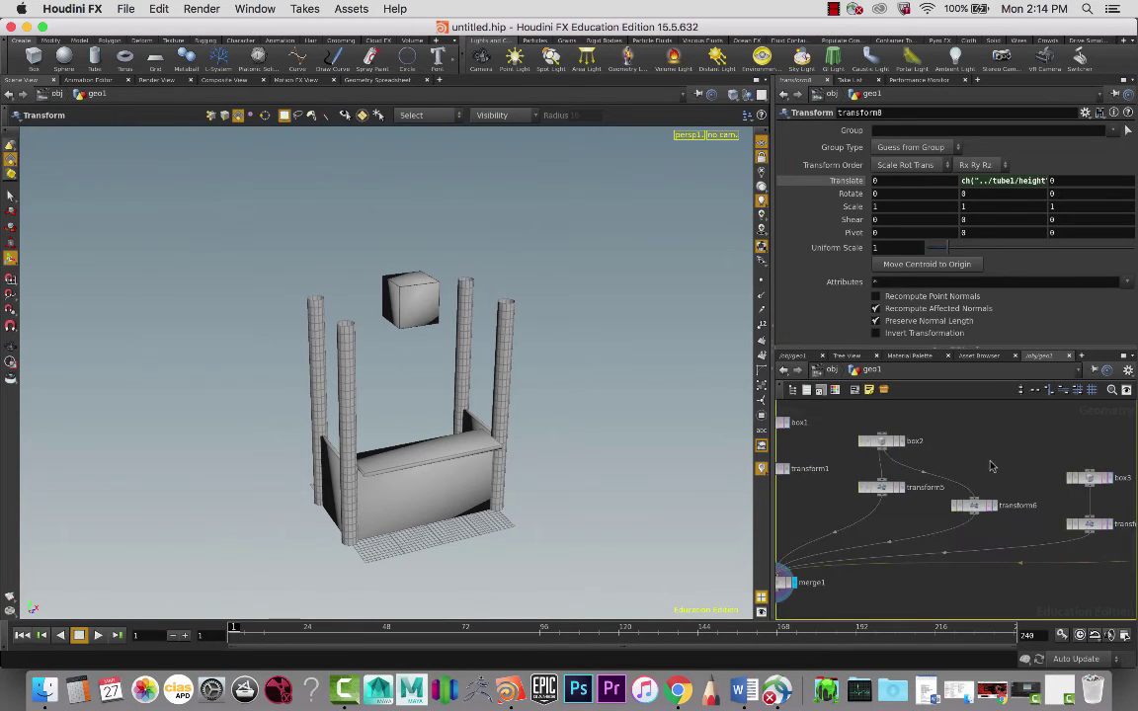
{"action": "scroll", "coordinate": [1022, 462], "scroll_direction": "up", "scroll_amount": 2}
{"action": "middle_click_drag", "start_coordinate": [1030, 457], "coordinate": [1099, 452]}
{"action": "middle_click_drag", "start_coordinate": [942, 481], "coordinate": [1134, 596]}
{"action": "scroll", "coordinate": [1134, 596], "scroll_direction": "down", "scroll_amount": 2}
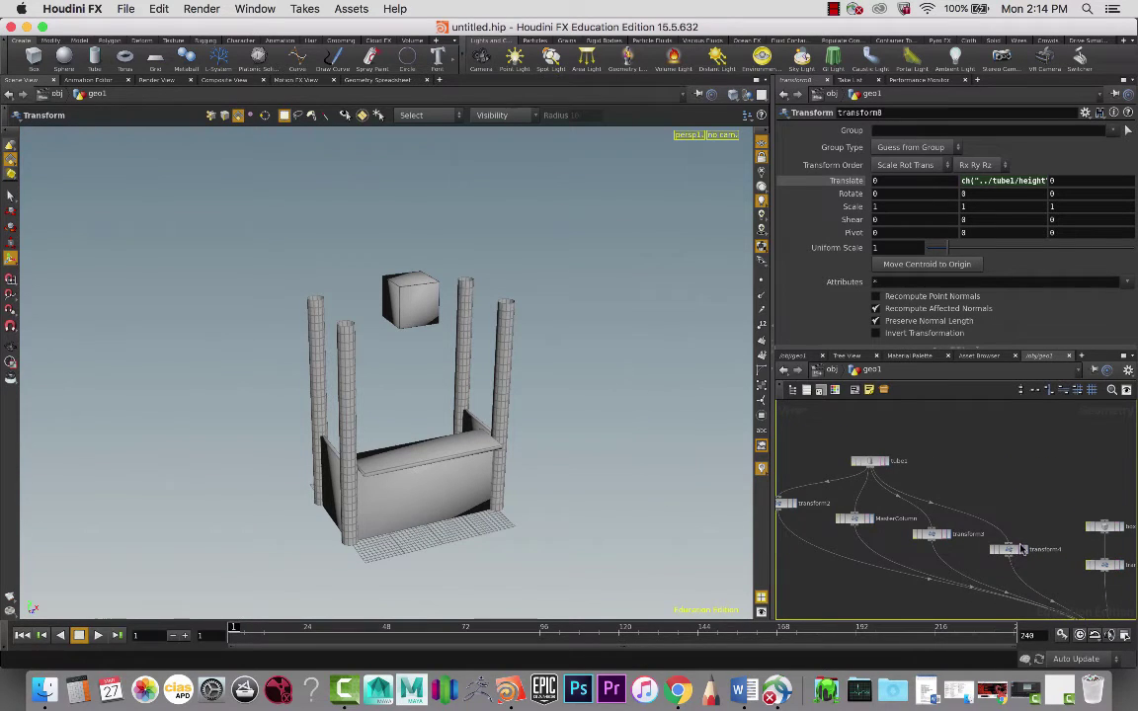
{"action": "left_click", "coordinate": [854, 517]}
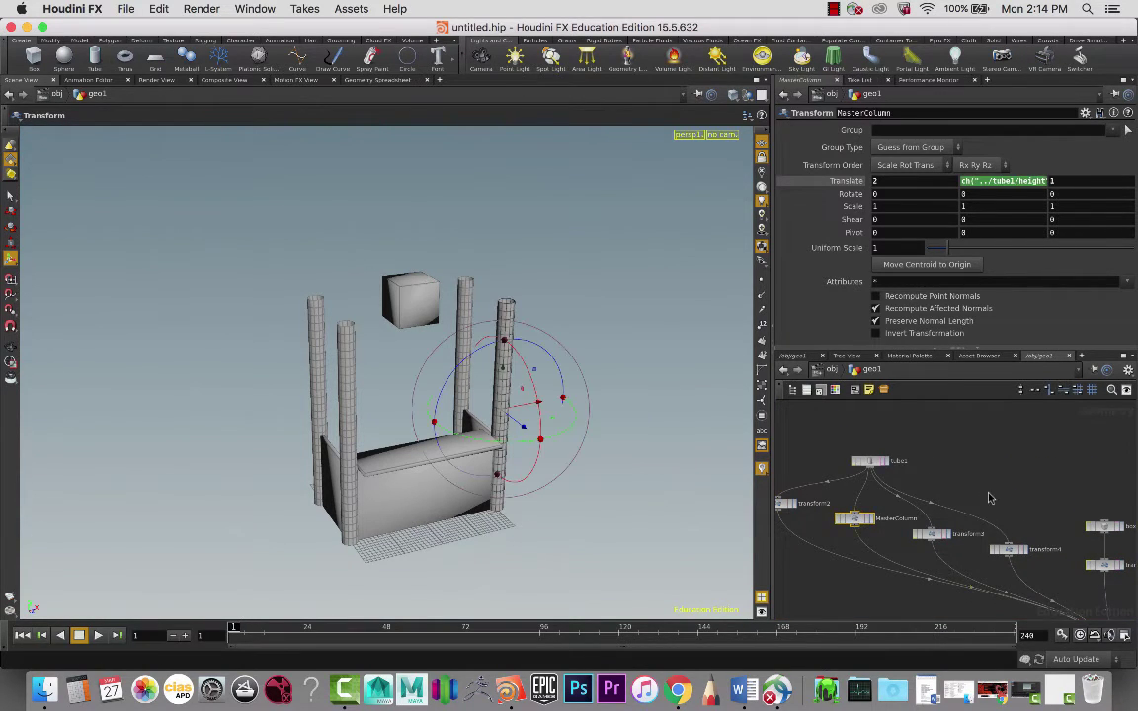
{"action": "middle_click_drag", "start_coordinate": [958, 472], "coordinate": [854, 464]}
{"action": "scroll", "coordinate": [870, 463], "scroll_direction": "down", "scroll_amount": 3}
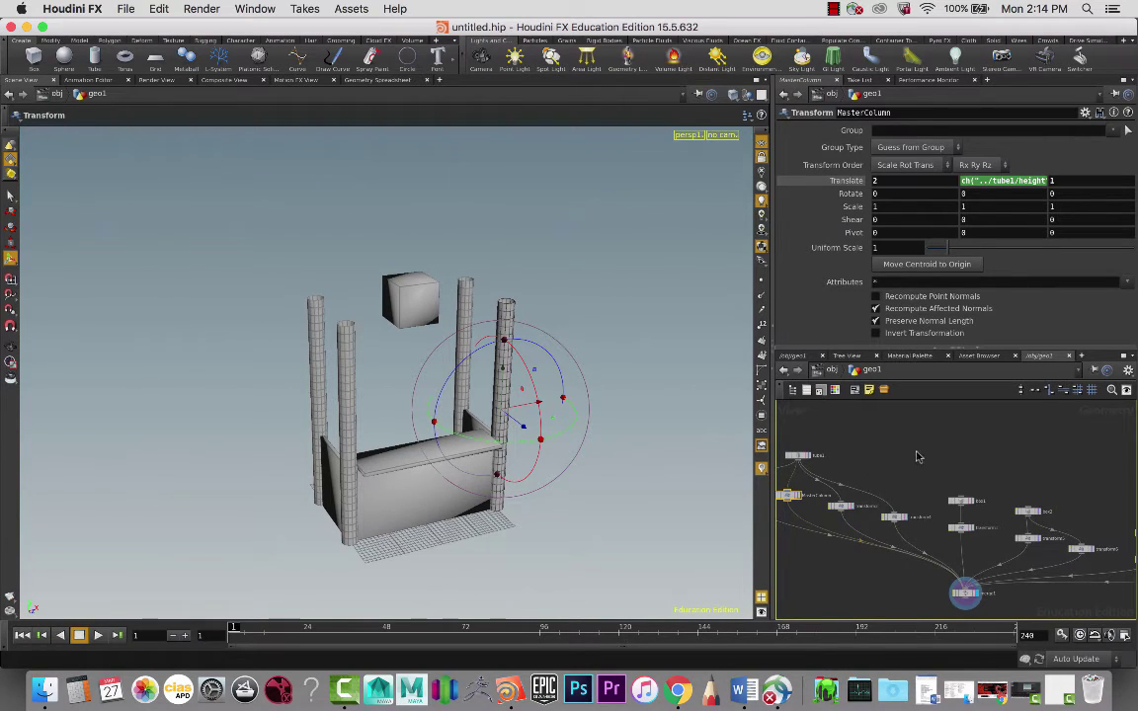
{"action": "scroll", "coordinate": [943, 437], "scroll_direction": "down", "scroll_amount": 2}
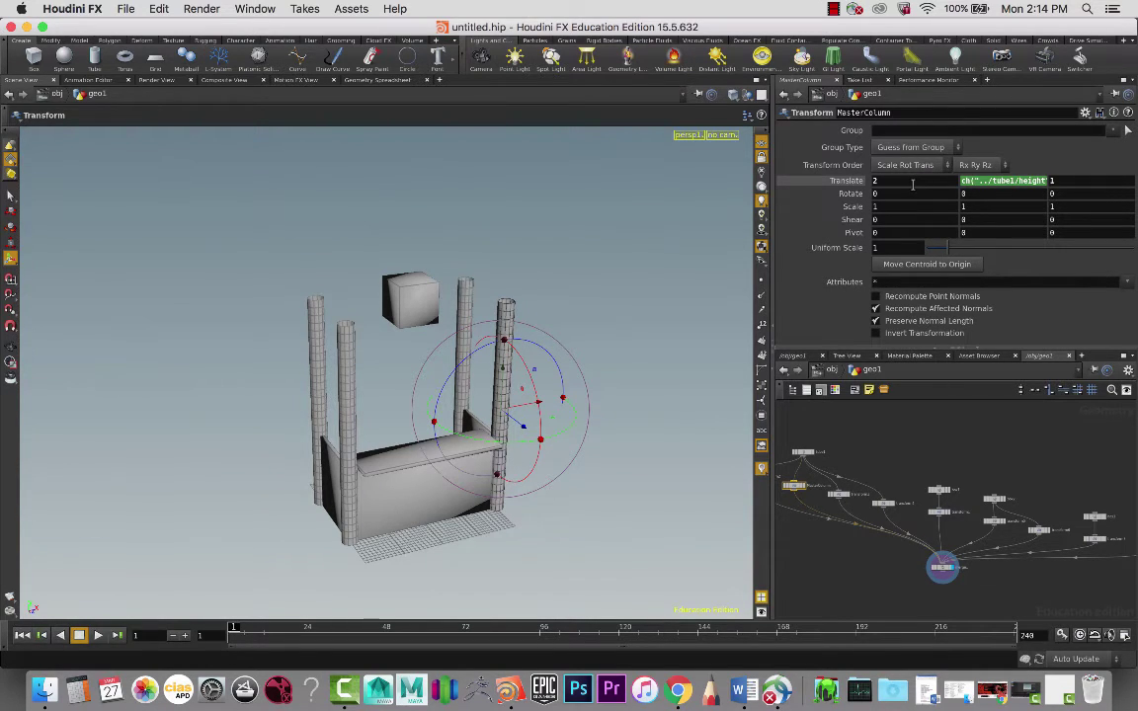
{"action": "right_click", "coordinate": [912, 185]}
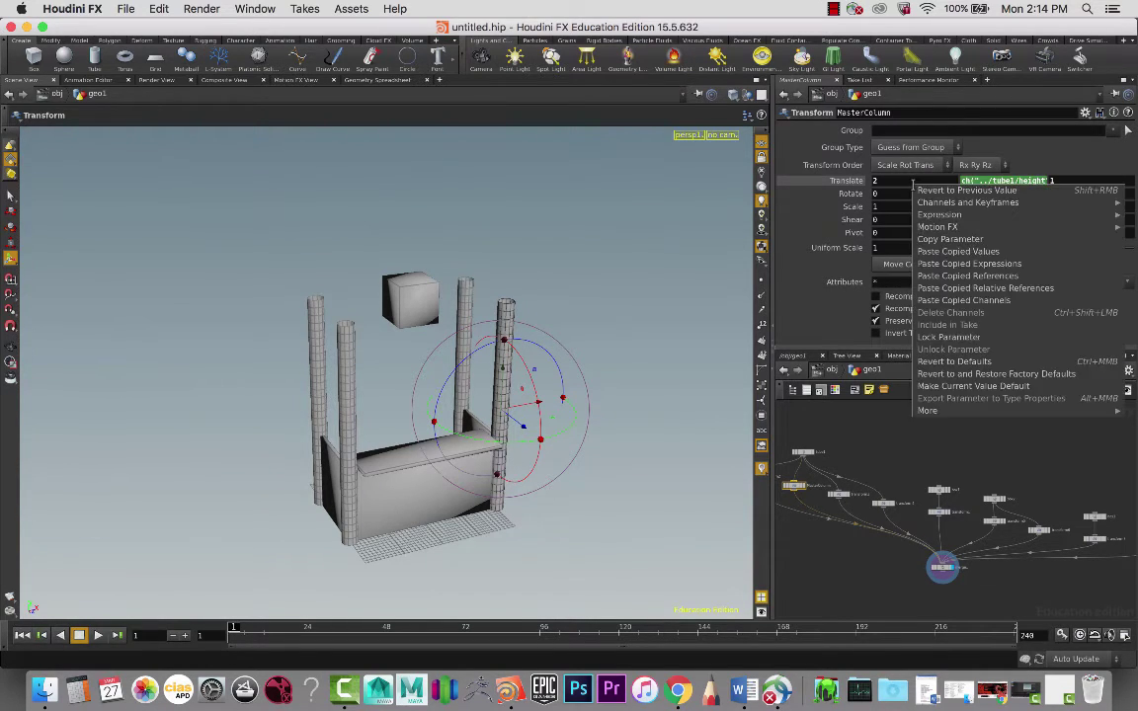
{"action": "left_click", "coordinate": [958, 242]}
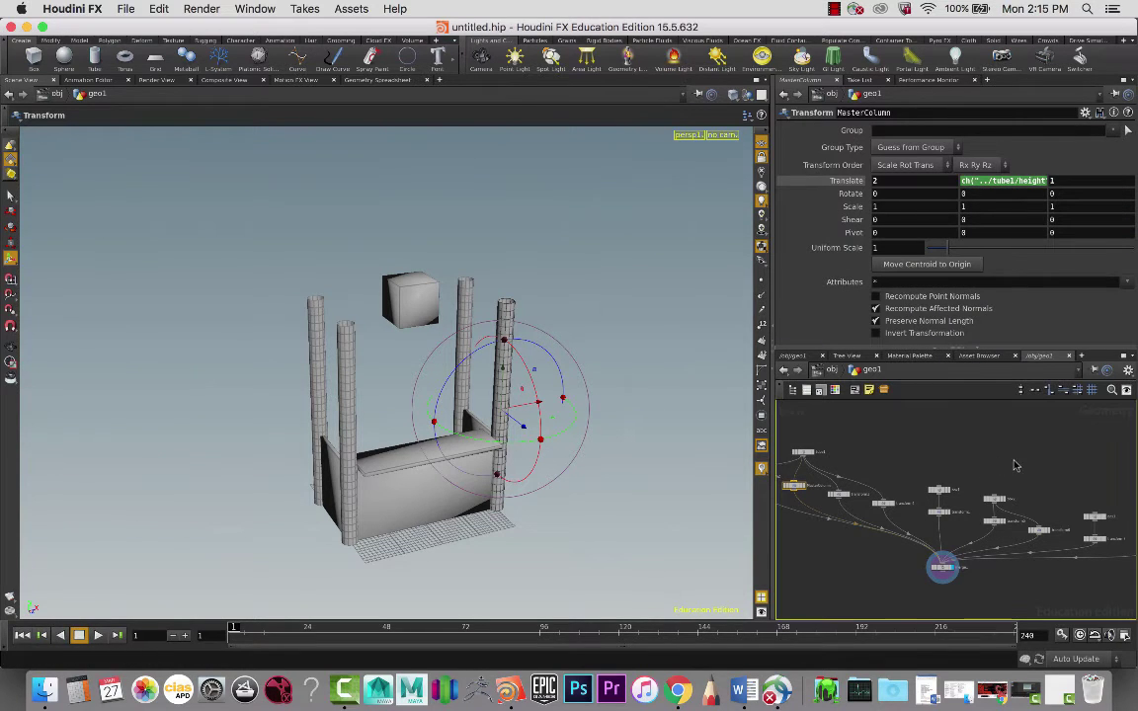
Link box4's X size to MasterColumn's X translation with the relative reference ch("../MasterColumn/tx")
{"action": "scroll", "coordinate": [957, 471], "scroll_direction": "up", "scroll_amount": 5}
{"action": "scroll", "coordinate": [957, 471], "scroll_direction": "up", "scroll_amount": 1}
{"action": "middle_click_drag", "start_coordinate": [958, 471], "coordinate": [835, 427]}
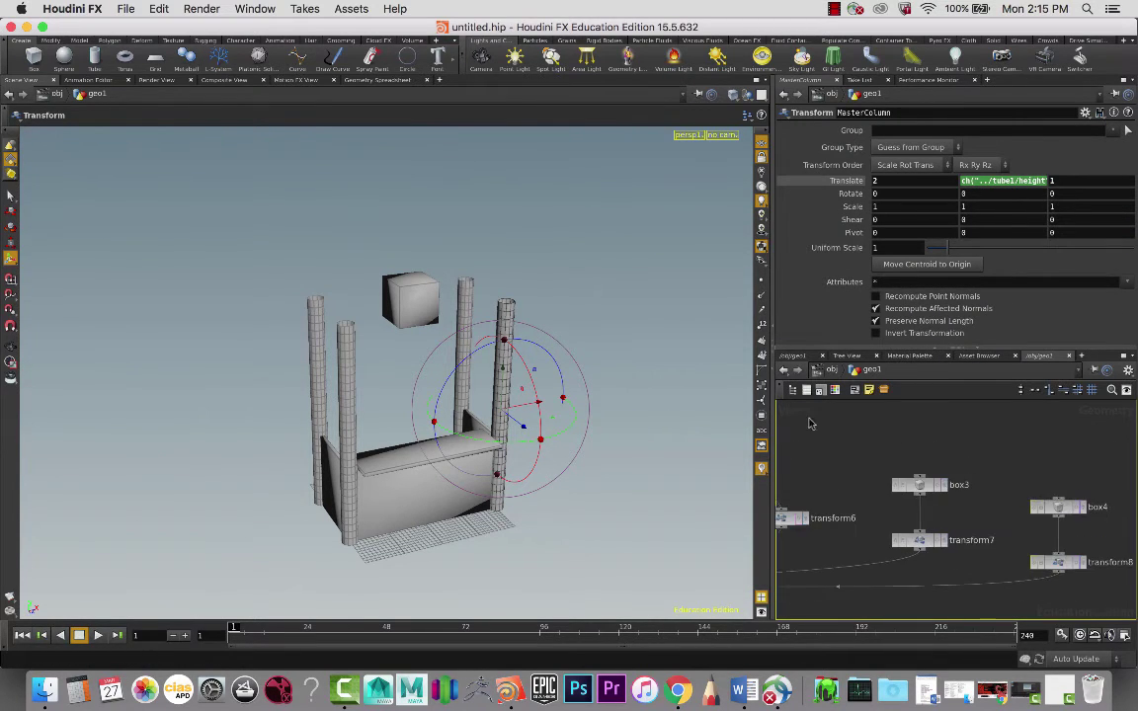
{"action": "left_click", "coordinate": [1060, 510]}
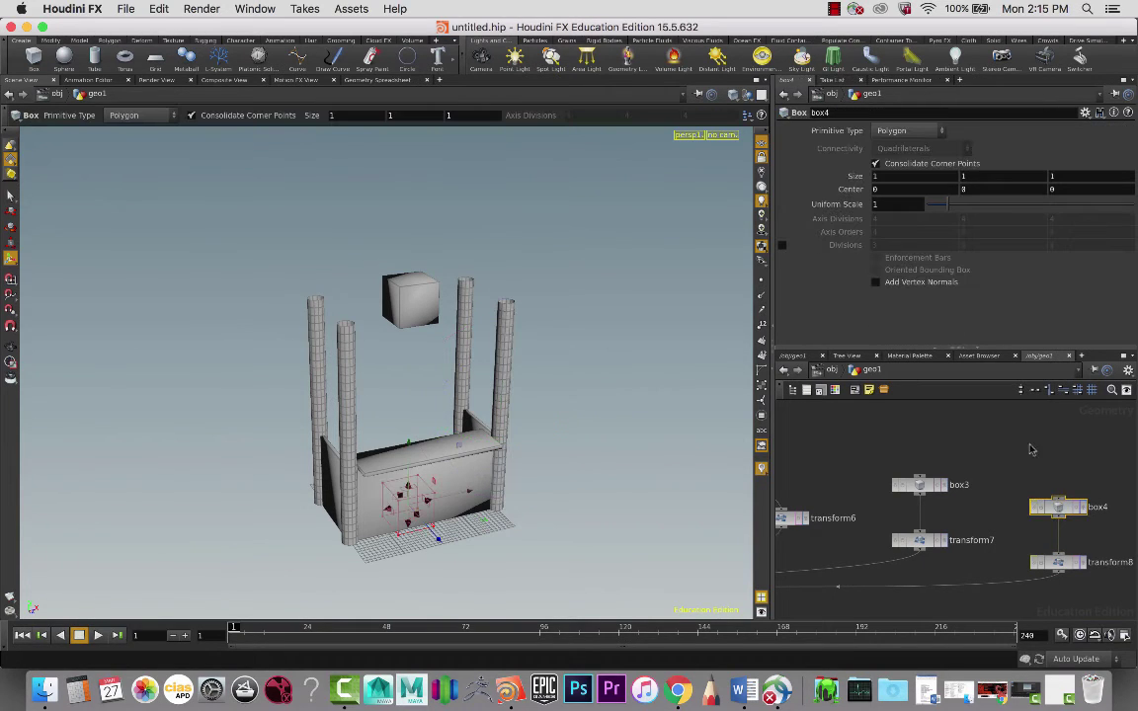
{"action": "left_click", "coordinate": [916, 175]}
{"action": "right_click", "coordinate": [915, 176]}
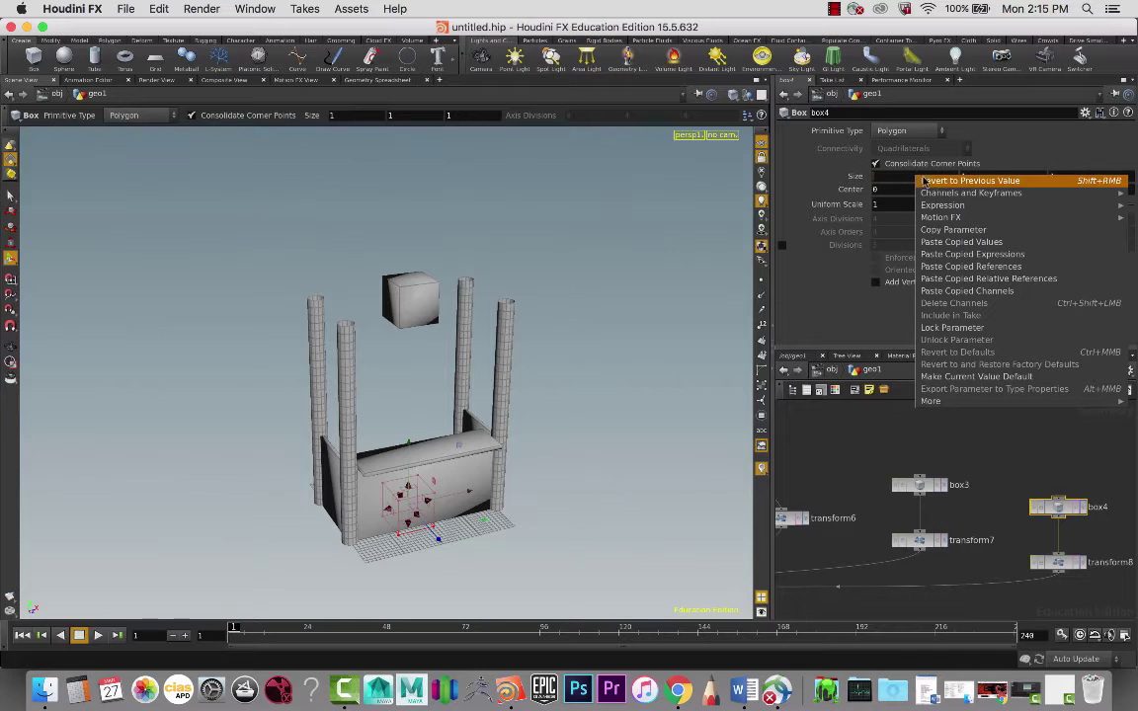
{"action": "left_click", "coordinate": [954, 272]}
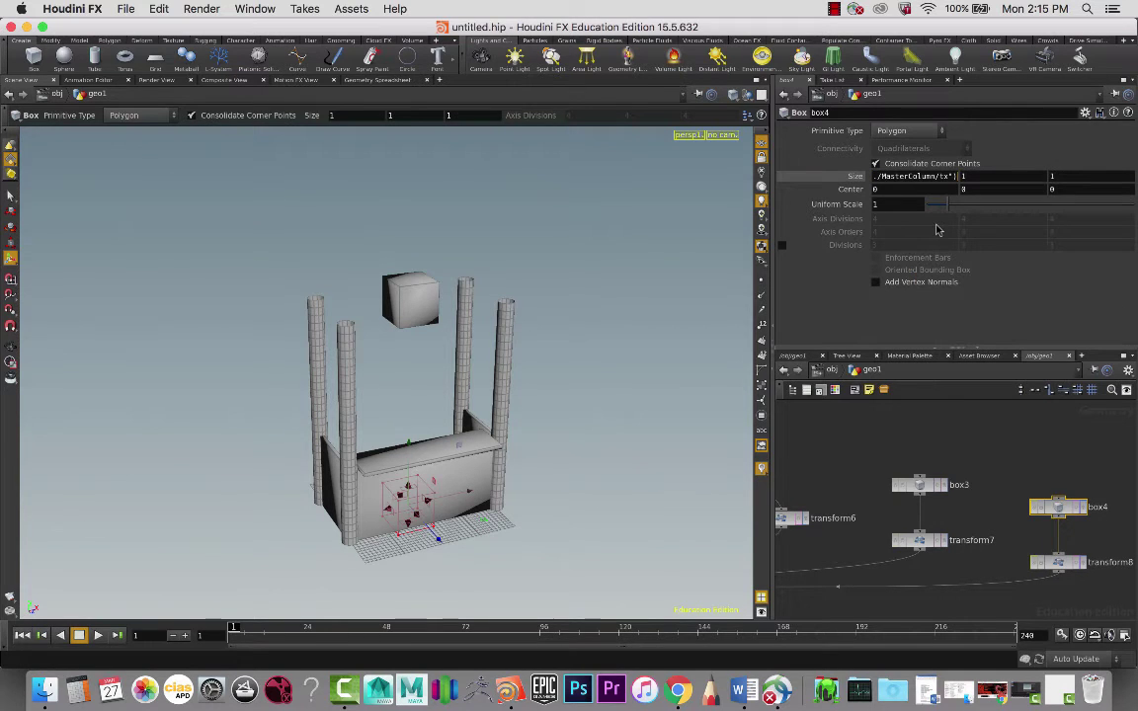
{"action": "key", "text": "Tab"}
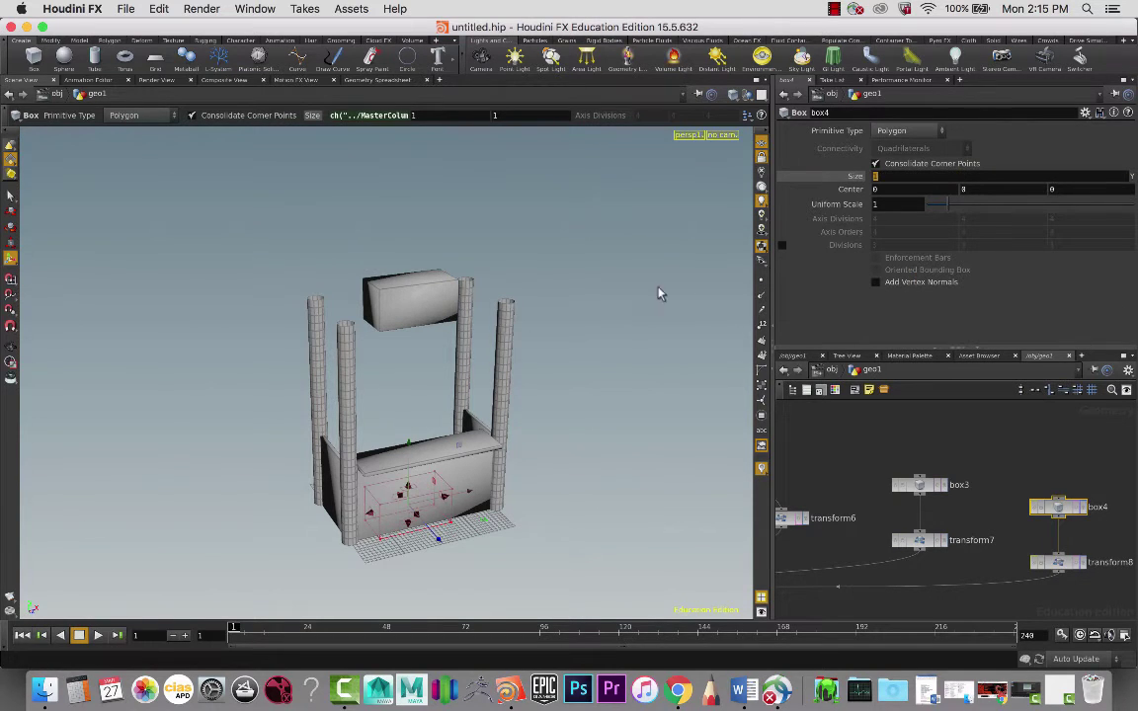
Delete the stray channel from box4's Y size and set that size back to 1
{"action": "key", "text": "s"}
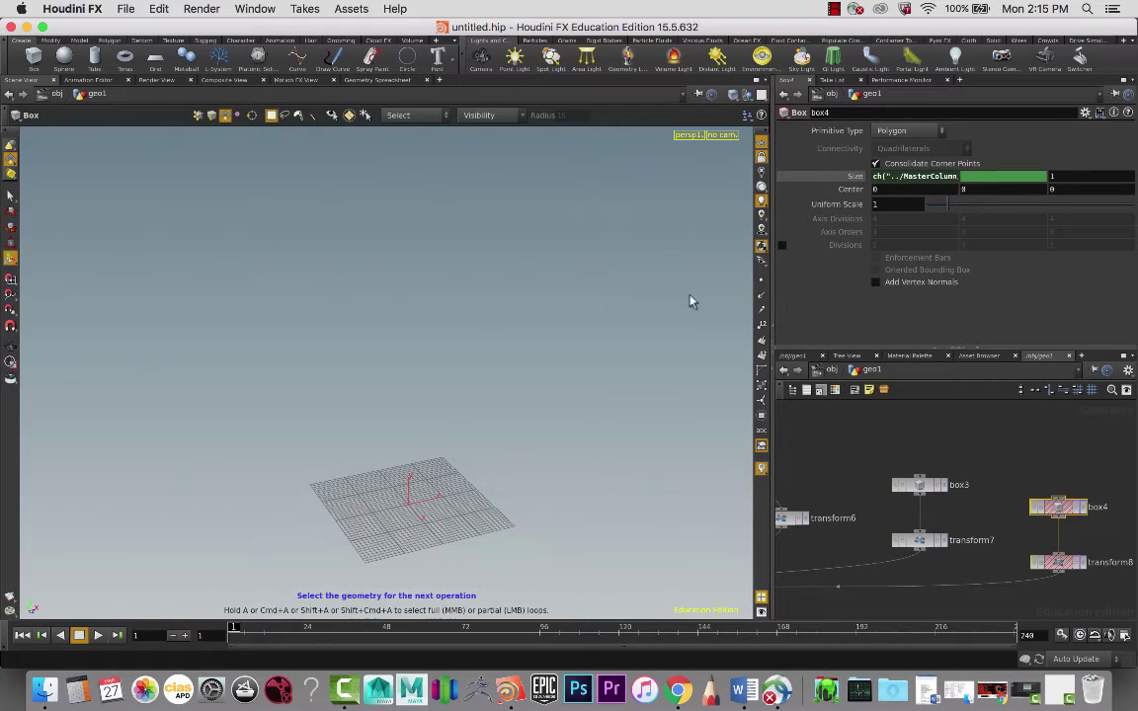
{"action": "right_click", "coordinate": [995, 177]}
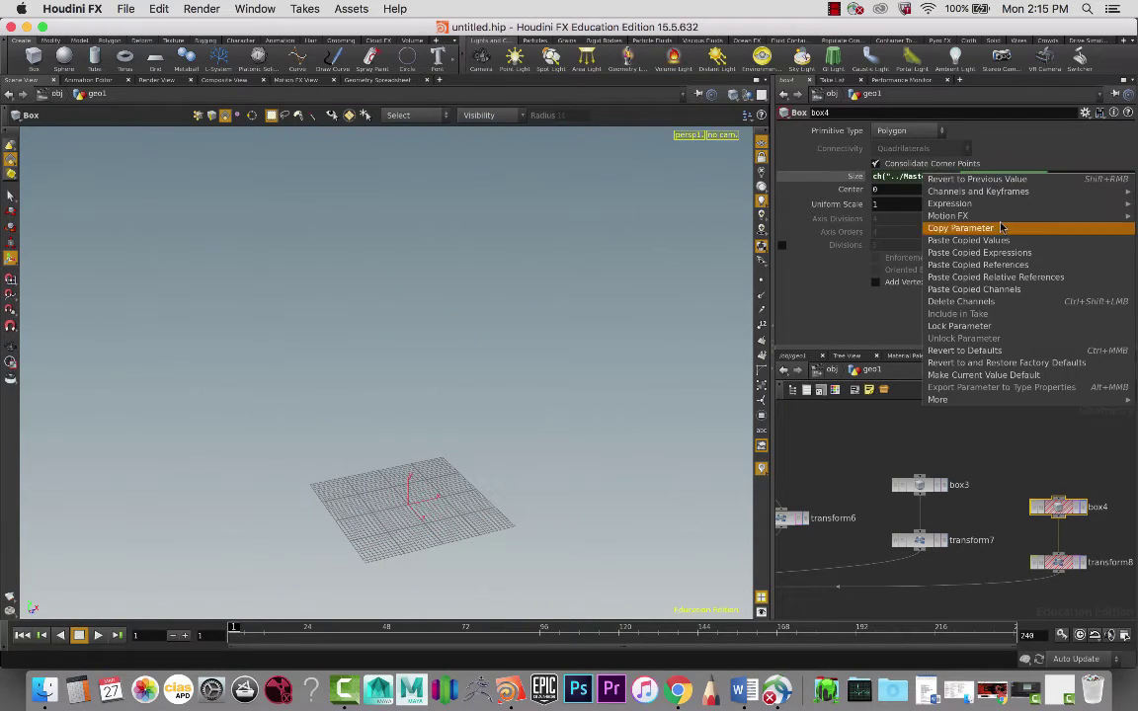
{"action": "left_click", "coordinate": [1002, 304]}
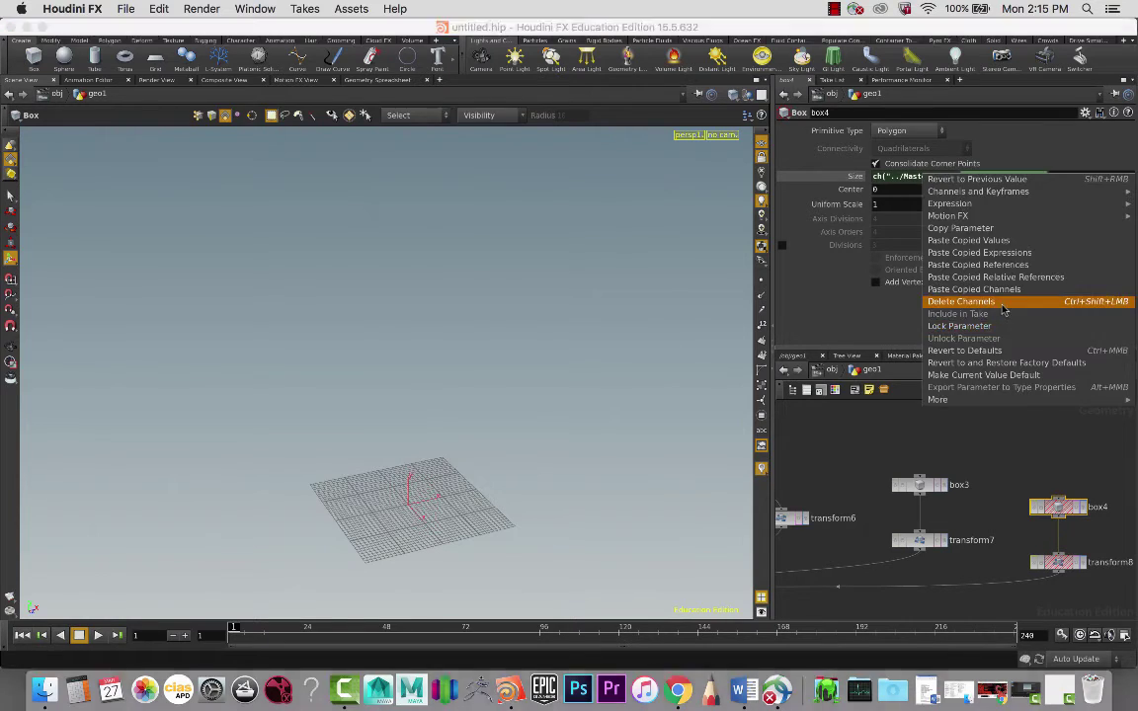
{"action": "left_click_drag", "start_coordinate": [998, 176], "coordinate": [946, 178]}
{"action": "type", "text": "1"}
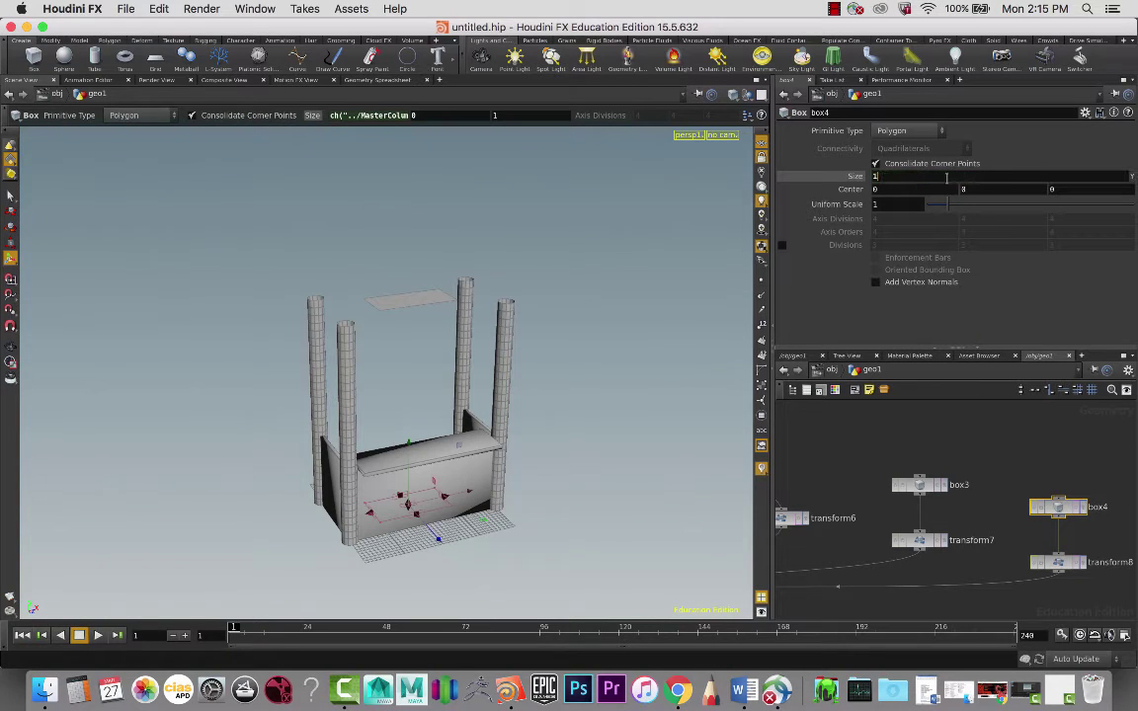
{"action": "key", "text": "Return"}
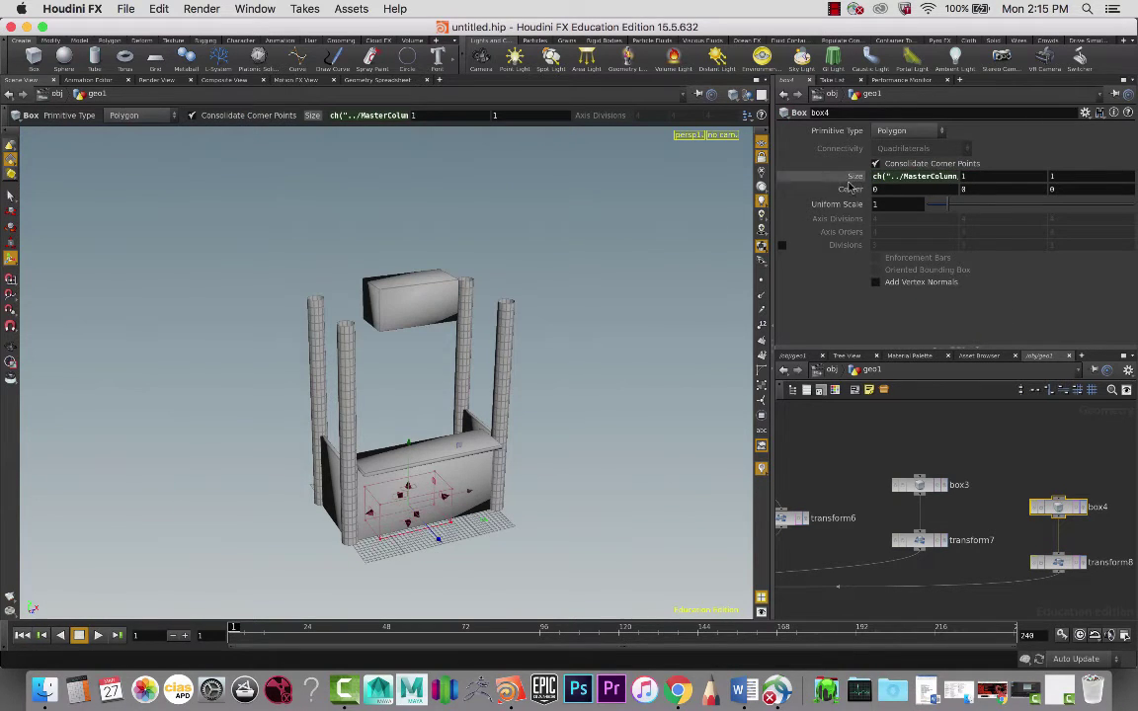
Double box4's X size by changing its expression to ch("../MasterColumn/tx")*2
{"action": "key", "text": "s"}
{"action": "left_click_drag", "start_coordinate": [622, 279], "coordinate": [759, 259], "text": "alt"}
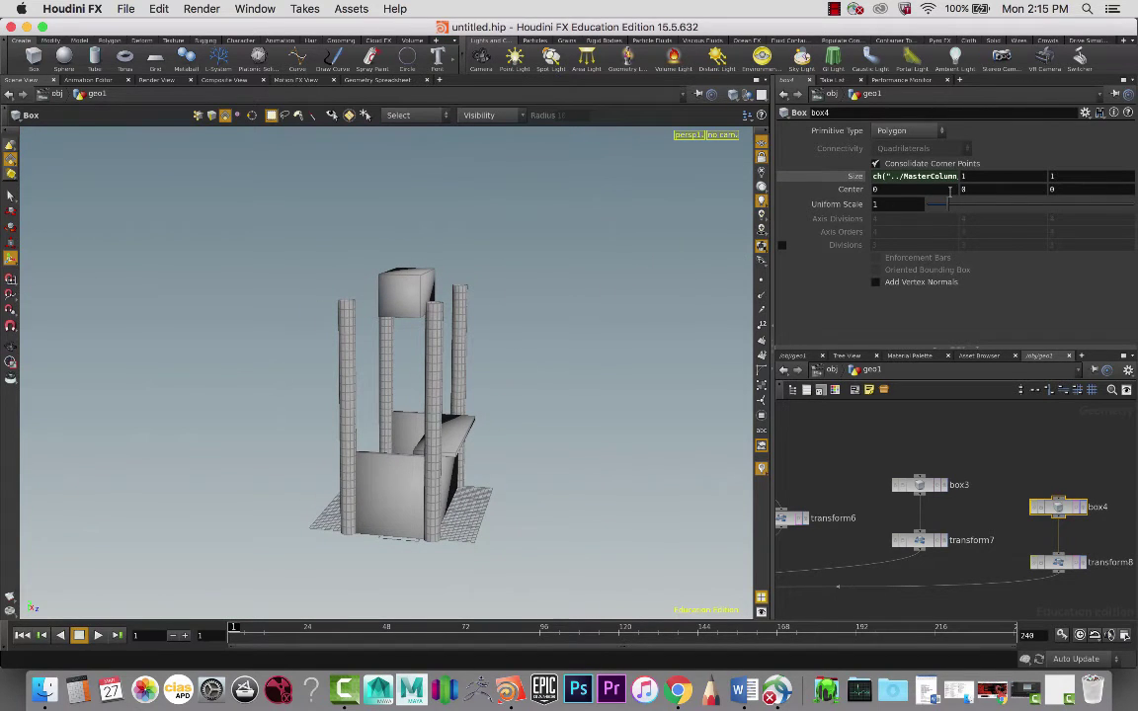
{"action": "left_click_drag", "start_coordinate": [546, 320], "coordinate": [605, 386], "text": "alt"}
{"action": "key", "text": "Return"}
{"action": "left_click", "coordinate": [928, 177]}
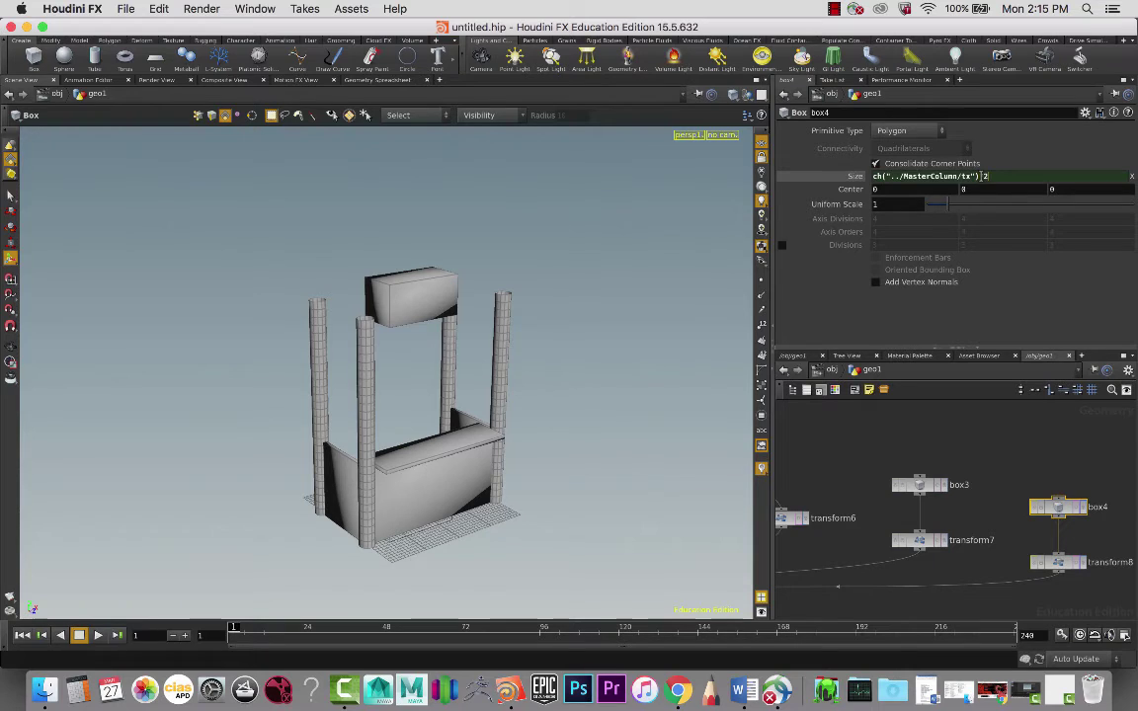
{"action": "key", "text": "Return"}
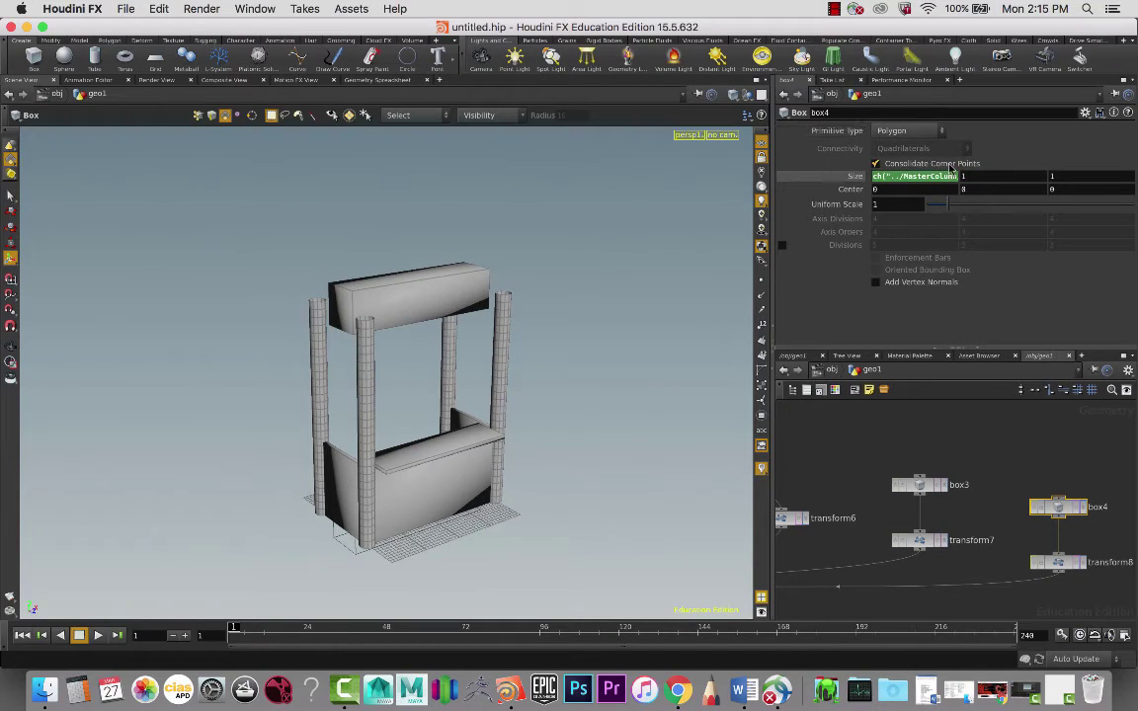
Widen box4 further by adding a constant to the end of its X size expression
{"action": "left_click", "coordinate": [949, 177]}
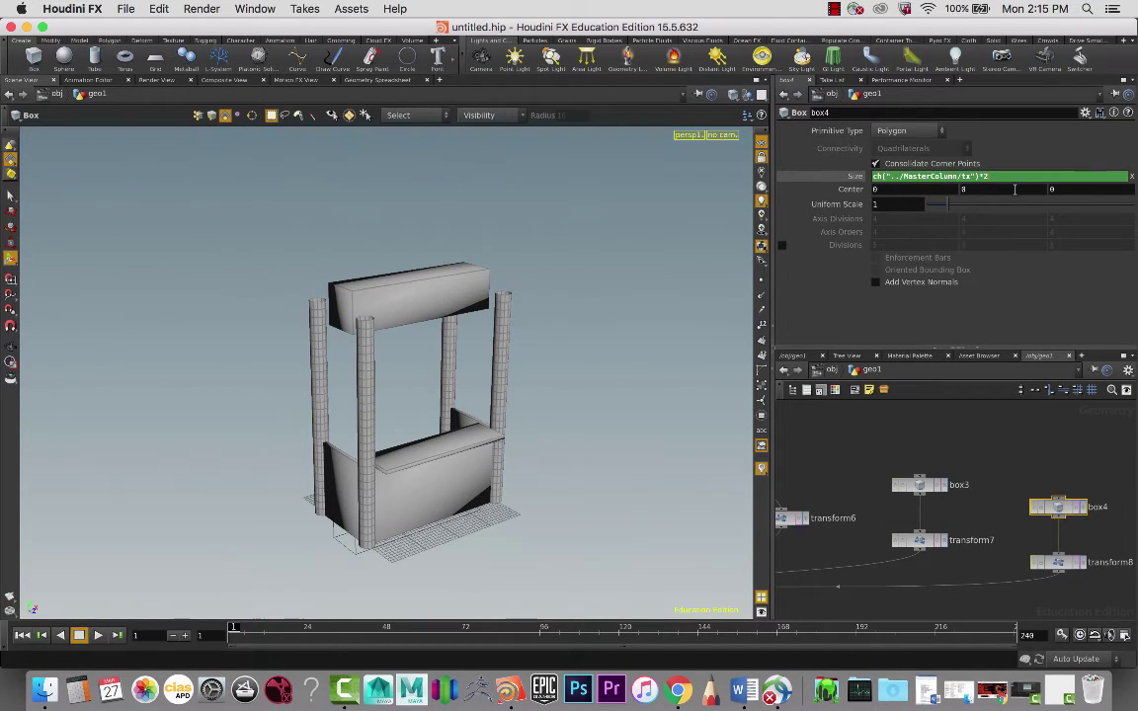
{"action": "type", "text": "+"}
{"action": "key", "text": "Return"}
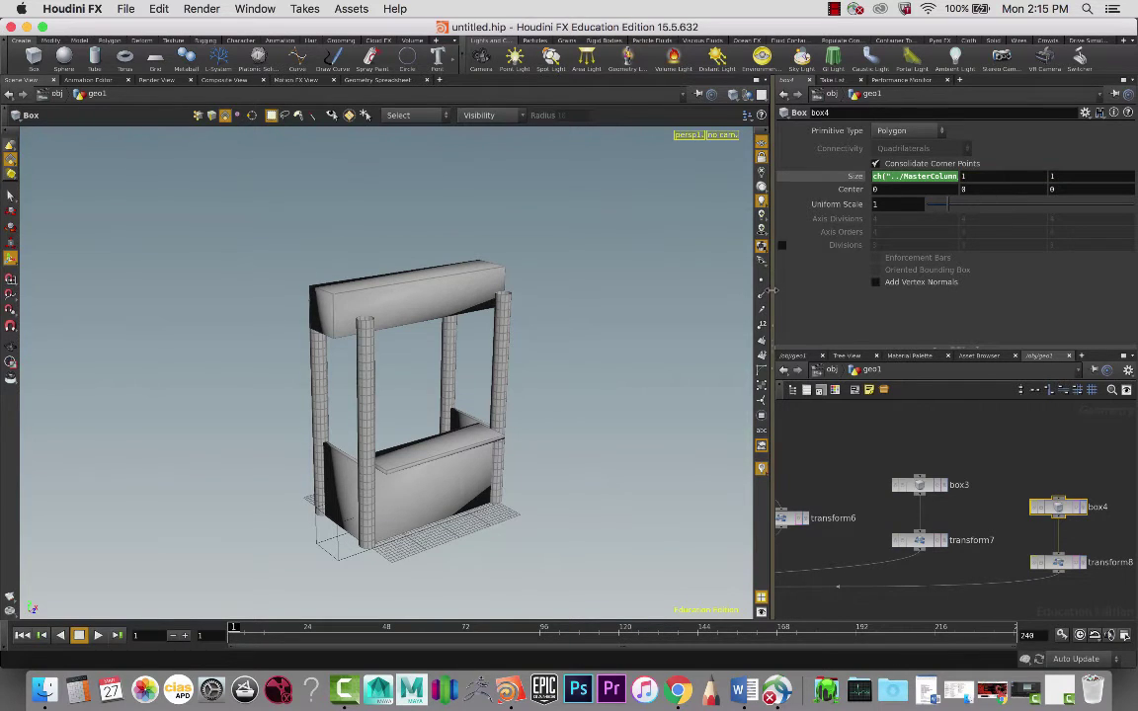
Thin box4 into a flat slab by setting its Y size to 0.1
{"action": "key", "text": "Escape"}
{"action": "left_click_drag", "start_coordinate": [512, 398], "coordinate": [616, 365]}
{"action": "key", "text": "Return"}
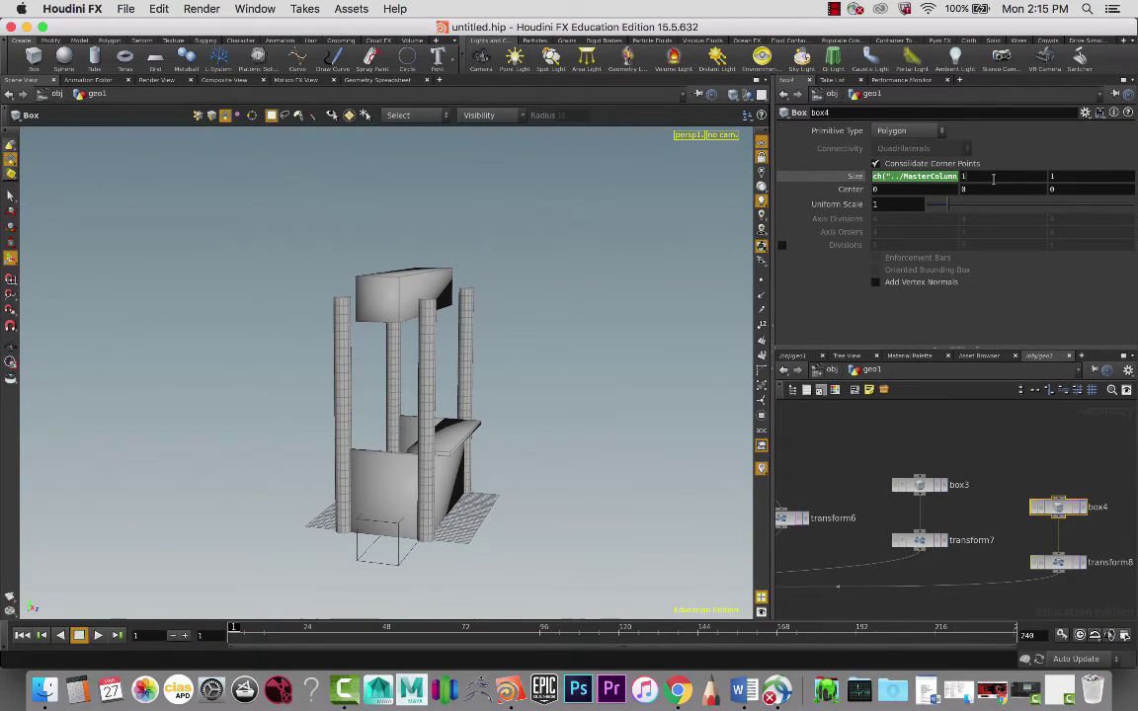
{"action": "double_click", "coordinate": [1002, 176]}
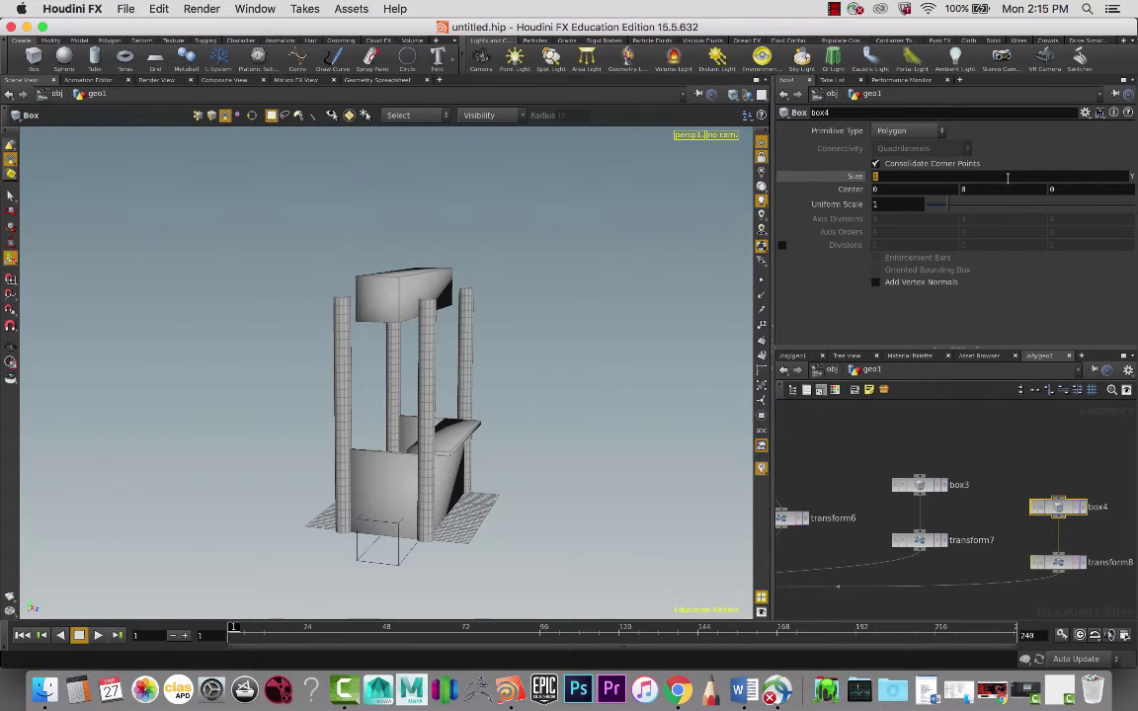
{"action": "type", "text": ".1"}
{"action": "key", "text": "Return"}
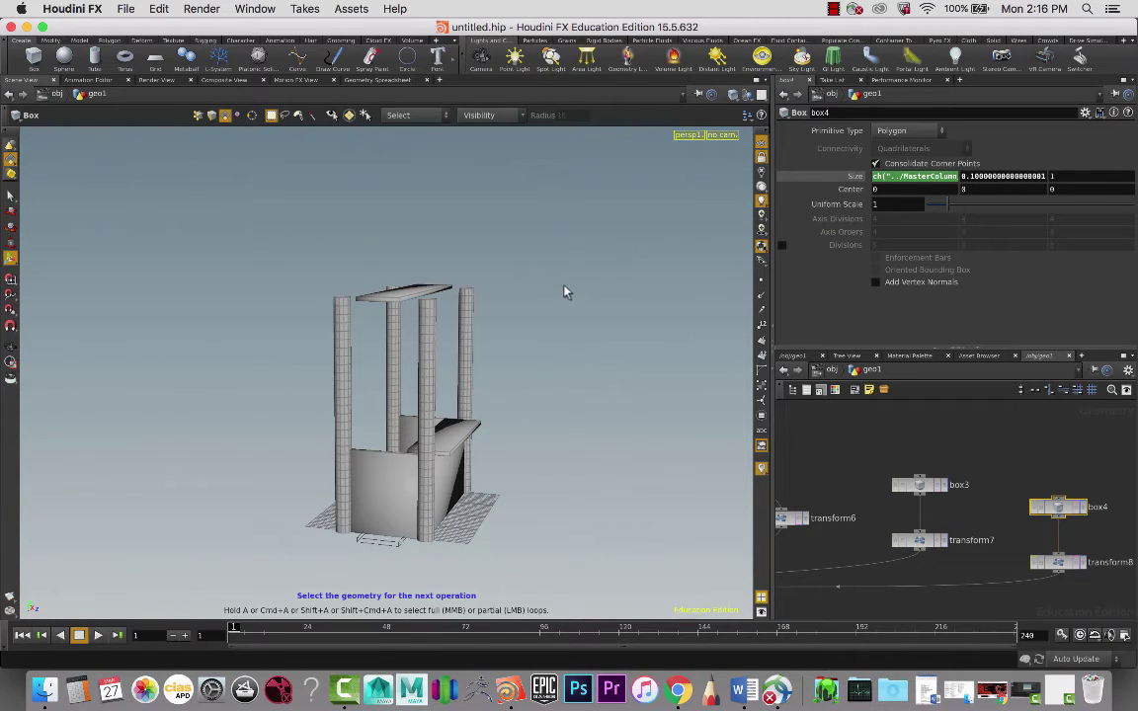
Tilt the top slab by setting transform8's X rotation to 45
{"action": "key", "text": "Escape"}
{"action": "left_click_drag", "start_coordinate": [540, 351], "coordinate": [483, 325]}
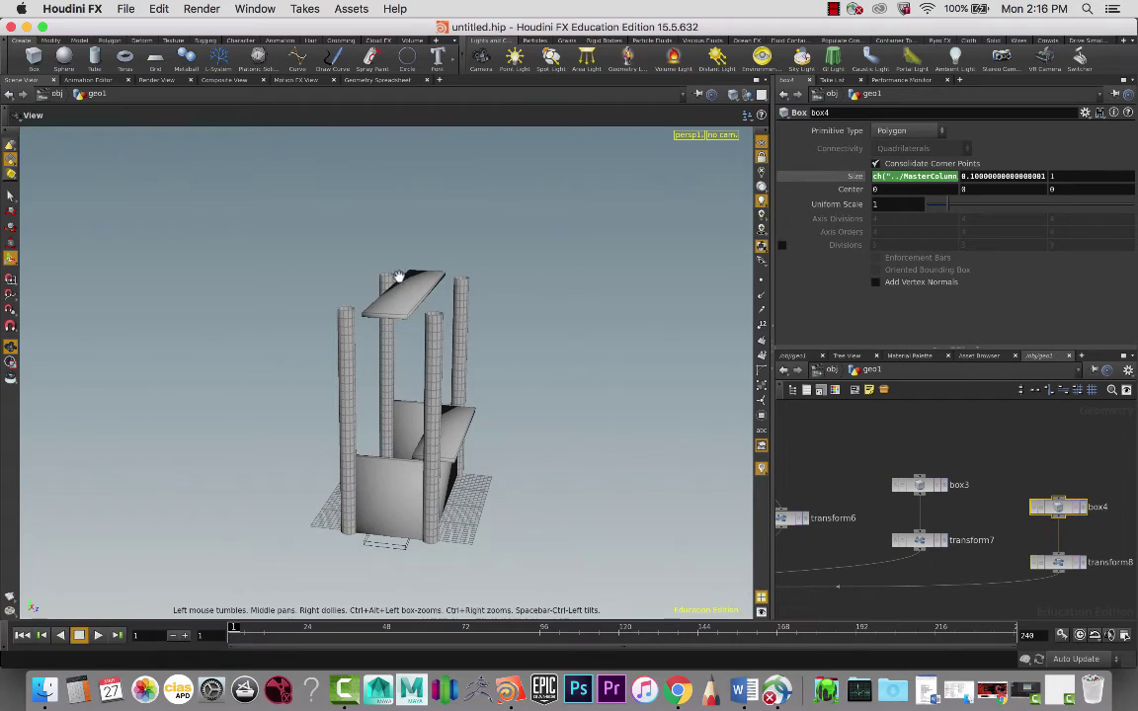
{"action": "key", "text": "Return"}
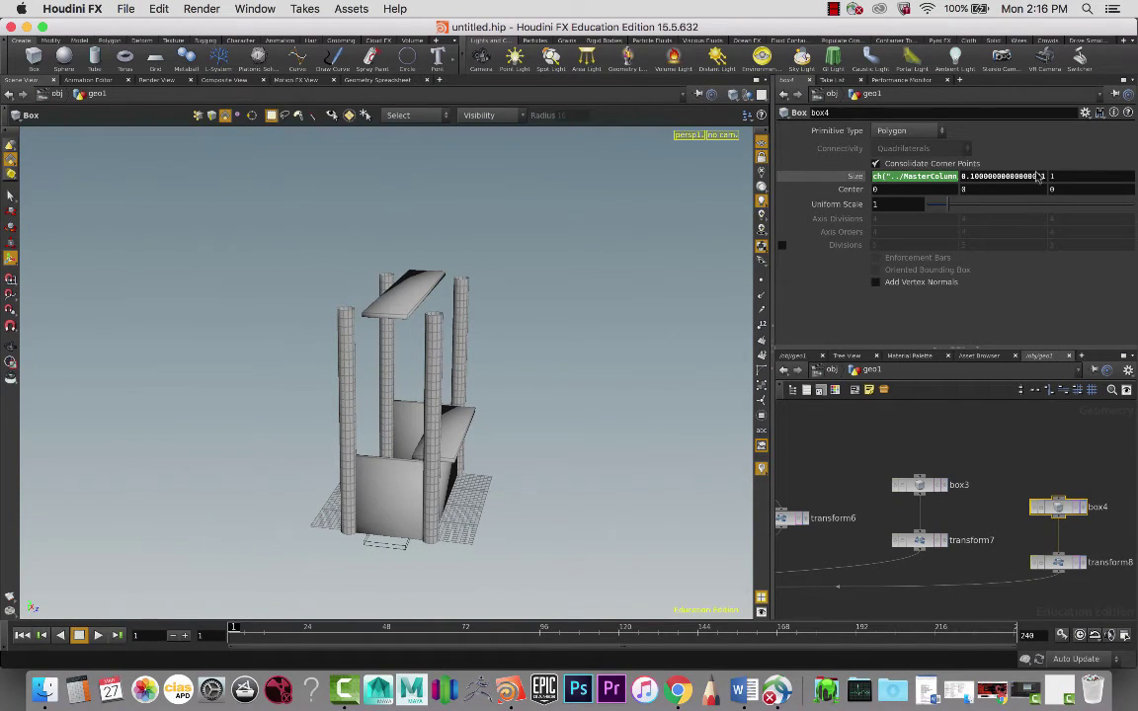
{"action": "left_click", "coordinate": [1068, 564]}
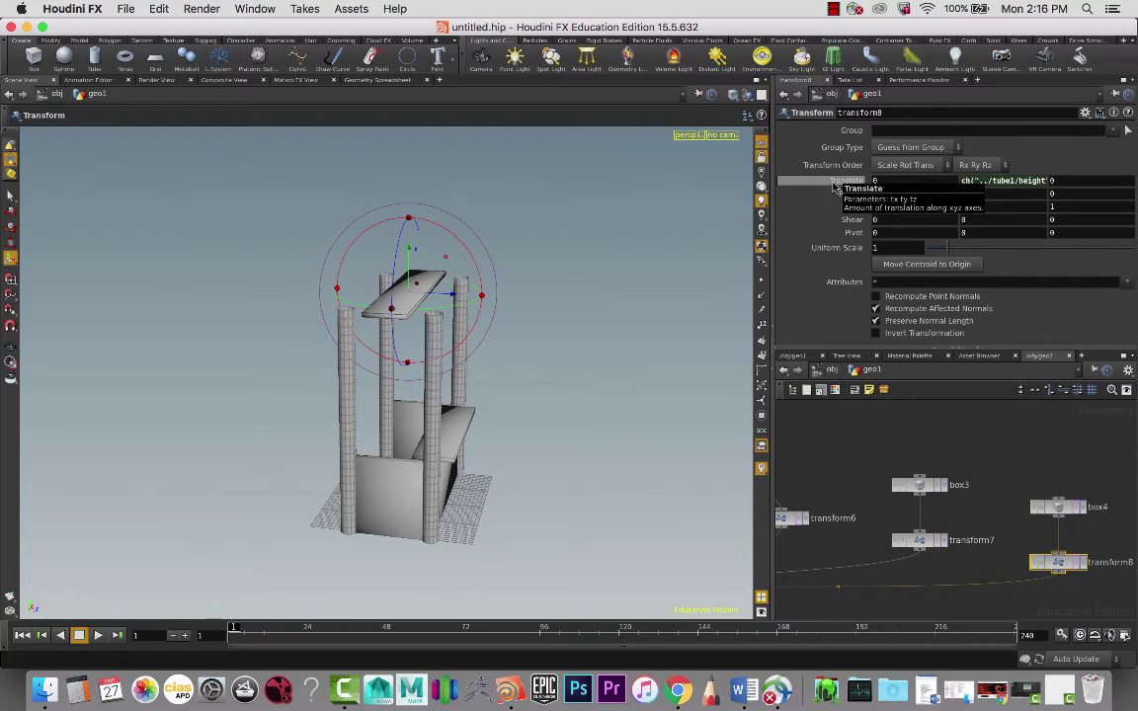
{"action": "type", "text": "45"}
{"action": "key", "text": "Return"}
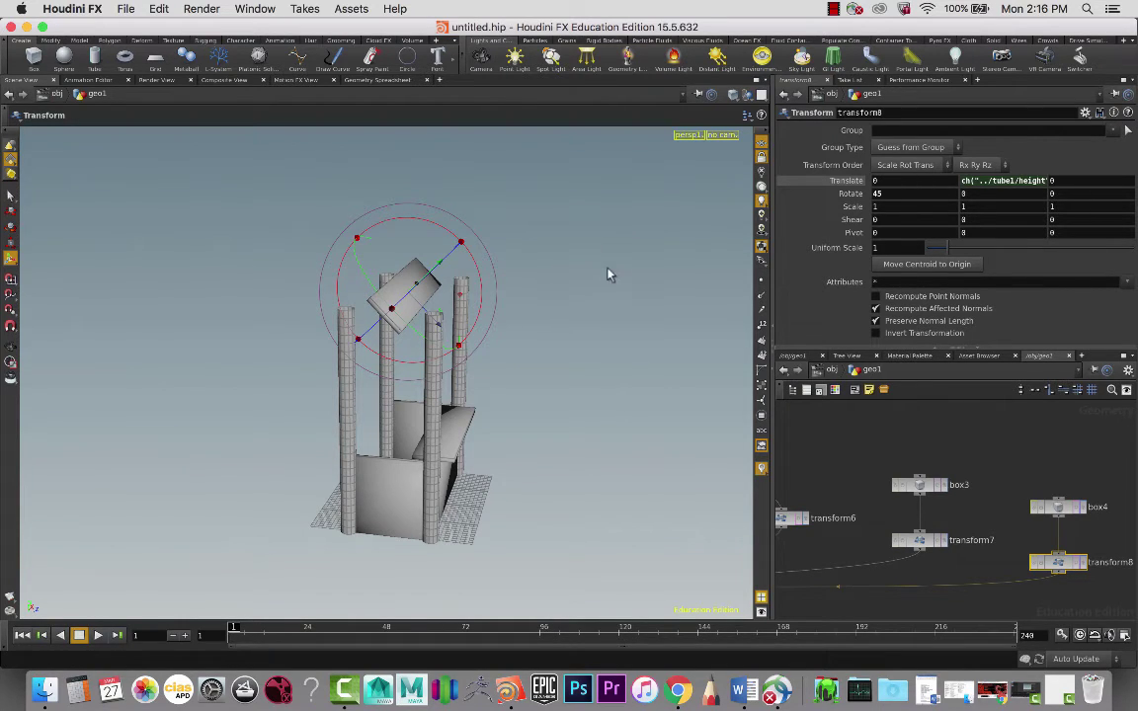
{"action": "key", "text": "Escape"}
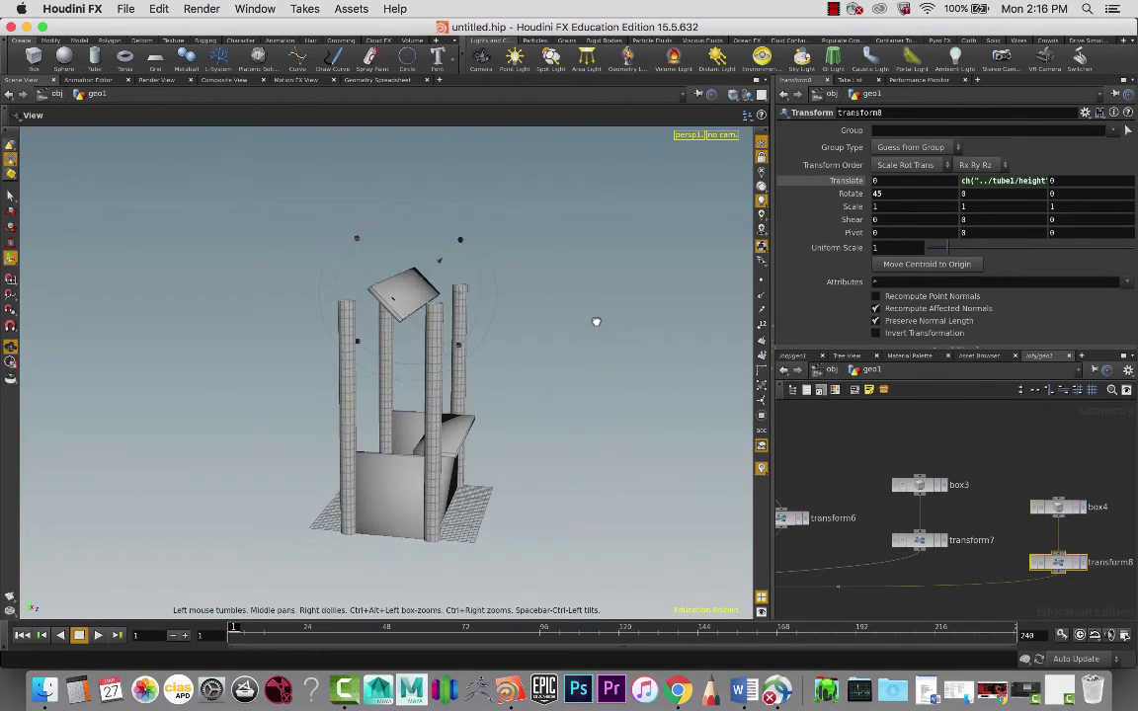
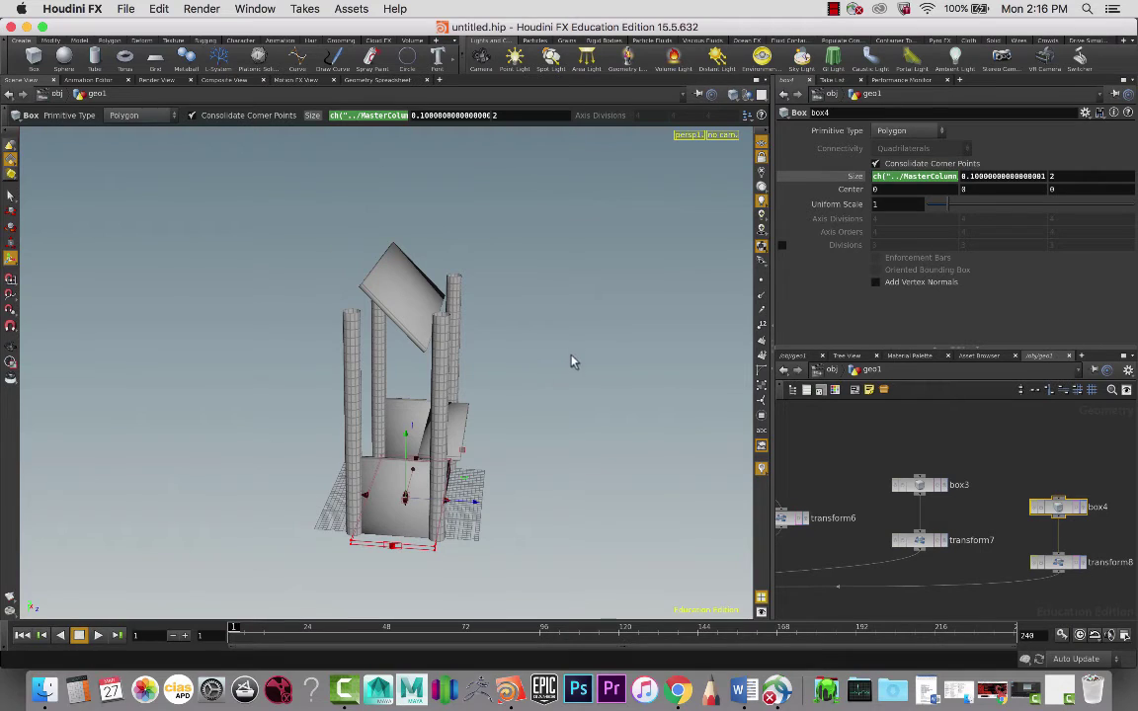
Copy the Z translate parameter of the MasterColumn transform node
{"action": "left_click", "coordinate": [1062, 567]}
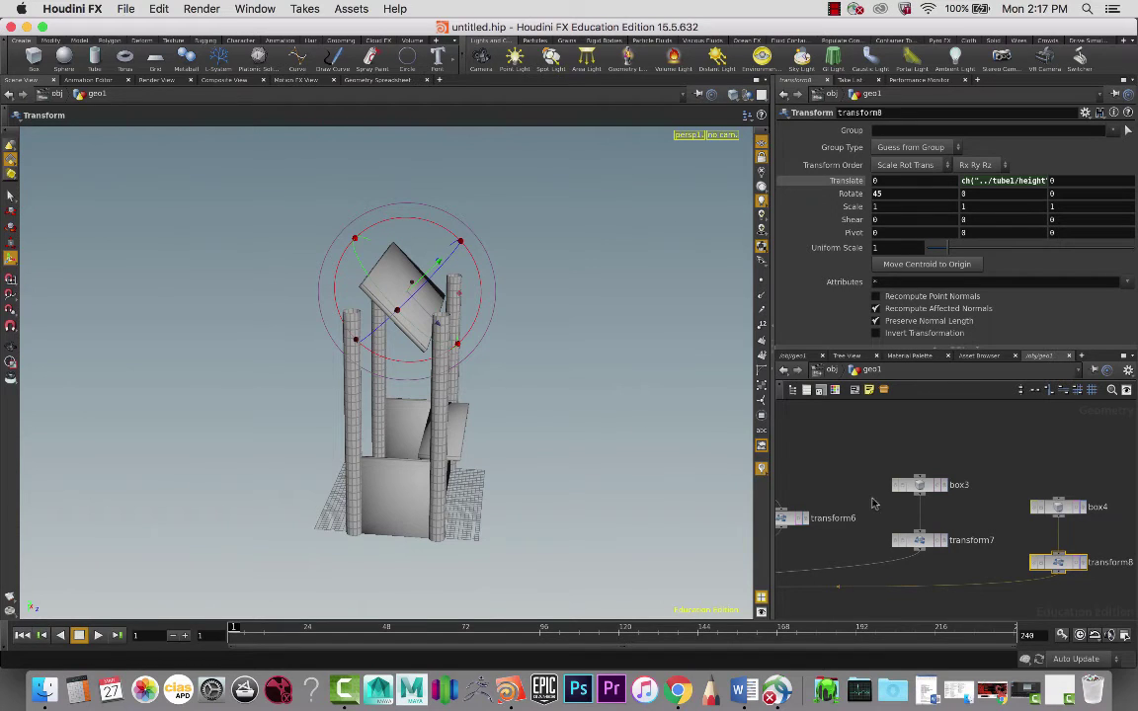
{"action": "middle_click_drag", "start_coordinate": [827, 466], "coordinate": [1019, 450]}
{"action": "middle_click_drag", "start_coordinate": [930, 468], "coordinate": [1090, 463]}
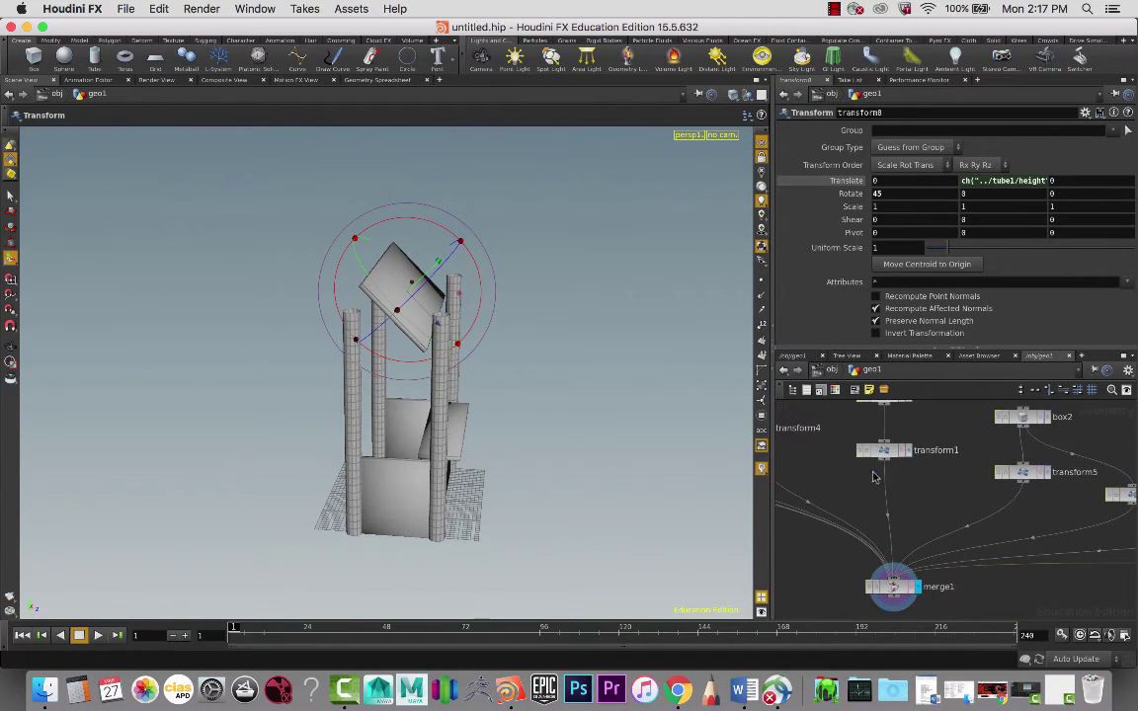
{"action": "mouse_move", "coordinate": [894, 491]}
{"action": "middle_mouse_down"}
{"action": "mouse_move", "coordinate": [937, 513]}
{"action": "mouse_move", "coordinate": [1034, 516]}
{"action": "middle_mouse_up"}
{"action": "middle_click_drag", "start_coordinate": [928, 492], "coordinate": [1045, 503]}
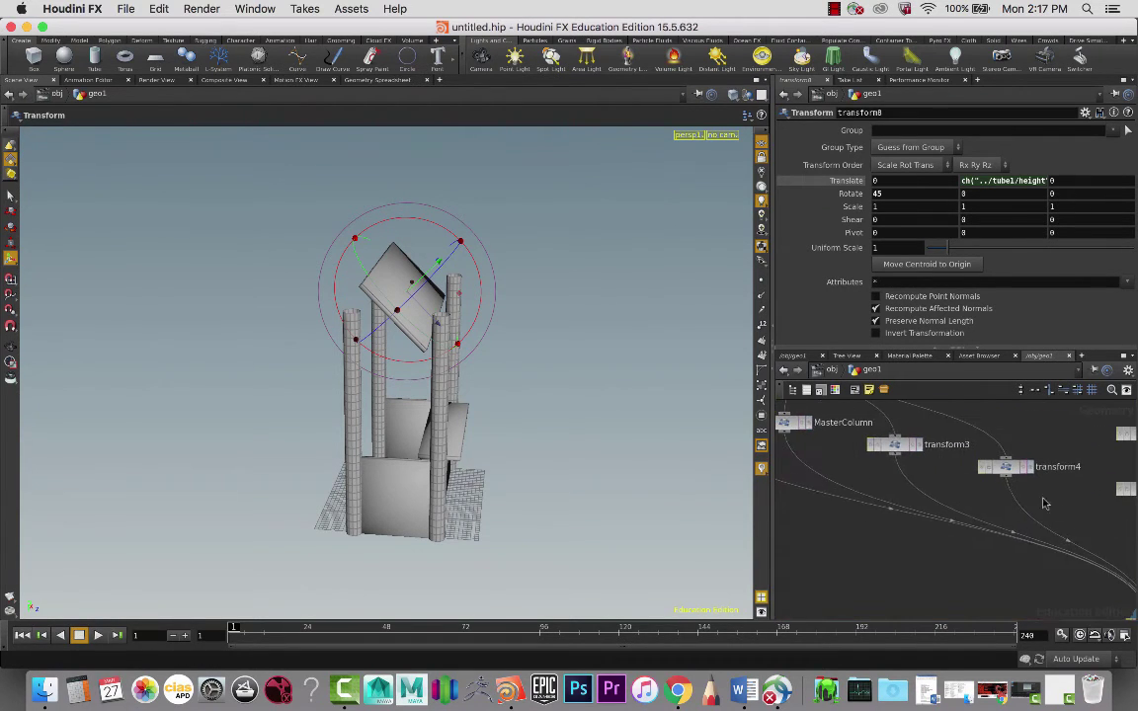
{"action": "mouse_move", "coordinate": [969, 498]}
{"action": "middle_mouse_down"}
{"action": "mouse_move", "coordinate": [1046, 515]}
{"action": "mouse_move", "coordinate": [1072, 544]}
{"action": "middle_mouse_up"}
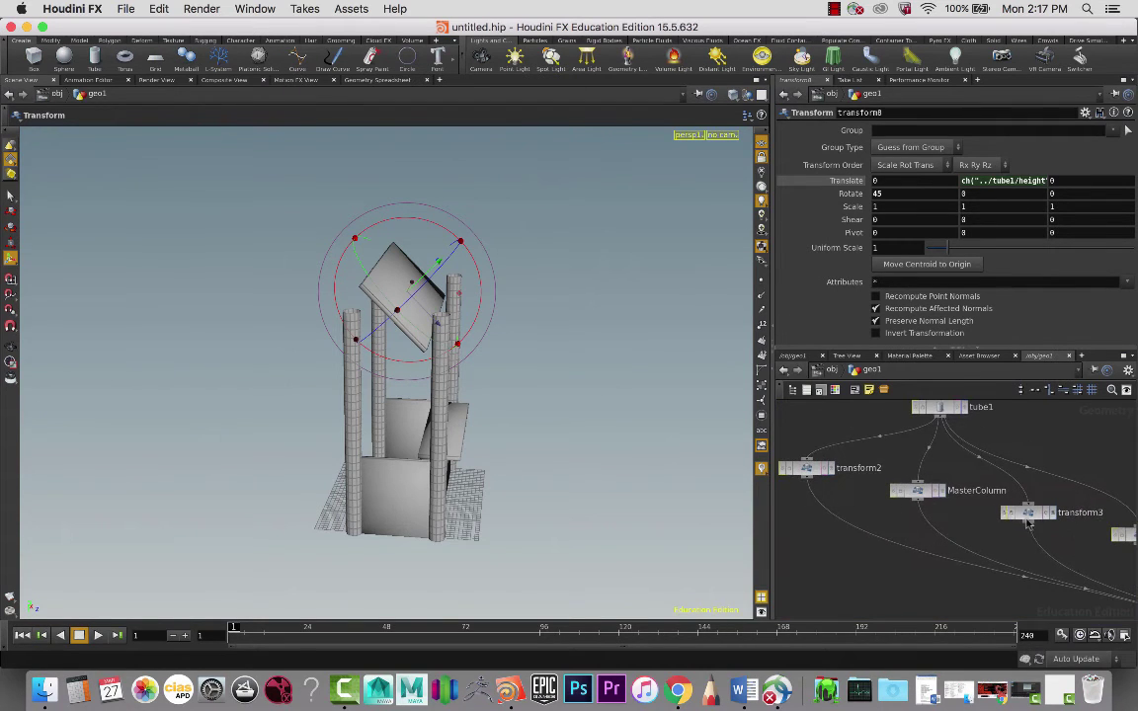
{"action": "scroll", "coordinate": [981, 482], "scroll_direction": "left", "scroll_amount": 2}
{"action": "scroll", "coordinate": [980, 482], "scroll_direction": "up", "scroll_amount": 2}
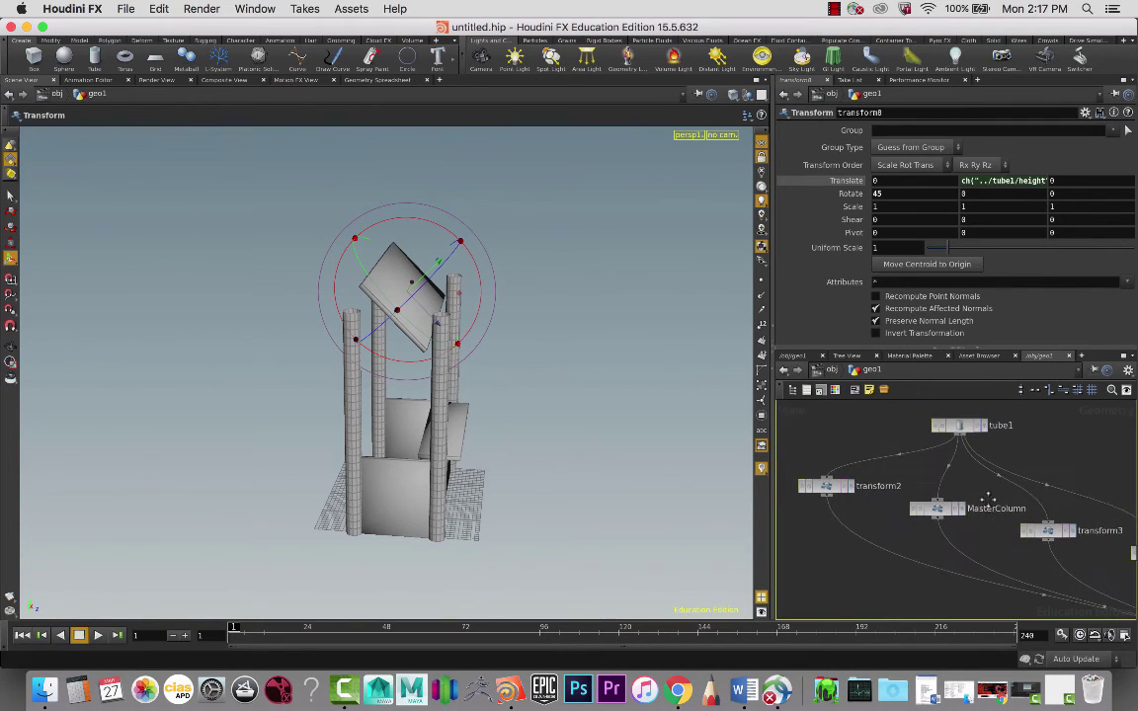
{"action": "left_click", "coordinate": [938, 512]}
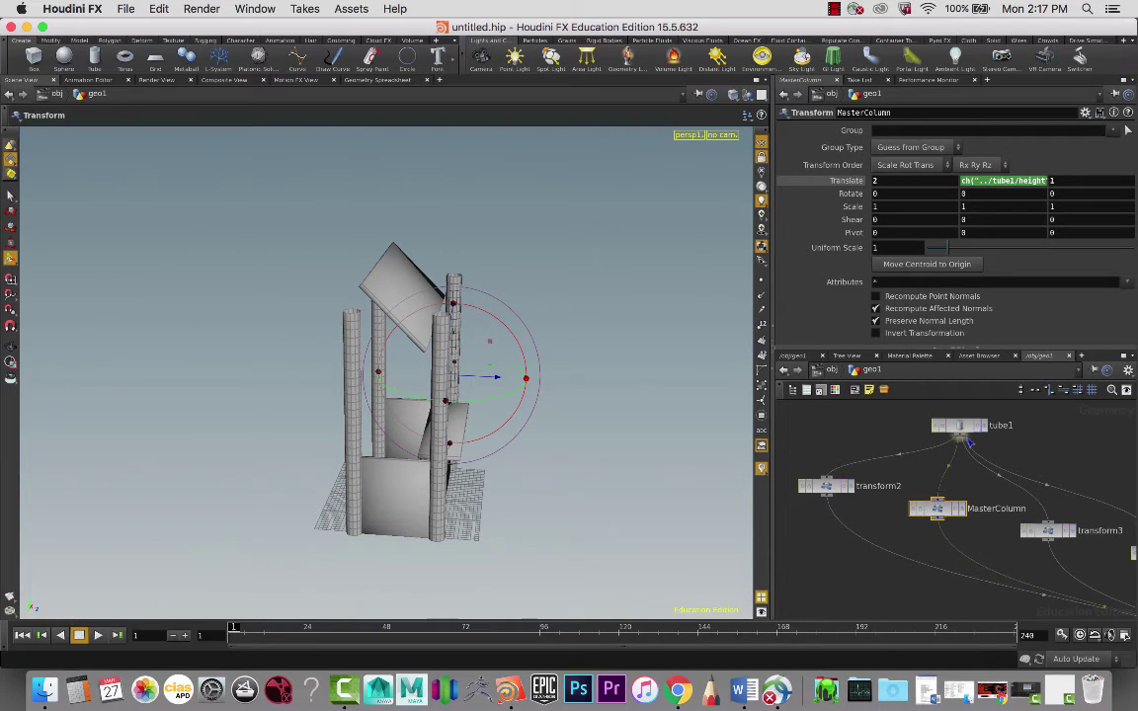
{"action": "scroll", "coordinate": [988, 444], "scroll_direction": "right", "scroll_amount": 5}
{"action": "scroll", "coordinate": [987, 444], "scroll_direction": "down", "scroll_amount": 1}
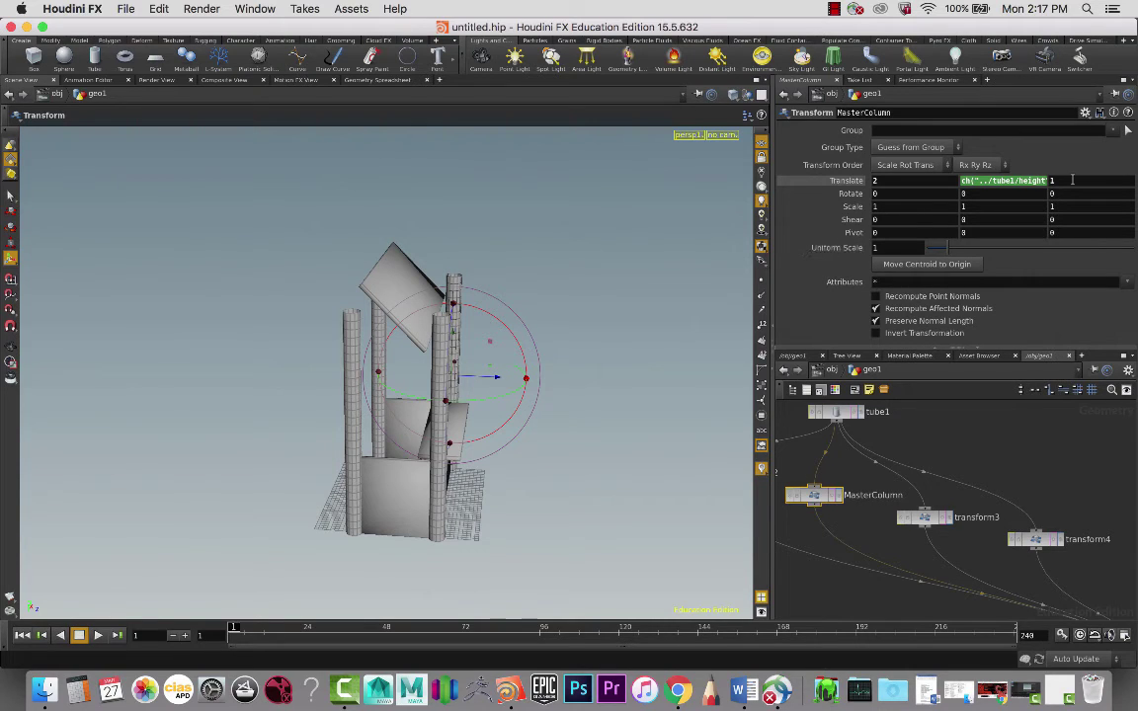
{"action": "right_click", "coordinate": [1071, 179]}
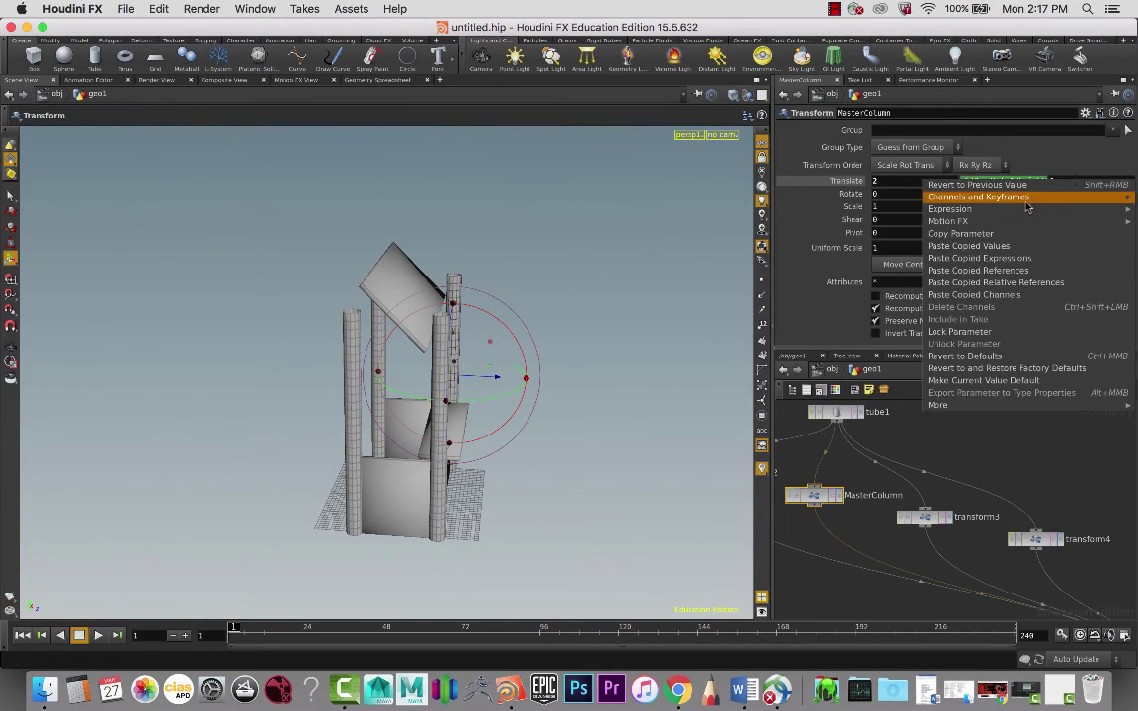
{"action": "left_click", "coordinate": [963, 231]}
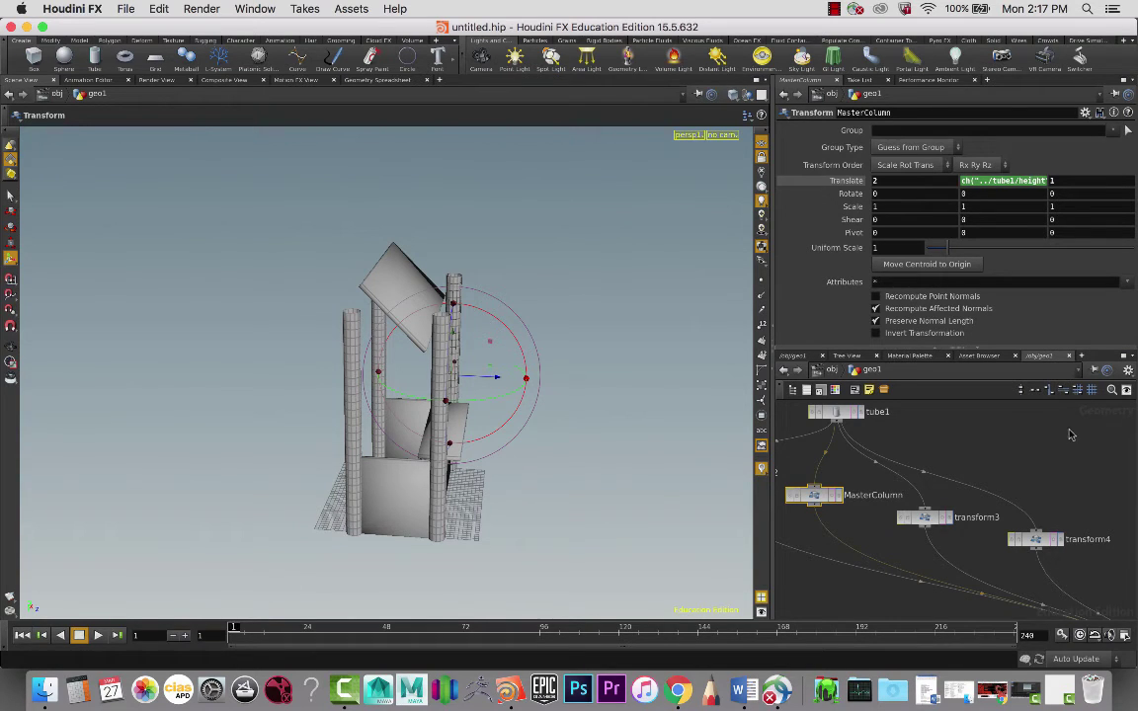
Link transform8's Z translate to MasterColumn's Z position by pasting the copied parameter as a relative reference
{"action": "middle_click_drag", "start_coordinate": [1062, 437], "coordinate": [923, 420]}
{"action": "middle_click_drag", "start_coordinate": [1023, 450], "coordinate": [970, 422]}
{"action": "scroll", "coordinate": [970, 422], "scroll_direction": "right", "scroll_amount": 5}
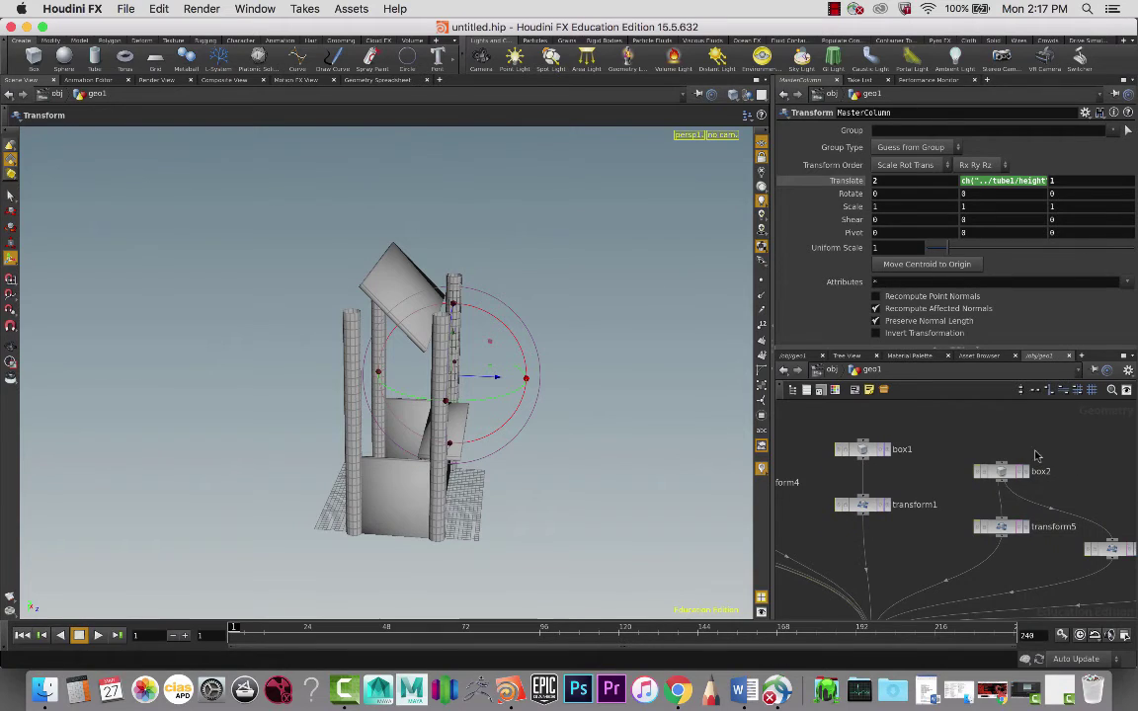
{"action": "scroll", "coordinate": [938, 419], "scroll_direction": "right", "scroll_amount": 8}
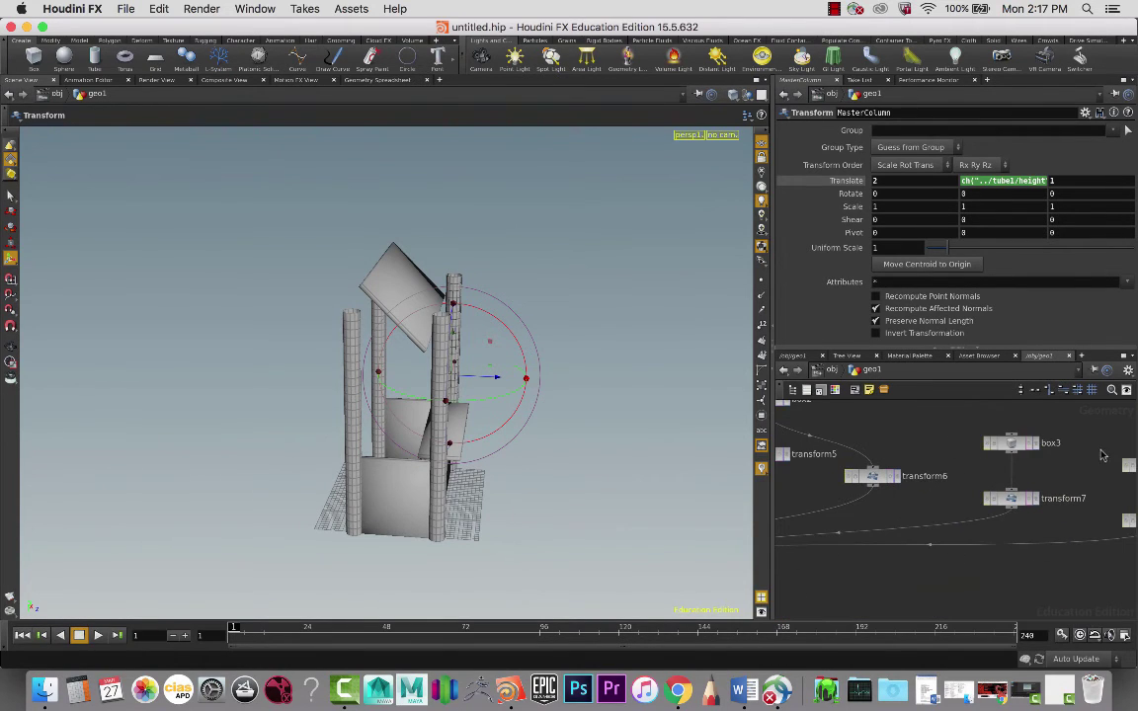
{"action": "scroll", "coordinate": [943, 447], "scroll_direction": "right", "scroll_amount": 6}
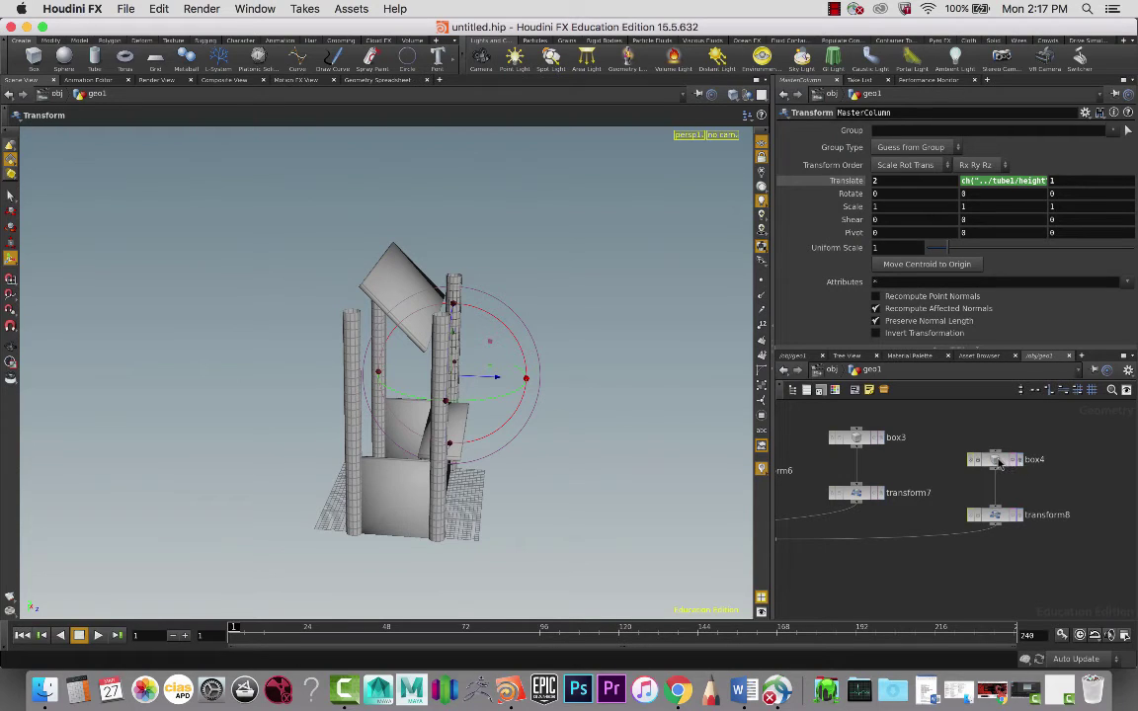
{"action": "left_click", "coordinate": [997, 515]}
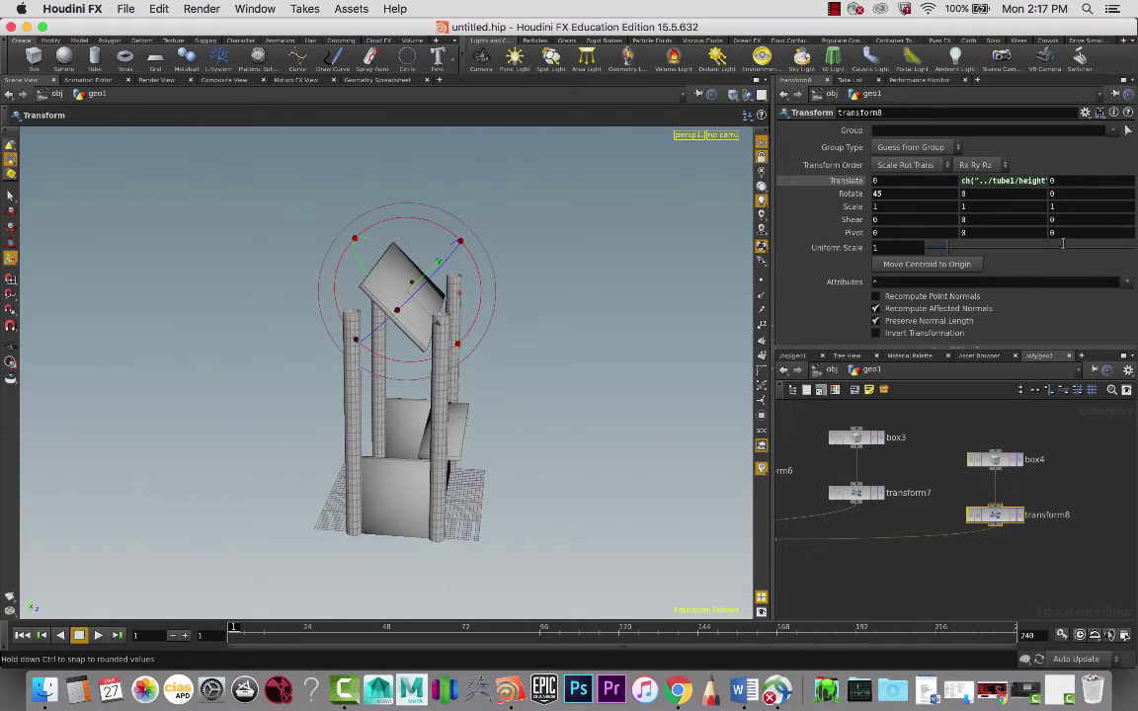
{"action": "left_click", "coordinate": [1076, 180]}
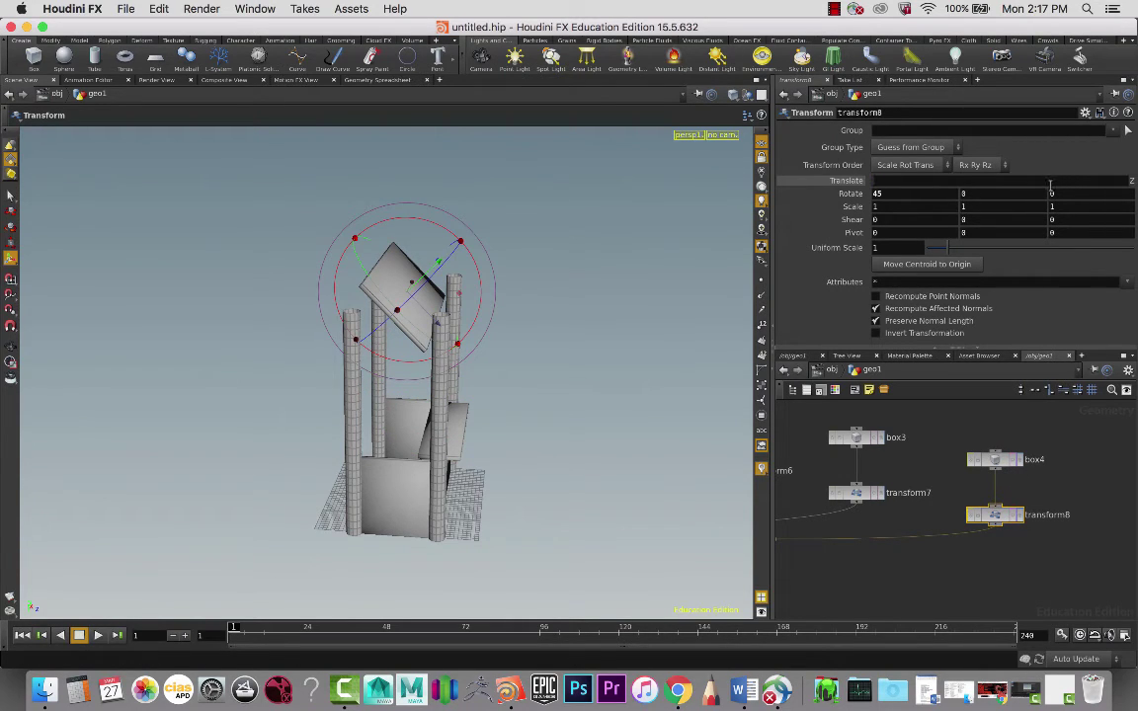
{"action": "right_click", "coordinate": [936, 178]}
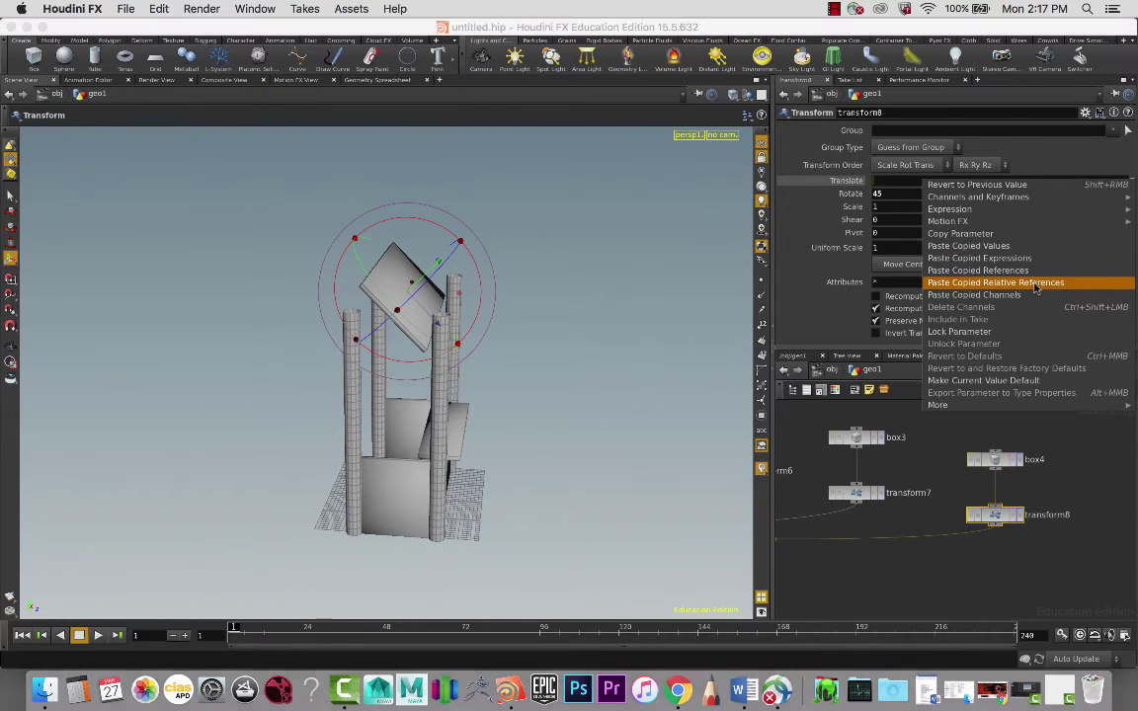
{"action": "left_click", "coordinate": [1034, 286]}
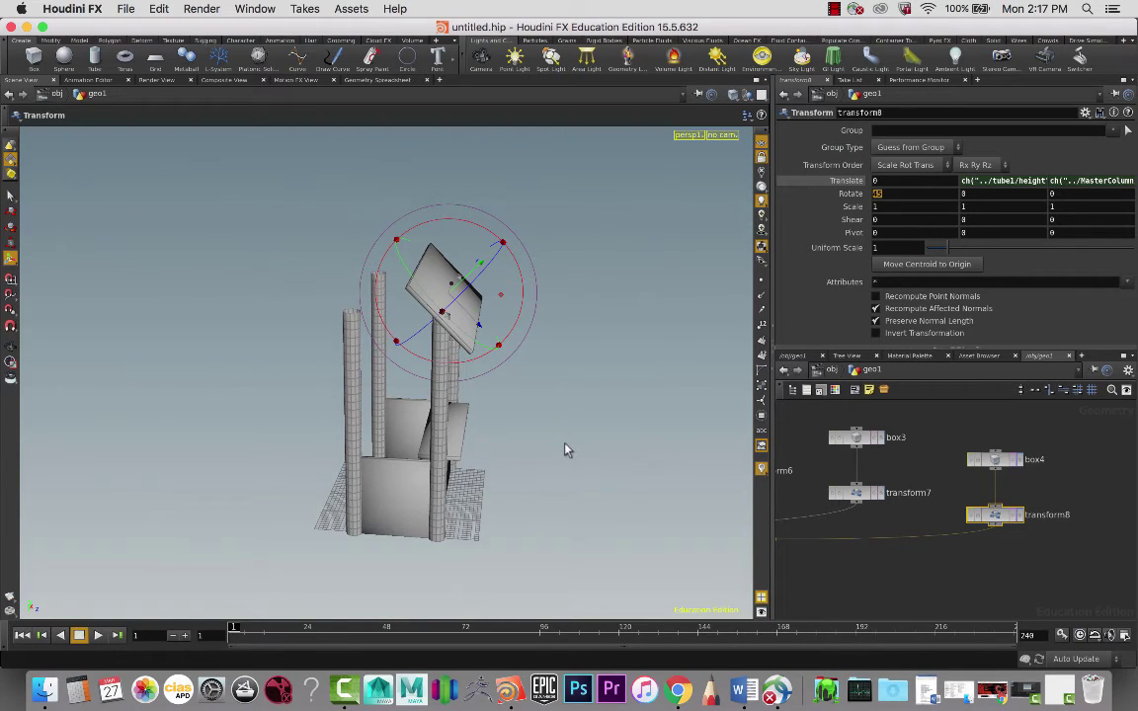
Clear transform8's X rotation and set it back to 45
{"action": "key", "text": "BackSpace"}
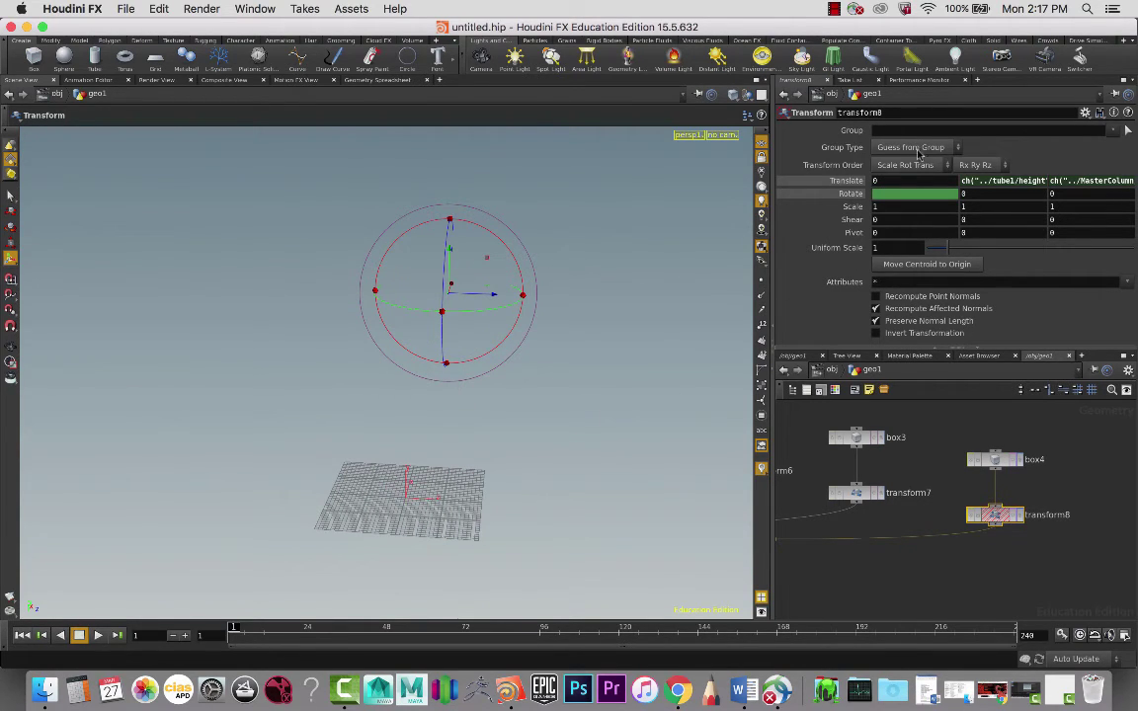
{"action": "right_click", "coordinate": [910, 194]}
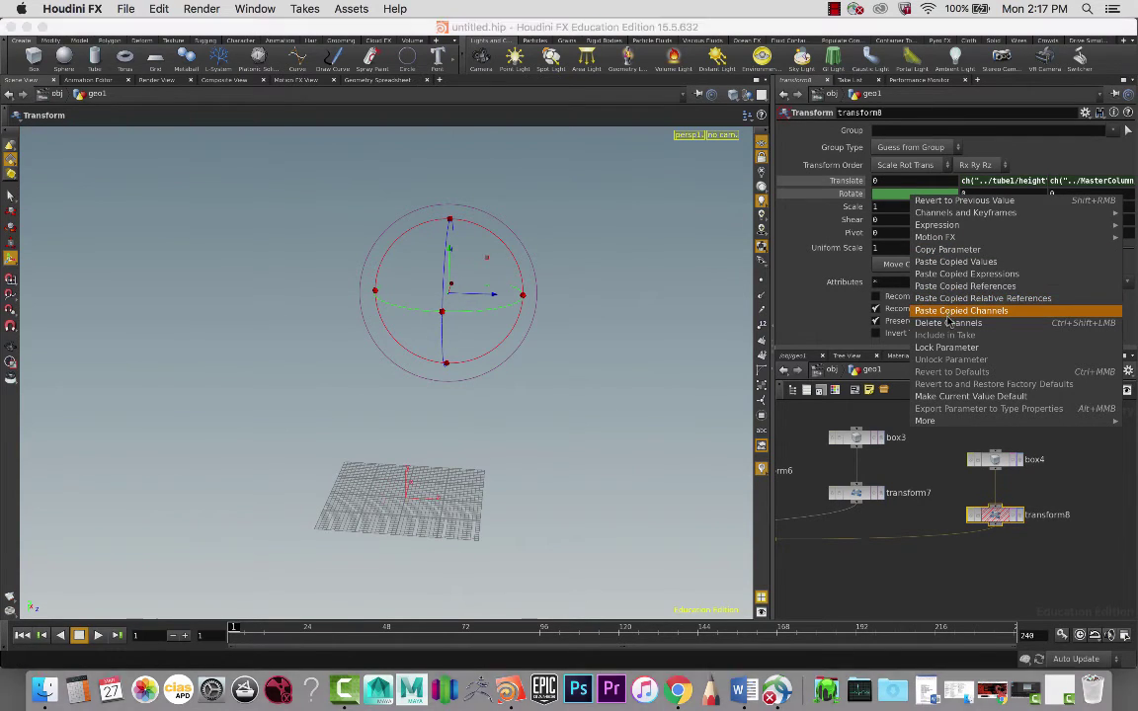
{"action": "left_click", "coordinate": [948, 312]}
{"action": "right_click", "coordinate": [909, 196]}
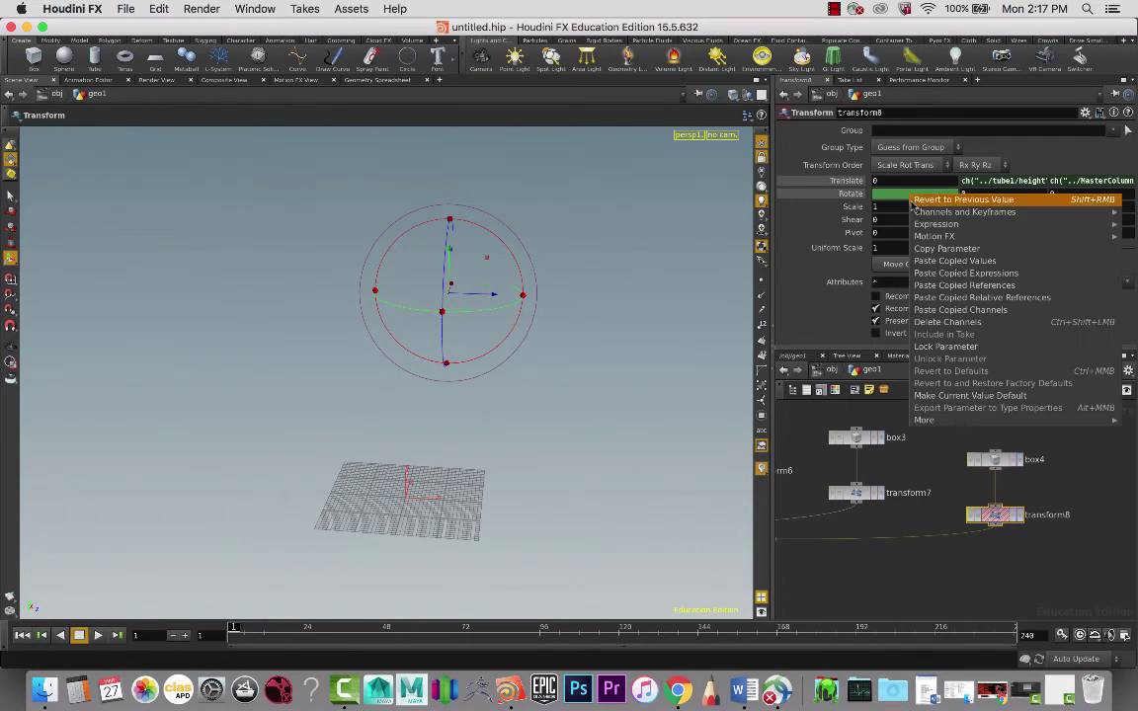
{"action": "left_click", "coordinate": [947, 312]}
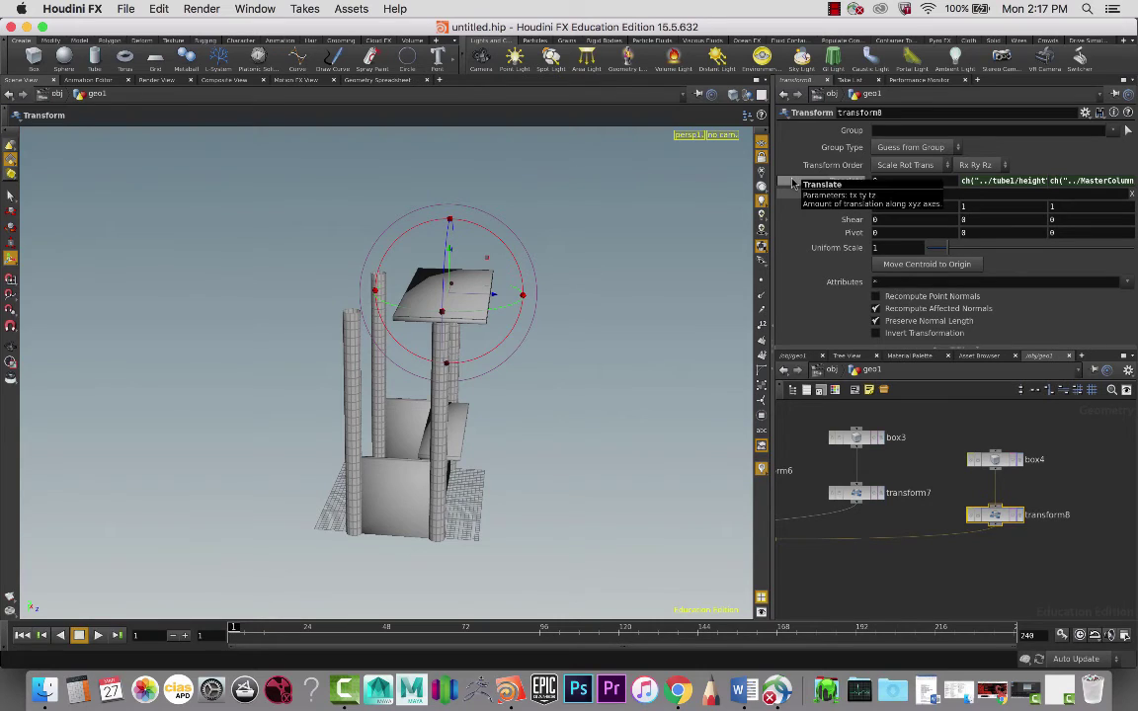
{"action": "key", "text": "Tab"}
{"action": "type", "text": "45"}
{"action": "key", "text": "Return"}
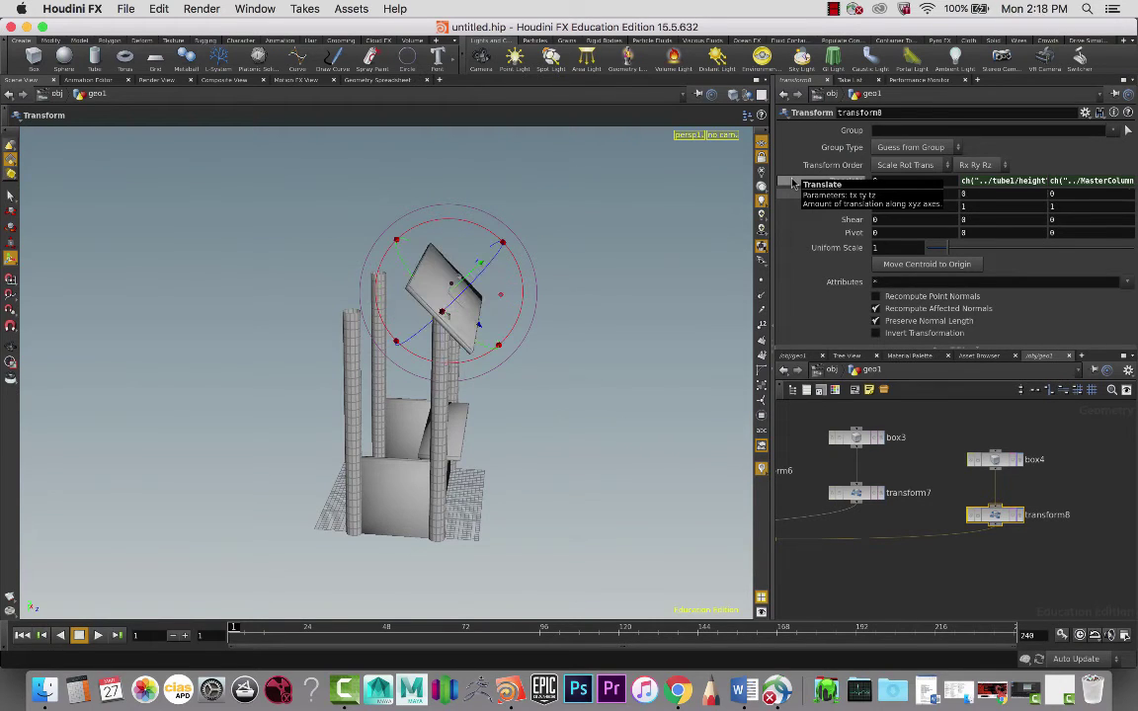
Offset the tilted roof panel by setting transform8's Z translate expression to ch("../MasterColumn/tz")+1
{"action": "key", "text": "s"}
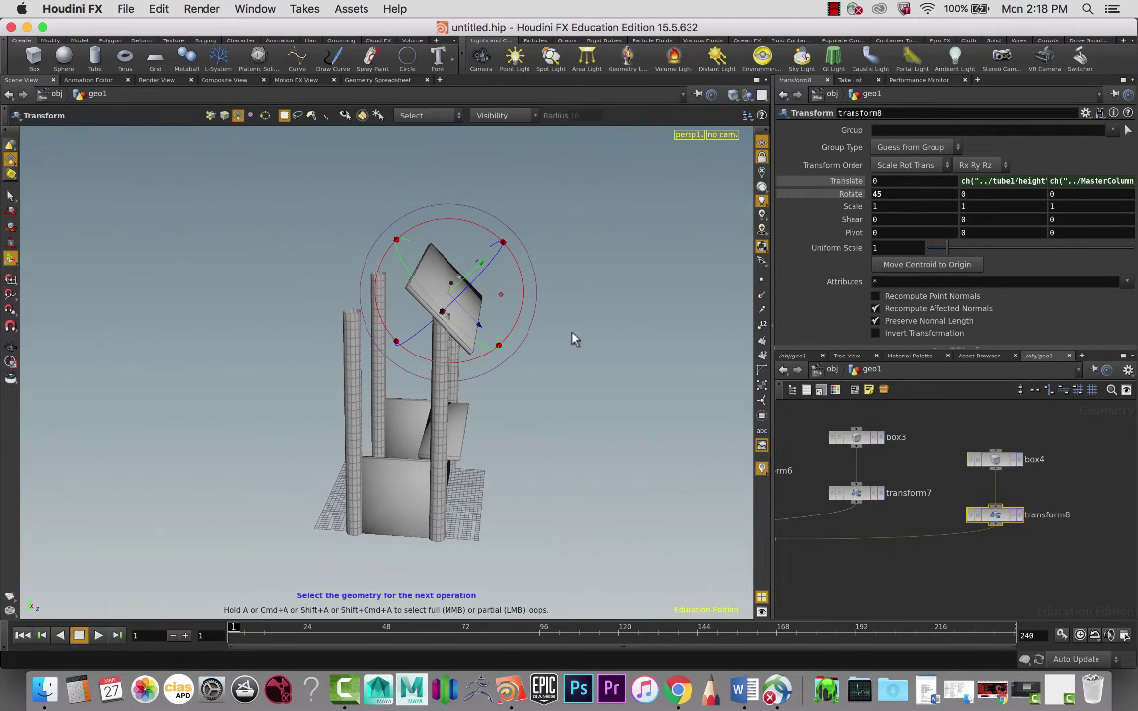
{"action": "key", "text": "Escape"}
{"action": "left_click_drag", "start_coordinate": [632, 368], "coordinate": [538, 310]}
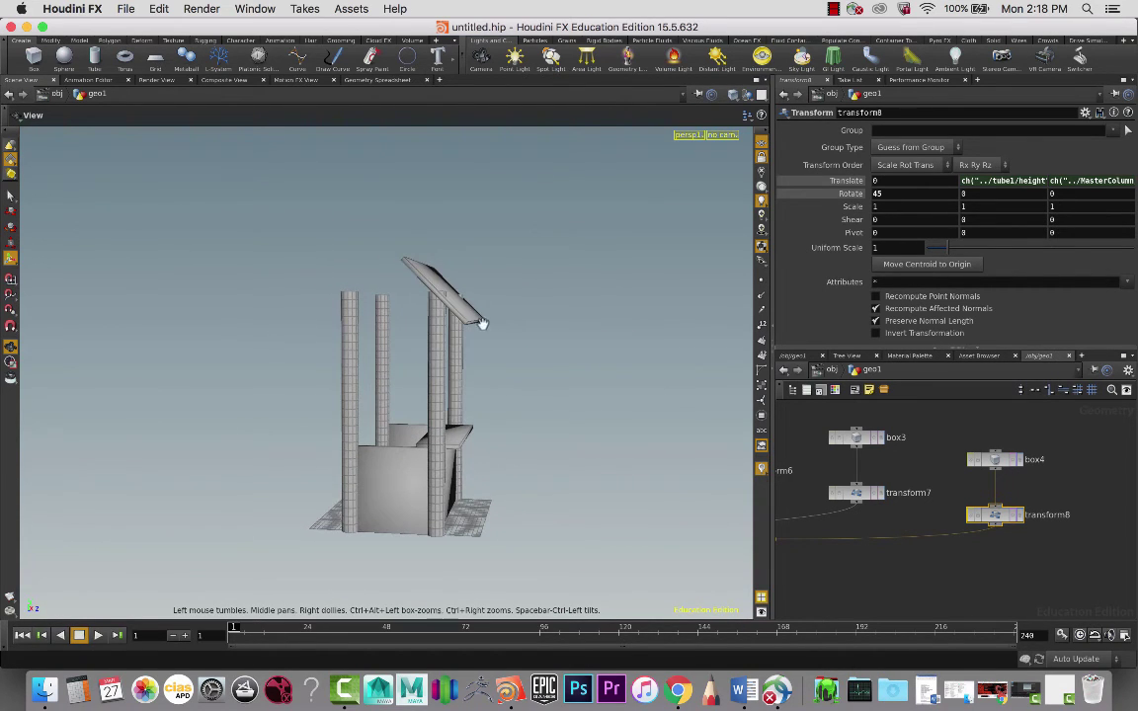
{"action": "key", "text": "s"}
{"action": "key", "text": "Return"}
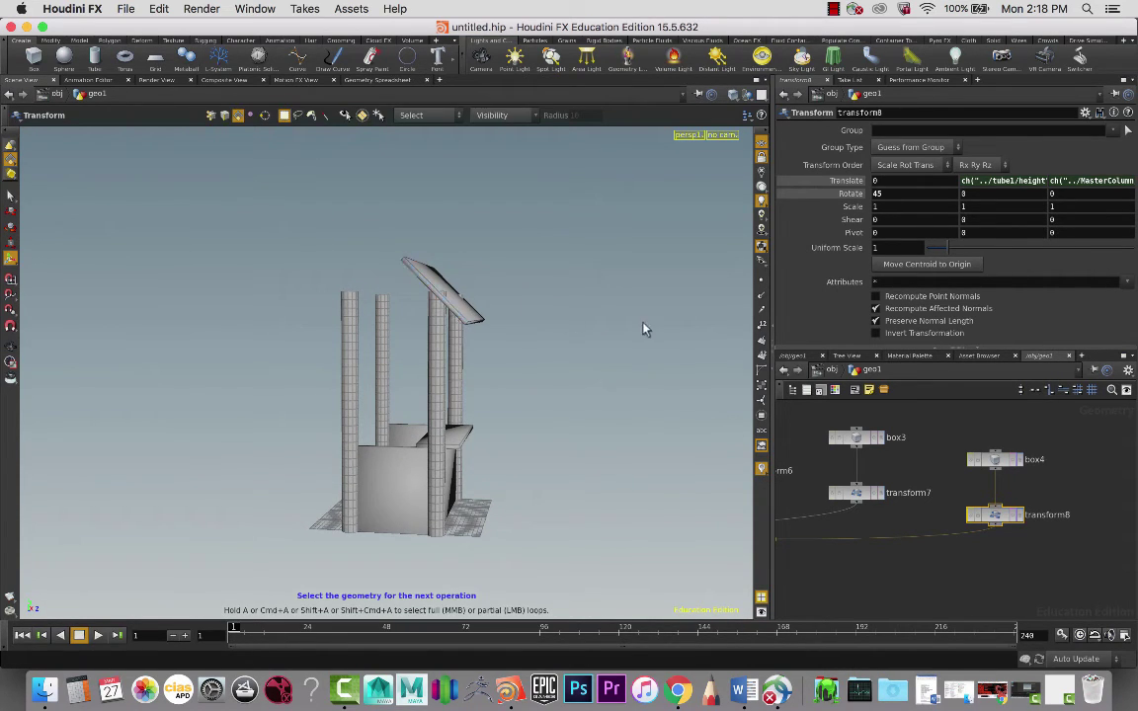
{"action": "left_click", "coordinate": [997, 516]}
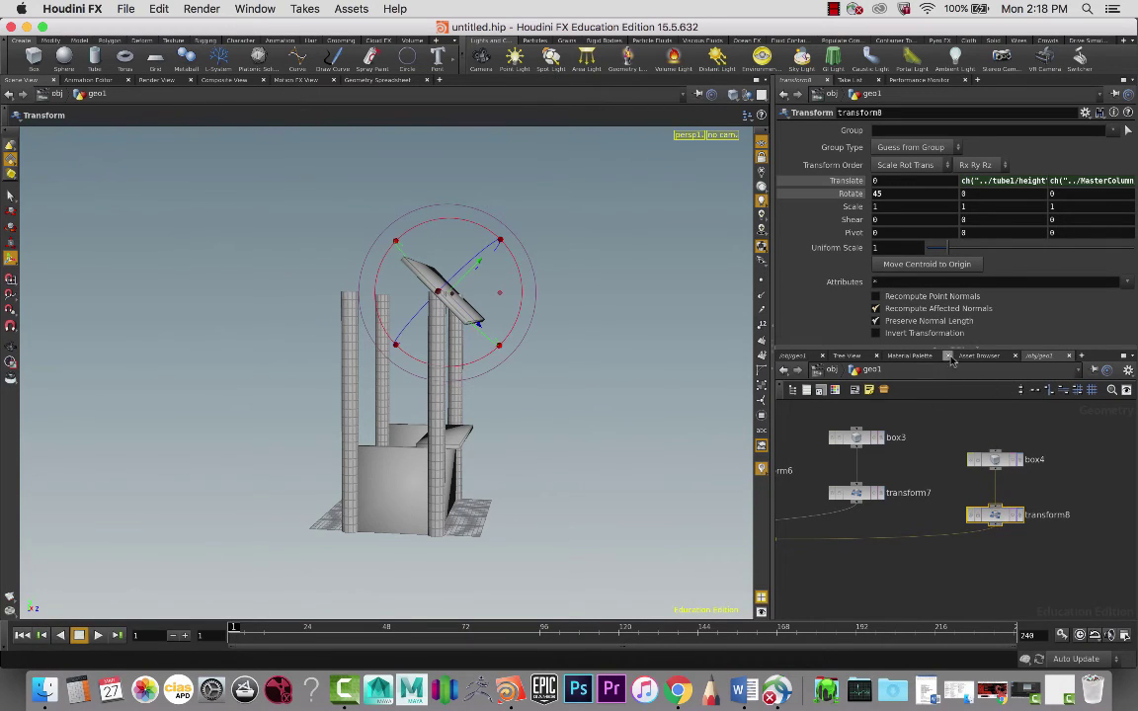
{"action": "left_click", "coordinate": [1056, 182]}
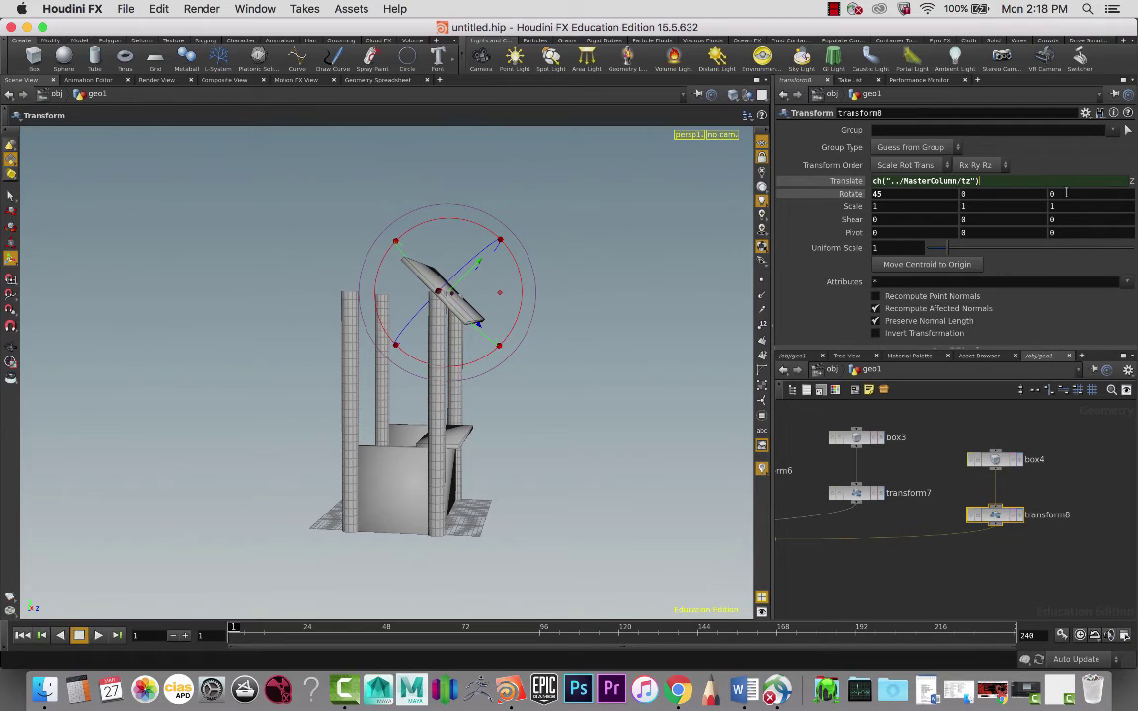
{"action": "type", "text": "+1"}
{"action": "key", "text": "Return"}
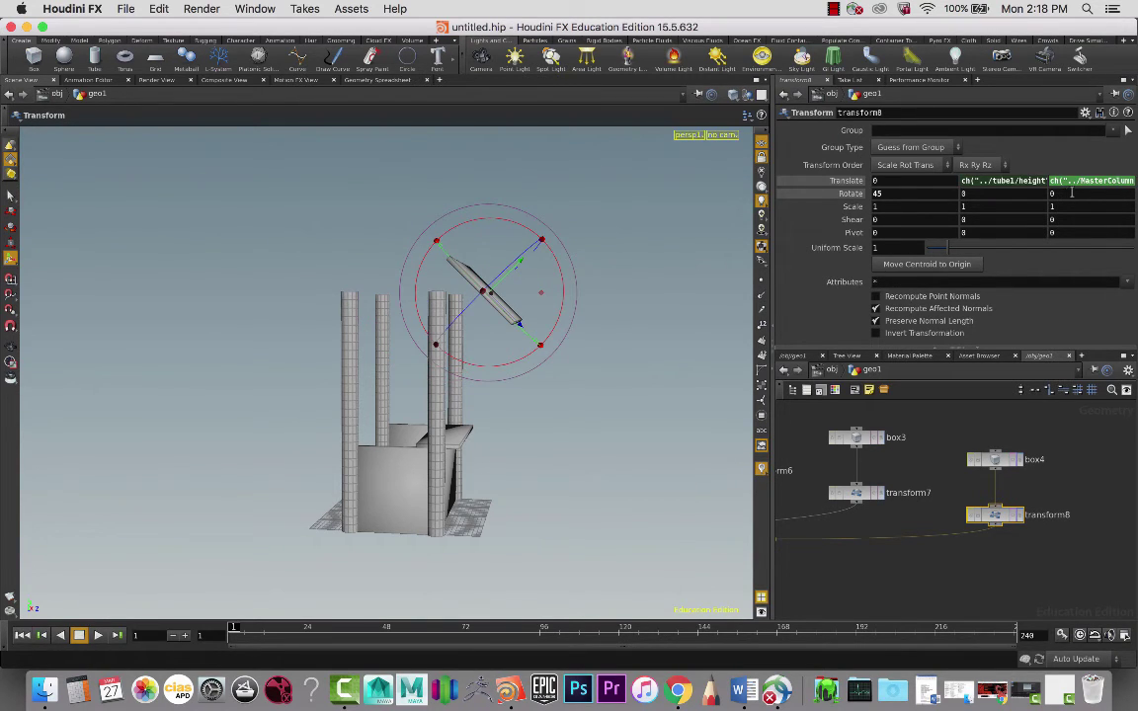
Reduce the constant added in transform8's Z translate expression so the roof panel sits just beyond the column, and check it from the side
{"action": "left_click", "coordinate": [1081, 182]}
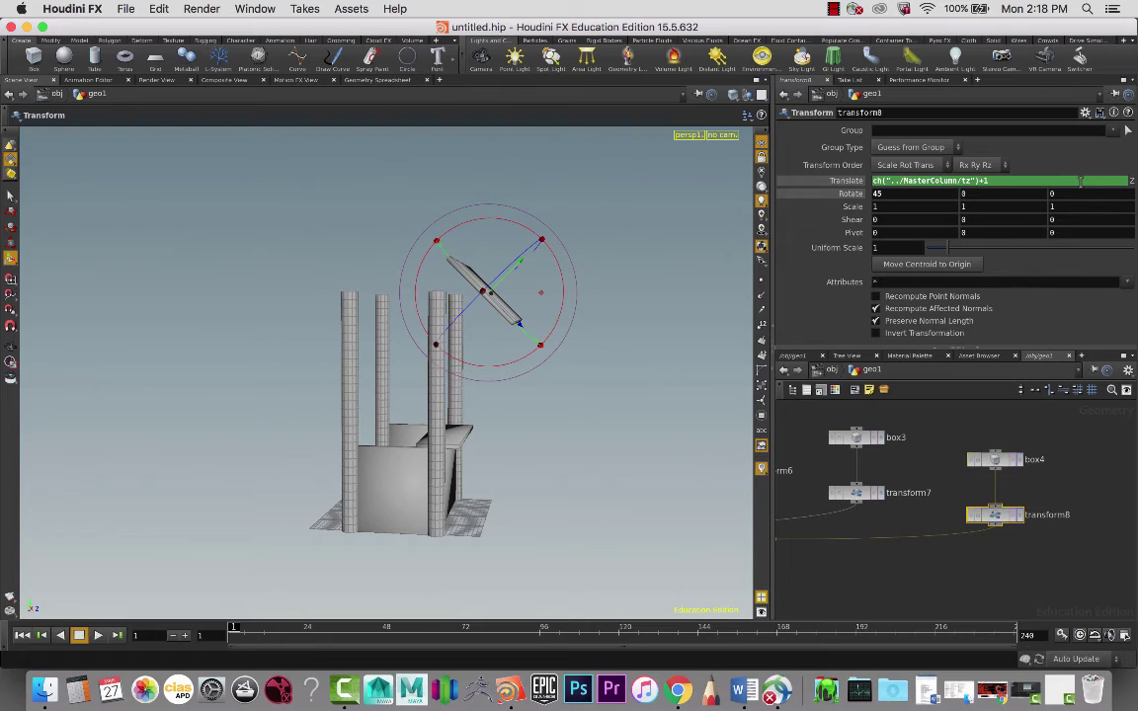
{"action": "key", "text": "Return"}
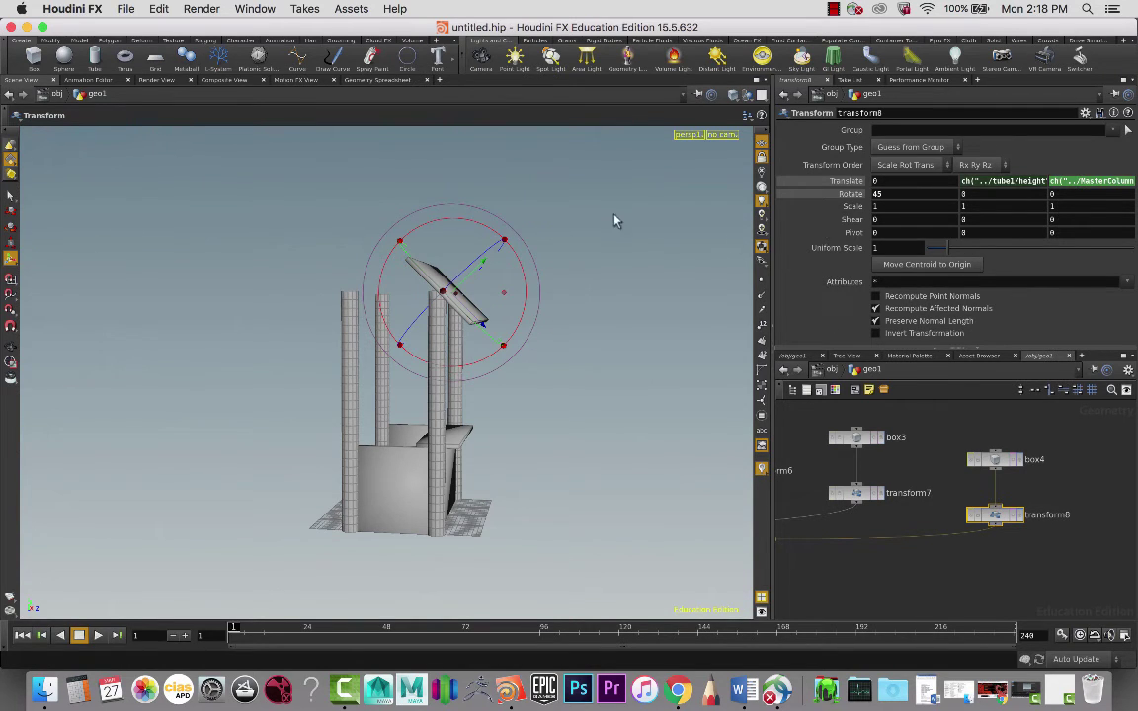
{"action": "key", "text": "Escape"}
{"action": "left_click_drag", "start_coordinate": [581, 262], "coordinate": [397, 324]}
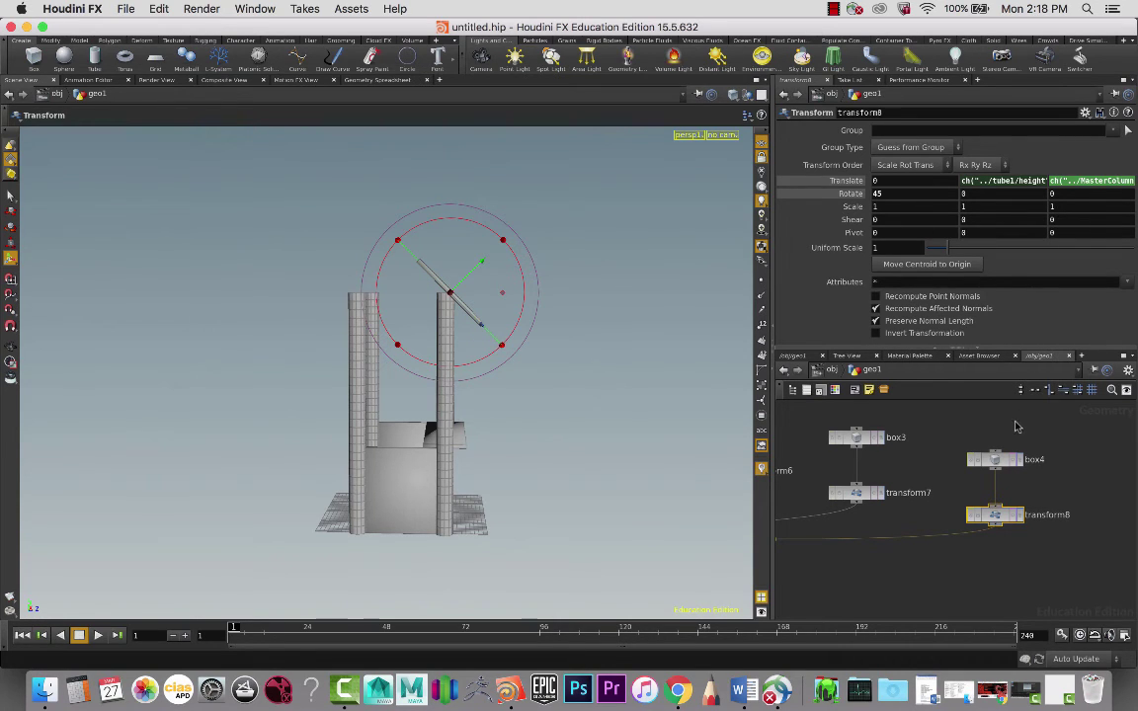
Lengthen the roof panel by setting box4's Z size to 3
{"action": "left_click", "coordinate": [1013, 460]}
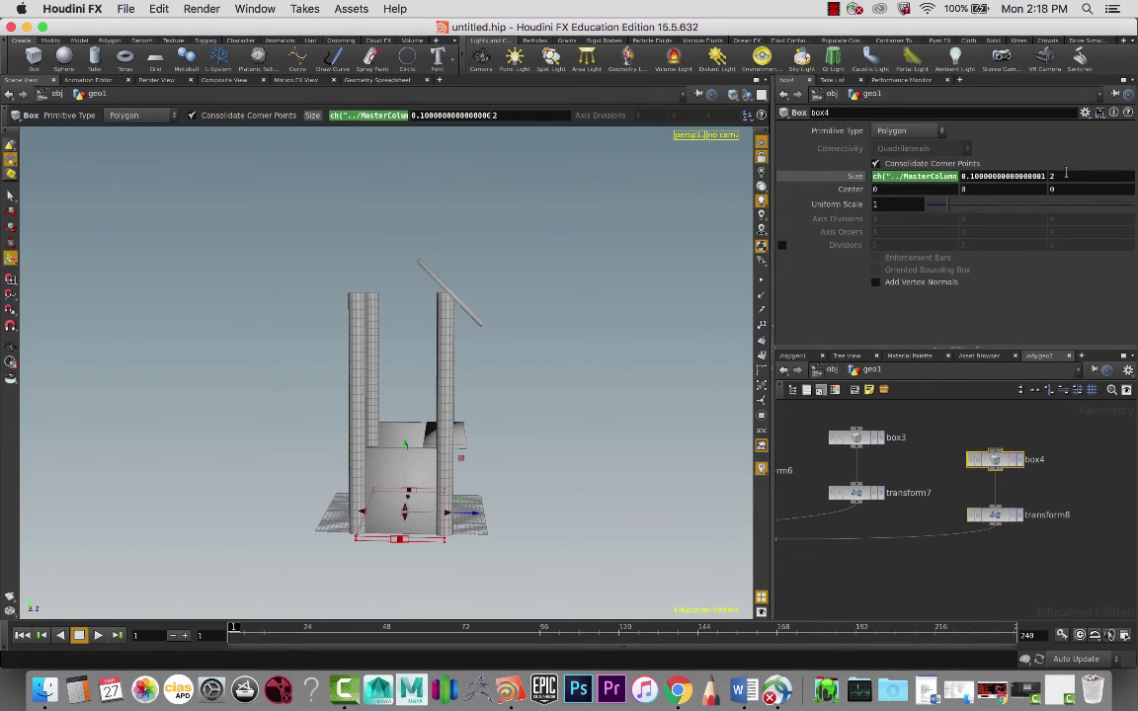
{"action": "left_click_drag", "start_coordinate": [1064, 176], "coordinate": [1005, 180]}
{"action": "type", "text": "3"}
{"action": "key", "text": "Return"}
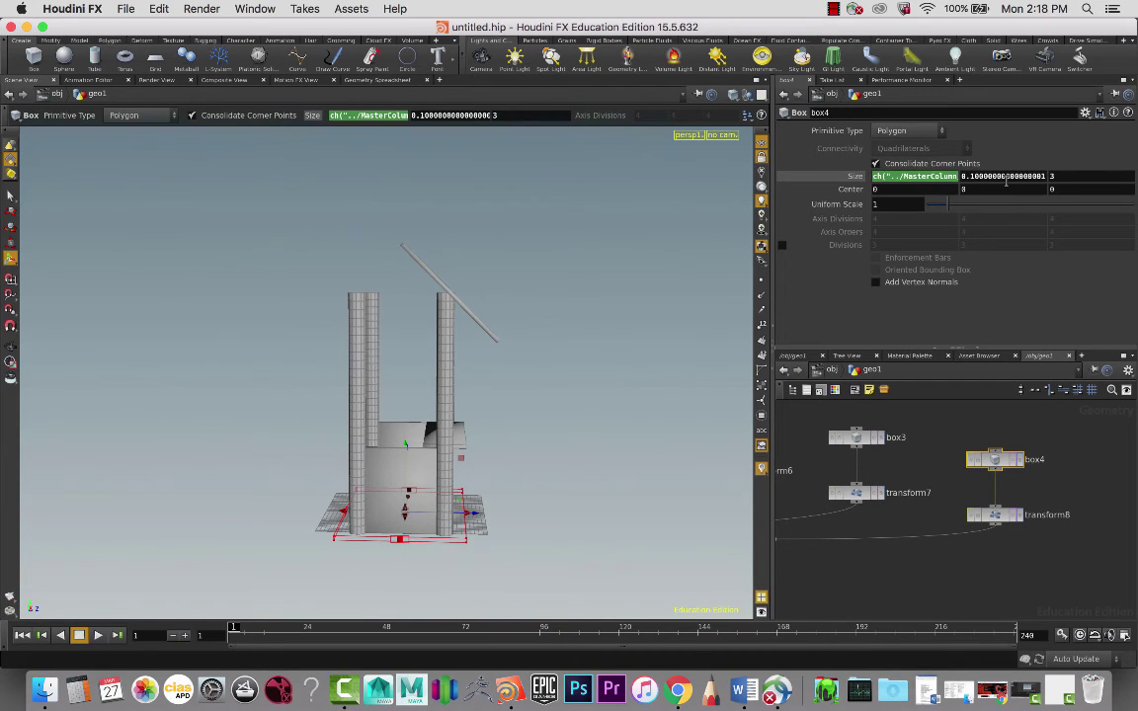
{"action": "key", "text": "Escape"}
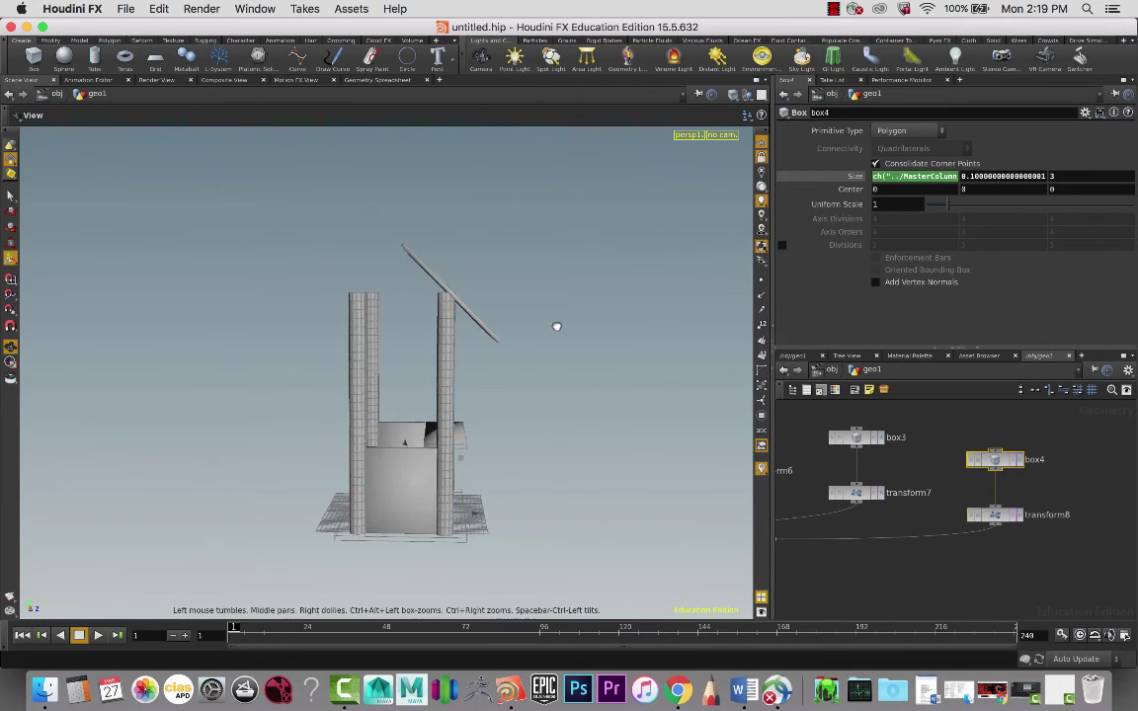
{"action": "left_click_drag", "start_coordinate": [556, 325], "coordinate": [578, 363]}
{"action": "key", "text": "Return"}
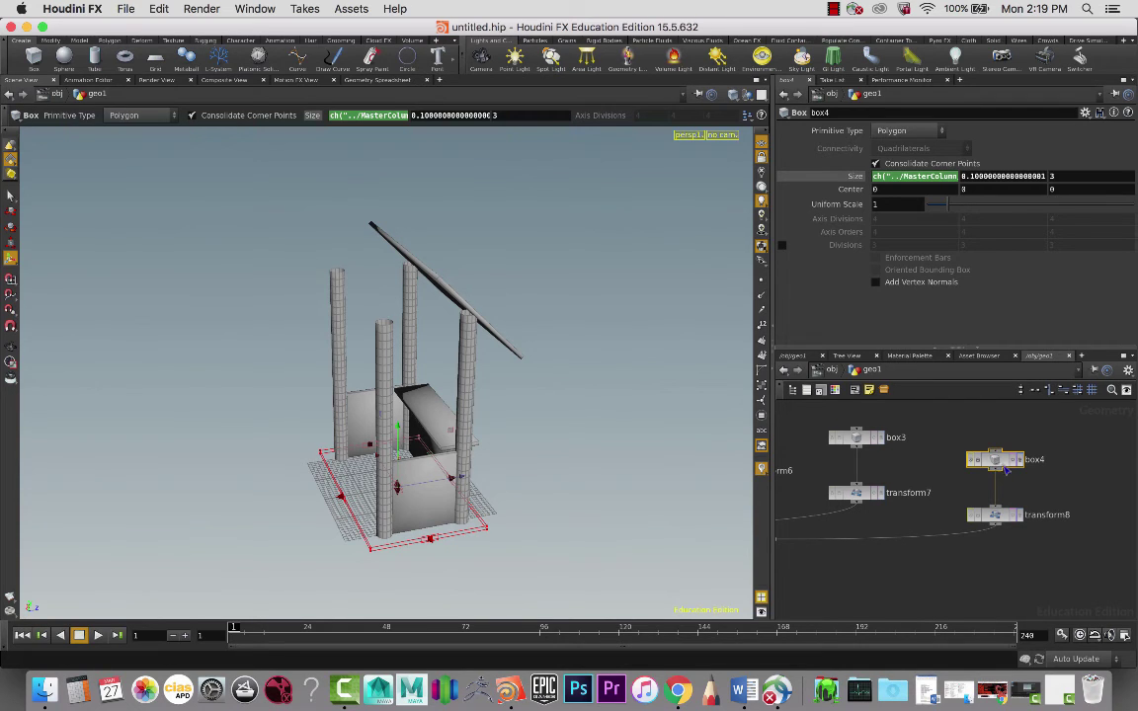
Duplicate the transform8 node, place the copy beside the original and centre box4 above the pair
{"action": "left_click", "coordinate": [991, 512]}
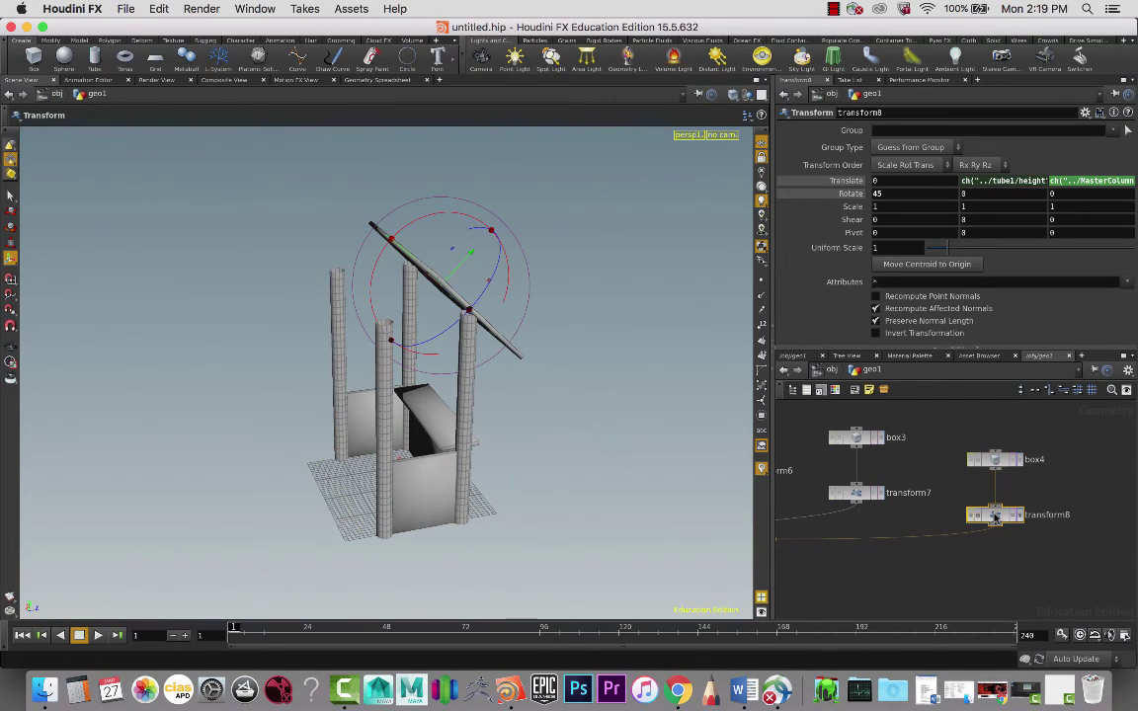
{"action": "key", "text": "super+c"}
{"action": "key", "text": "super+v"}
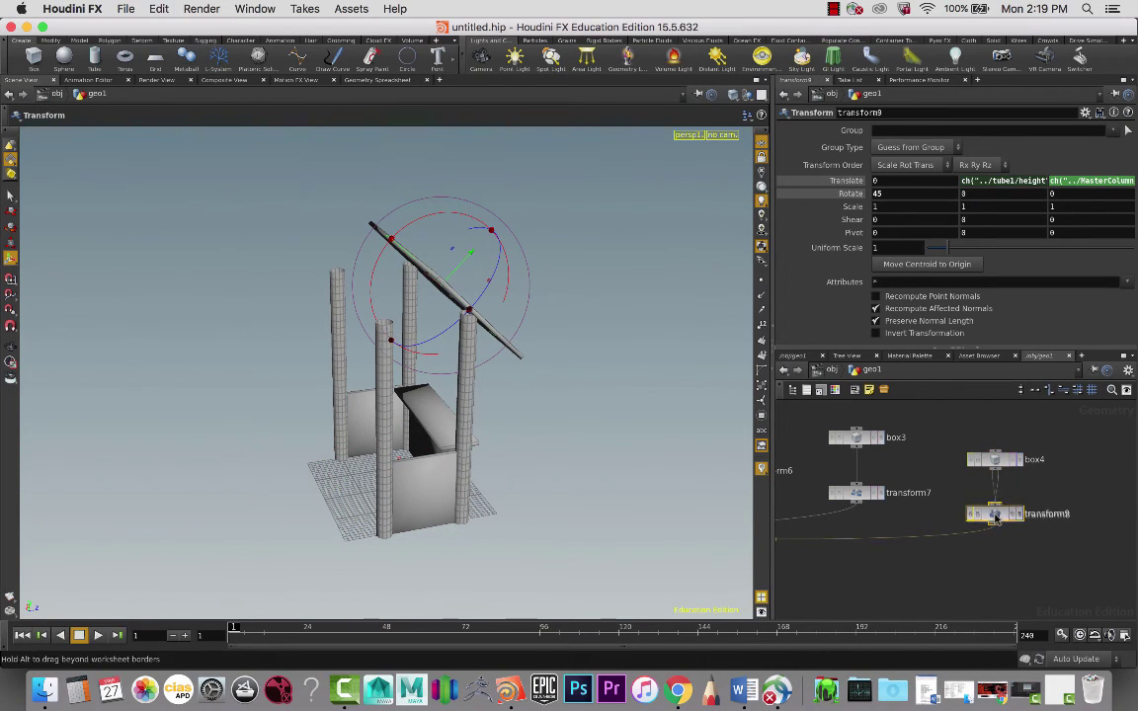
{"action": "left_click_drag", "start_coordinate": [1053, 516], "coordinate": [1075, 517]}
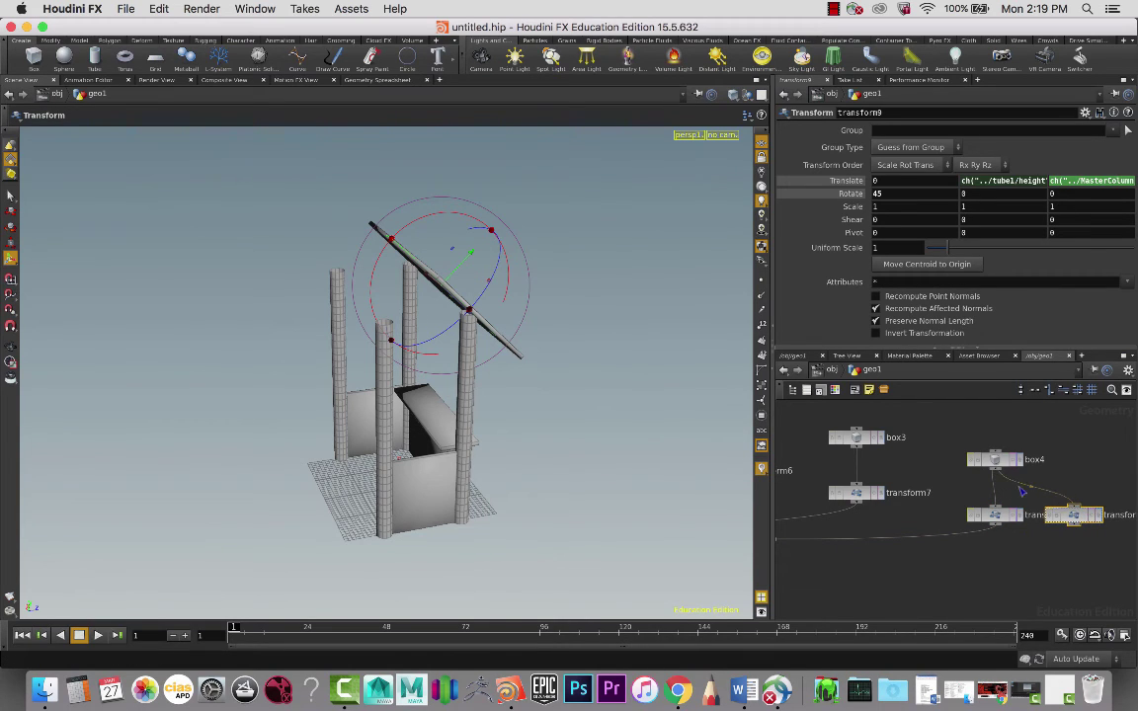
{"action": "left_click_drag", "start_coordinate": [997, 461], "coordinate": [1030, 457]}
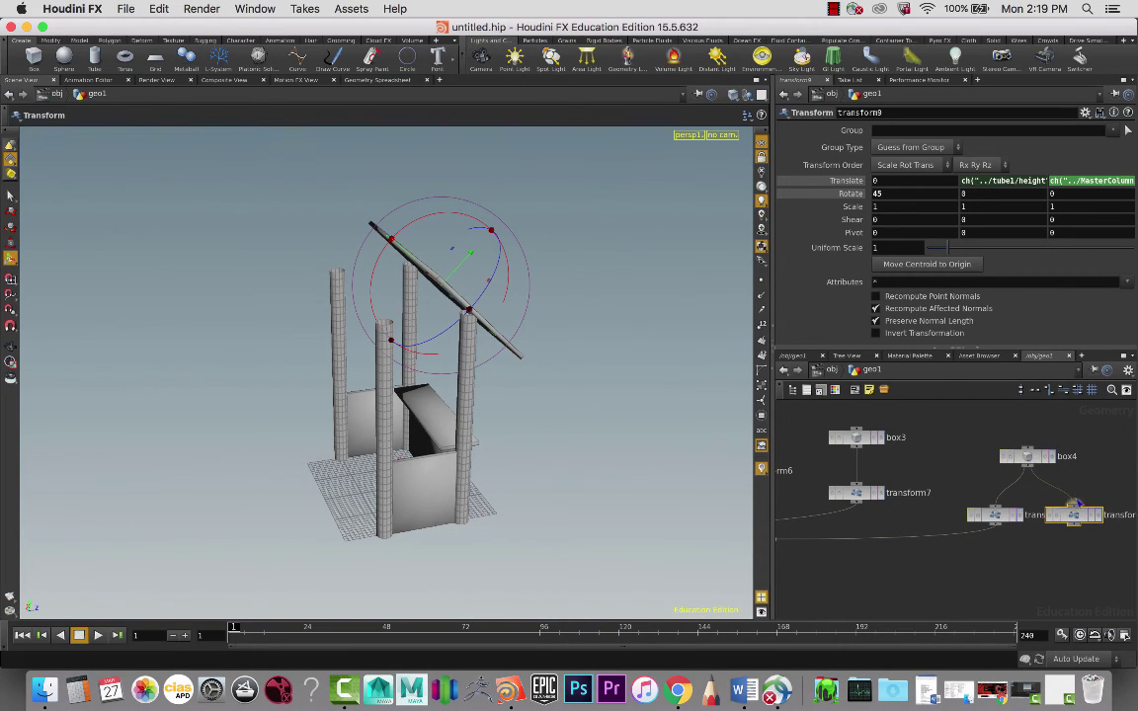
Set the X rotation of the duplicated transform node to -45
{"action": "middle_click_drag", "start_coordinate": [992, 428], "coordinate": [940, 405]}
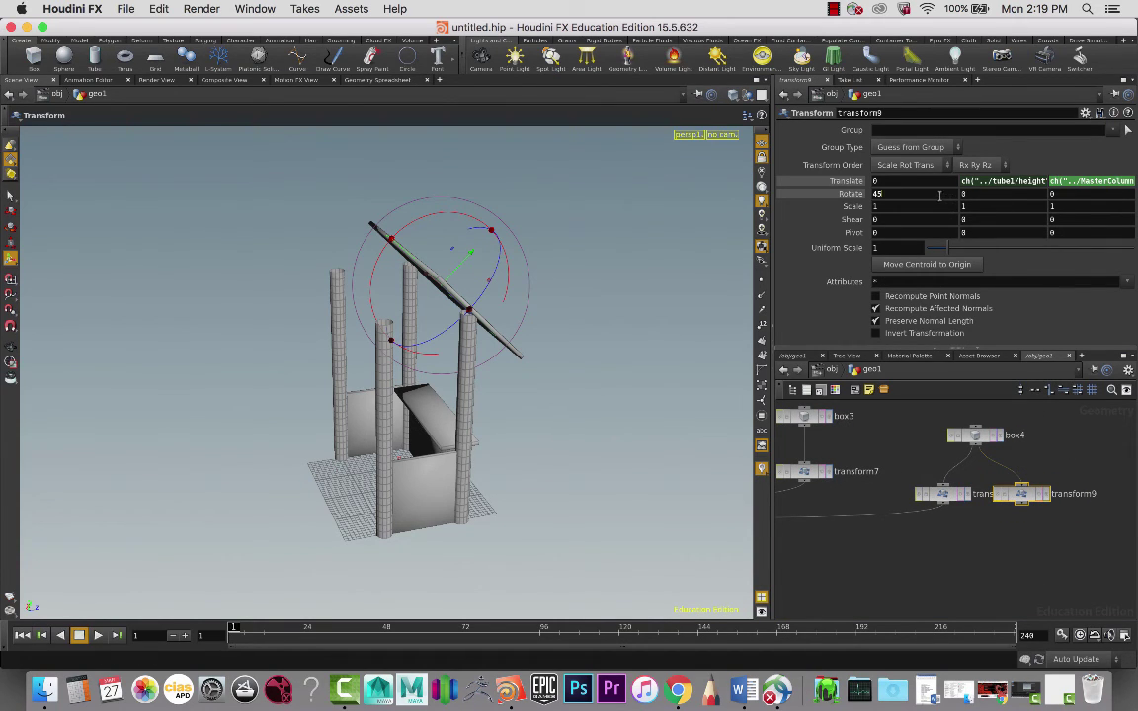
{"action": "left_click", "coordinate": [876, 194]}
{"action": "key", "text": "Return"}
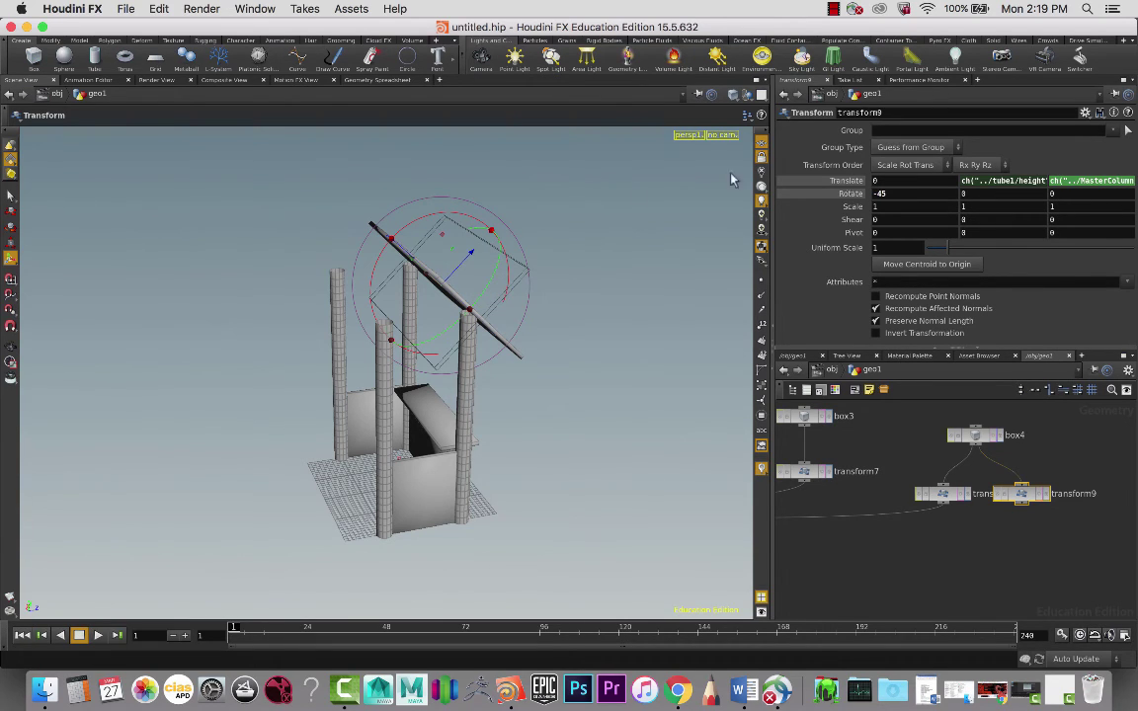
Connect transform9's output to the merge node that combines all the structure's parts
{"action": "scroll", "coordinate": [988, 439], "scroll_direction": "down", "scroll_amount": 4}
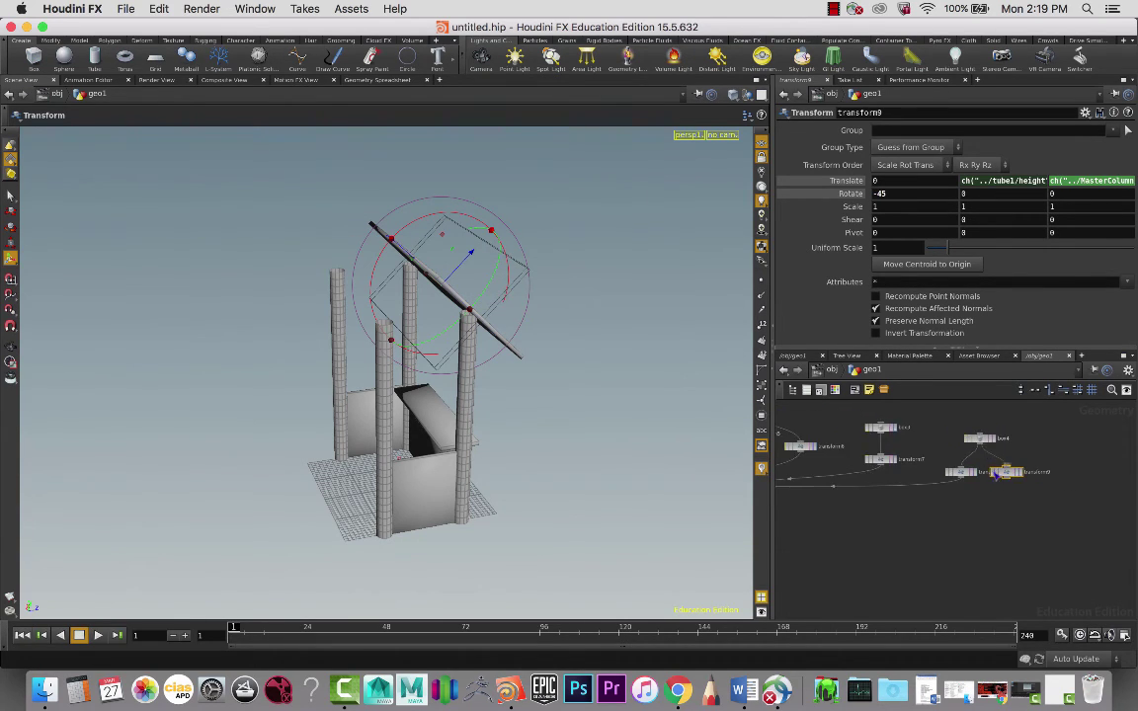
{"action": "middle_click_drag", "start_coordinate": [995, 473], "coordinate": [1069, 466]}
{"action": "scroll", "coordinate": [1086, 484], "scroll_direction": "down", "scroll_amount": 3}
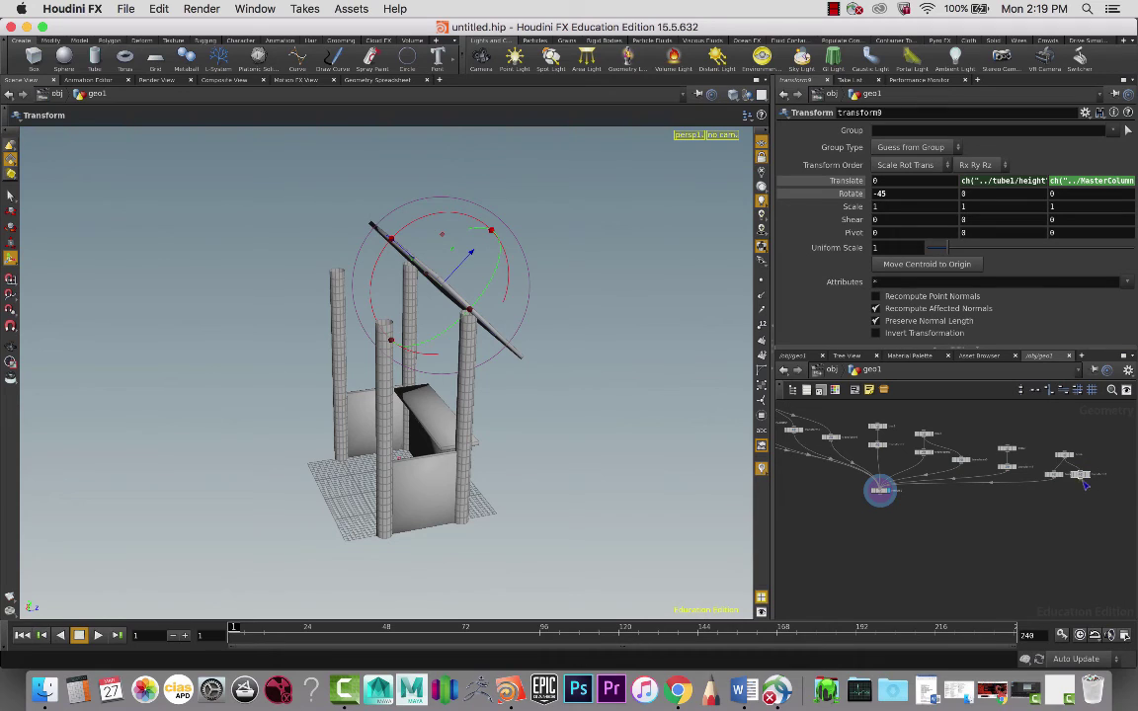
{"action": "left_click", "coordinate": [880, 483]}
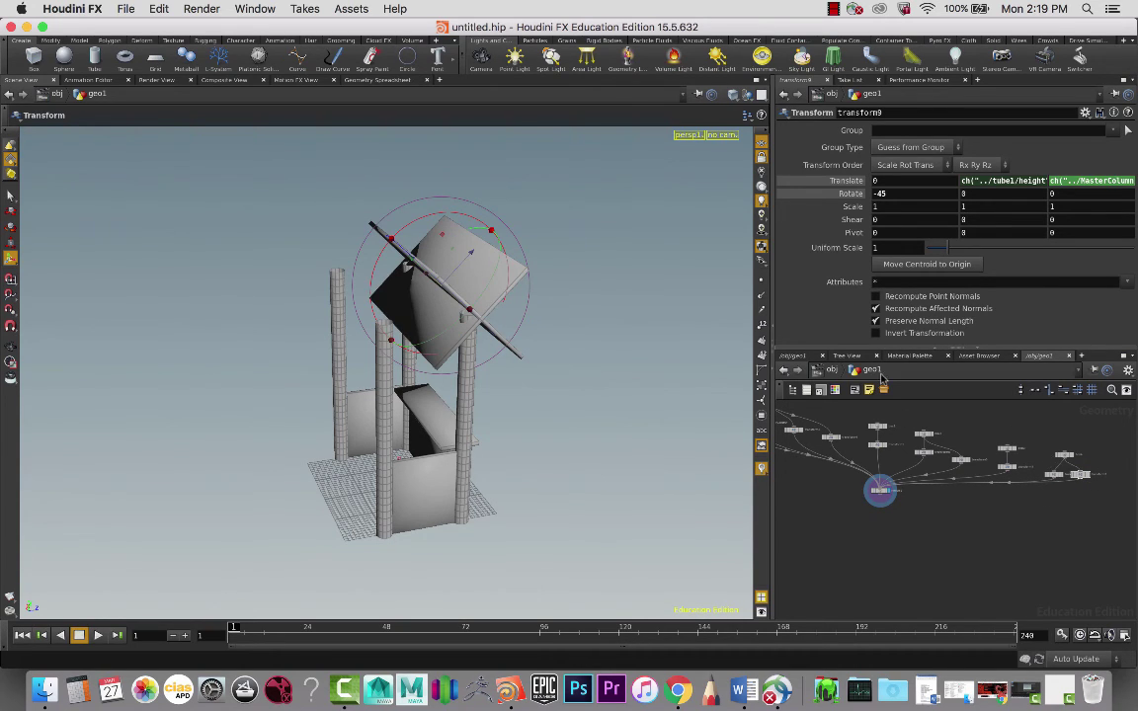
Move the second roof panel to the opposite side by setting transform9's Z translate expression to (ch("../MasterColumn/tz")+.1)*-1
{"action": "left_click_drag", "start_coordinate": [650, 334], "coordinate": [716, 312]}
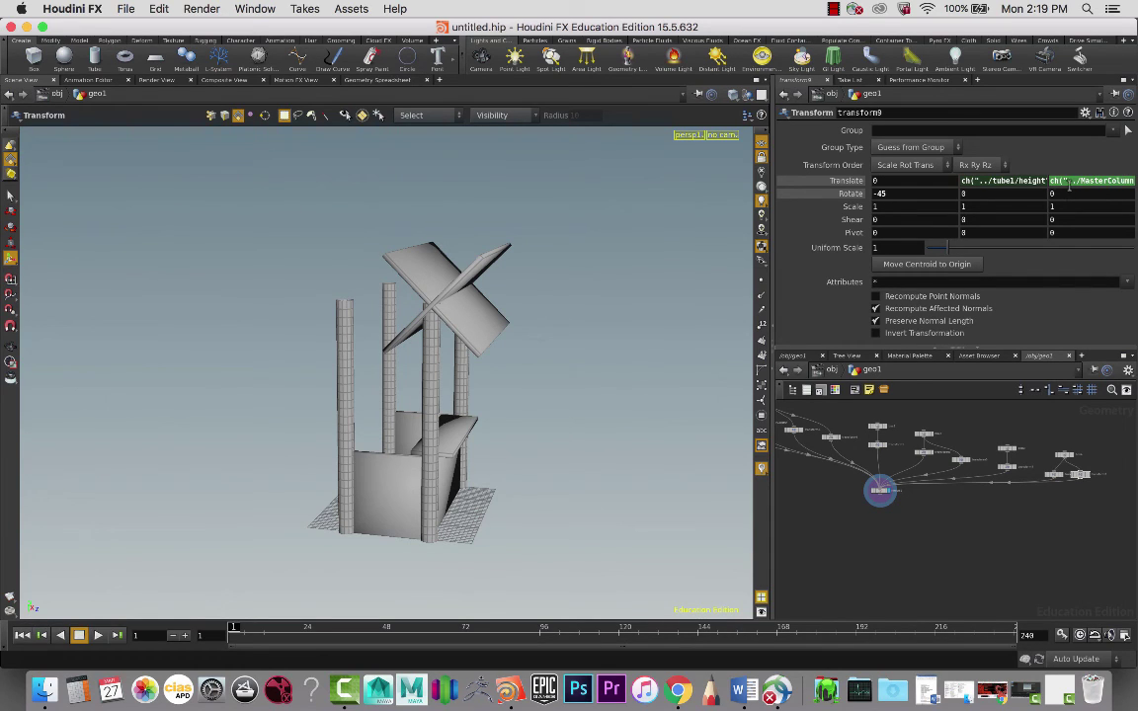
{"action": "left_click", "coordinate": [1093, 181]}
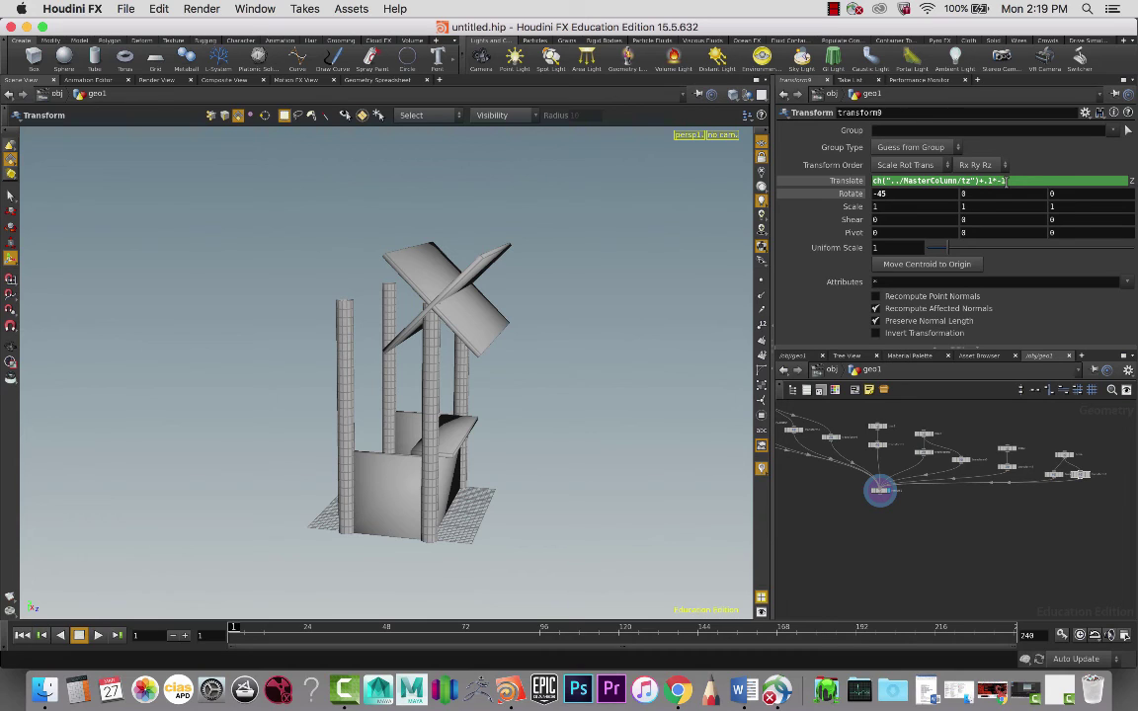
{"action": "key", "text": "Return"}
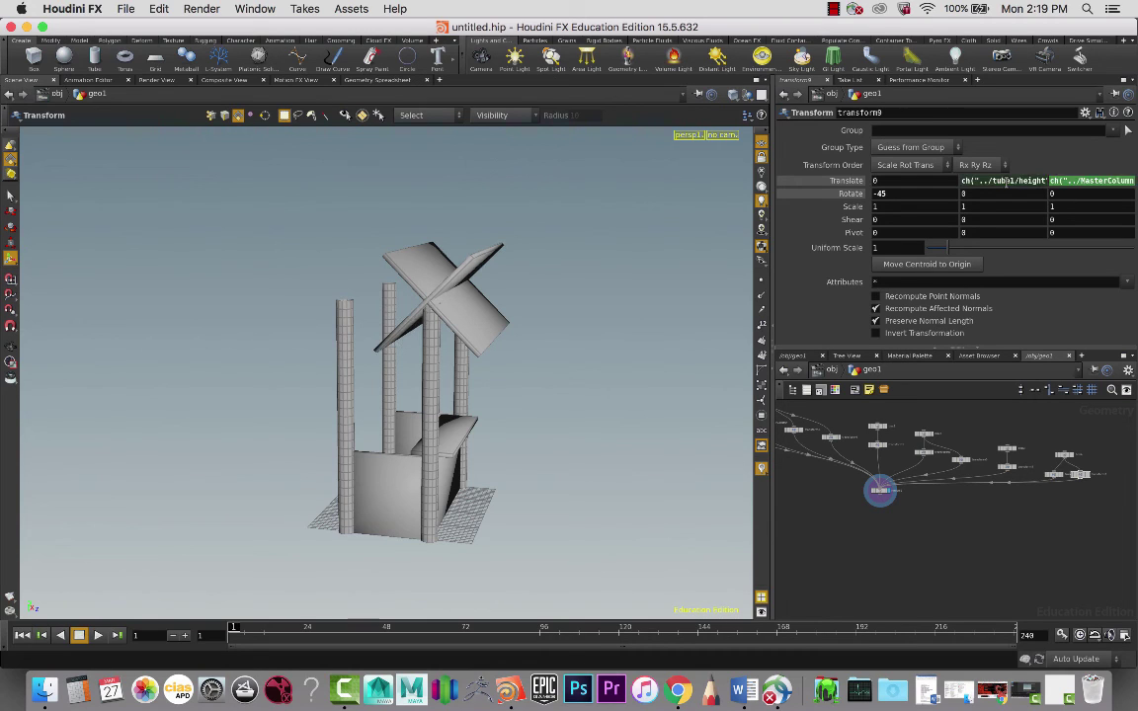
{"action": "left_click", "coordinate": [1075, 181]}
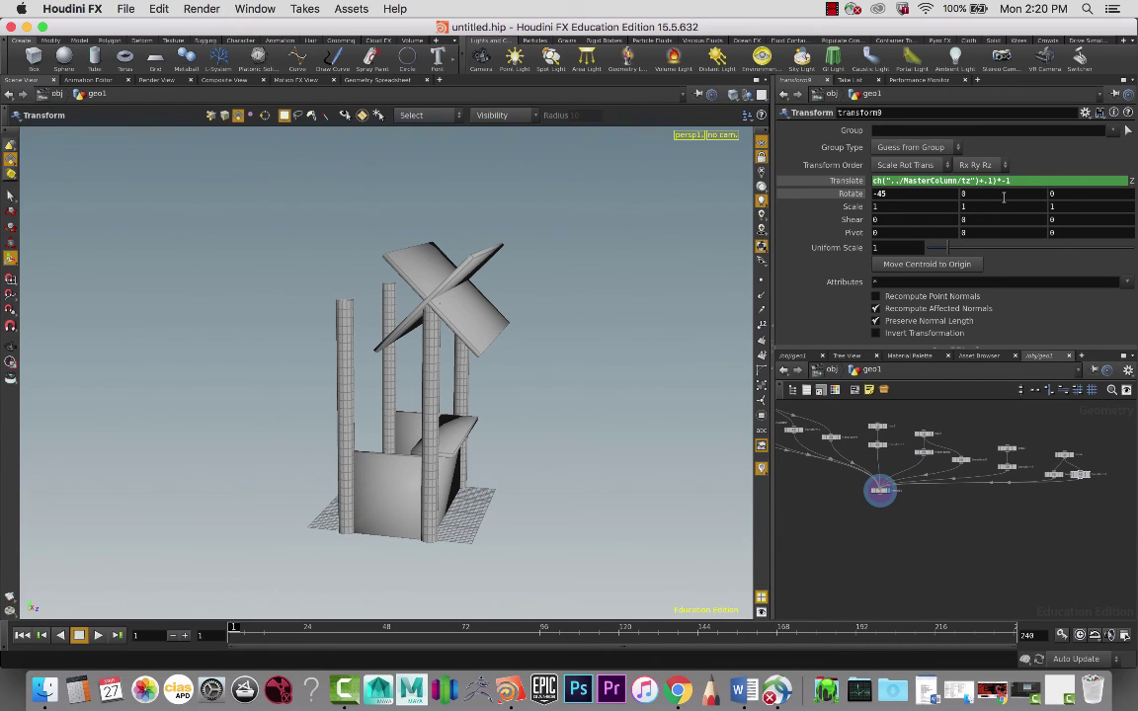
{"action": "key", "text": "Return"}
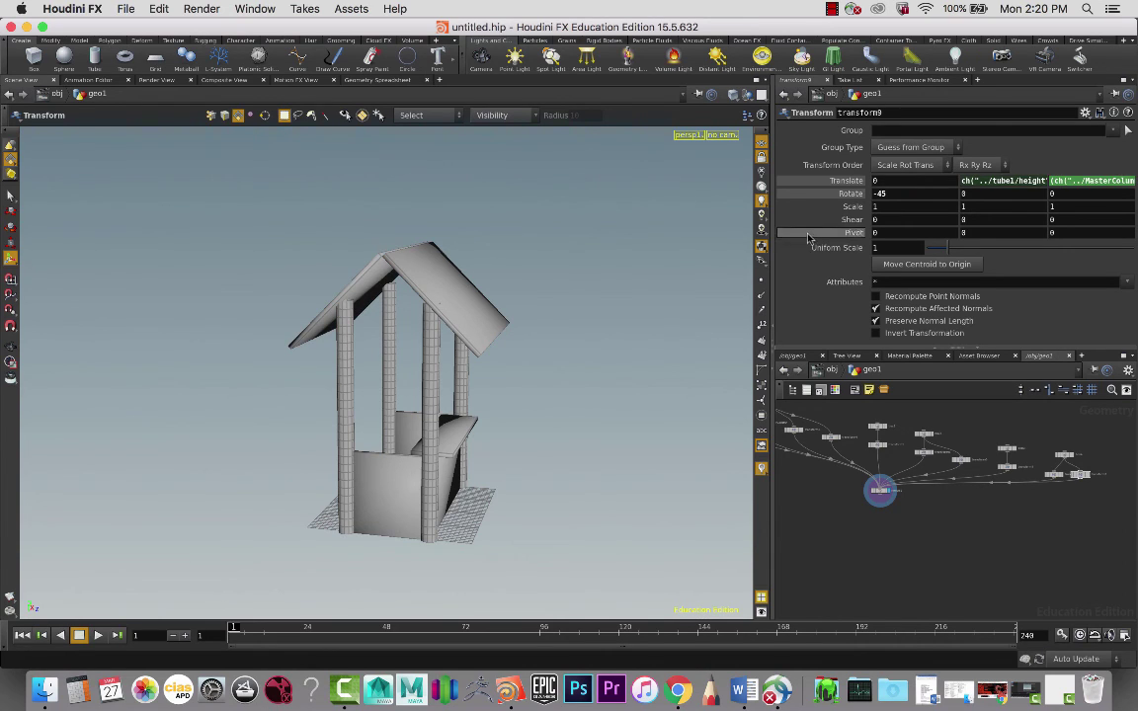
Examine from several sides how the two roof panels meet at the ridge and sit on the columns
{"action": "left_click_drag", "start_coordinate": [564, 275], "coordinate": [591, 250]}
{"action": "left_click_drag", "start_coordinate": [660, 260], "coordinate": [645, 286]}
{"action": "key", "text": "Return"}
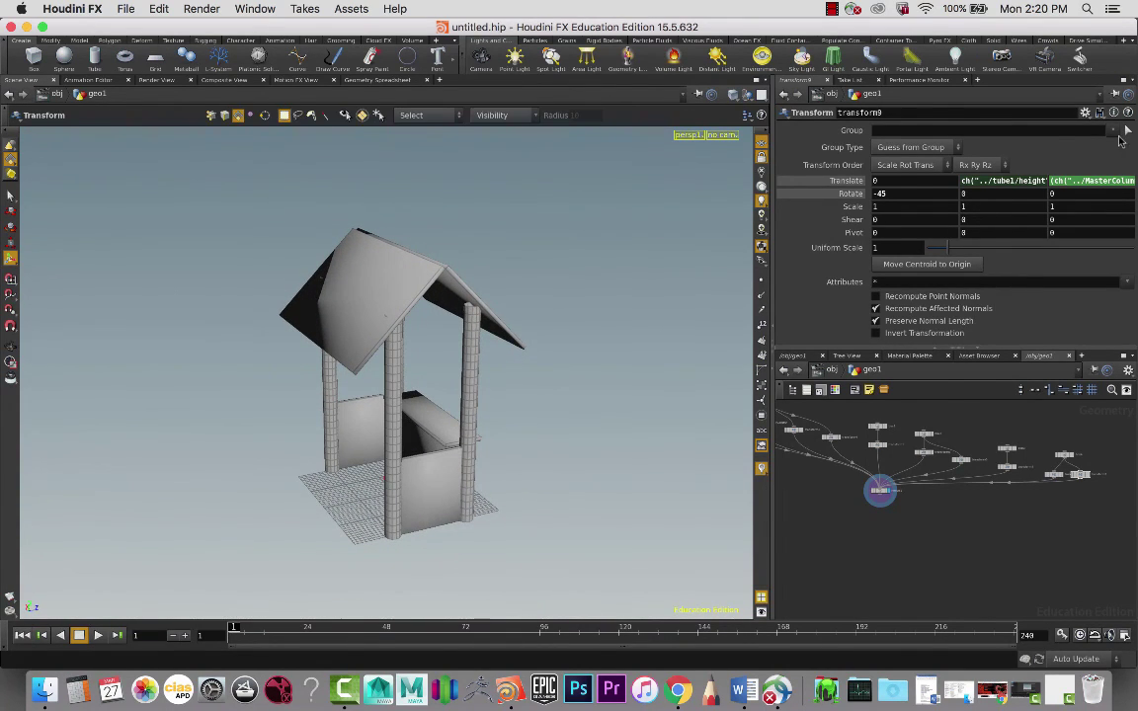
{"action": "left_click", "coordinate": [1099, 181]}
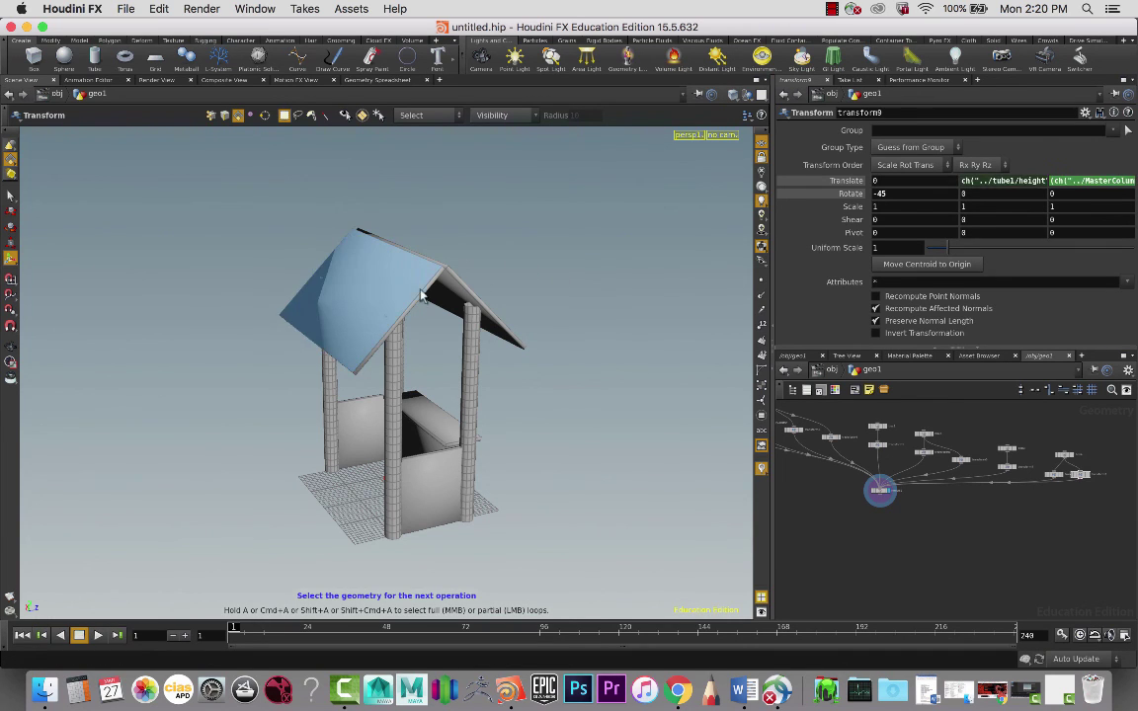
{"action": "key", "text": "Escape"}
{"action": "left_click_drag", "start_coordinate": [542, 268], "coordinate": [386, 270]}
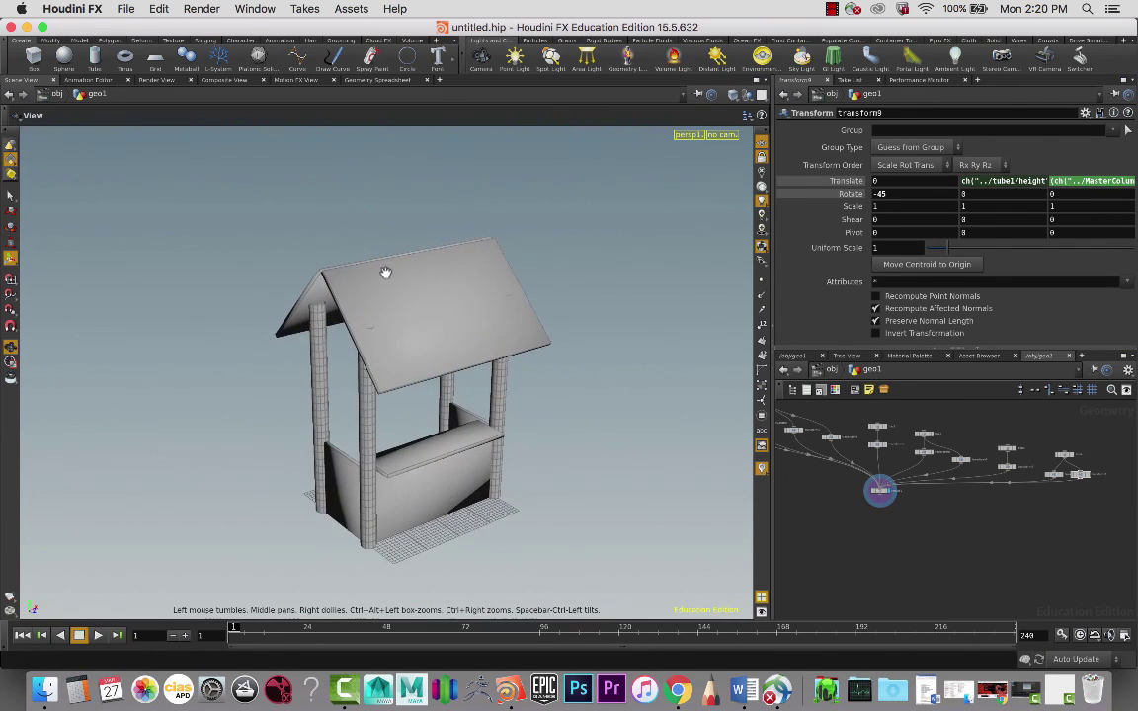
{"action": "mouse_move", "coordinate": [551, 317]}
{"action": "left_mouse_down"}
{"action": "mouse_move", "coordinate": [661, 293]}
{"action": "mouse_move", "coordinate": [674, 266]}
{"action": "mouse_move", "coordinate": [659, 298]}
{"action": "mouse_move", "coordinate": [707, 294]}
{"action": "mouse_move", "coordinate": [600, 312]}
{"action": "mouse_move", "coordinate": [586, 299]}
{"action": "mouse_move", "coordinate": [541, 297]}
{"action": "left_mouse_up"}
{"action": "key", "text": "Return"}
{"action": "key", "text": "Escape"}
{"action": "left_click_drag", "start_coordinate": [595, 343], "coordinate": [413, 314]}
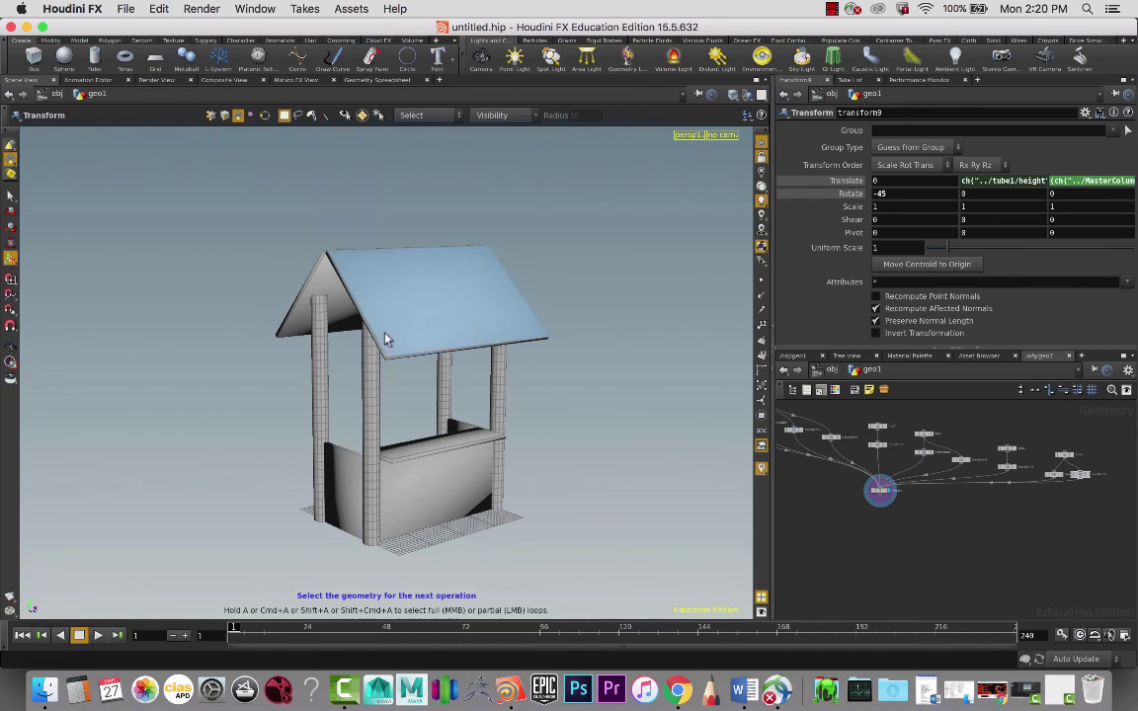
{"action": "scroll", "coordinate": [561, 427], "scroll_direction": "down", "scroll_amount": 2, "text": "alt"}
{"action": "scroll", "coordinate": [561, 427], "scroll_direction": "up", "scroll_amount": 4, "text": "alt"}
{"action": "left_click_drag", "start_coordinate": [561, 427], "coordinate": [540, 343]}
{"action": "key", "text": "q"}
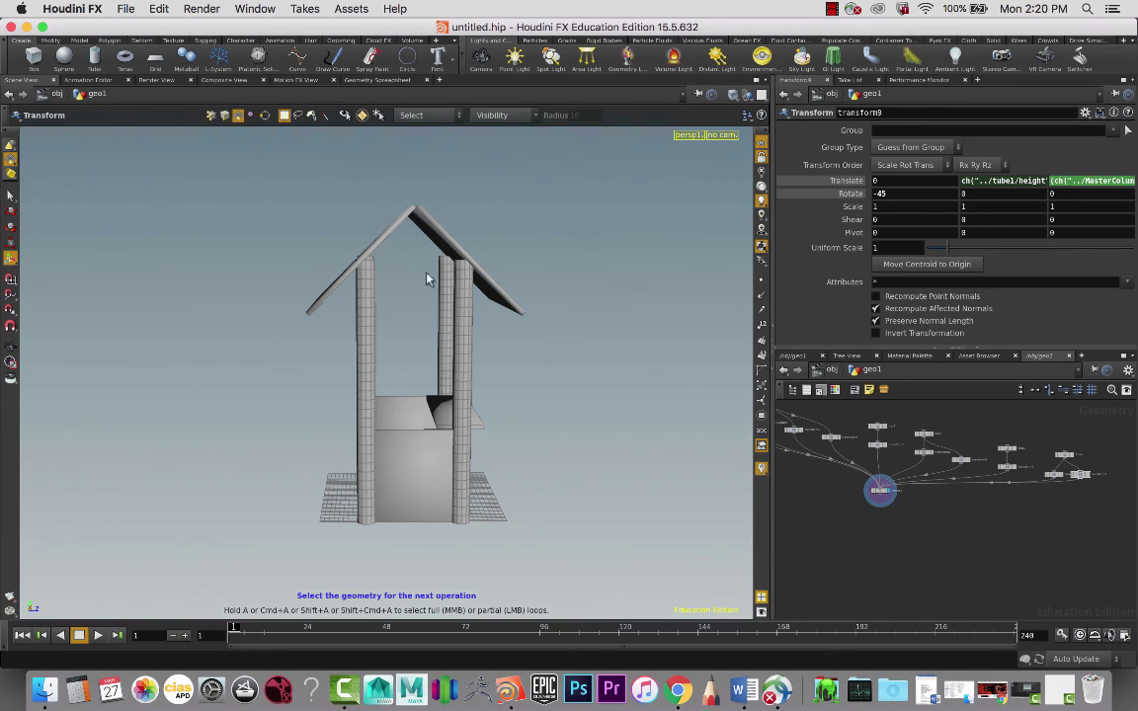
{"action": "key", "text": "Escape"}
{"action": "left_click_drag", "start_coordinate": [508, 337], "coordinate": [396, 330]}
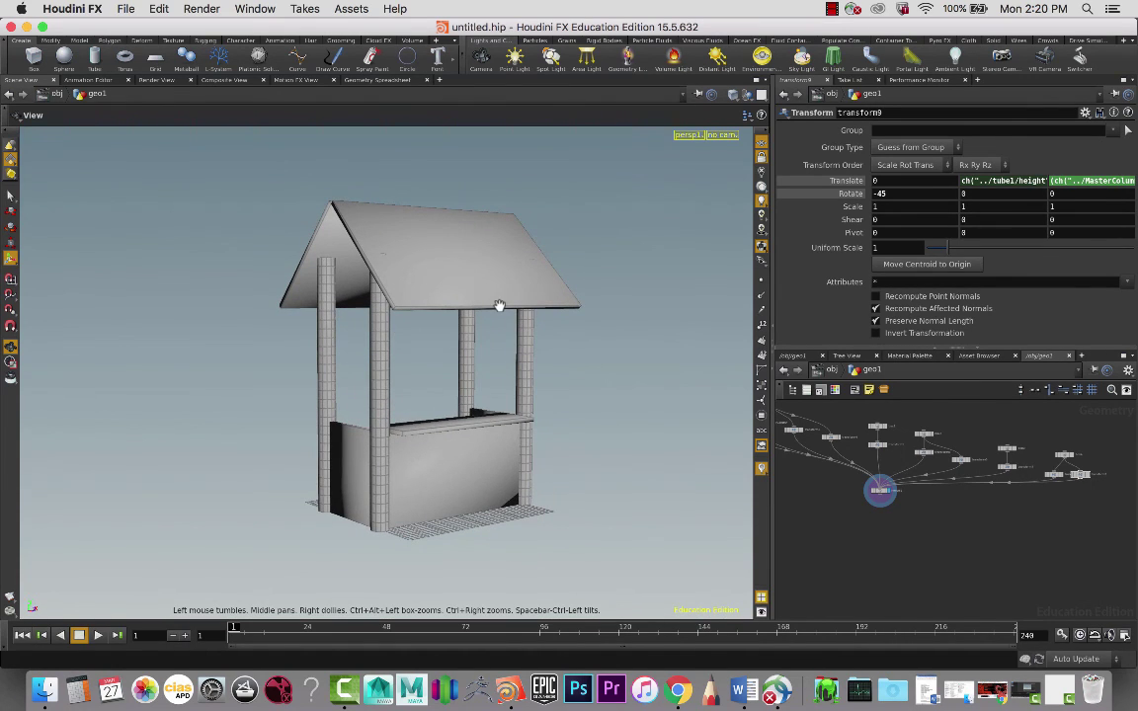
{"action": "middle_click_drag", "start_coordinate": [596, 338], "coordinate": [559, 356]}
{"action": "key", "text": "q"}
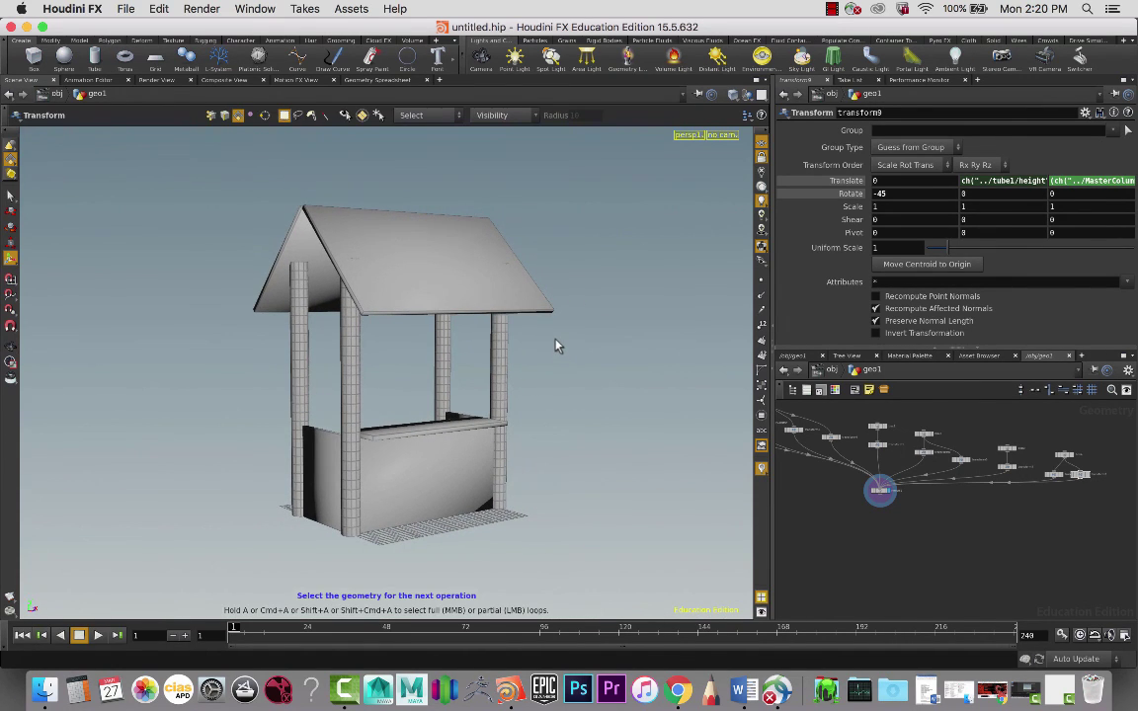